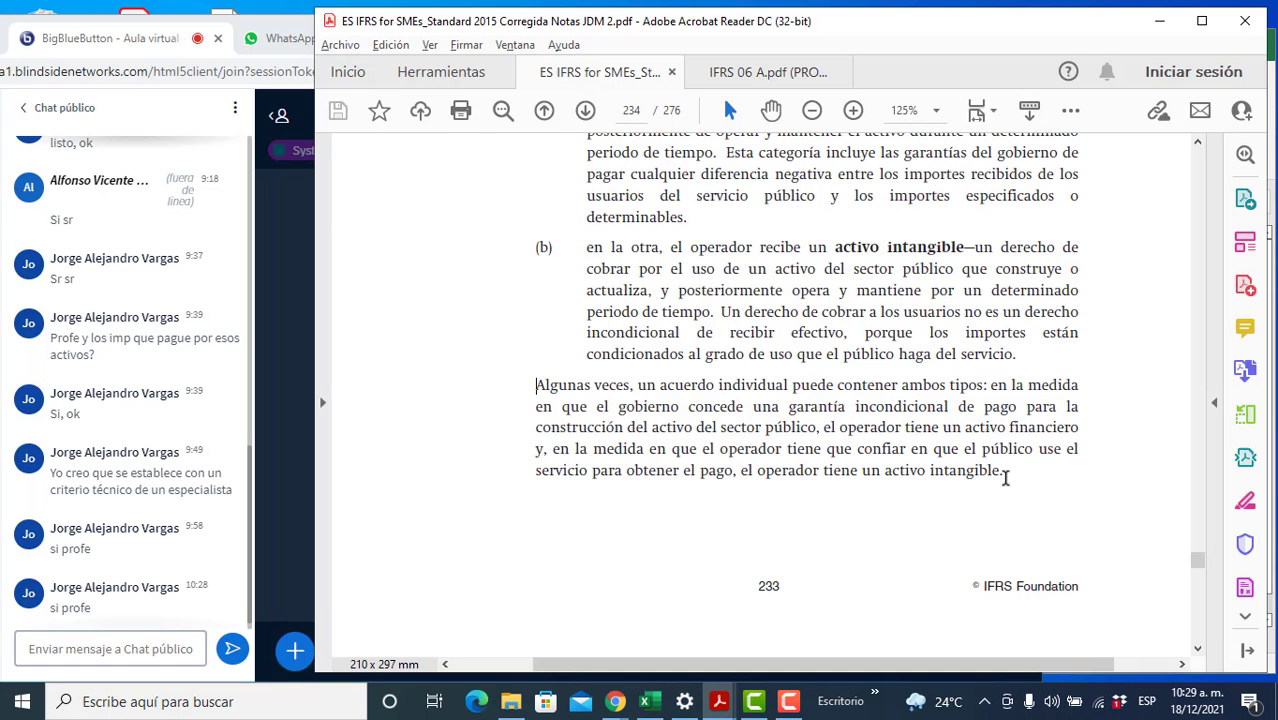
- Read paragraph 34.14 on accounting under the financial asset model in the NIIF para las PYMES document
scroll(1005, 478, down, 8)
scroll(1000, 477, down, 1)
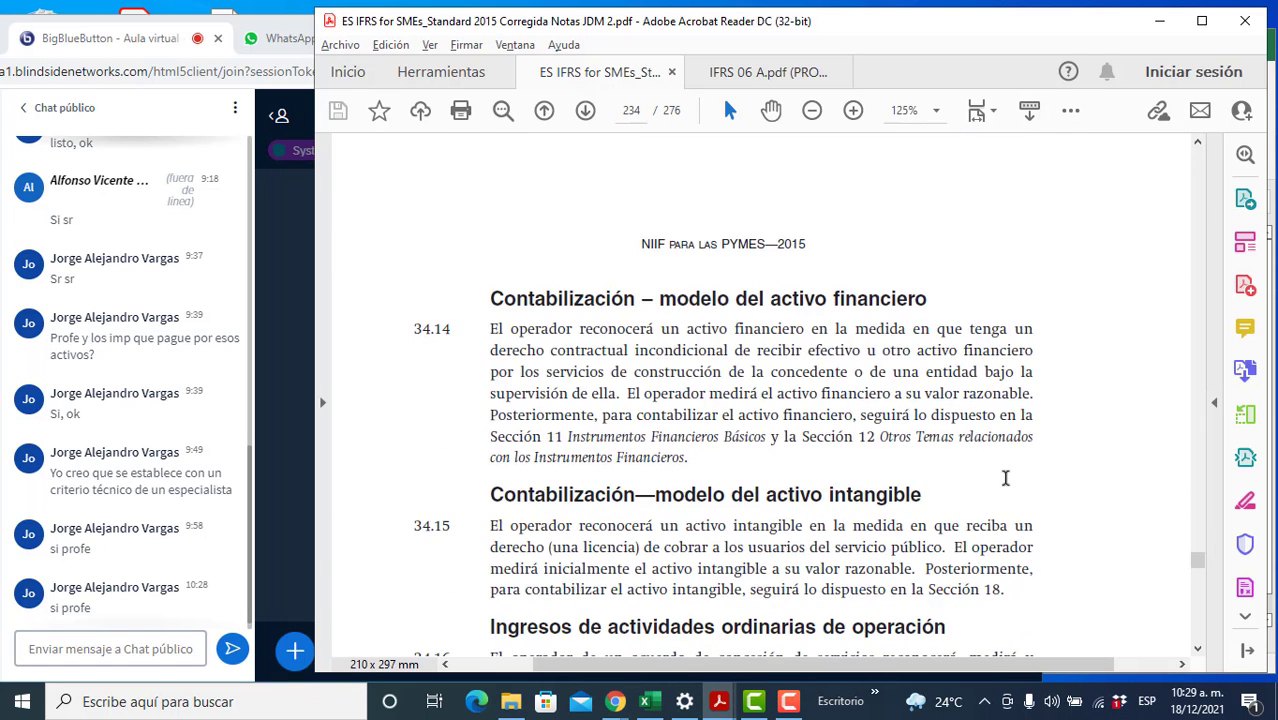
scroll(1000, 477, up, 2)
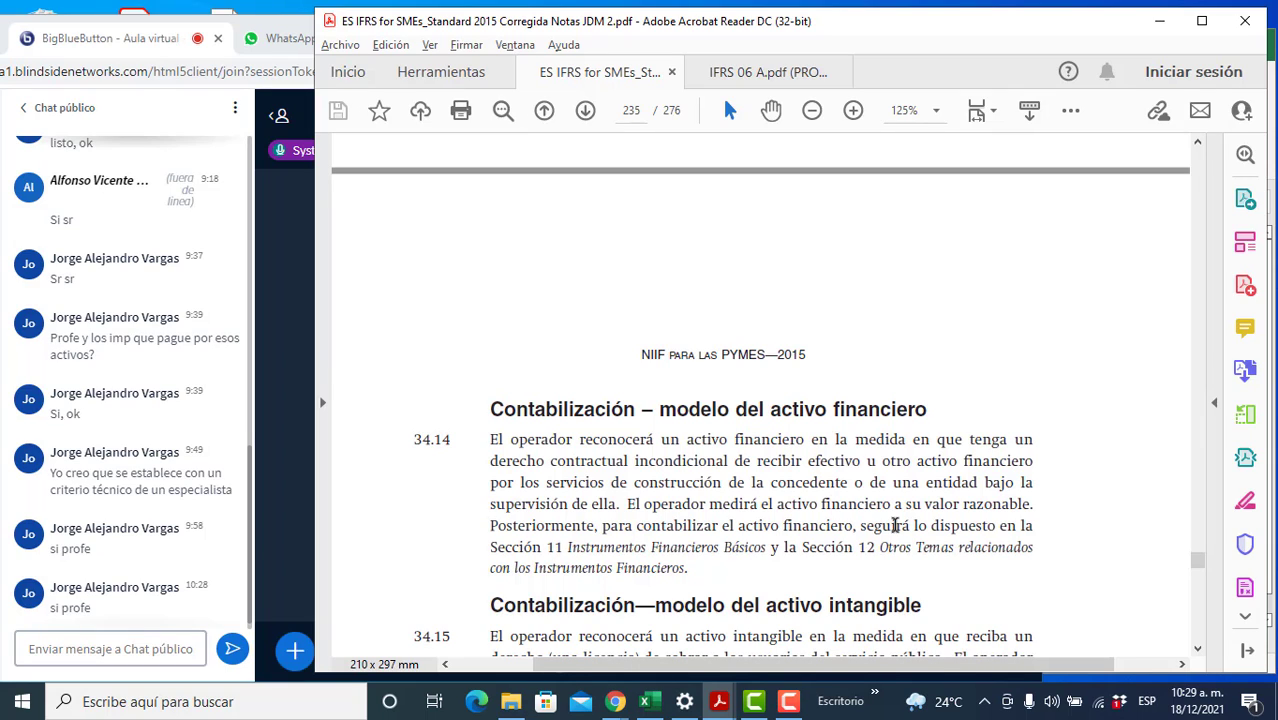
- Switch to the Excel workbook and enter the heading "Acuerdos de concesión" in cell B2 of the Concesión de servicios sheet
key(alt+Tab)
key(alt+Tab)
key(alt+Tab)
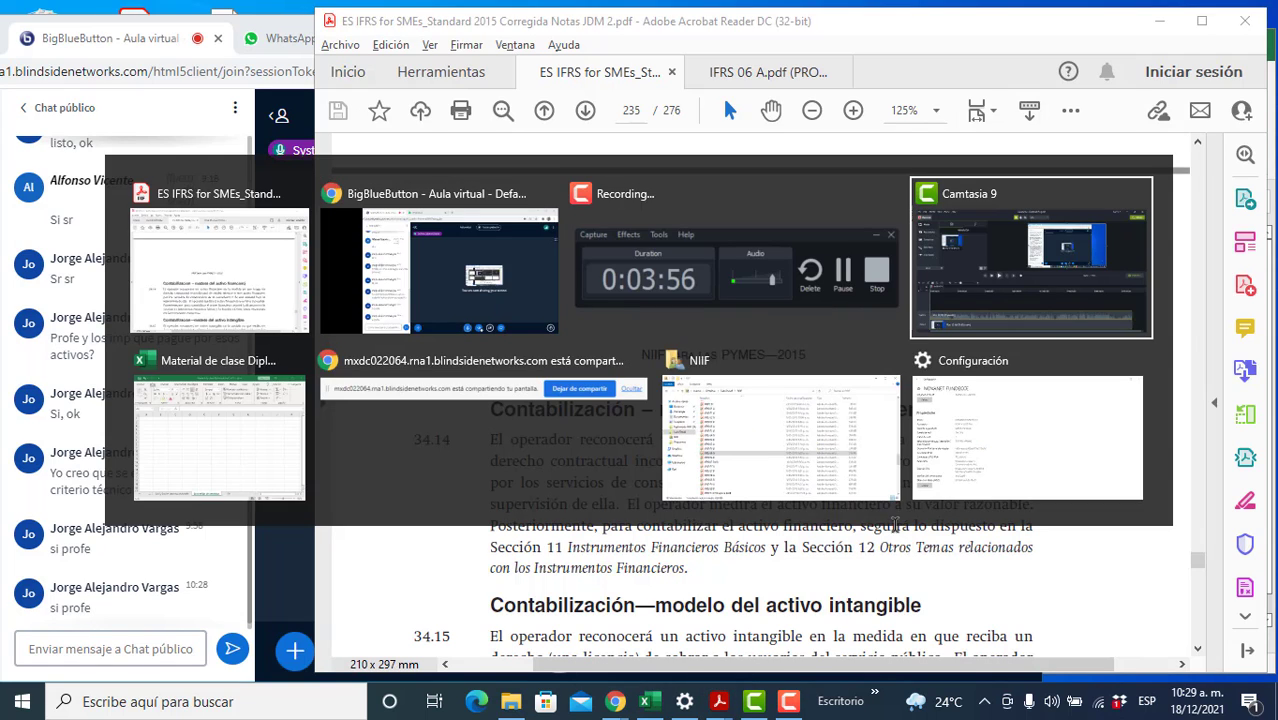
key(alt+Tab)
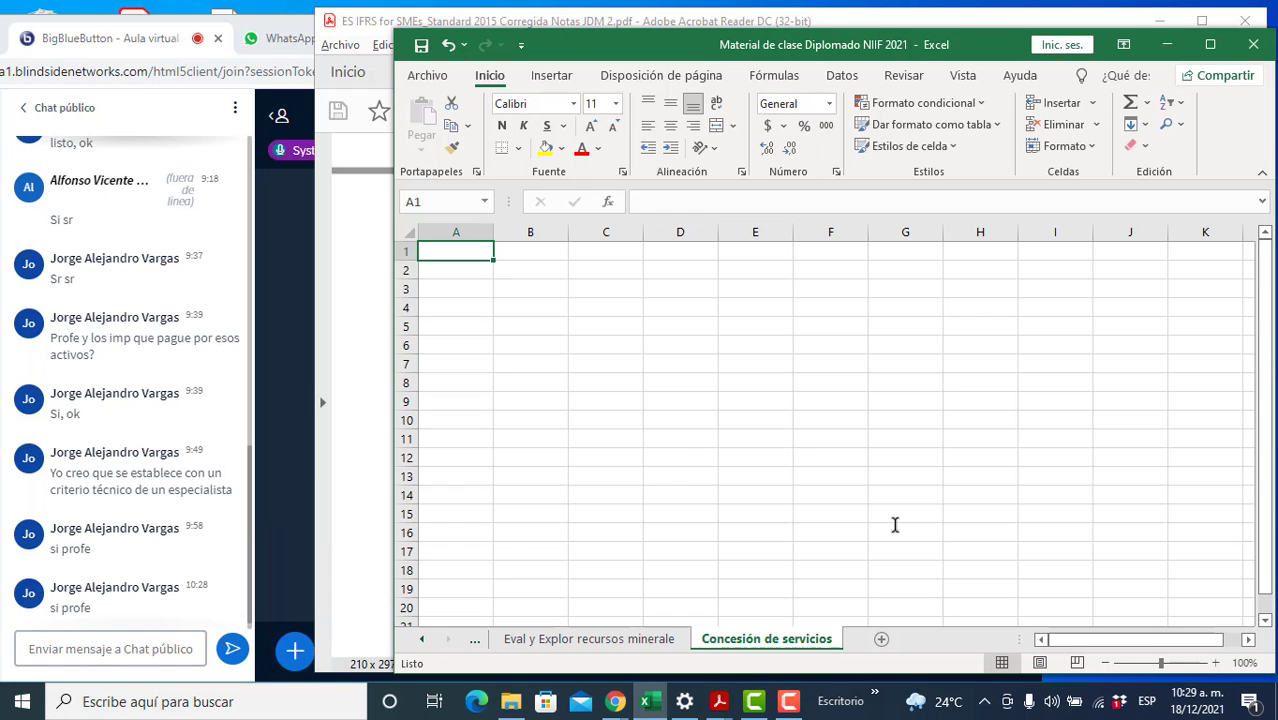
click(536, 271)
text(Acuerd)
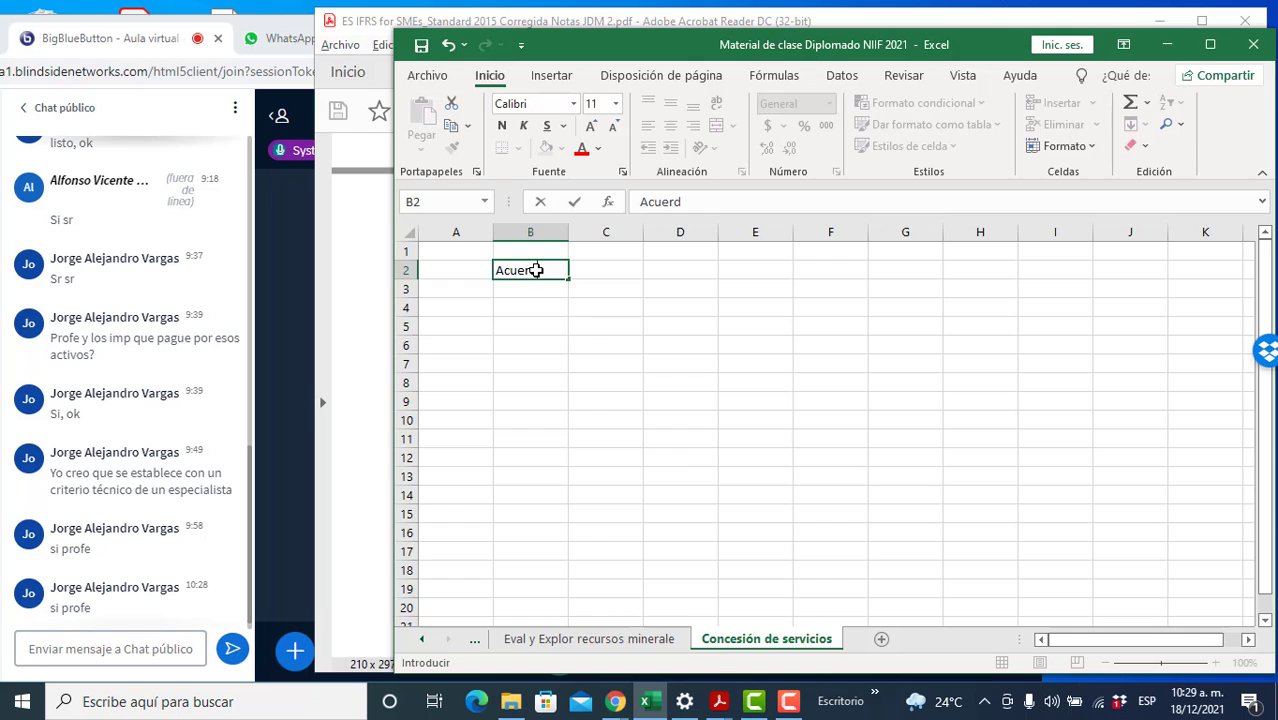
text(os de concesión)
key(Return)
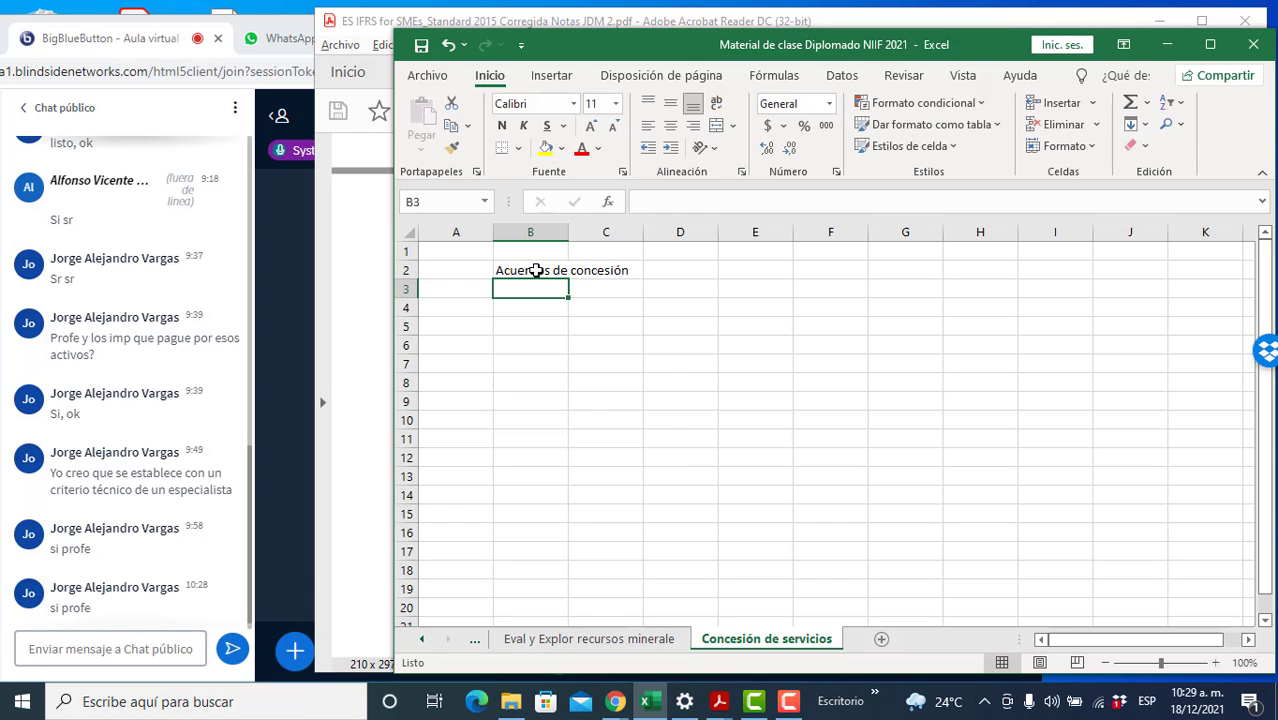
- Enter the subheading "Modelo de Activo Financiero" in cell B3 and make it bold
click(1215, 663)
click(1215, 663)
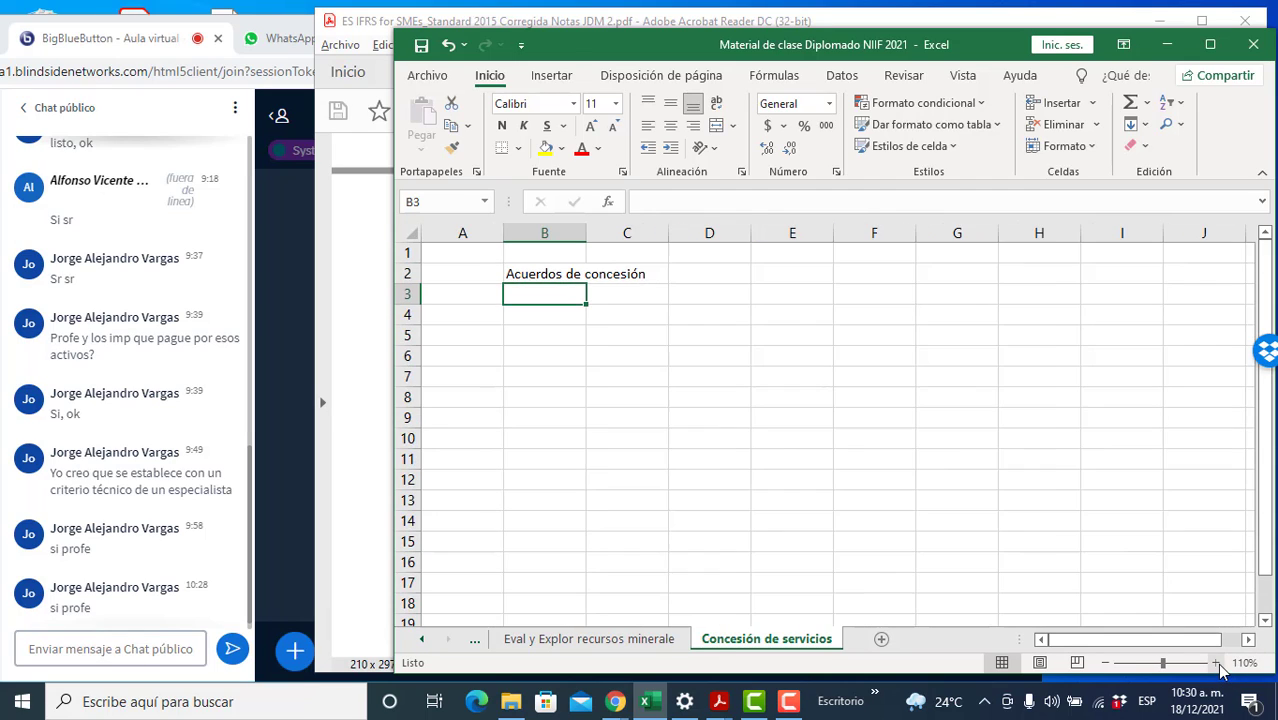
click(1215, 663)
click(1215, 663)
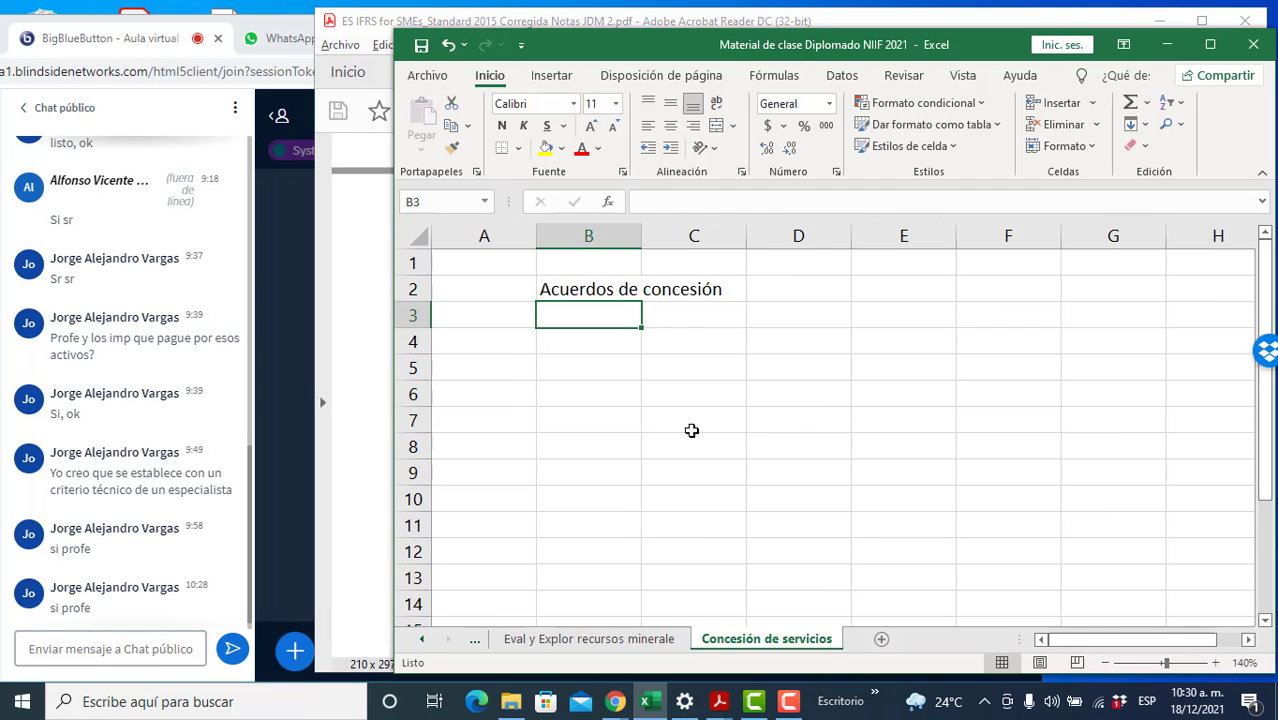
text(Modelo de Ac)
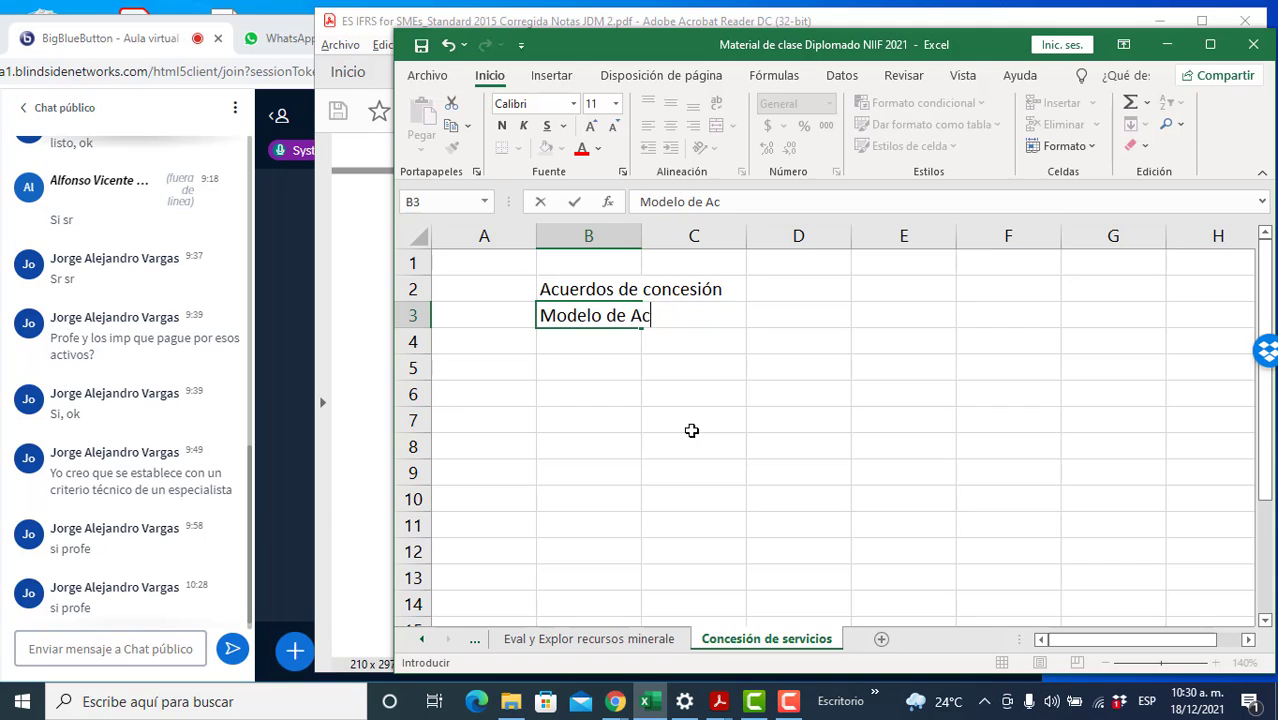
text(tivo Financie)
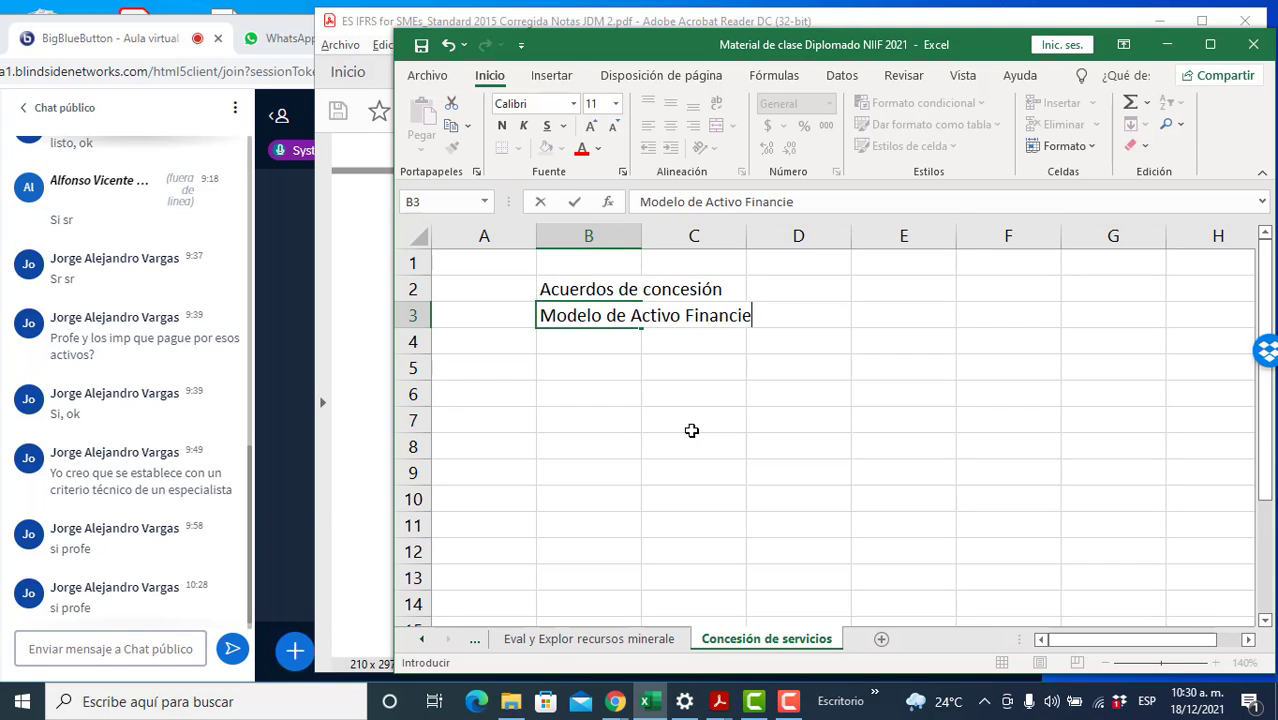
text(ro)
key(Return)
key(Up)
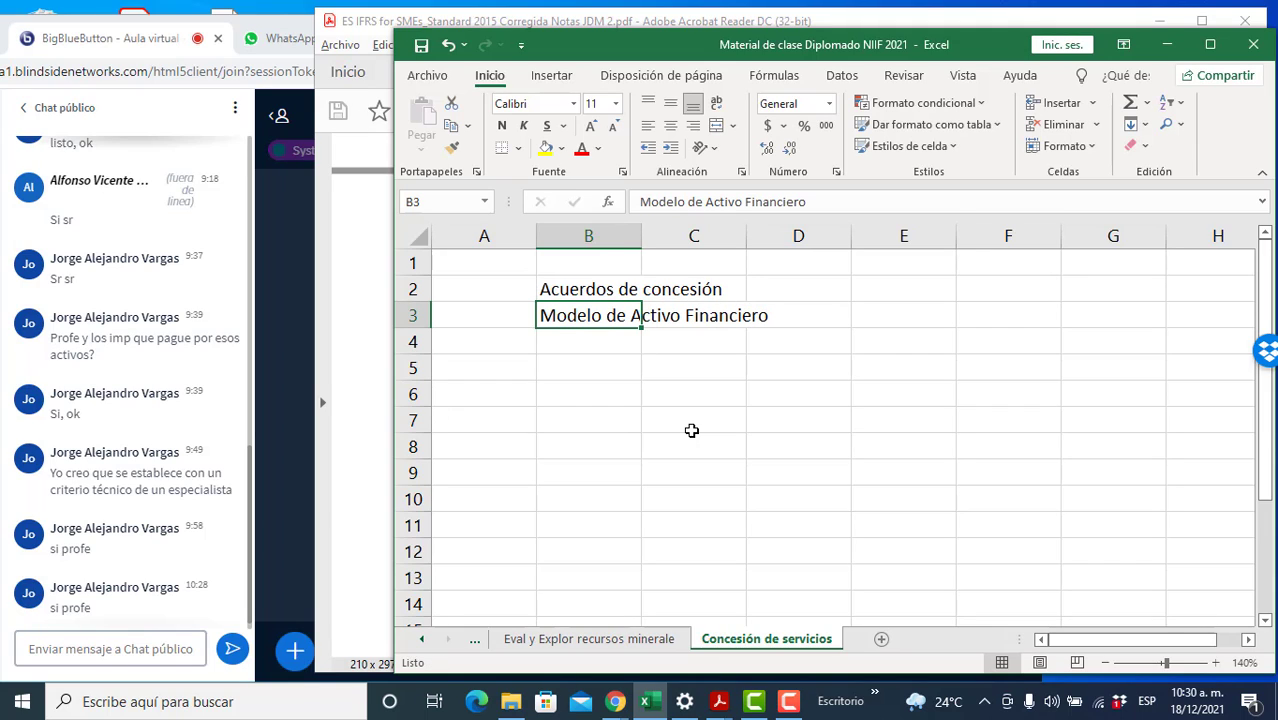
key(ctrl+n)
key(Down)
key(Down)
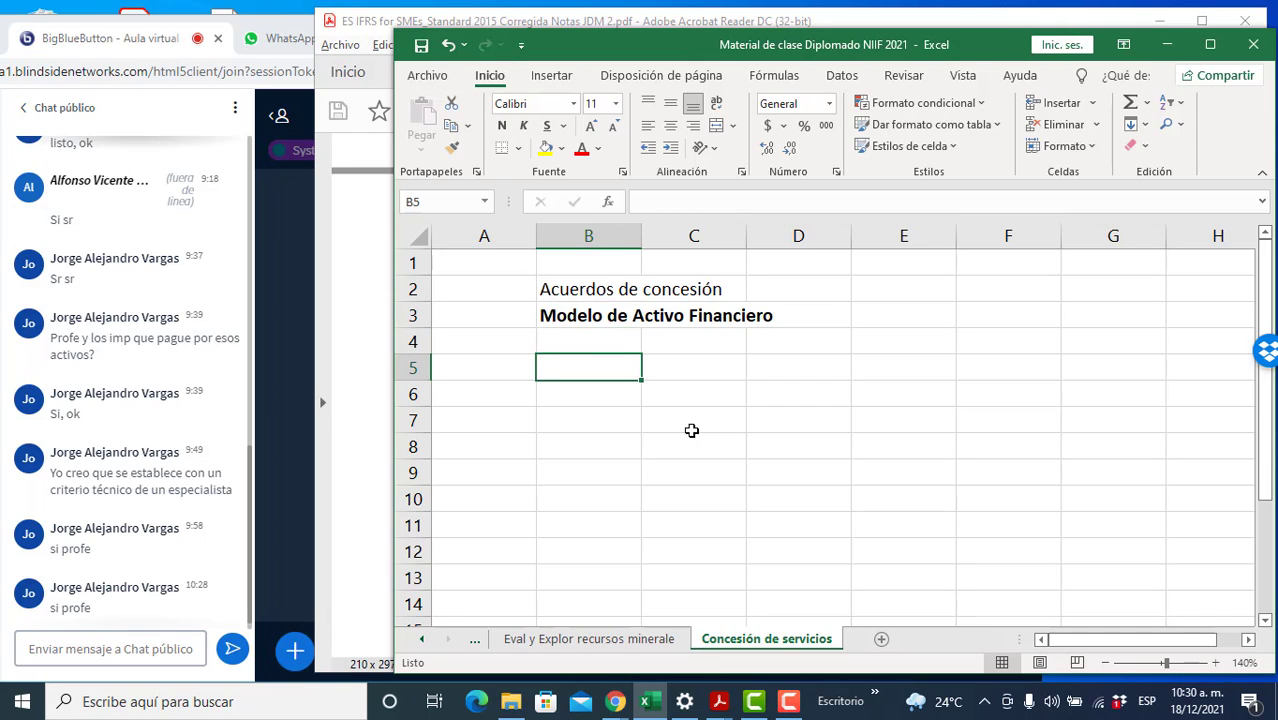
text(Un co)
key(BackSpace)
key(BackSpace)
text(C)
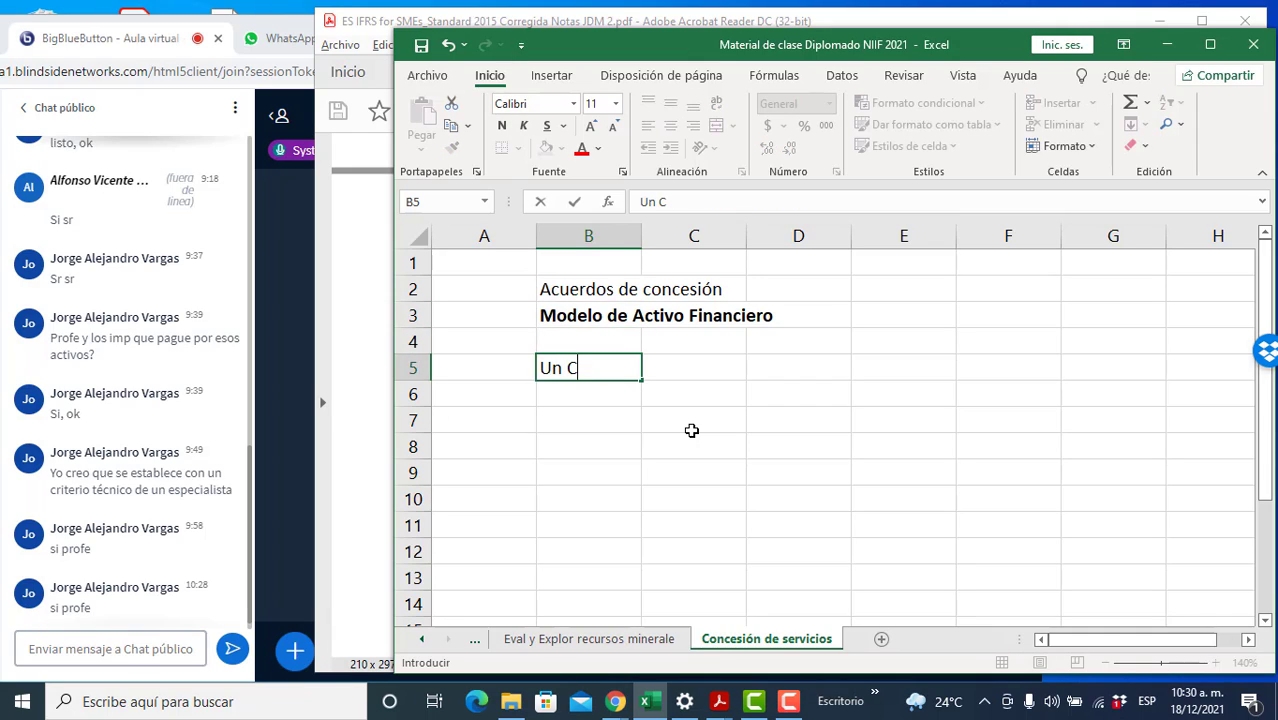
text(olegio)
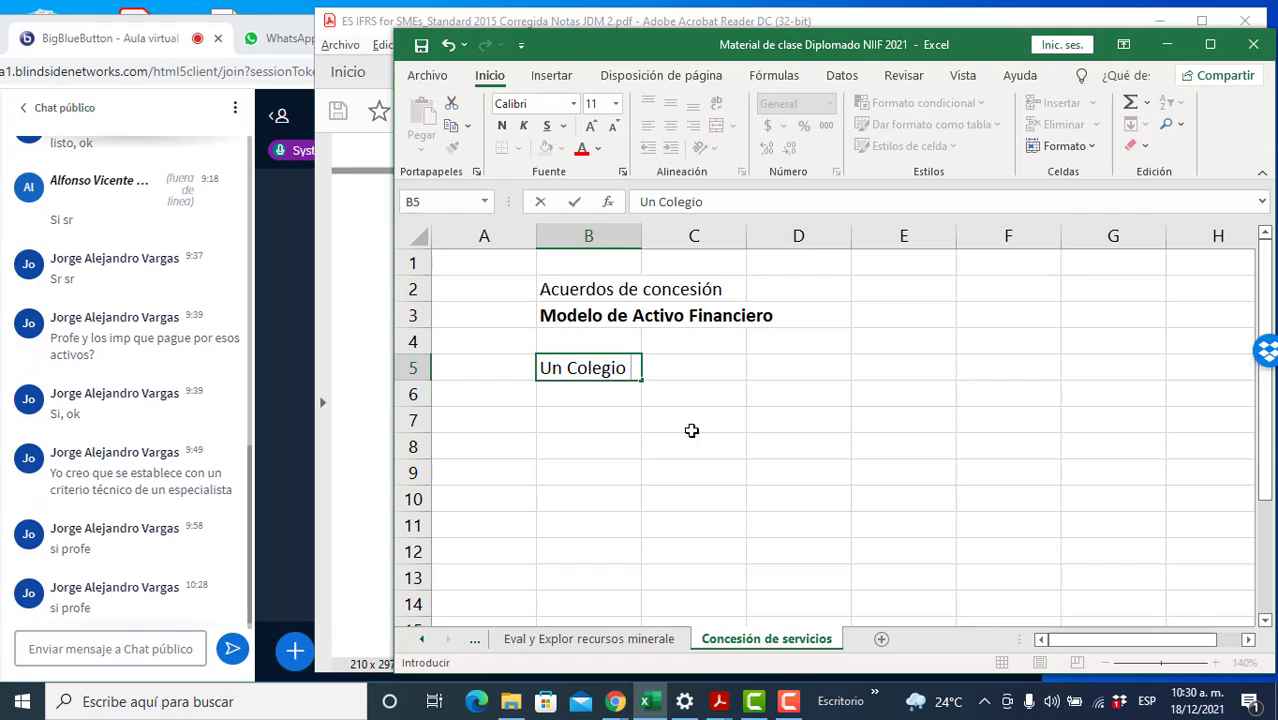
key(BackSpace)
key(BackSpace)
key(BackSpace)
key(BackSpace)
key(BackSpace)
key(BackSpace)
key(BackSpace)
key(BackSpace)
key(BackSpace)
key(BackSpace)
key(BackSpace)
- Enter "A un colegio se le otorgaron 500 cupos para educación básica primaria" in cell B5
text(A un cole)
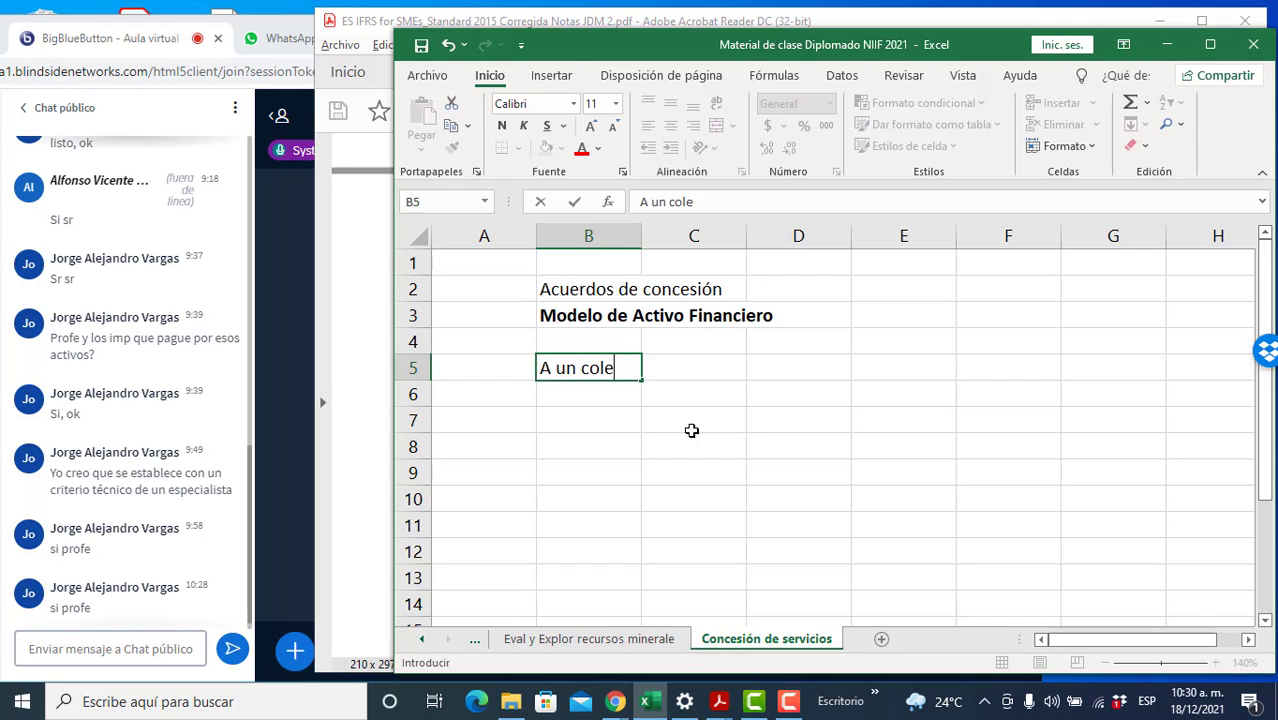
text(gio se le ot)
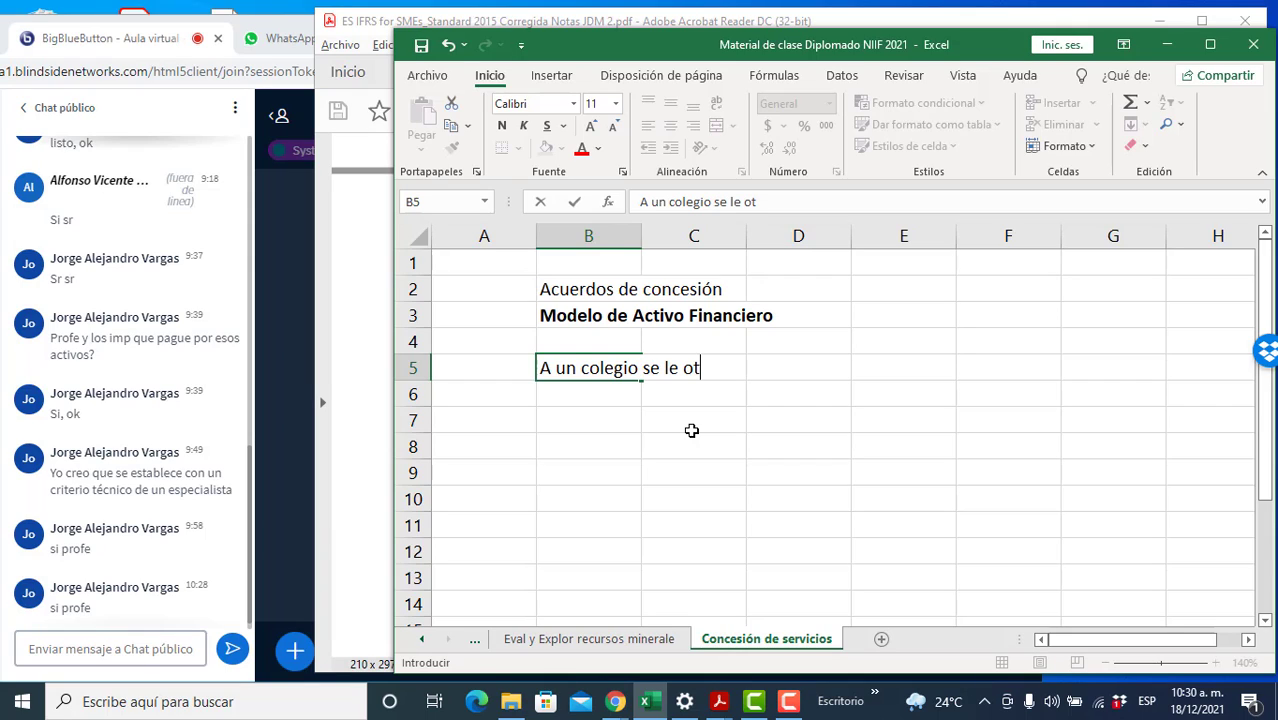
text(orgaron 5)
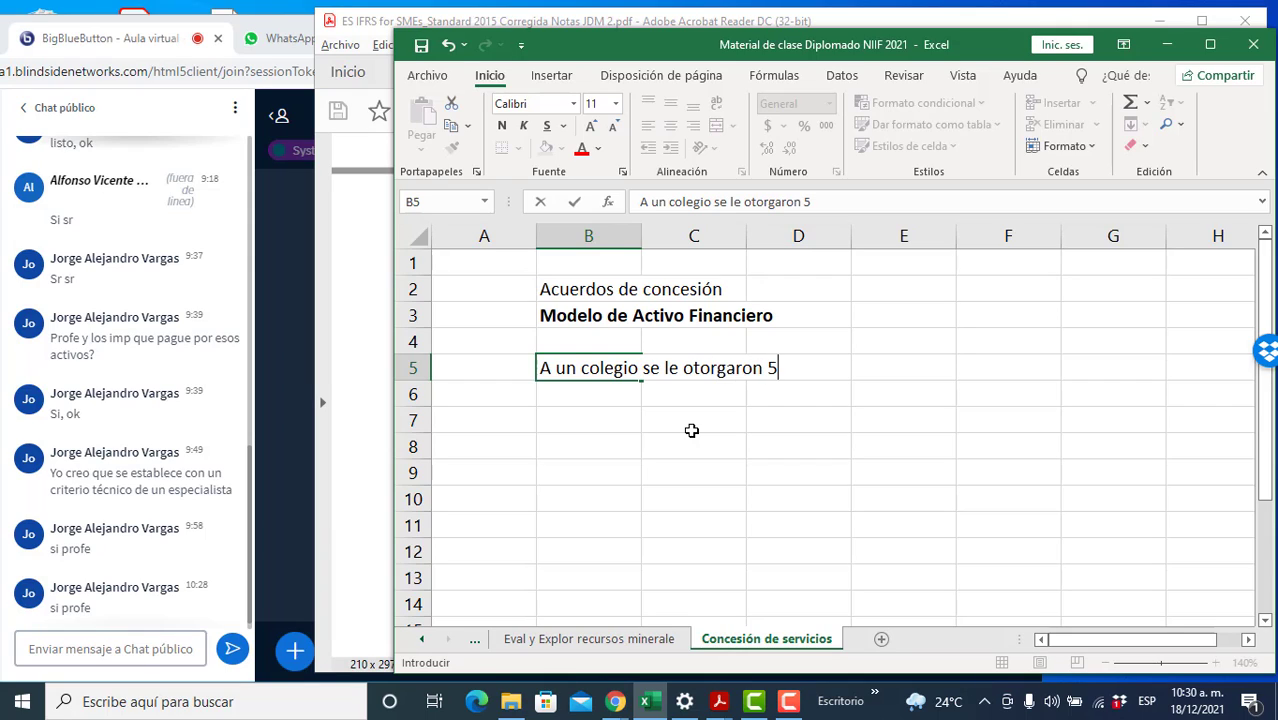
text(00 cupos para ed)
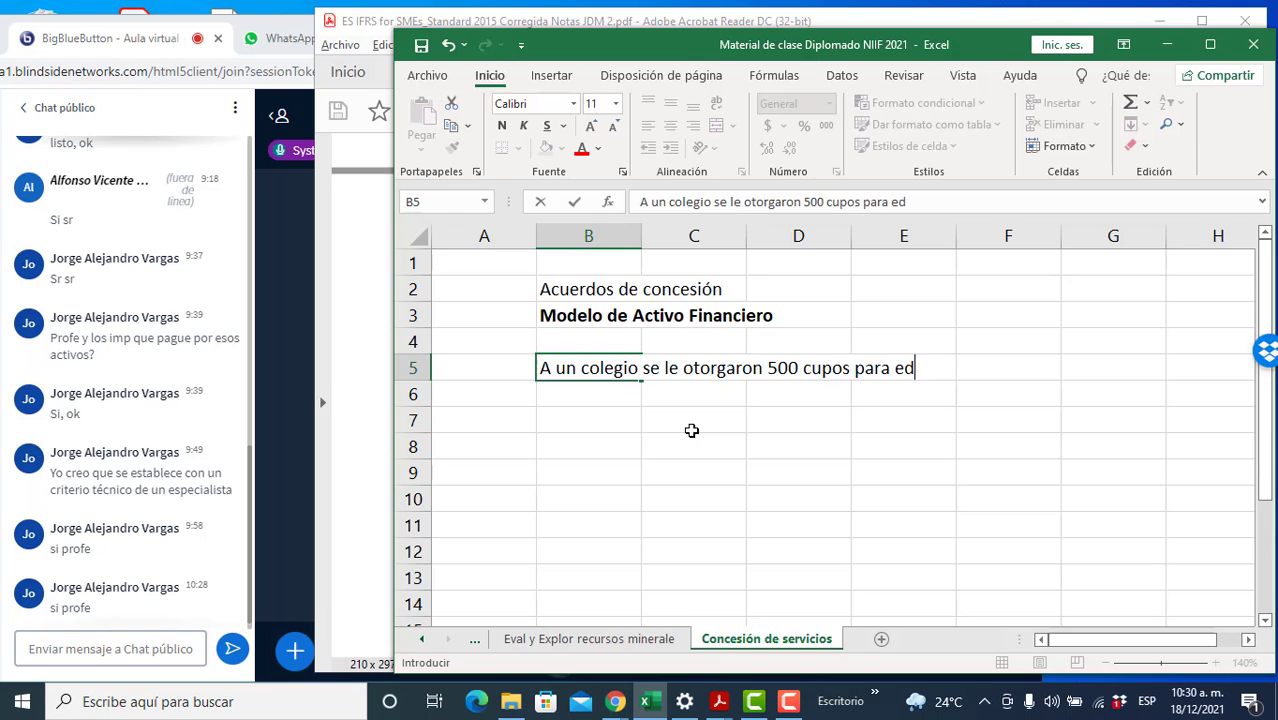
text(ucación básica primaria)
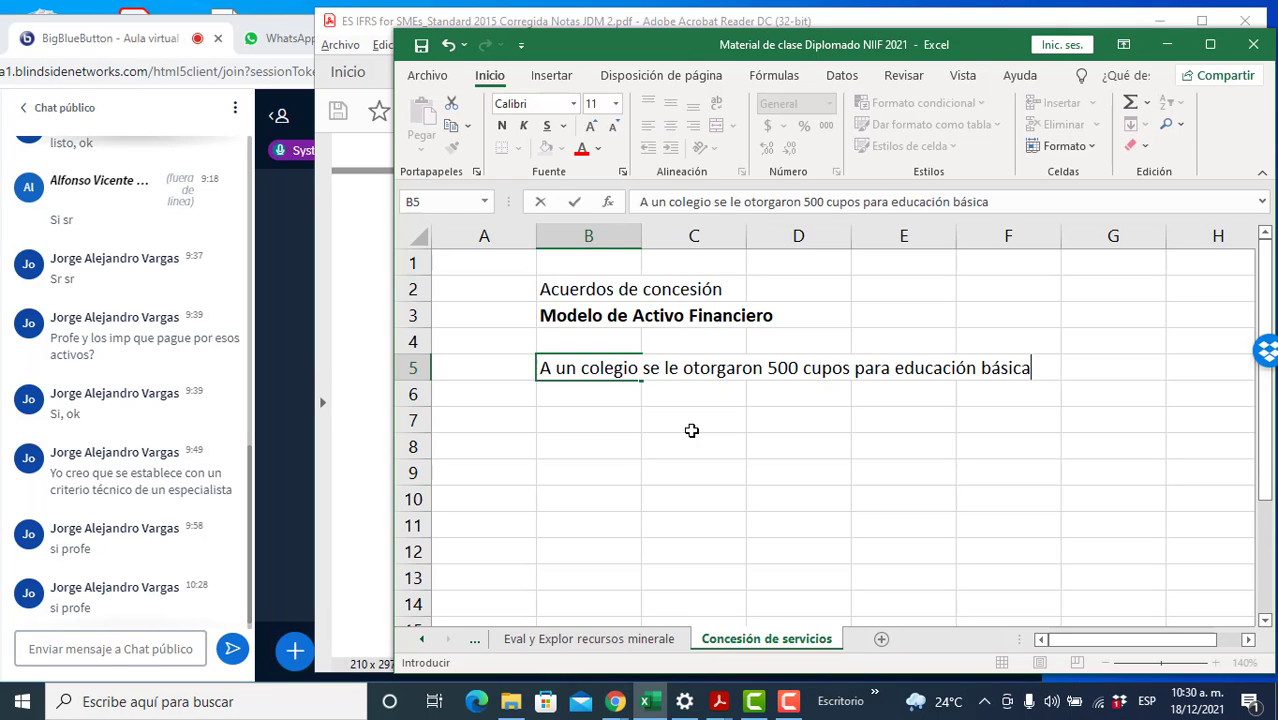
key(Return)
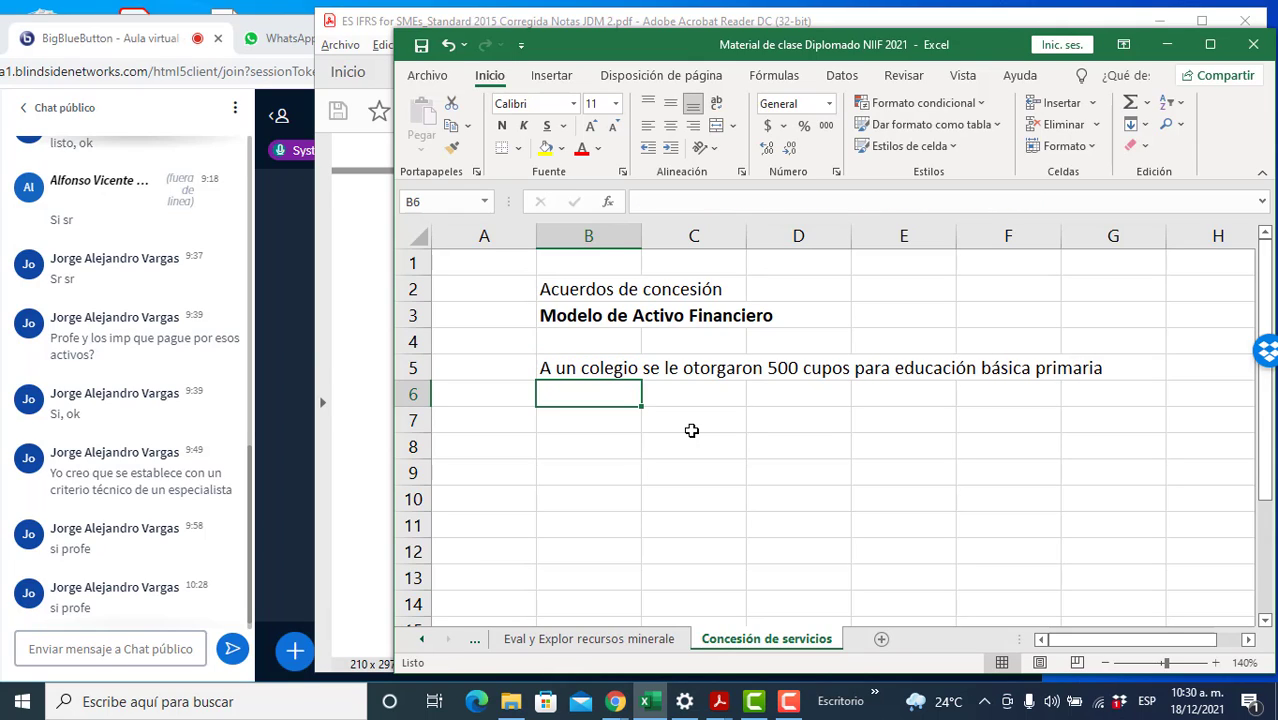
- Enter "El Gobierno le entregará a la institución $1.800.000 anuales por" in cell B6
text(El Gobiern)
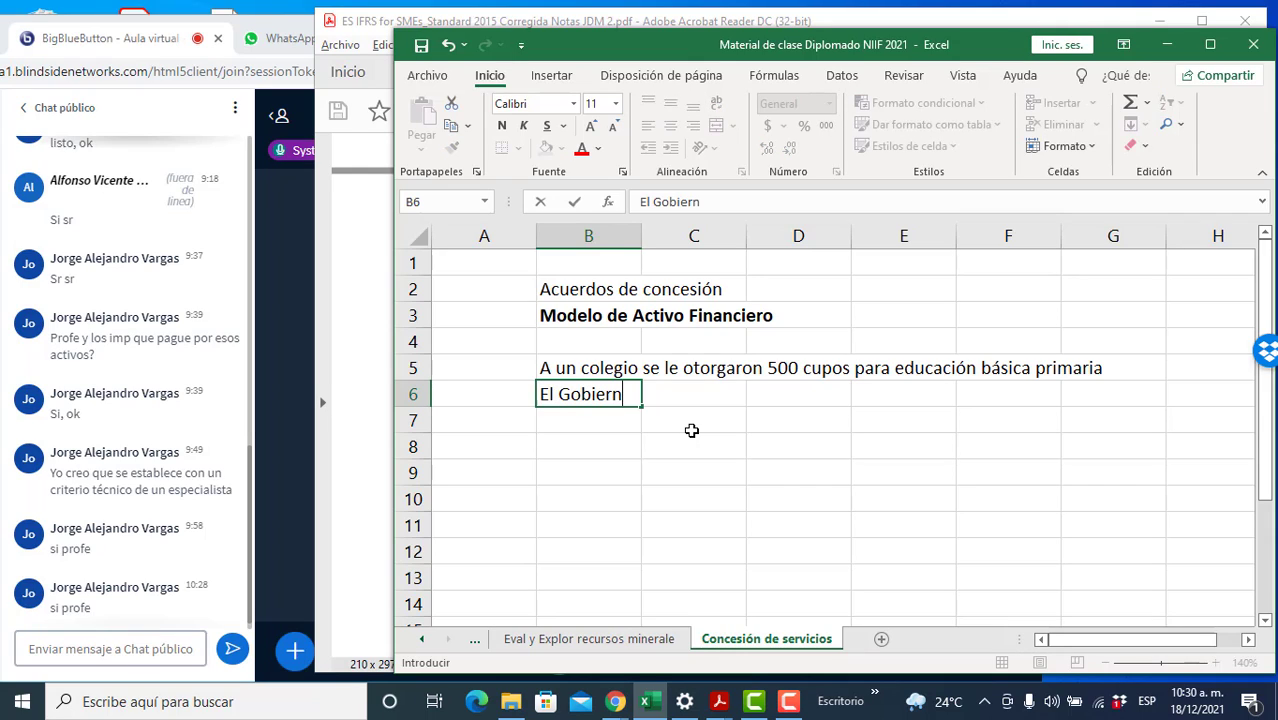
text(o le entrega)
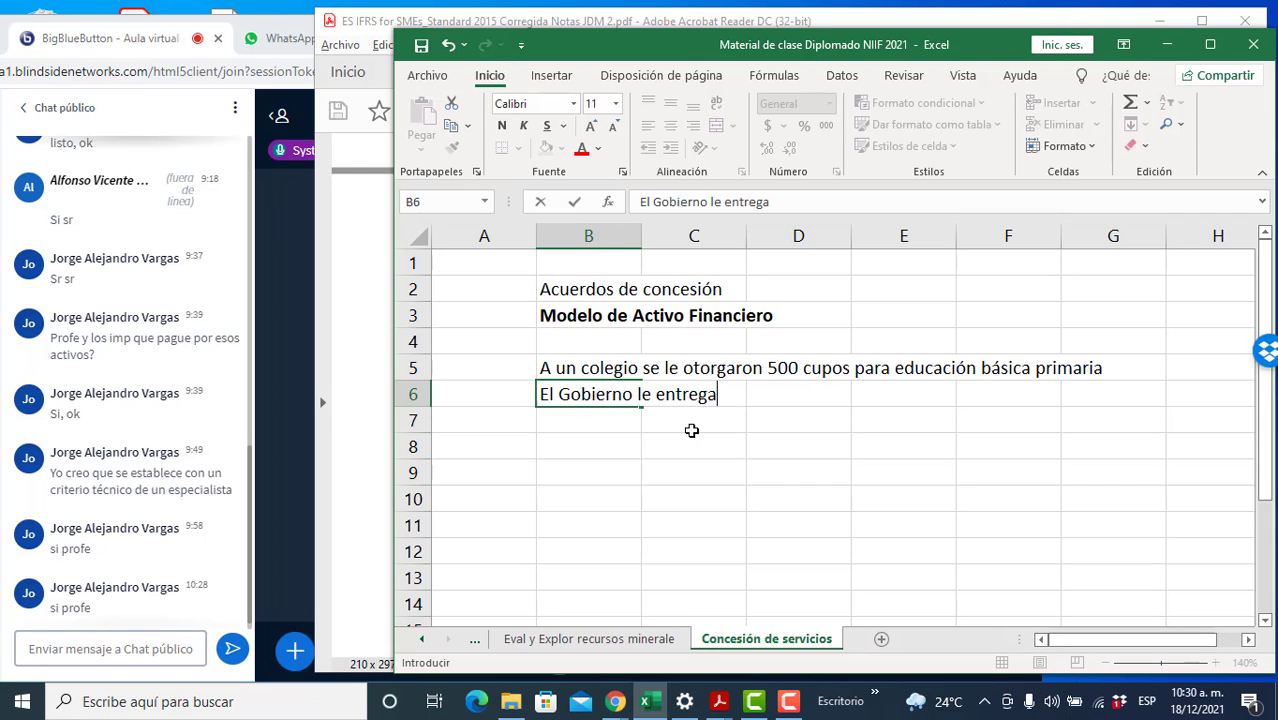
text(rá a la institu)
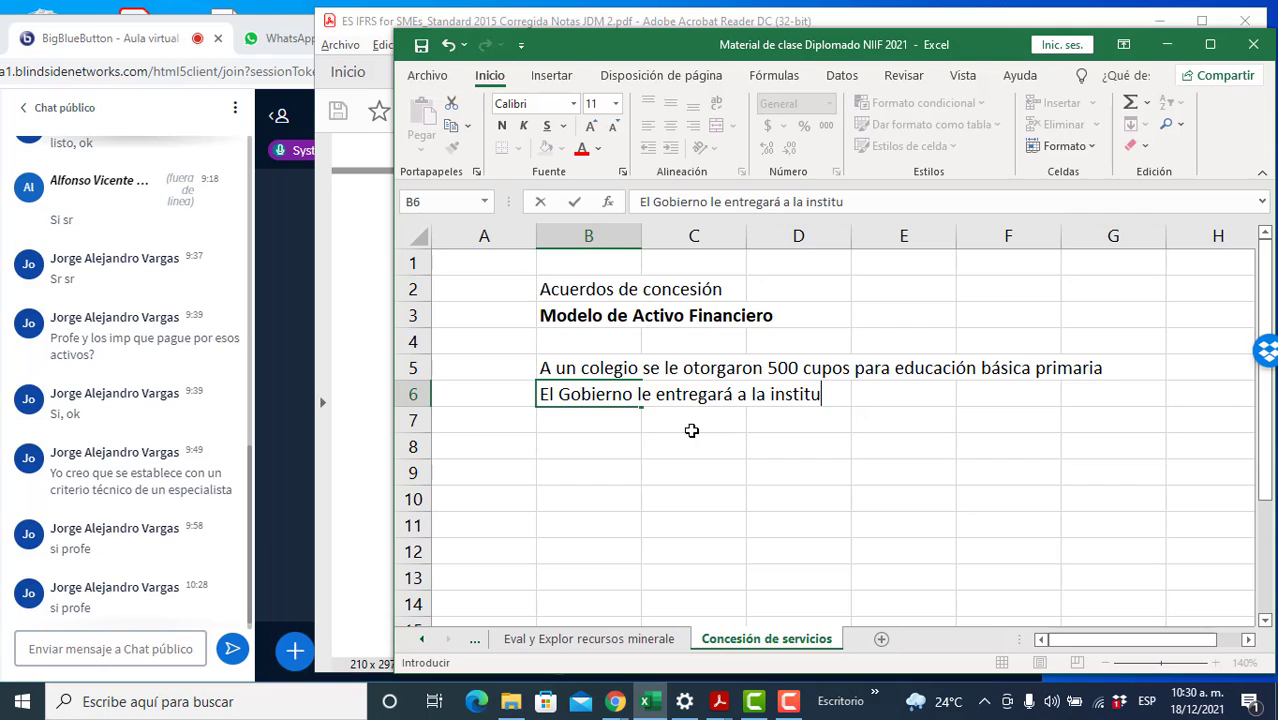
text(ción $1)
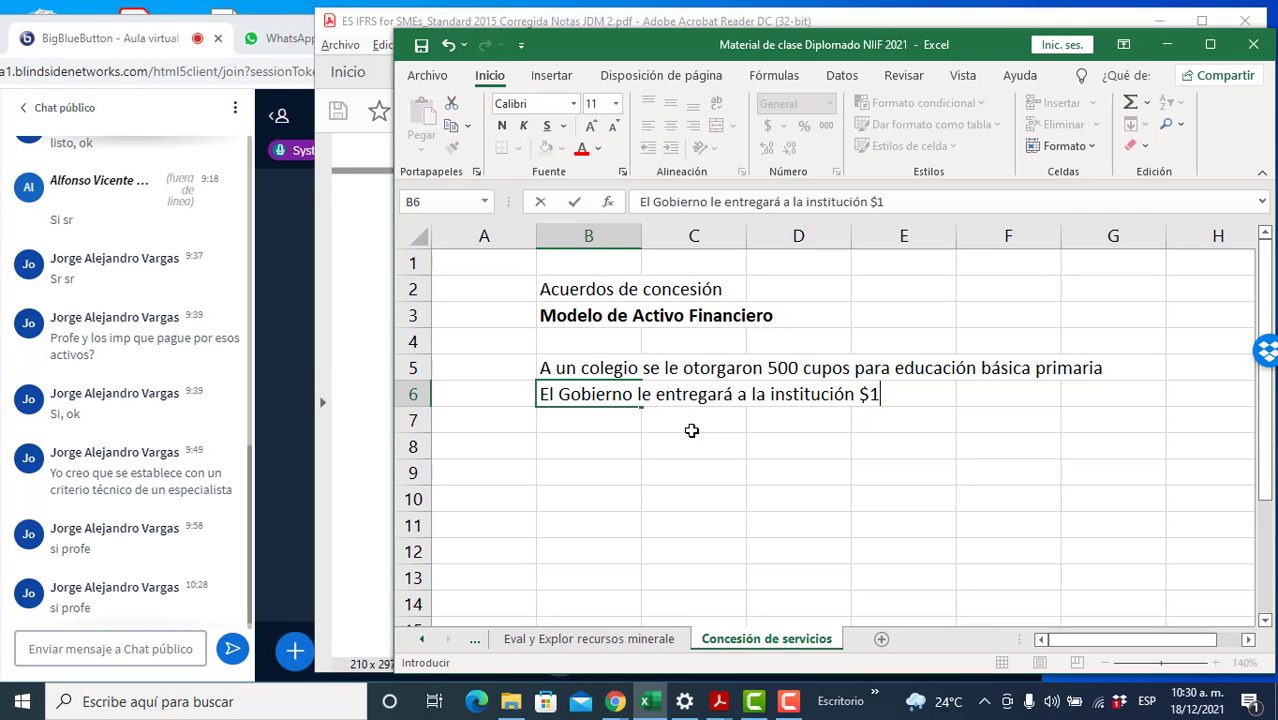
text(.800.000 )
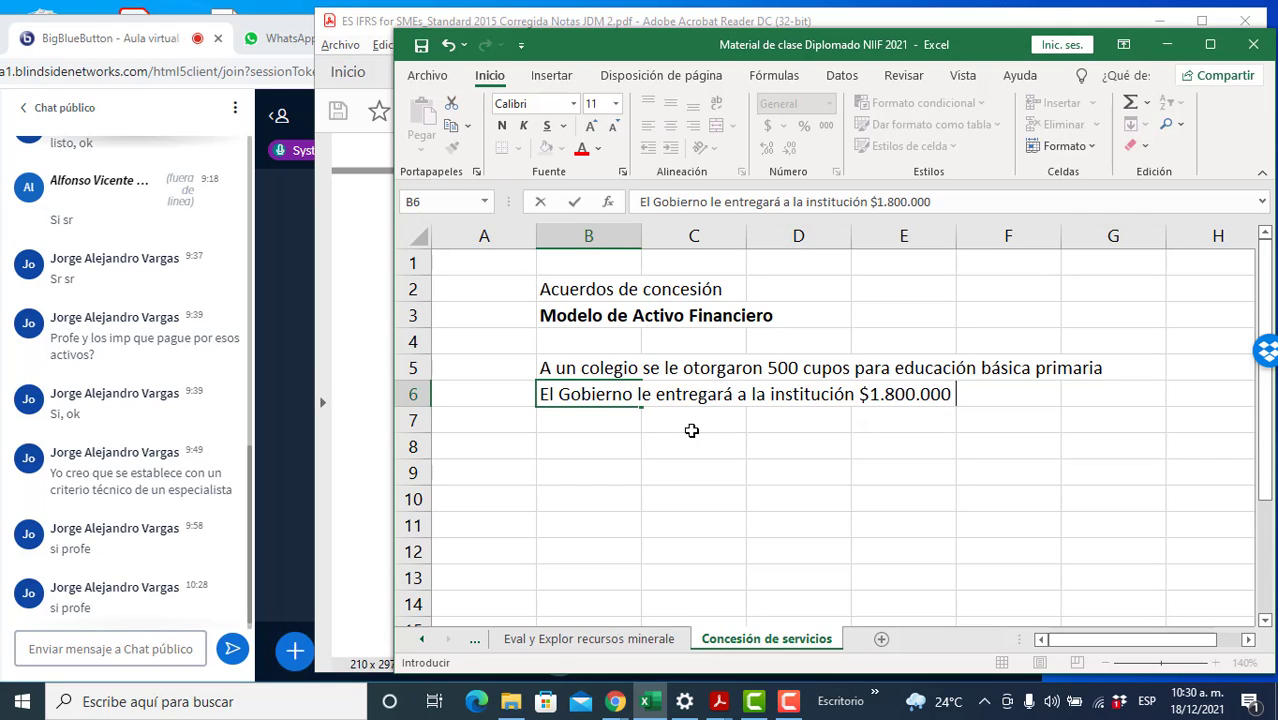
text(anuales por)
key(Return)
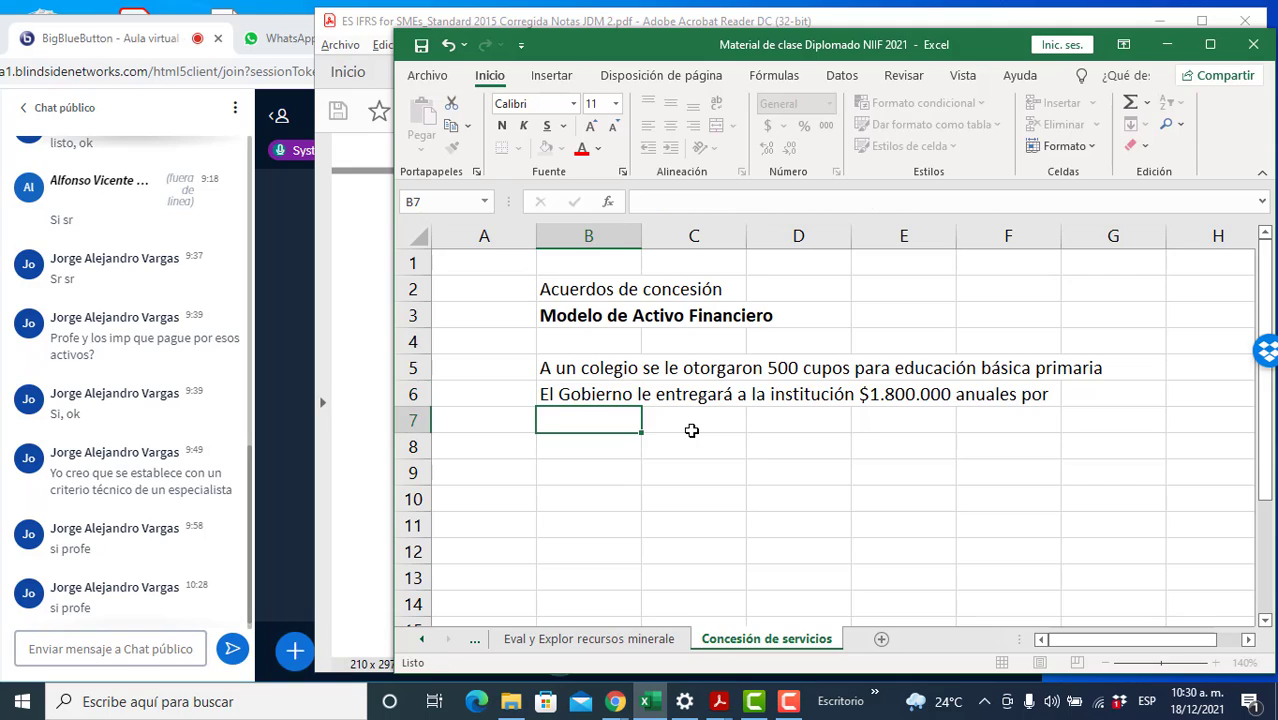
- Complete the Government payment sentence with "cada cupo." in cell B7
text(cada ni)
key(BackSpace)
key(BackSpace)
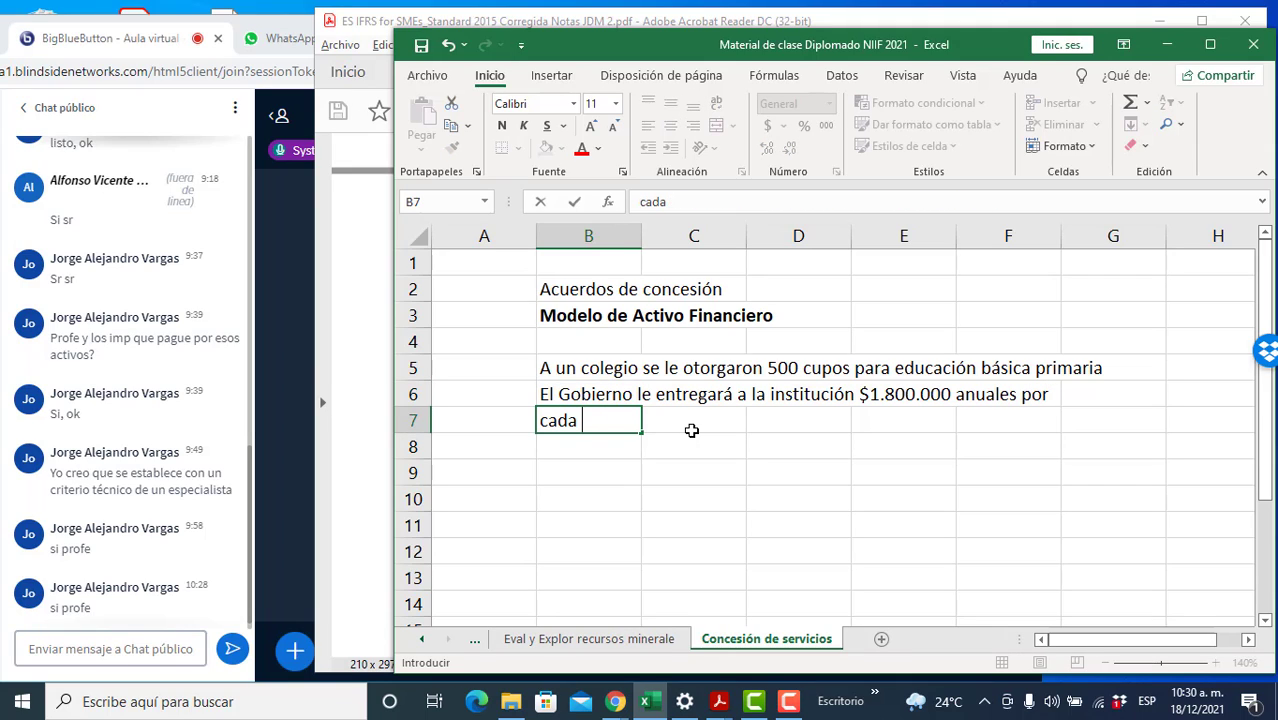
text(cupo.)
key(Return)
key(Return)
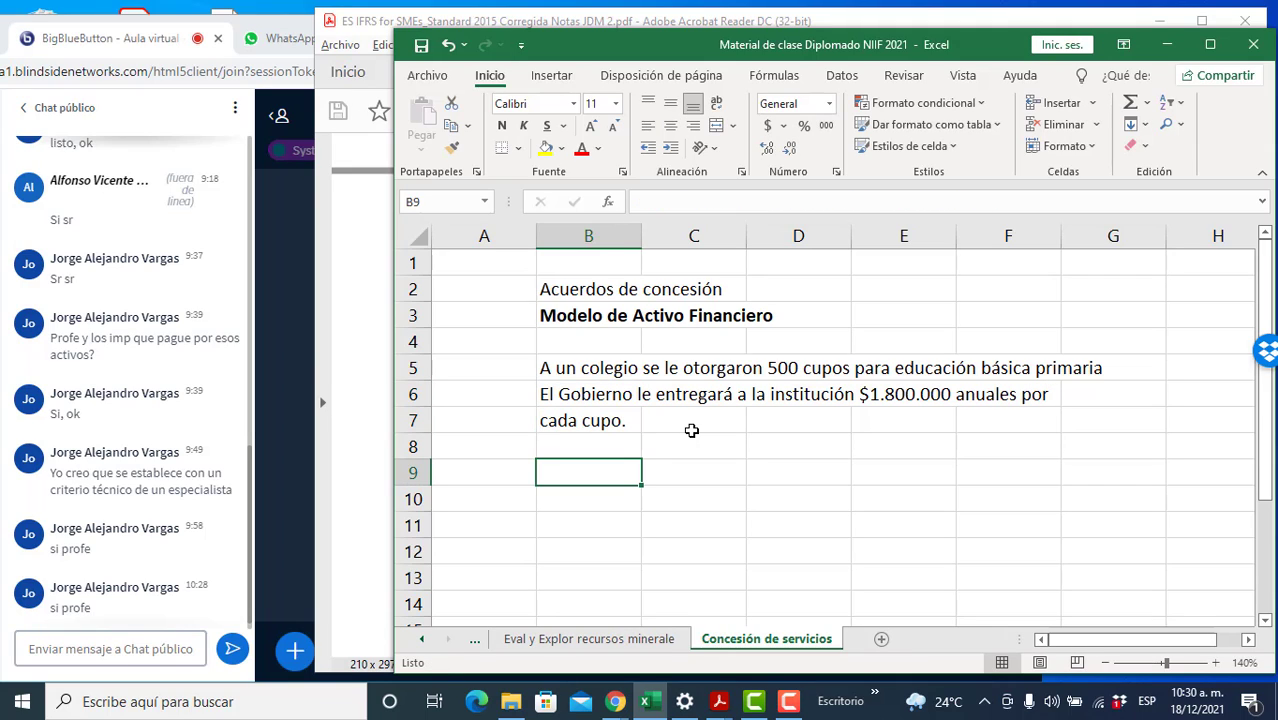
- Enter "El desembolso de estos recursos depende de que la entidad cumpla con el" in cell B9
text(El desemb)
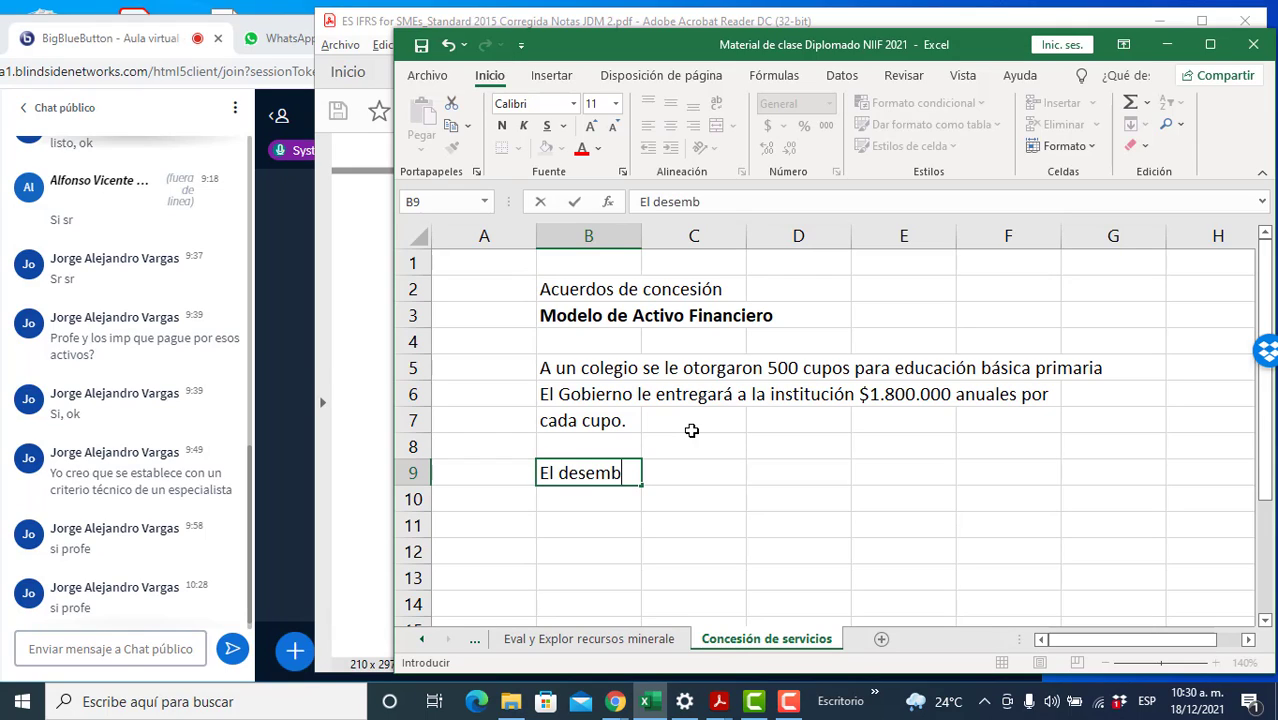
text(olso de estos re)
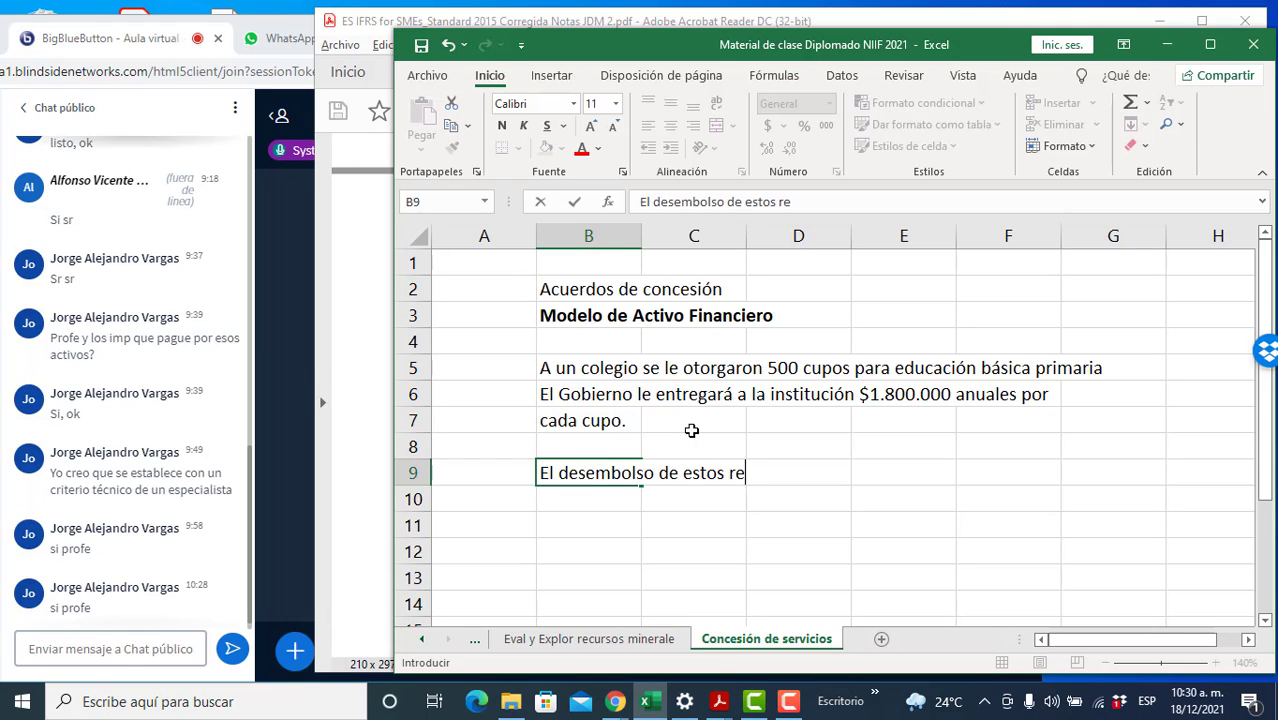
text(sutsos depe)
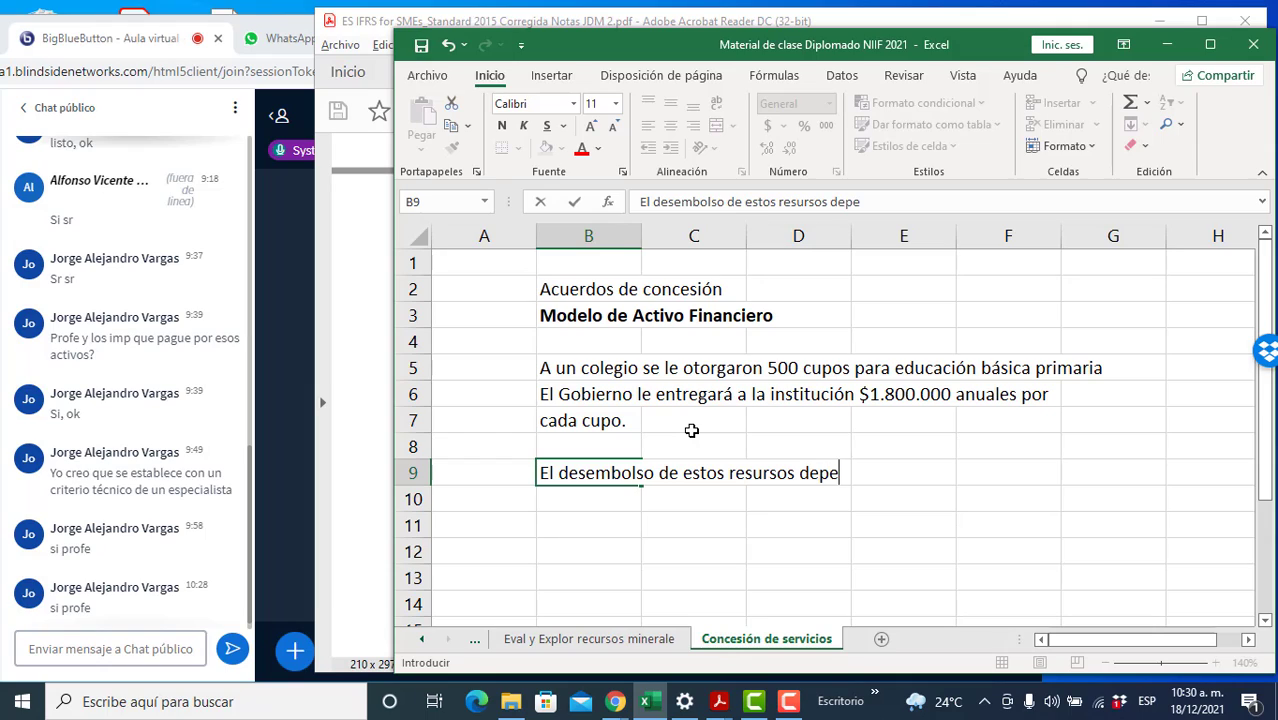
text(nde de que la ent)
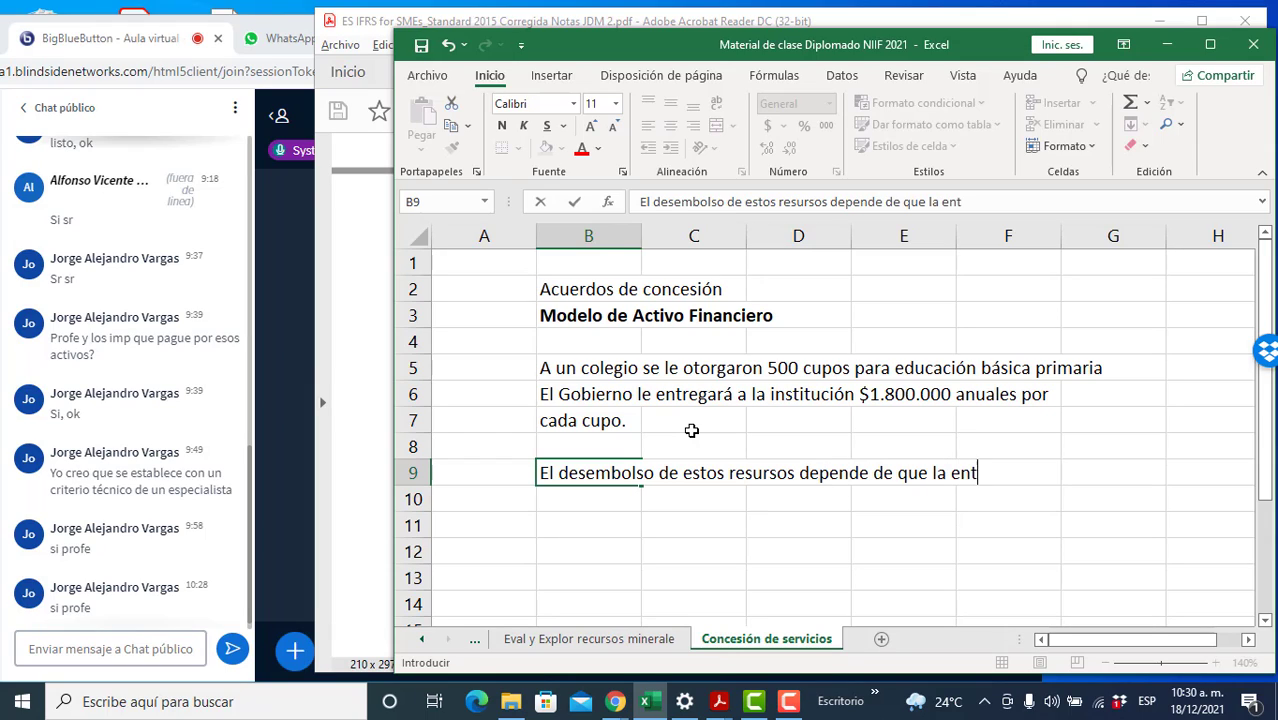
text(idad cumpla con el)
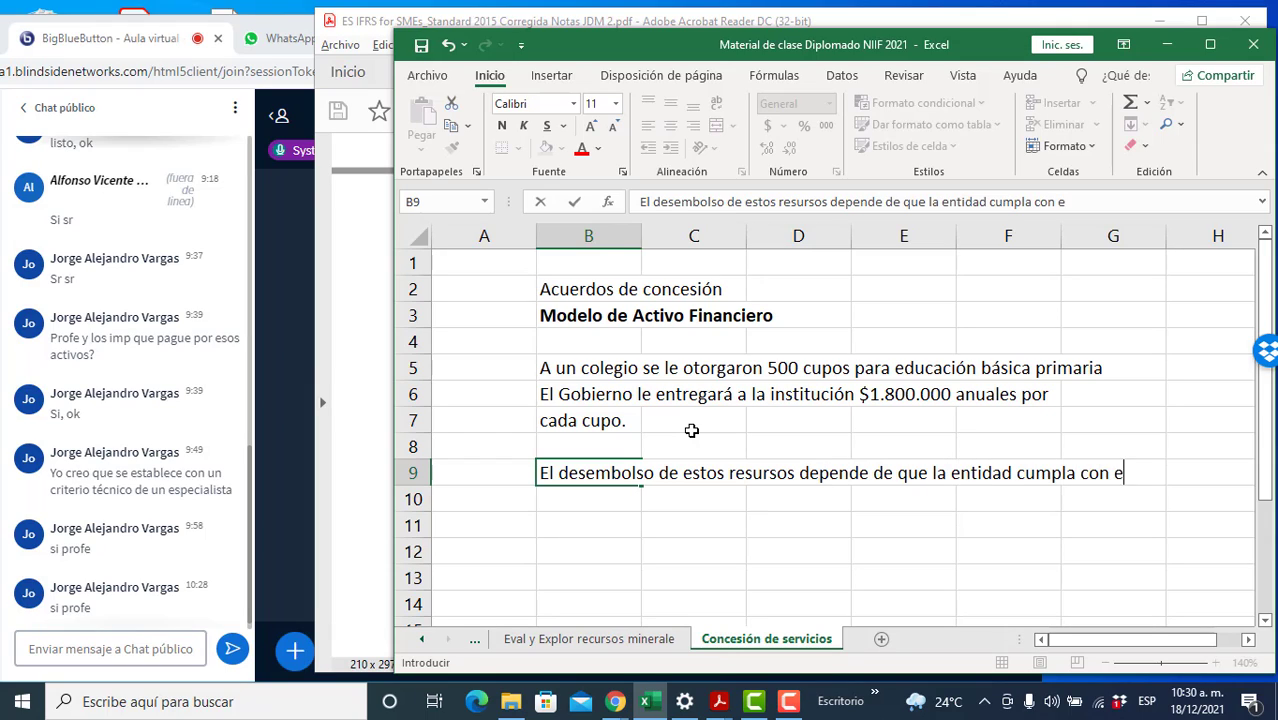
key(Return)
- Complete the disbursement sentence with "calendario escolar de febrero a noviembre de cada año." in cell B10
text(calenda)
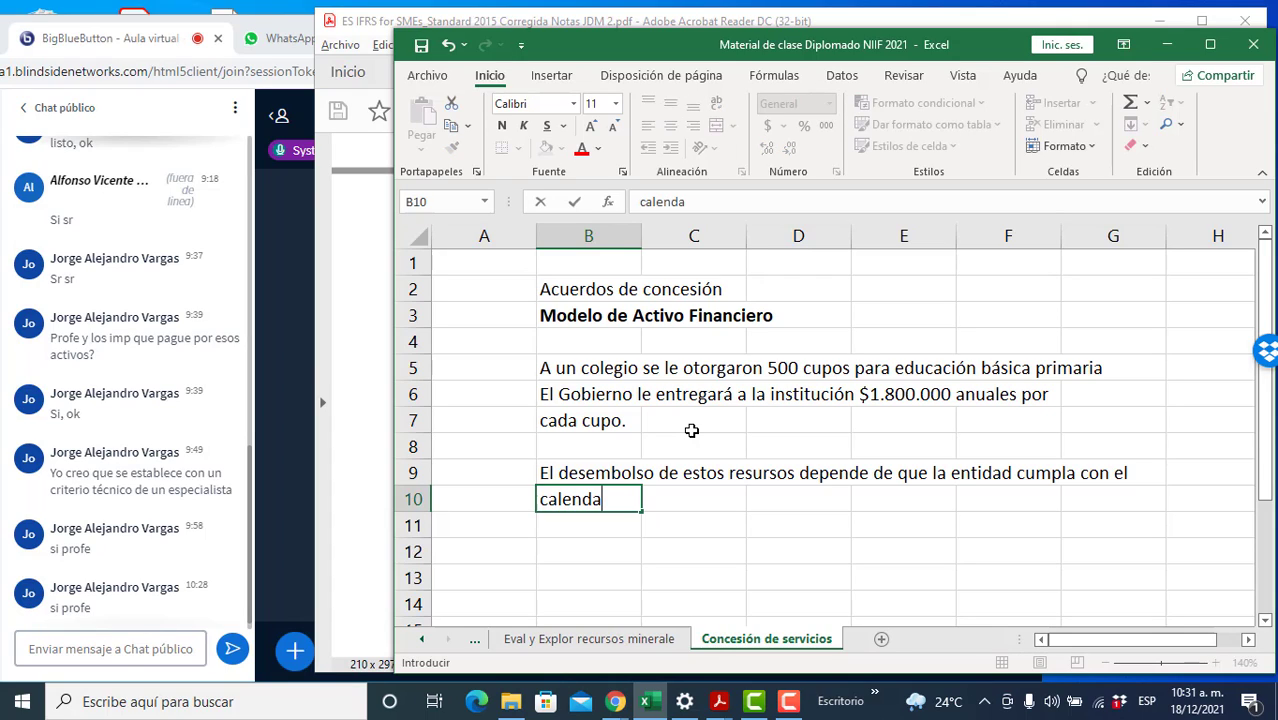
text(rio escolar )
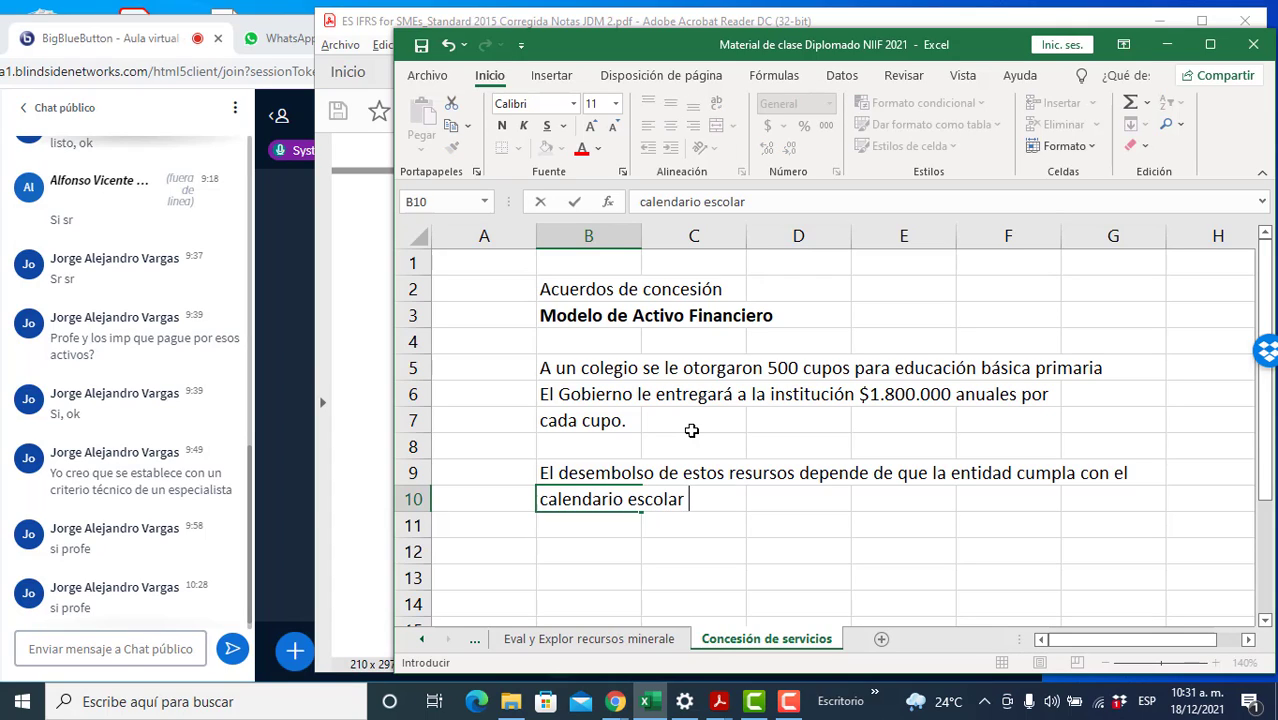
text(de febrero a novi)
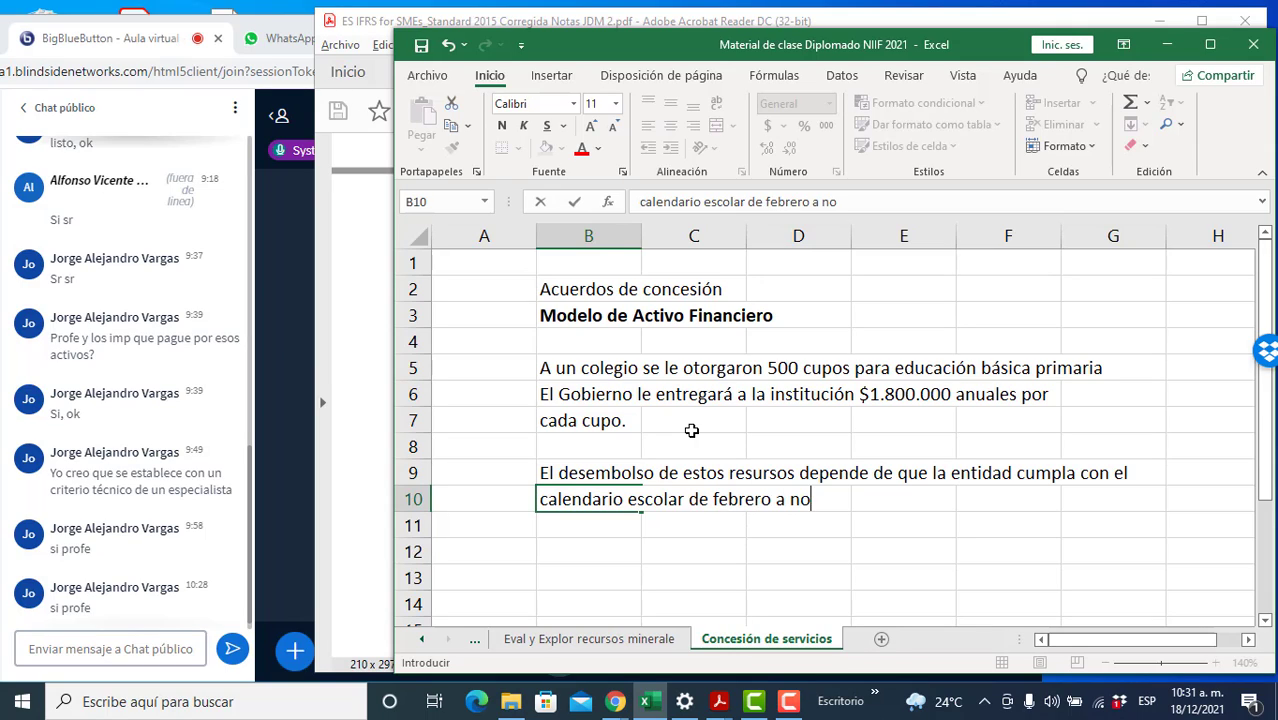
key(BackSpace)
text(iembre d)
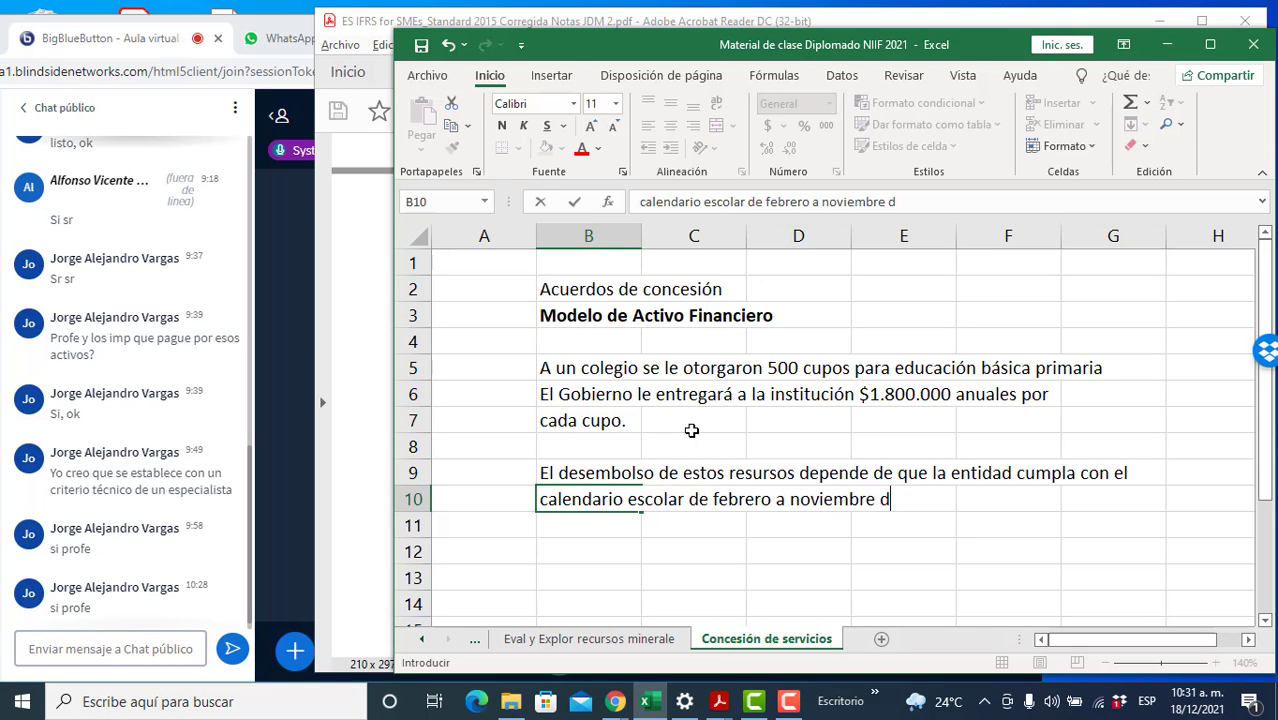
text(e cada año.)
key(Return)
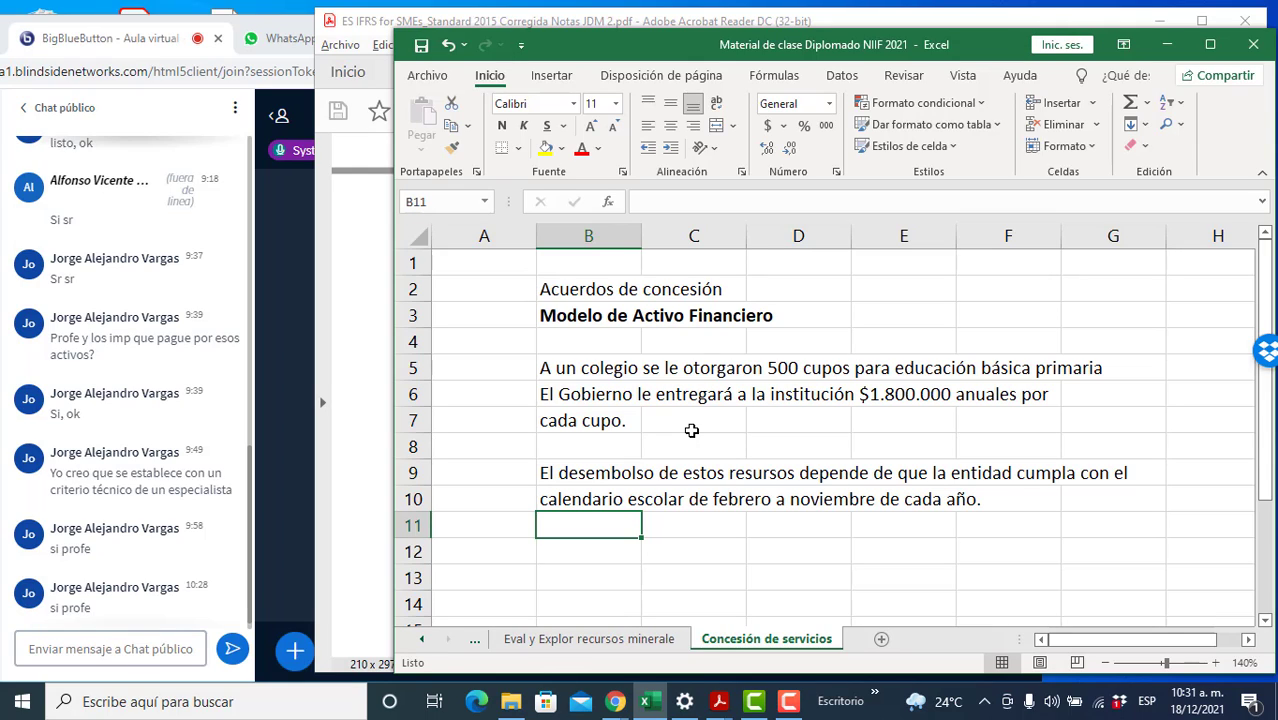
- Enter the line "El valor total a recibir es de:" in cell B12
key(Down)
key(Down)
key(Down)
key(Down)
key(Down)
key(Down)
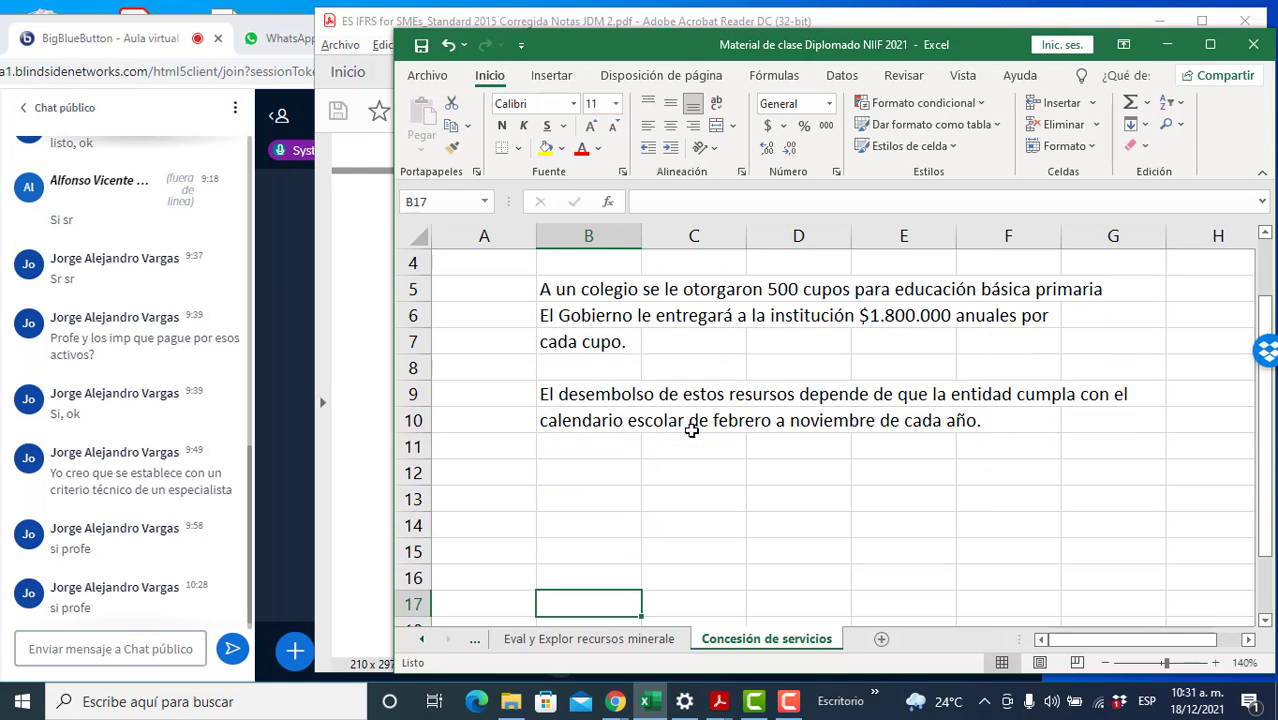
key(Up)
key(Up)
key(Up)
key(Up)
key(Up)
text(El v)
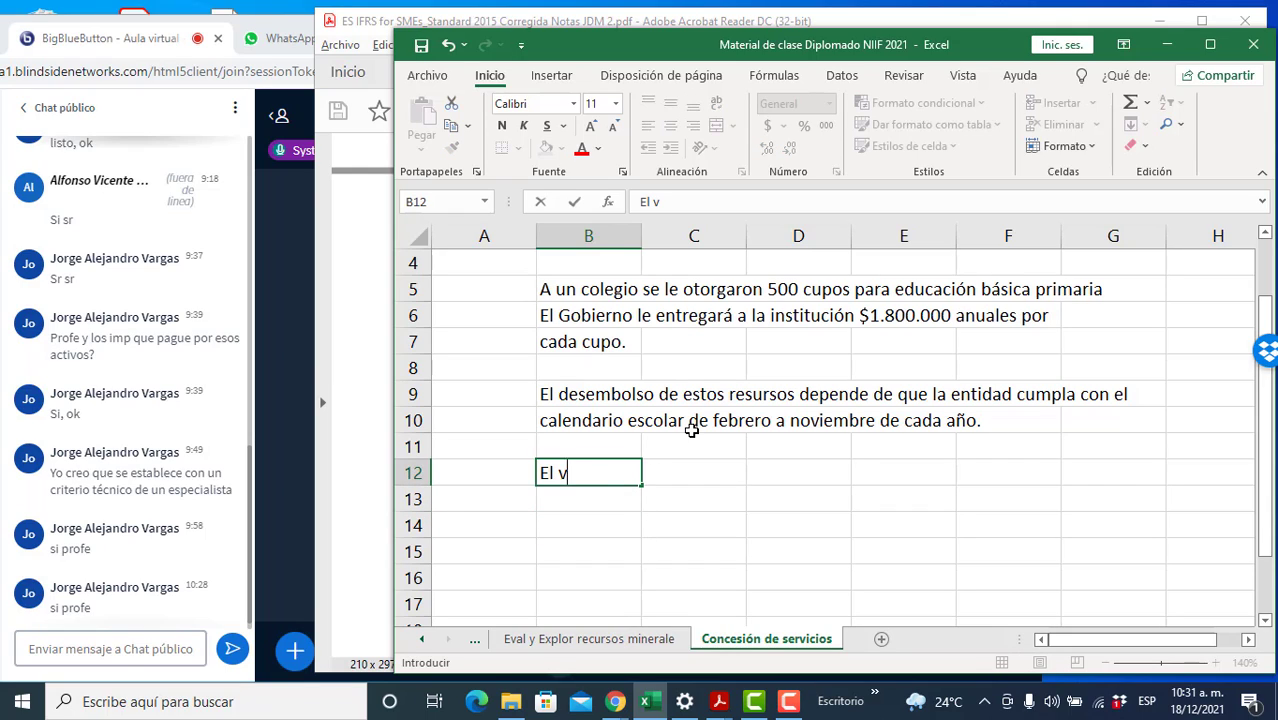
text(alor total a recibi)
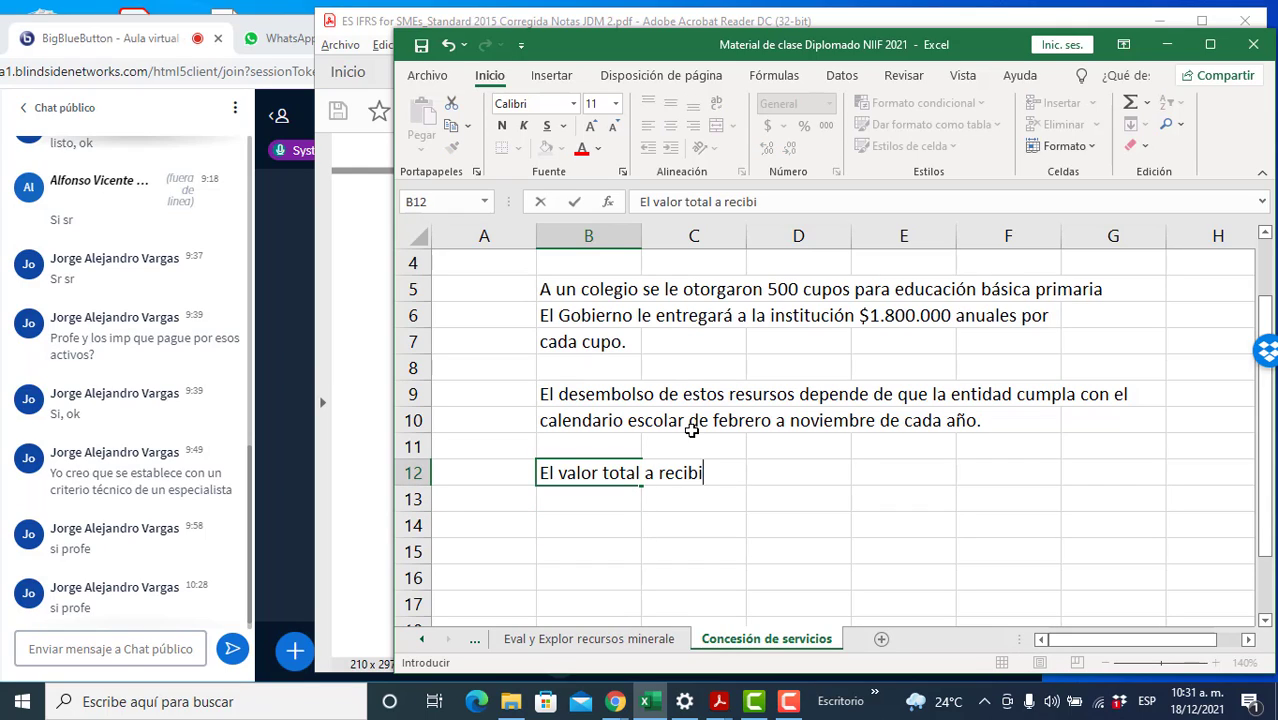
text(r es de:)
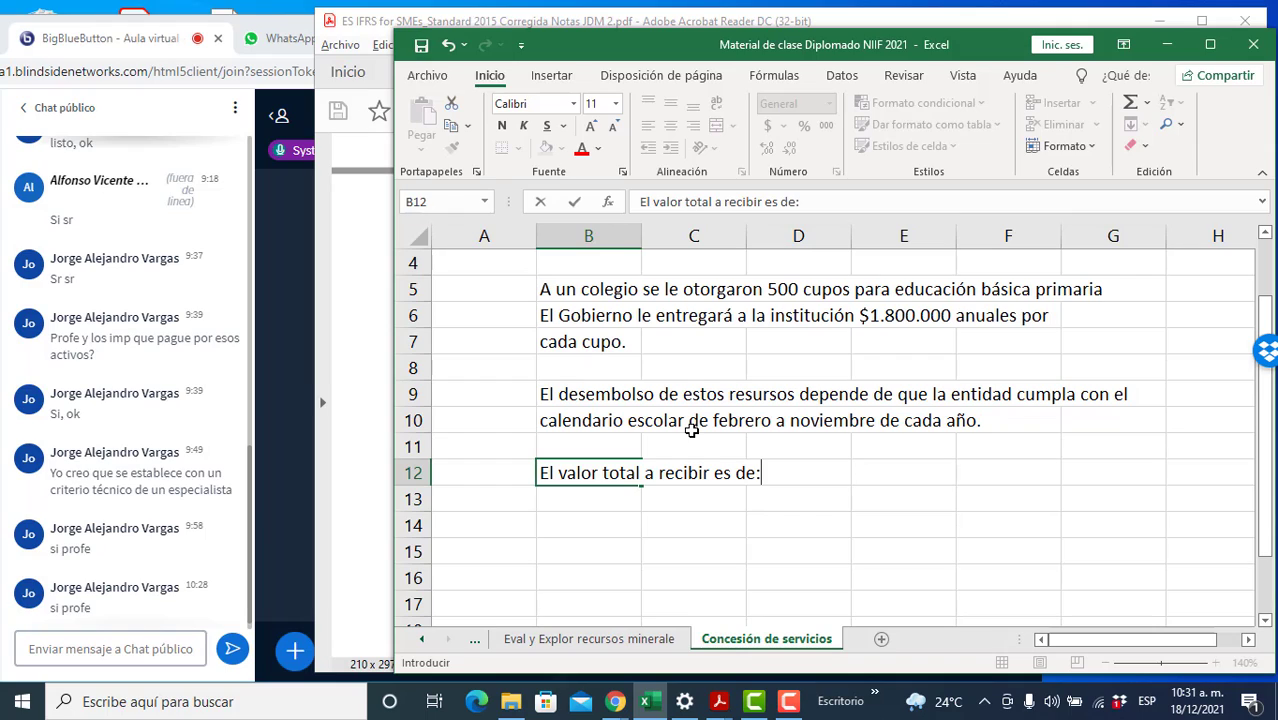
key(Right)
key(Right)
key(Right)
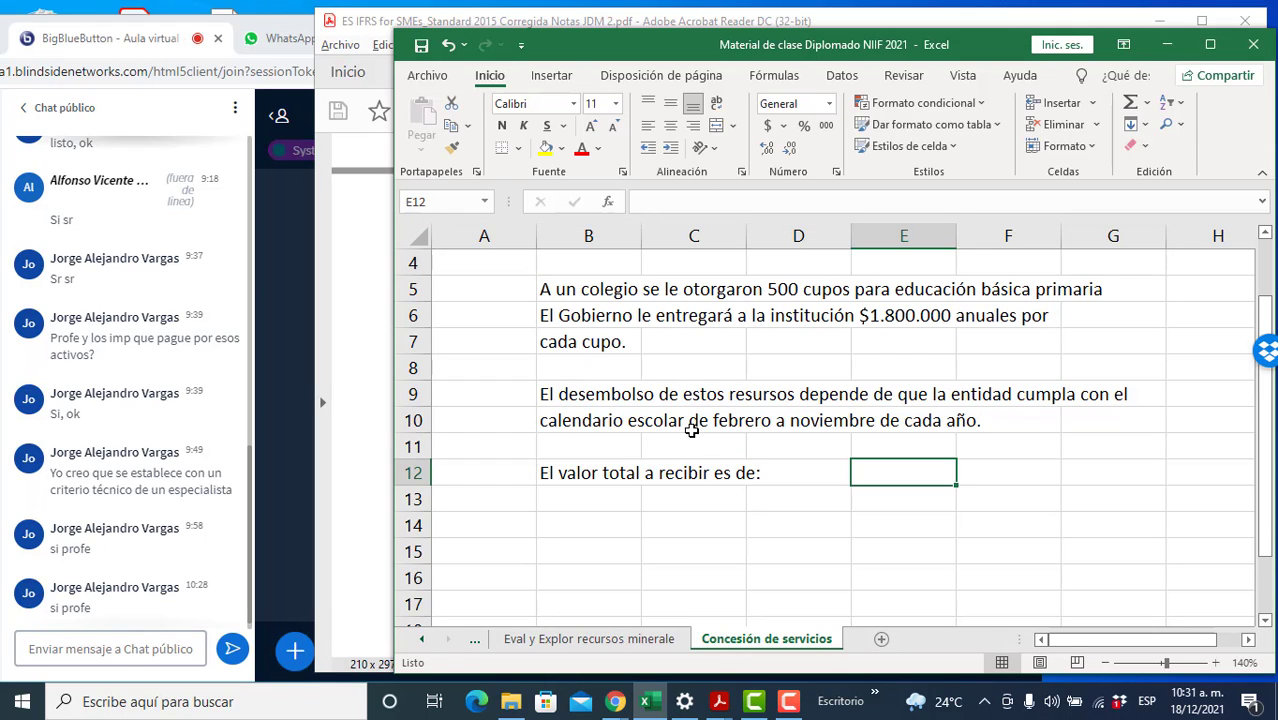
- Enter the label "Cupos" in cell B13 and the value 500 in D13
key(Down)
key(Left)
key(Left)
key(Left)
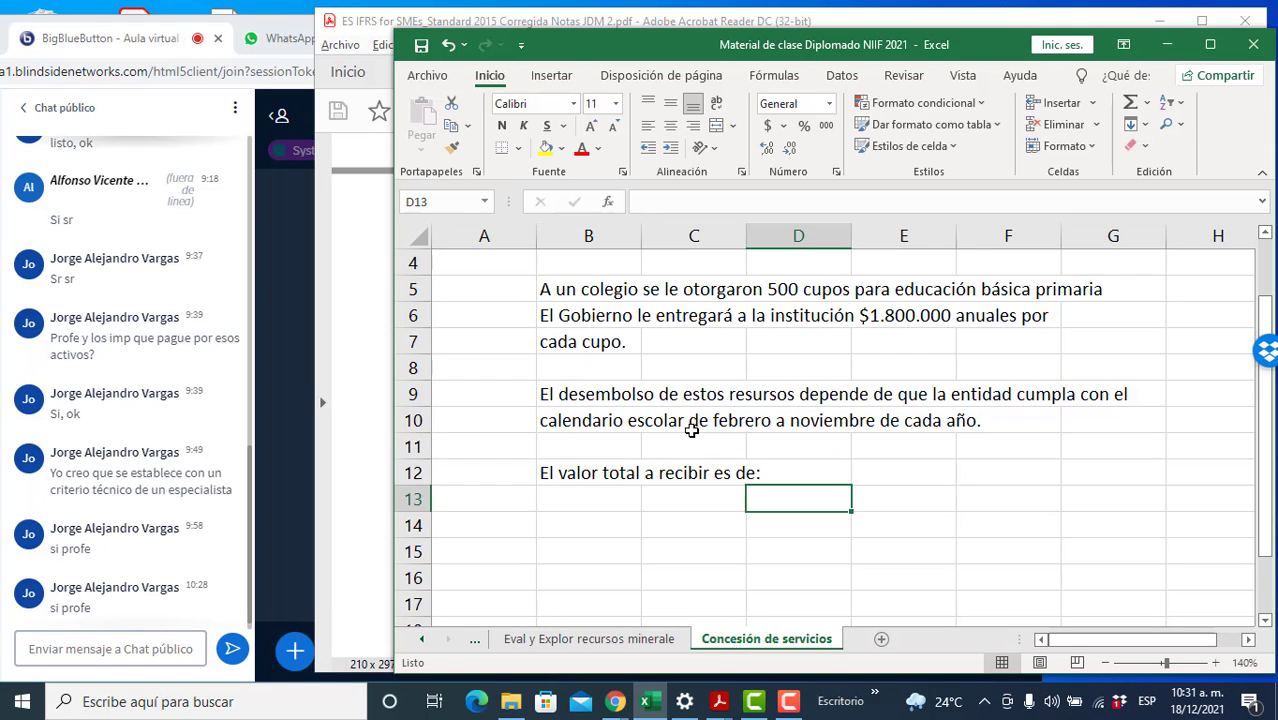
text(Cupos)
key(Tab)
key(Tab)
text(500)
key(Return)
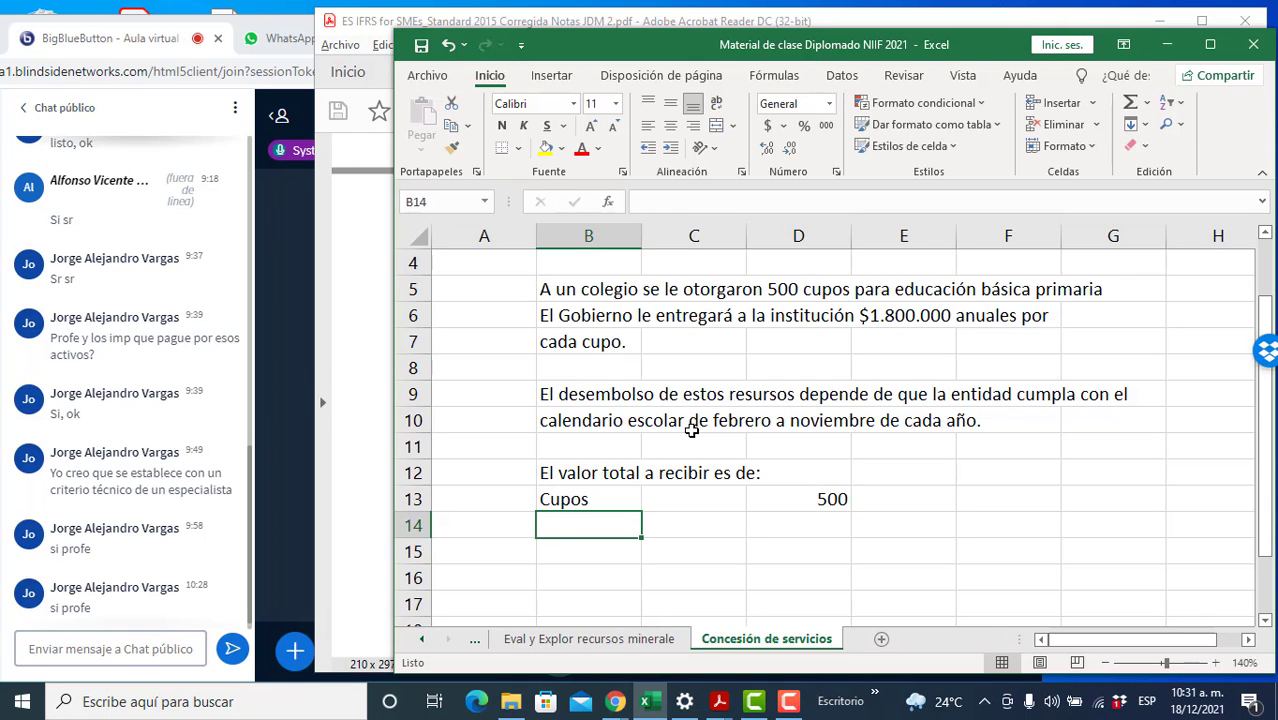
- Enter the label "Valor por cupo" in cell B14 and the value 1800000 in D14
text(Valor por cupo)
key(Tab)
key(Tab)
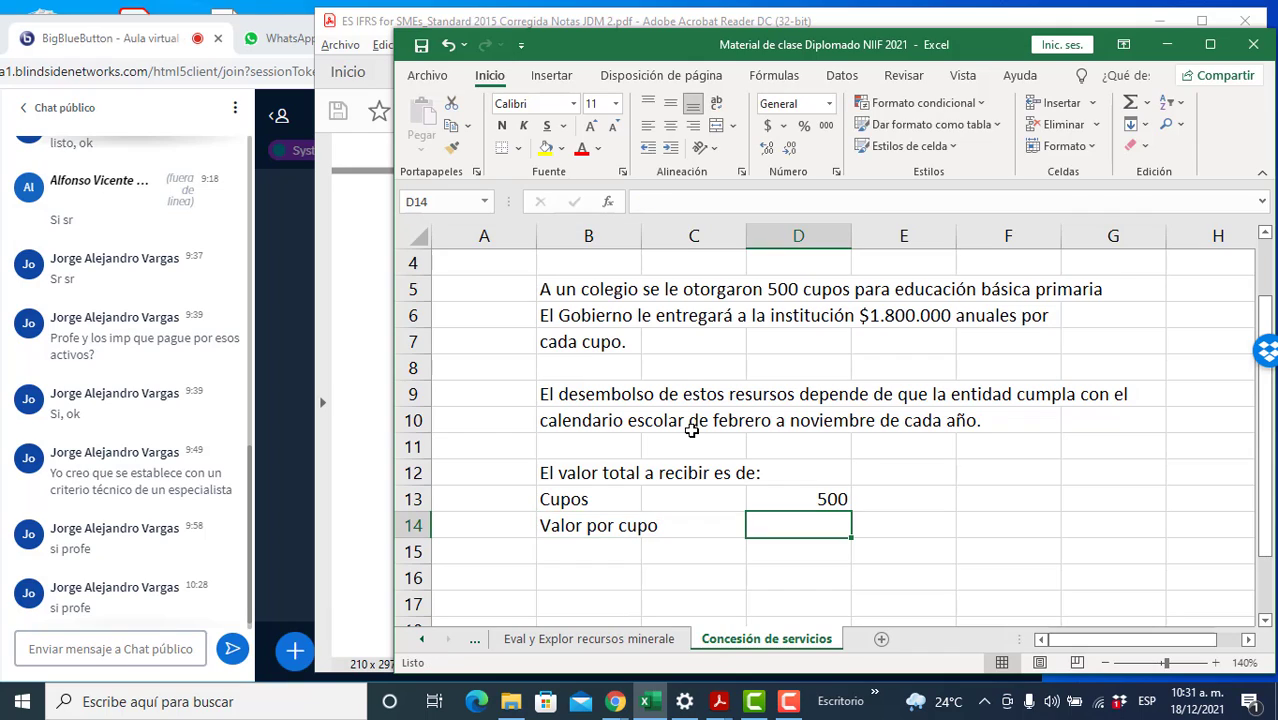
text(1800000)
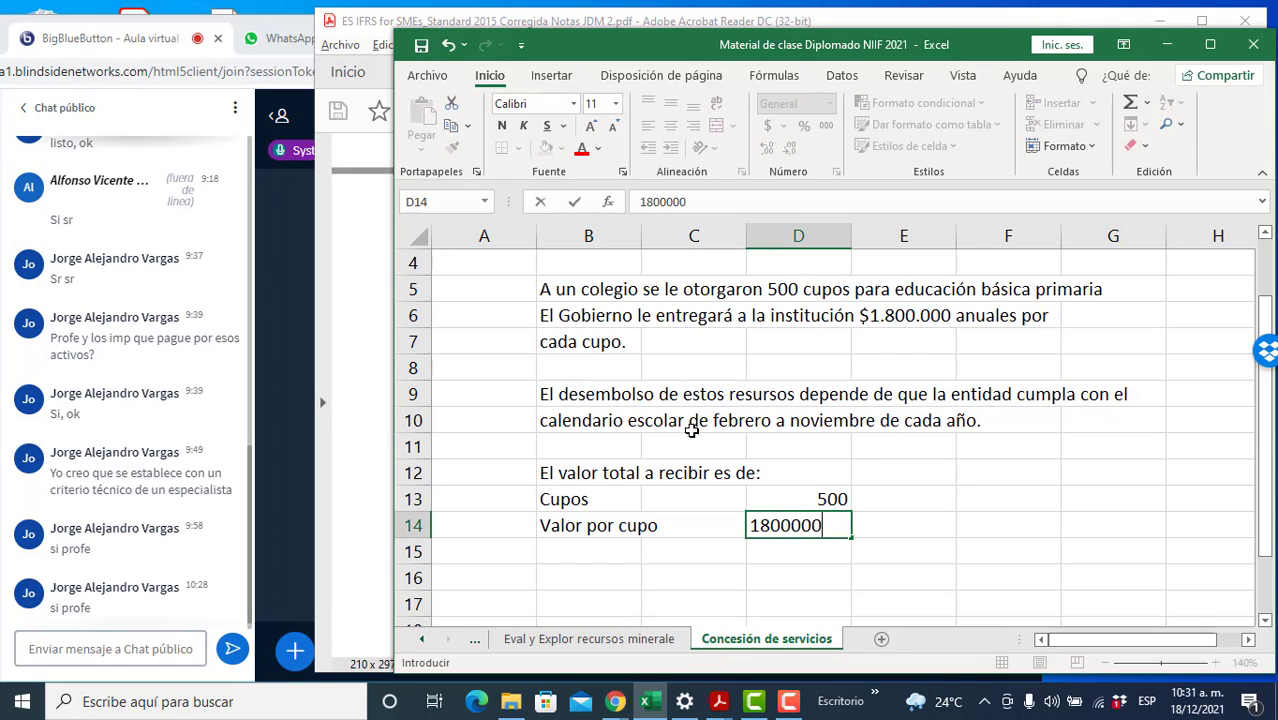
key(Return)
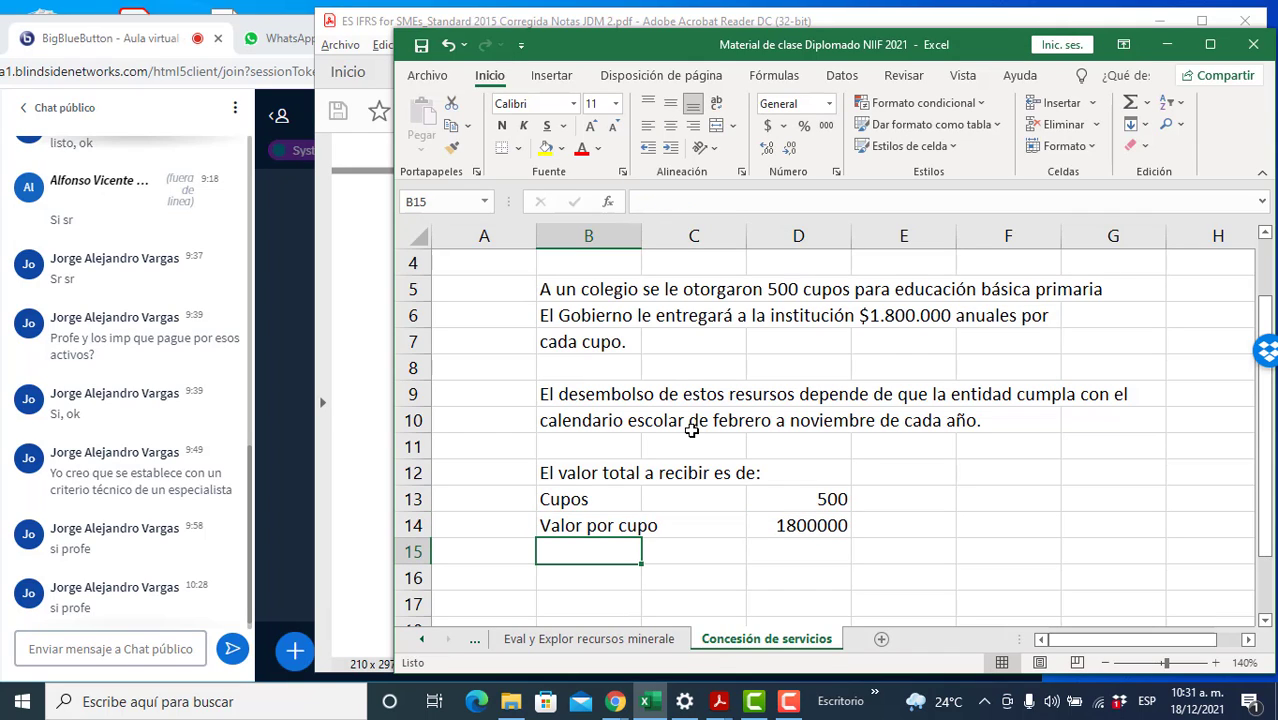
- Format all cells of the sheet with a thousands separator and no decimal places
click(417, 238)
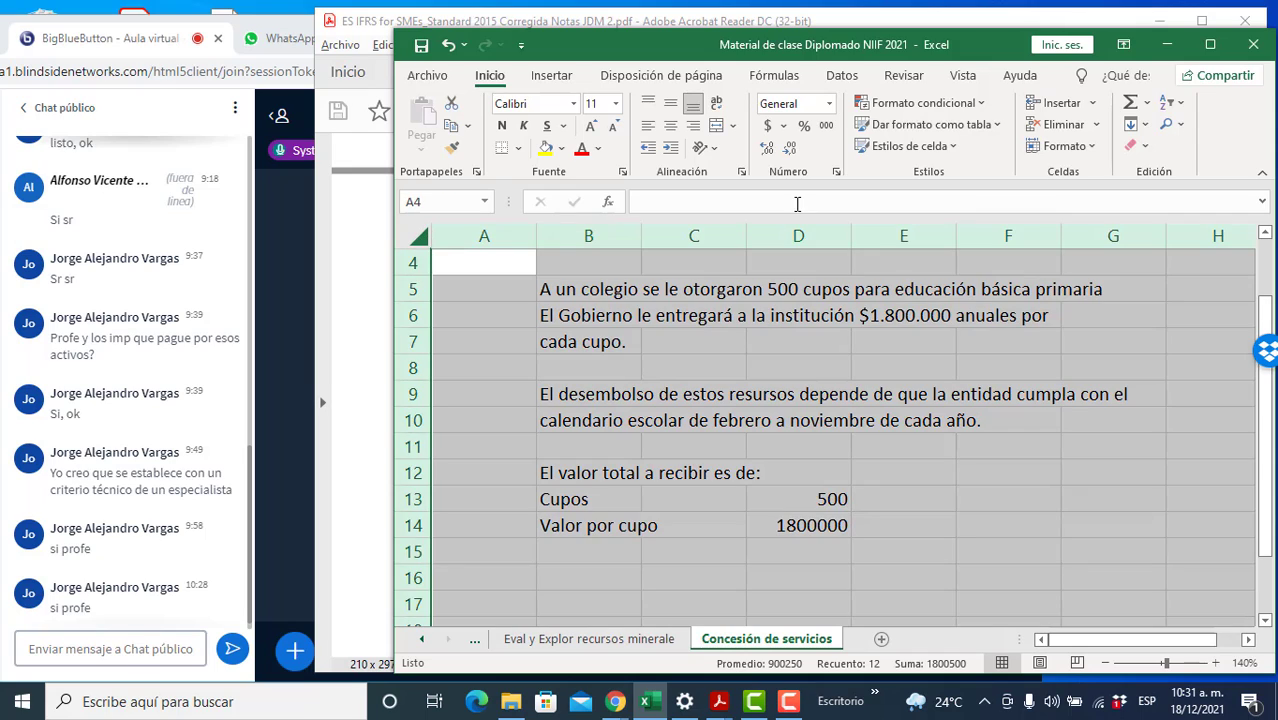
click(826, 127)
click(789, 148)
click(789, 148)
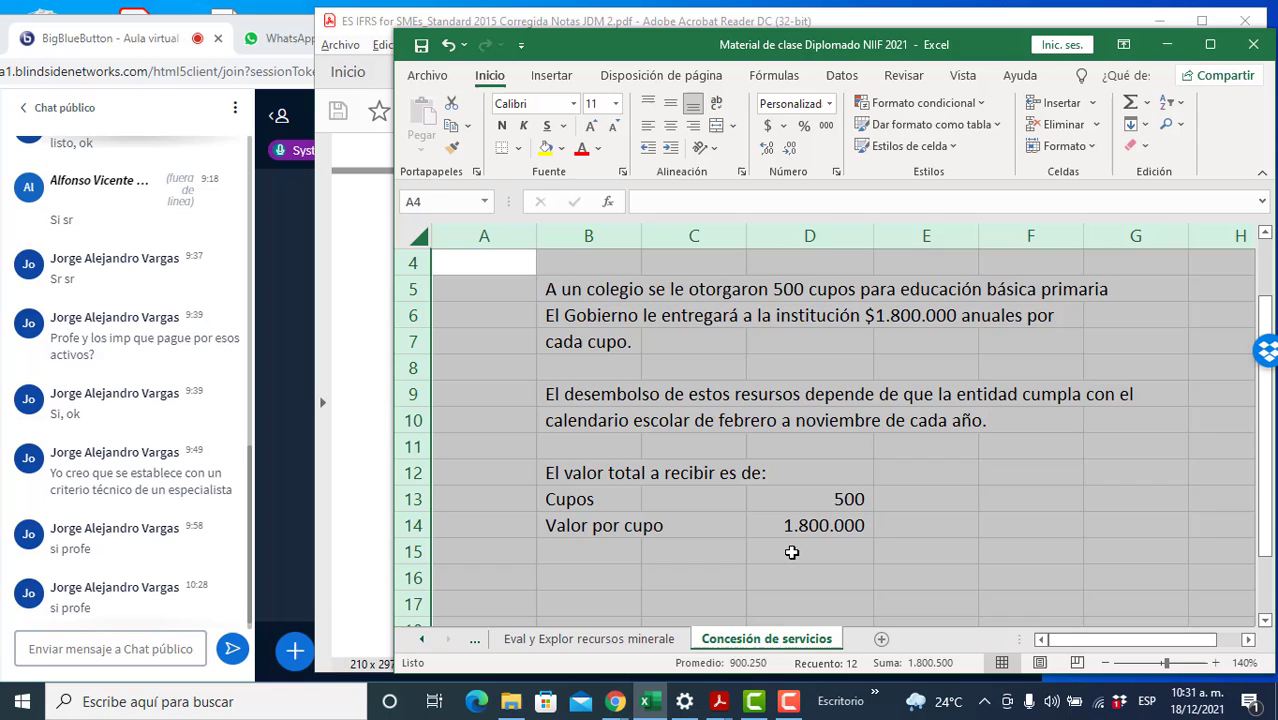
- Enter the label "Valor total" in cell B15
click(697, 547)
key(Left)
key(Down)
key(Up)
key(Left)
key(Right)
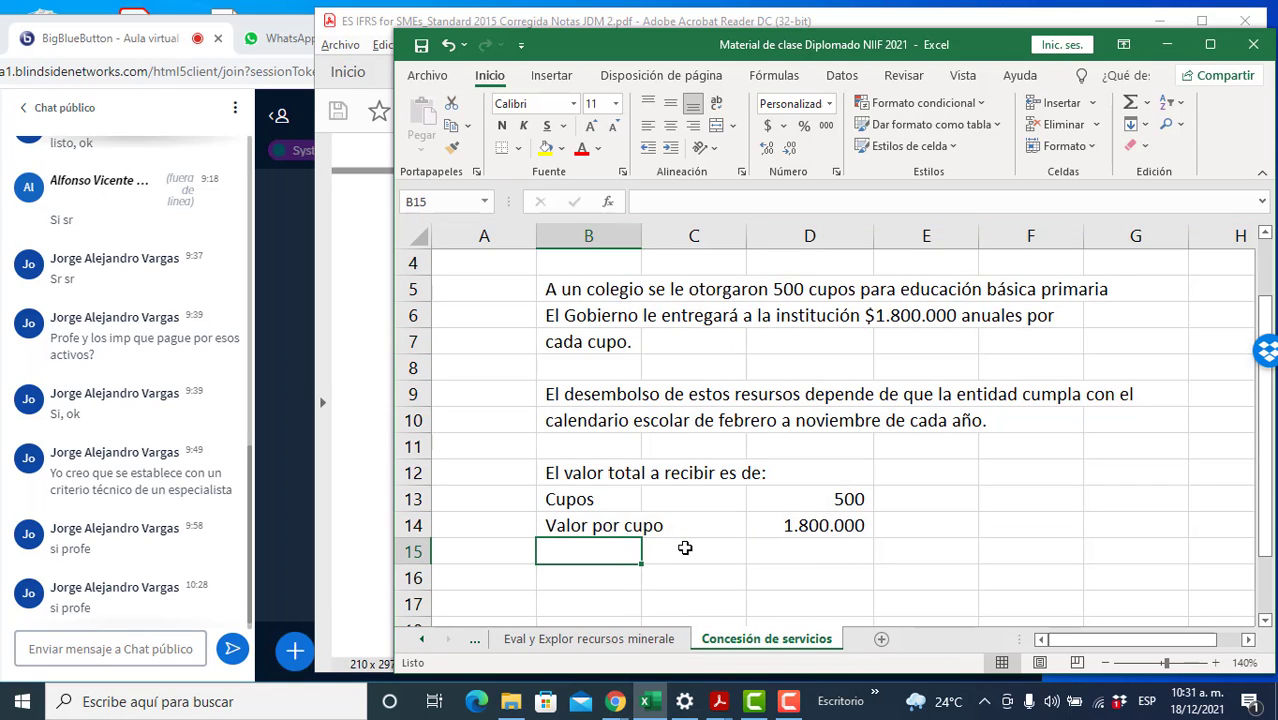
text(Valor total)
key(Tab)
key(Tab)
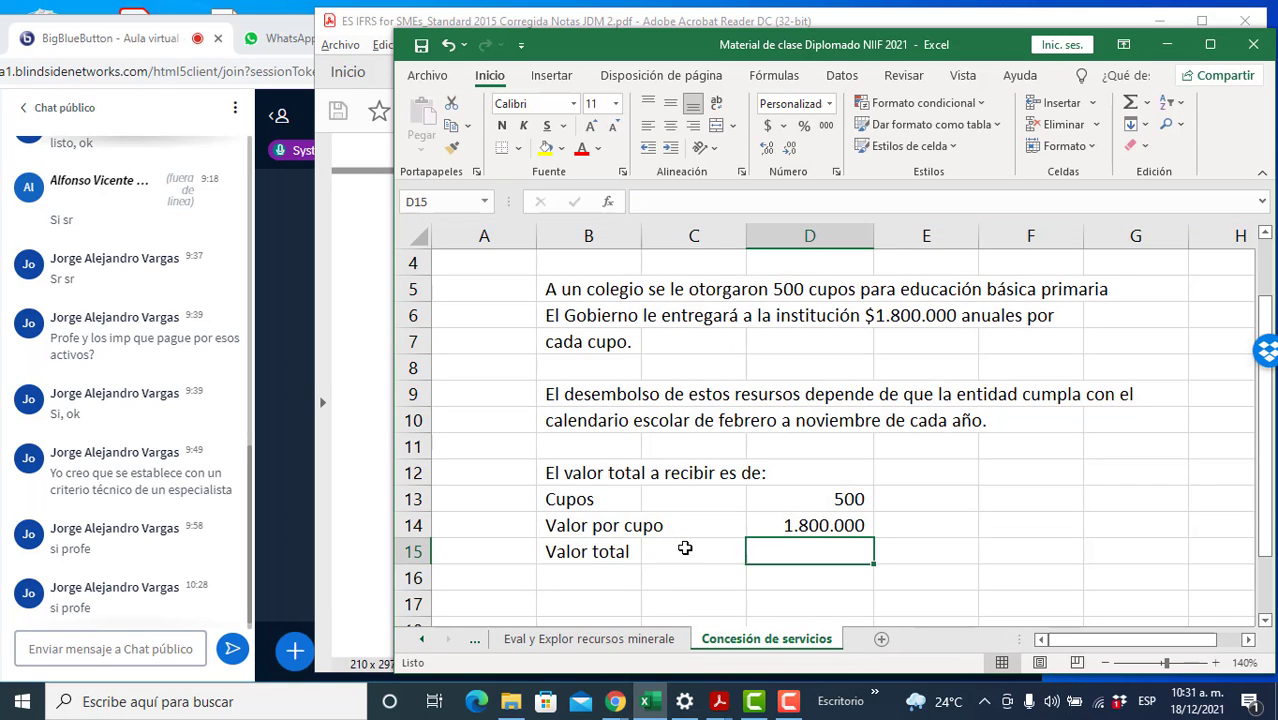
- Calculate the total value in D15 by multiplying D13 by D14
text(+)
key(Up)
key(Up)
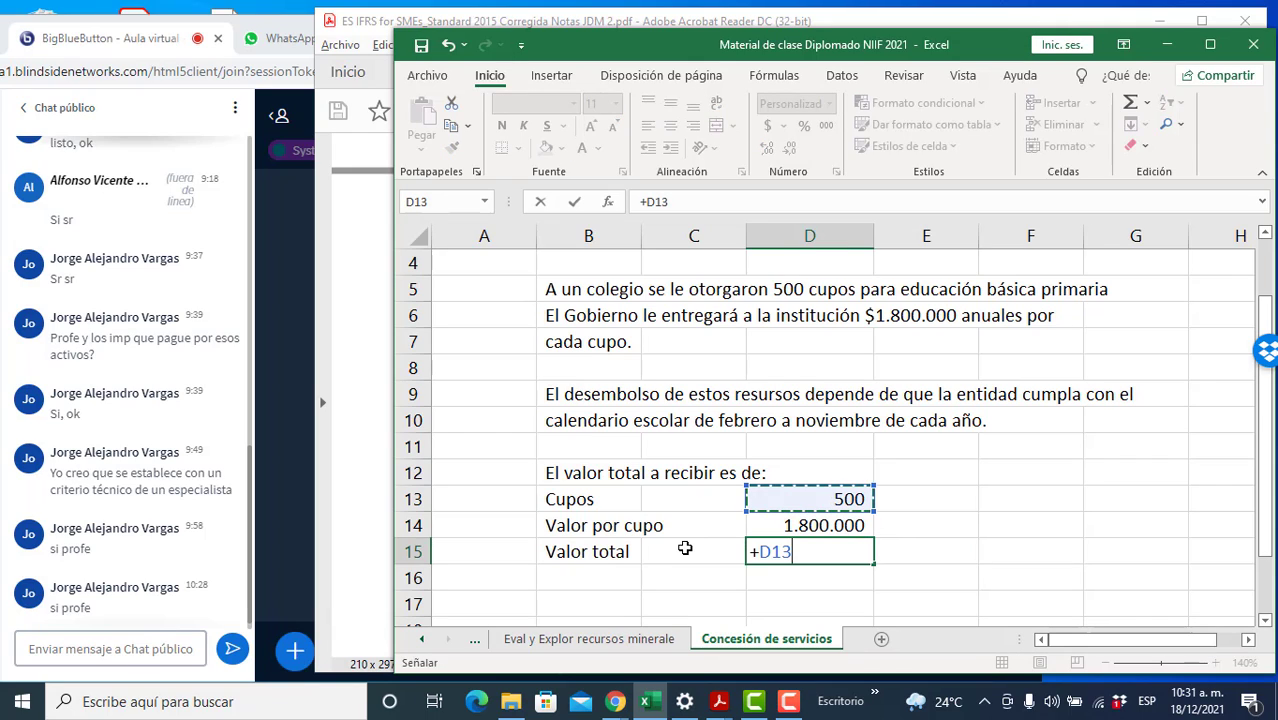
text(*)
key(Up)
key(Return)
key(Down)
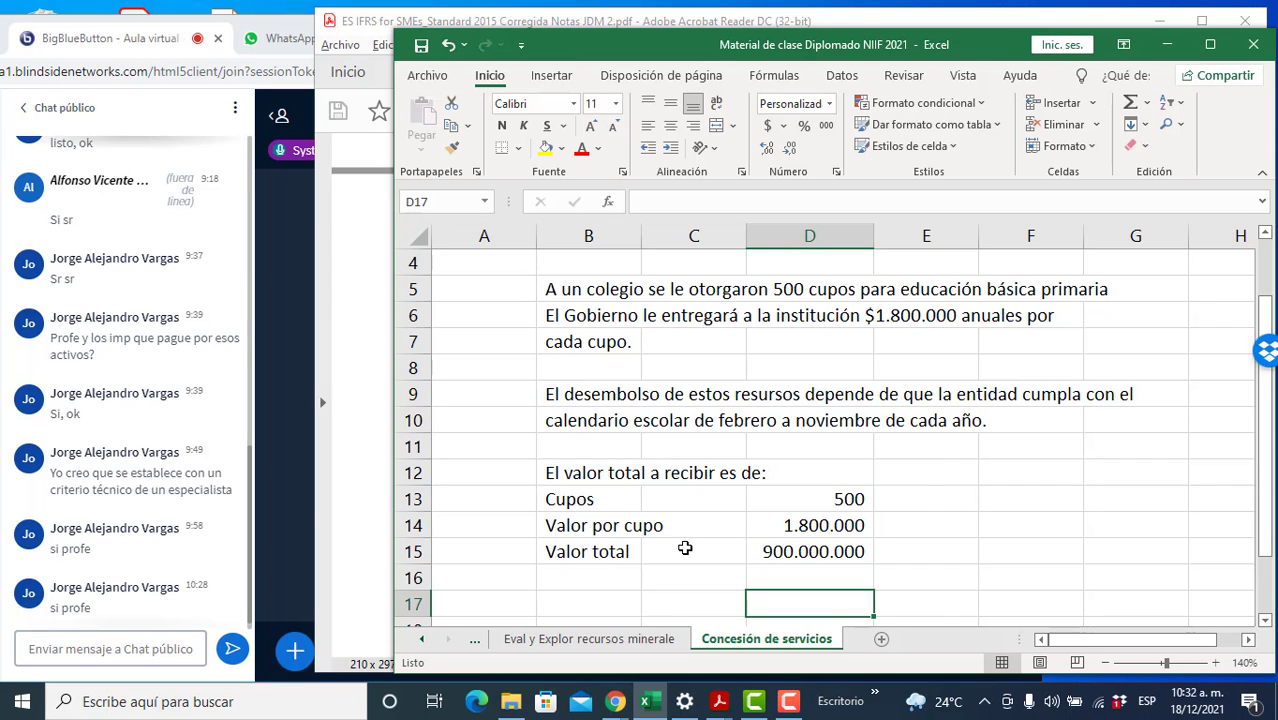
- Consult paragraph 34.14 on the financial asset model in Acrobat Reader, return to Excel and check the total value formula in D15
key(alt+Tab)
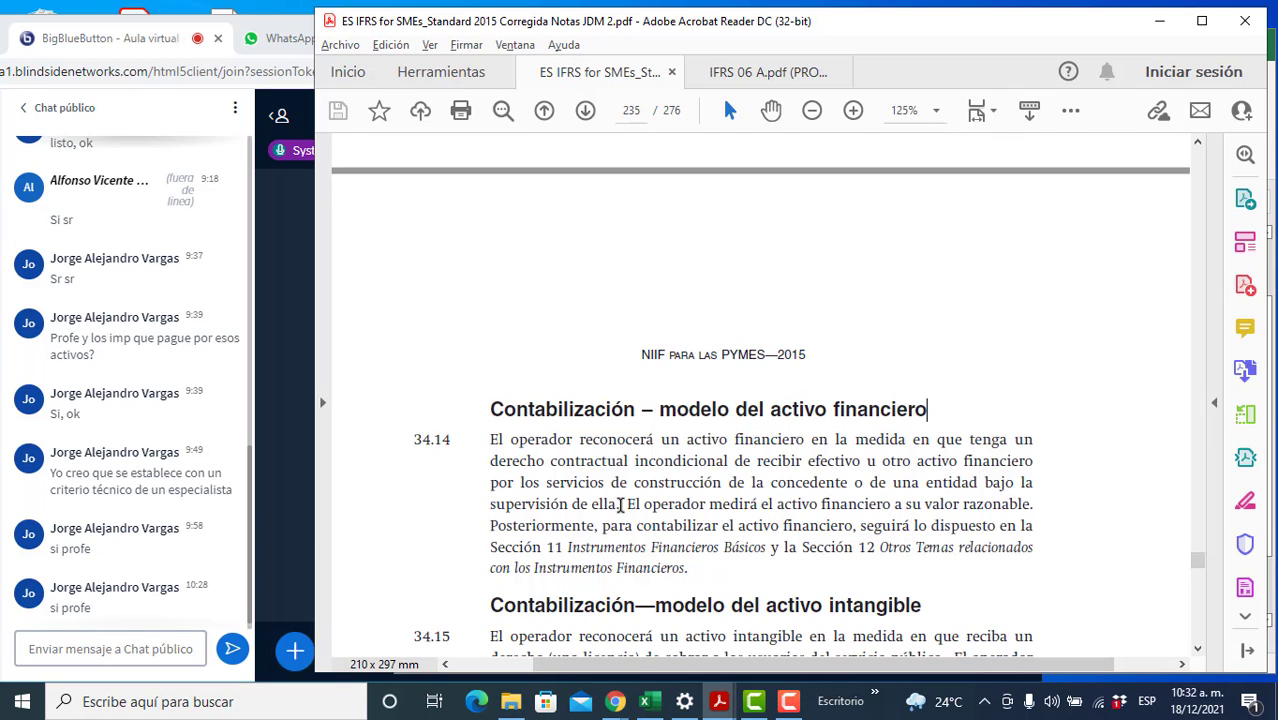
key(alt+Tab)
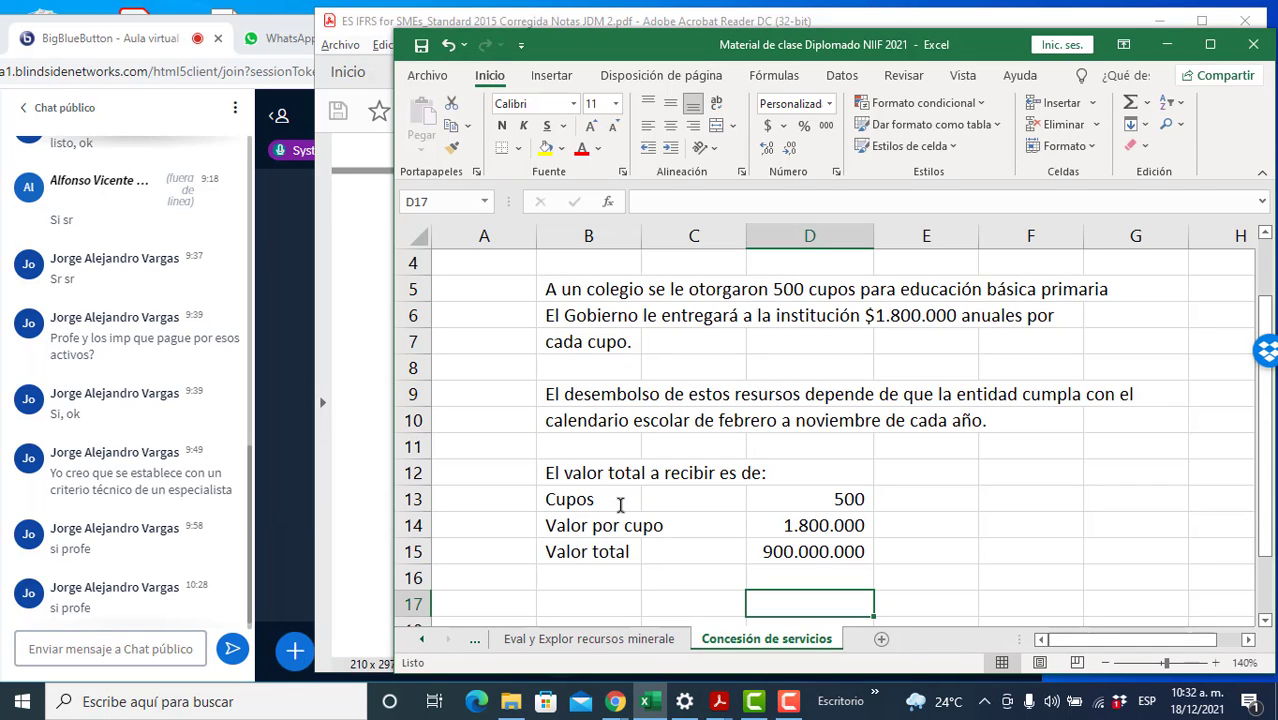
key(Up)
key(Up)
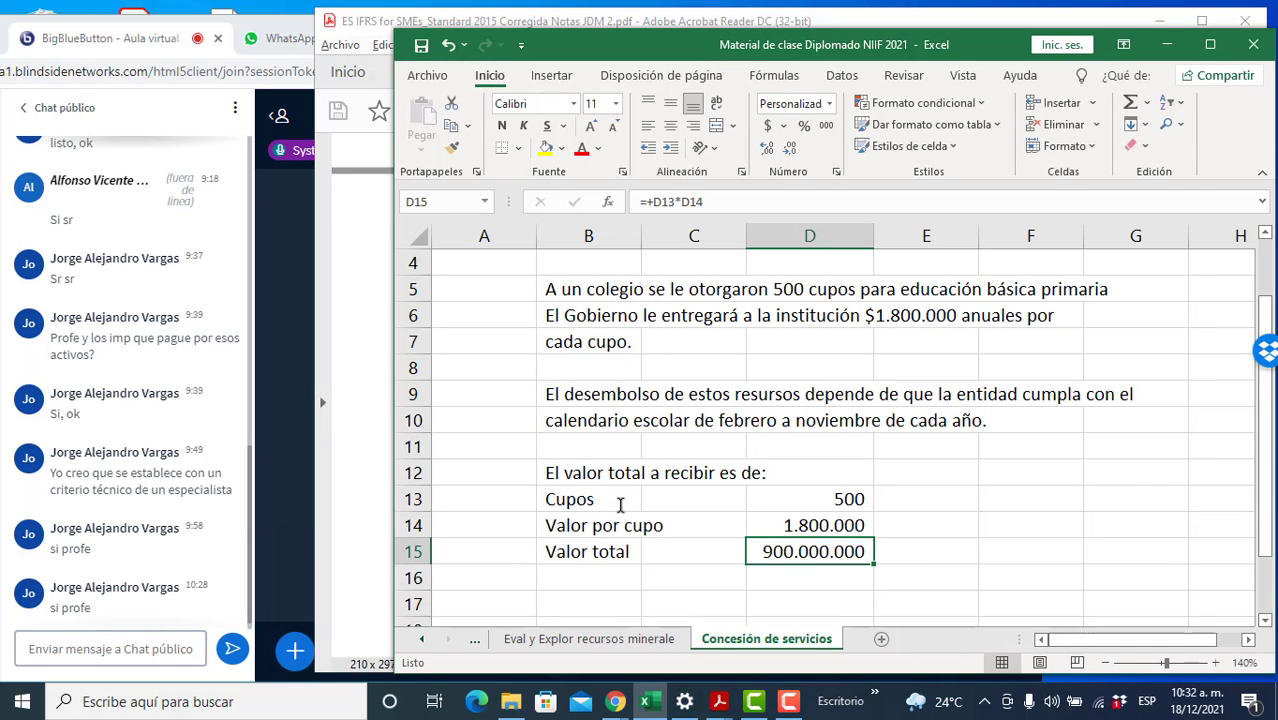
key(Down)
key(Down)
key(Down)
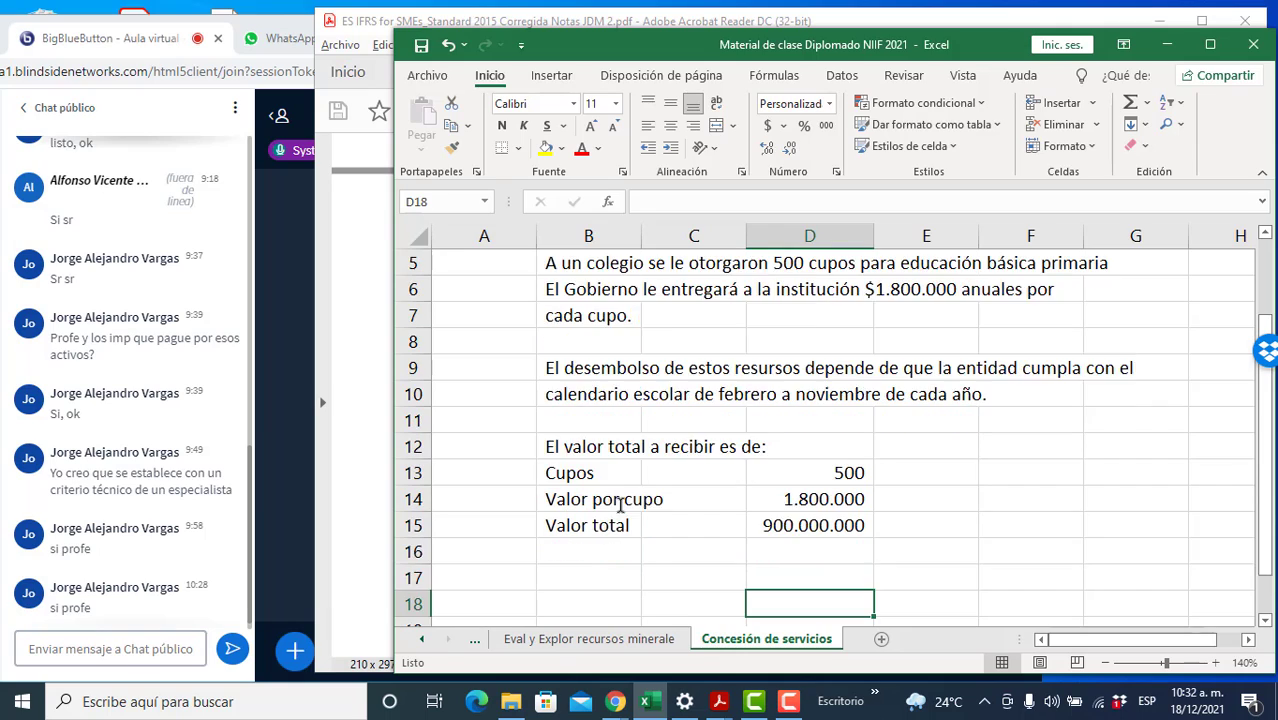
key(Up)
key(Left)
key(Left)
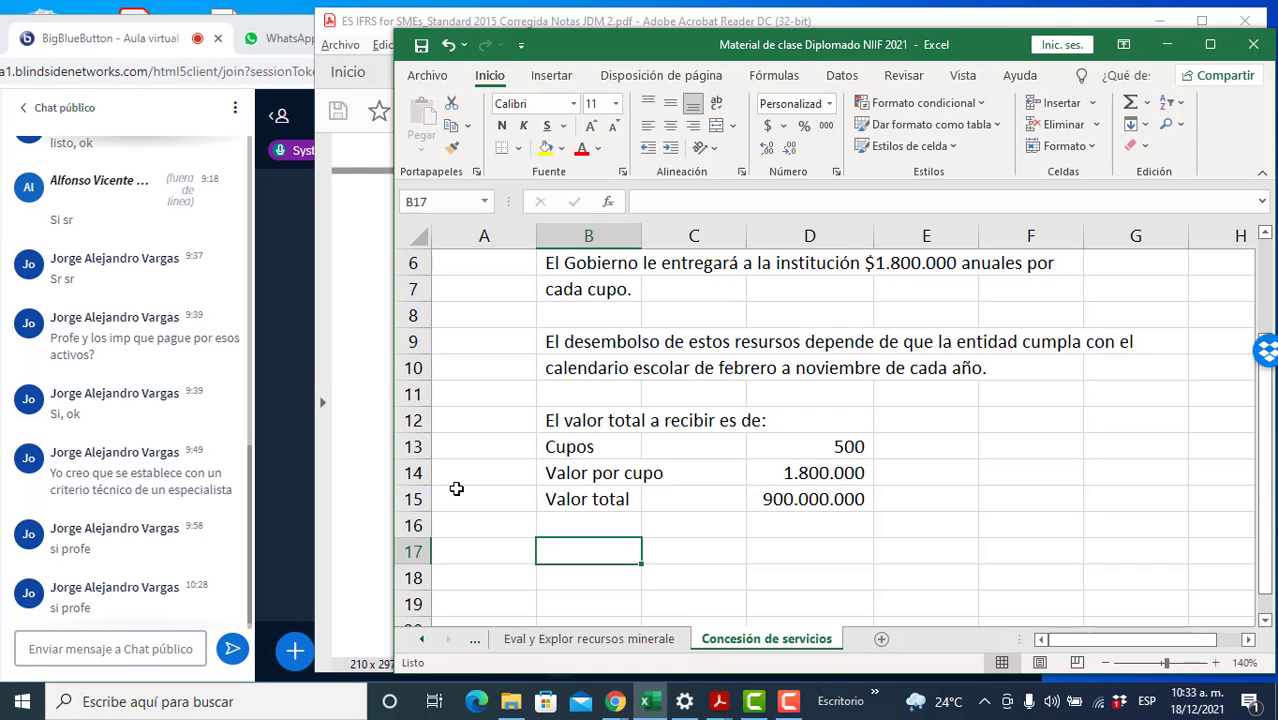
- Calculate the monthly amount in E15 as D15 divided by 12 and fit column E's width to its contents
key(Right)
key(Right)
key(Up)
key(Up)
key(Right)
text(+)
key(Left)
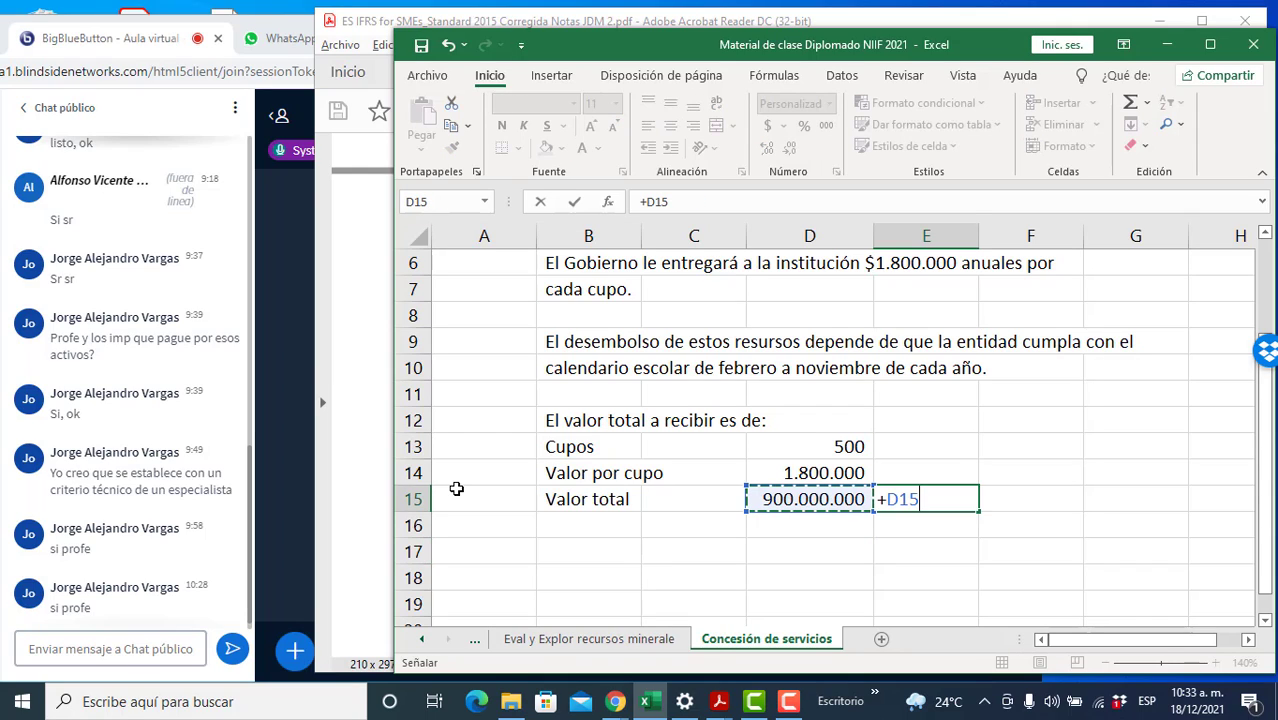
text(/12)
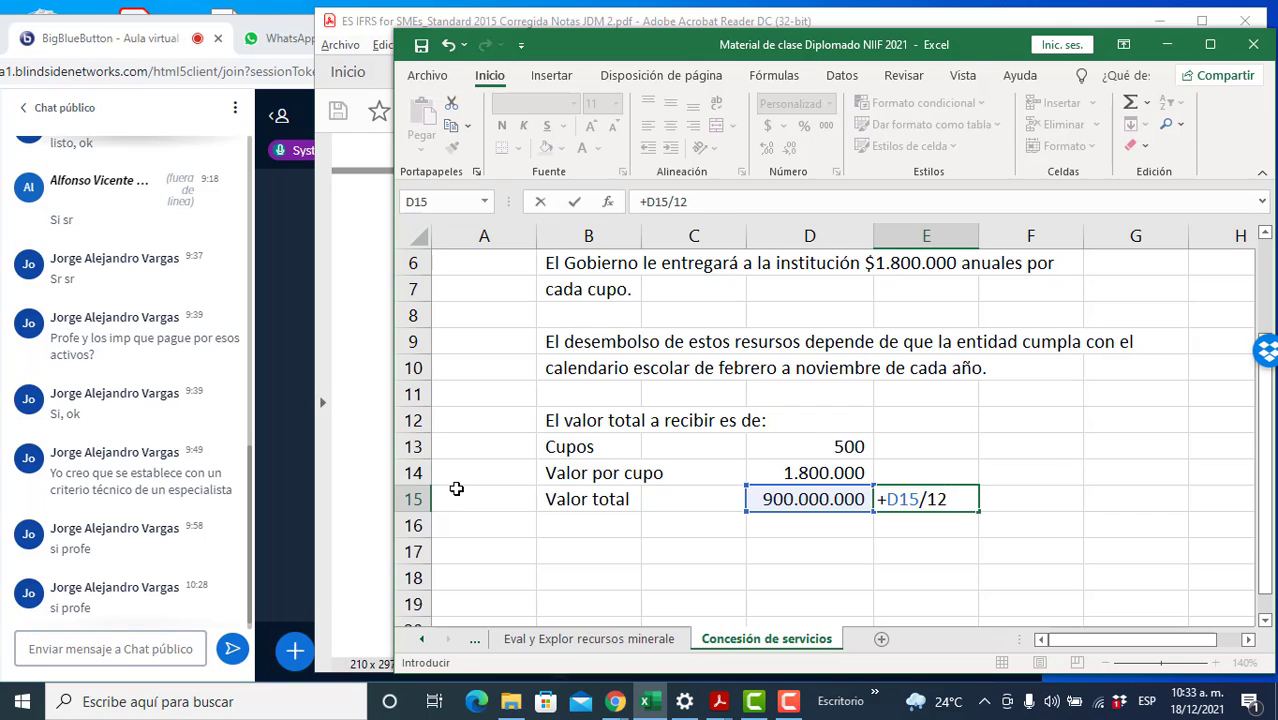
key(Return)
key(Up)
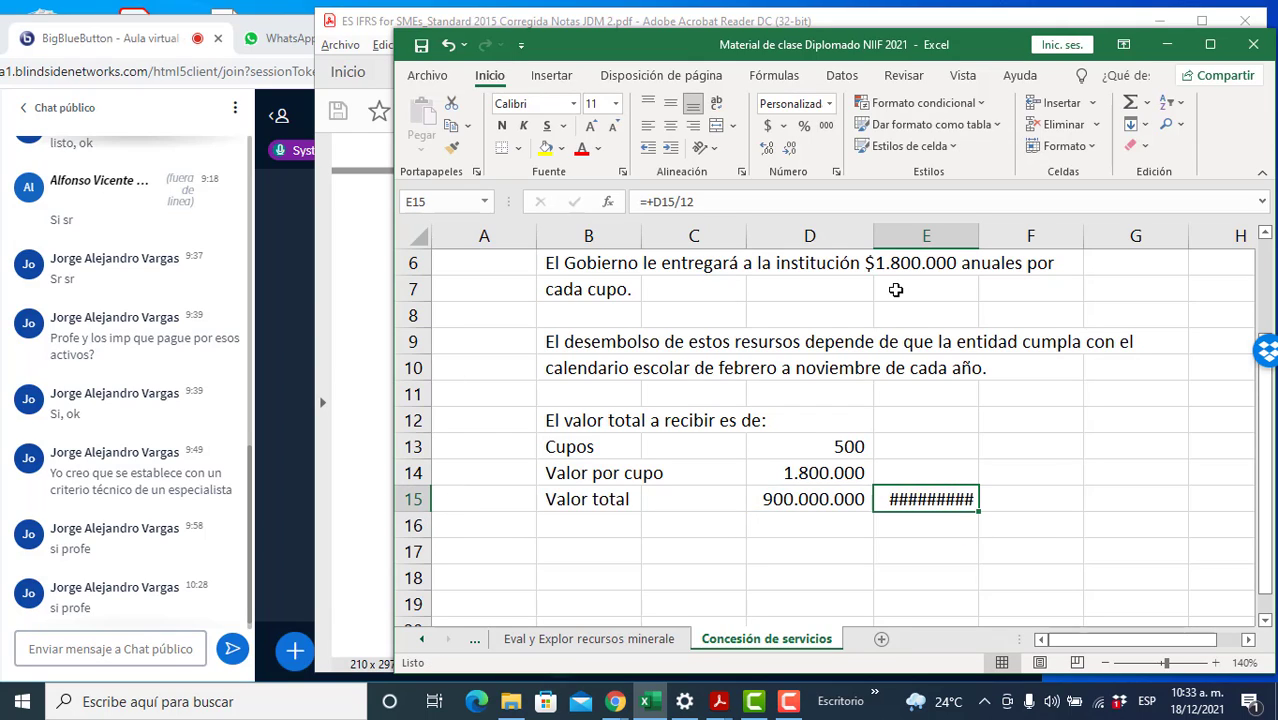
double_click(979, 232)
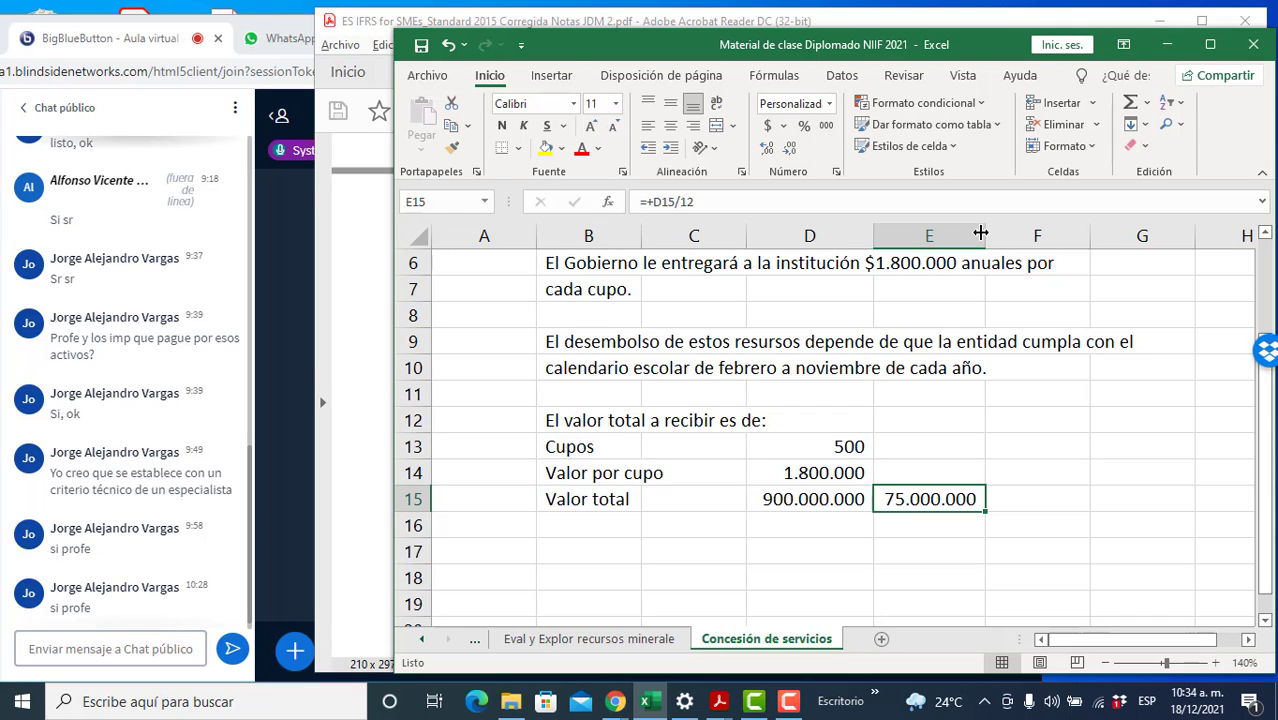
- Enter the heading "Opción 1." in cell B17, leaving row 16 blank beneath the total value
key(Left)
key(Left)
key(Left)
key(Down)
key(Down)
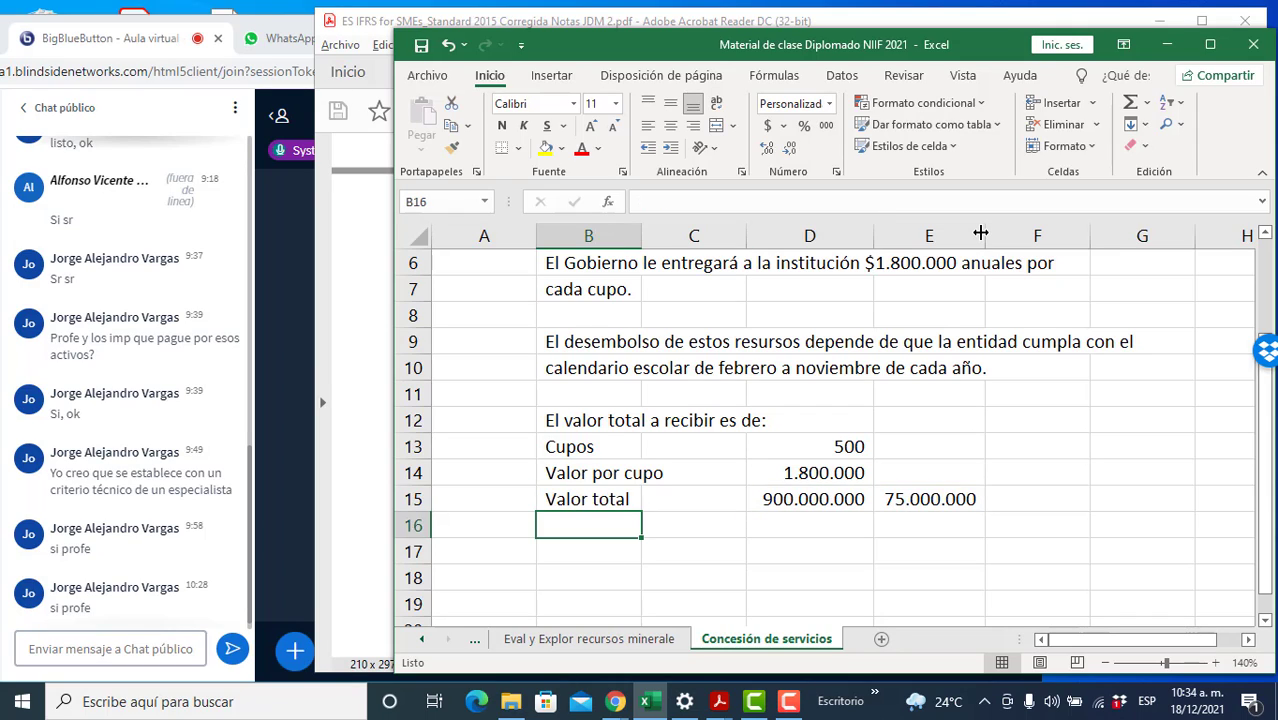
text(La entidad)
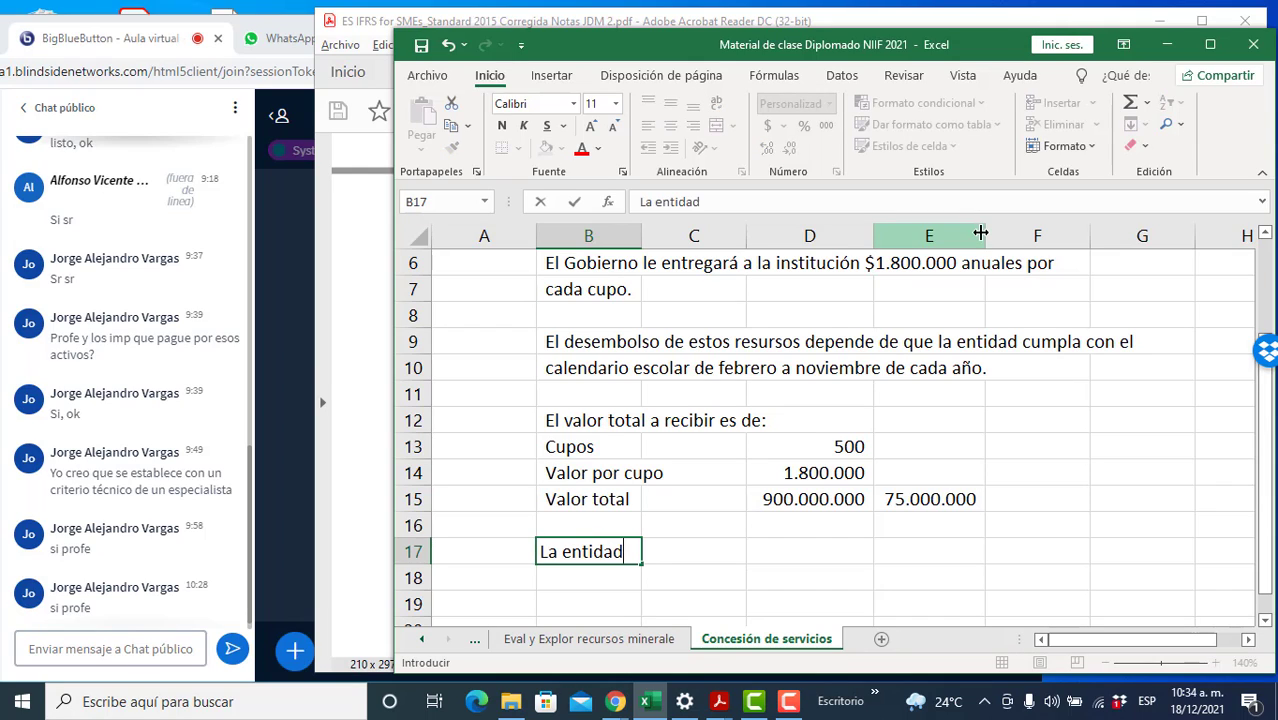
key(Escape)
text(Opción )
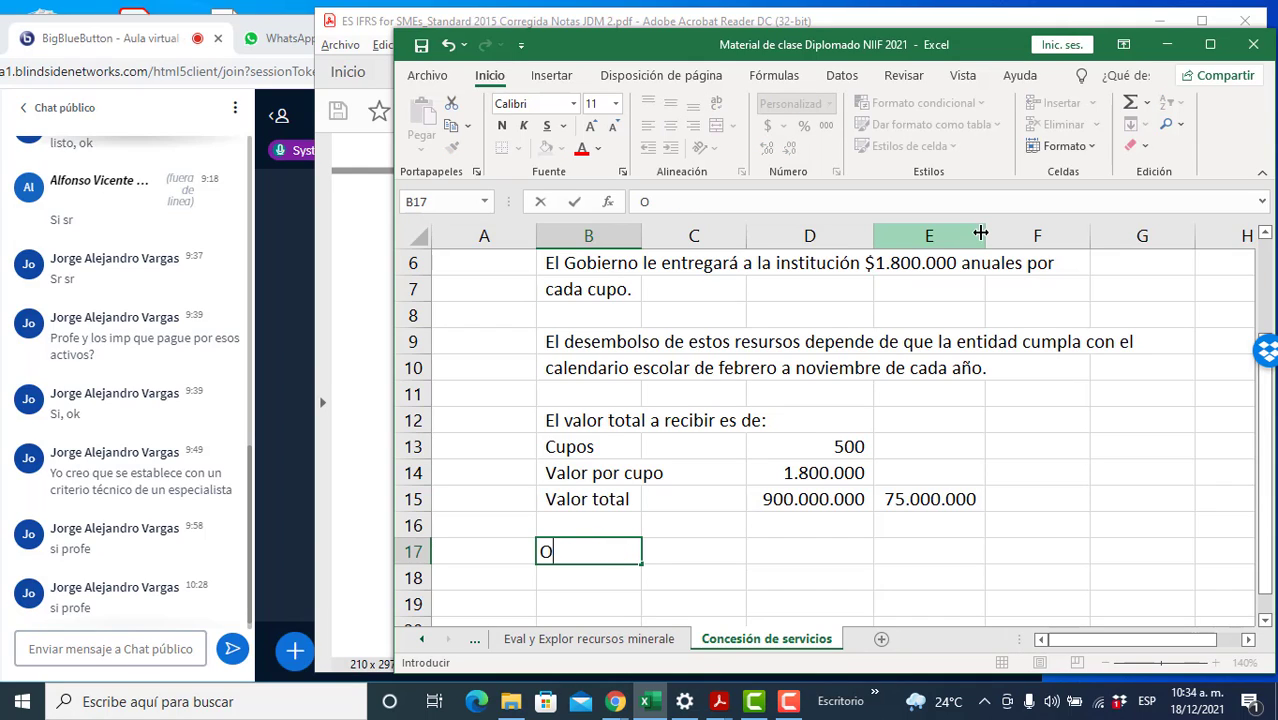
text(1.)
key(Return)
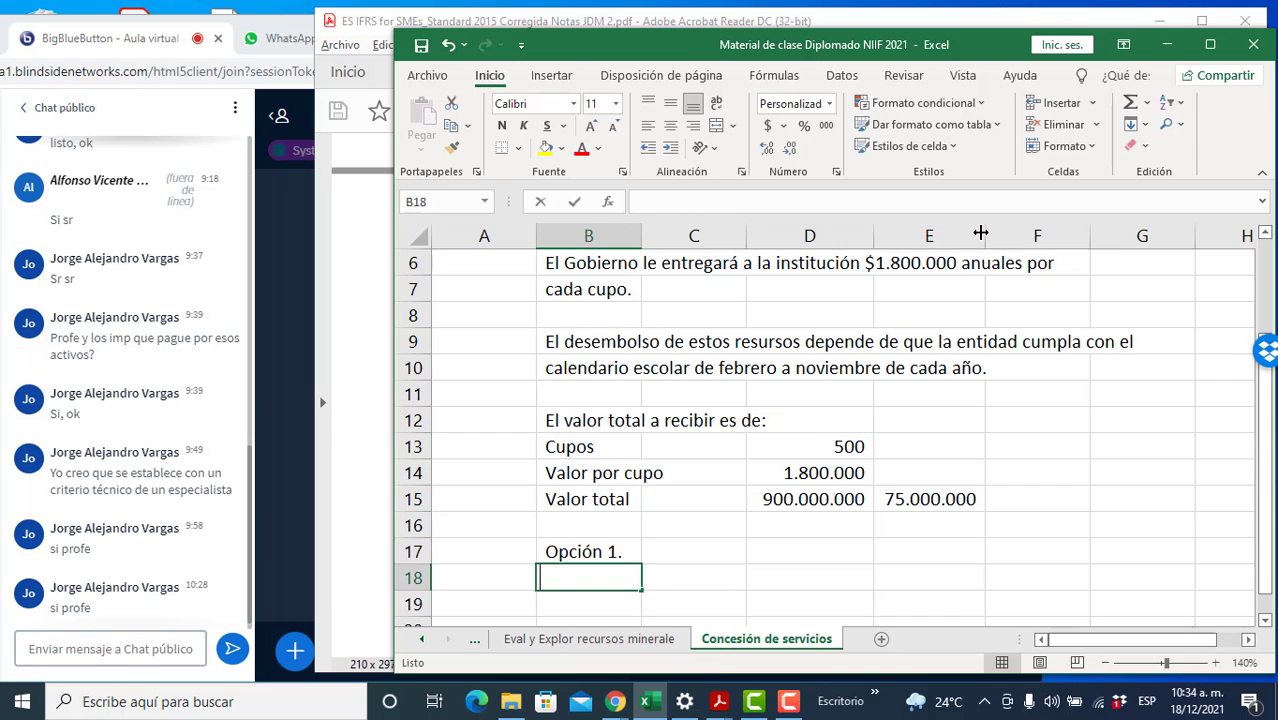
- Enter in B18 "La Entidad puede contabilizar 75 millones, cada mes, como ingreso y cuenta por cobrar."
text(La ent)
key(BackSpace)
key(BackSpace)
key(BackSpace)
text(En)
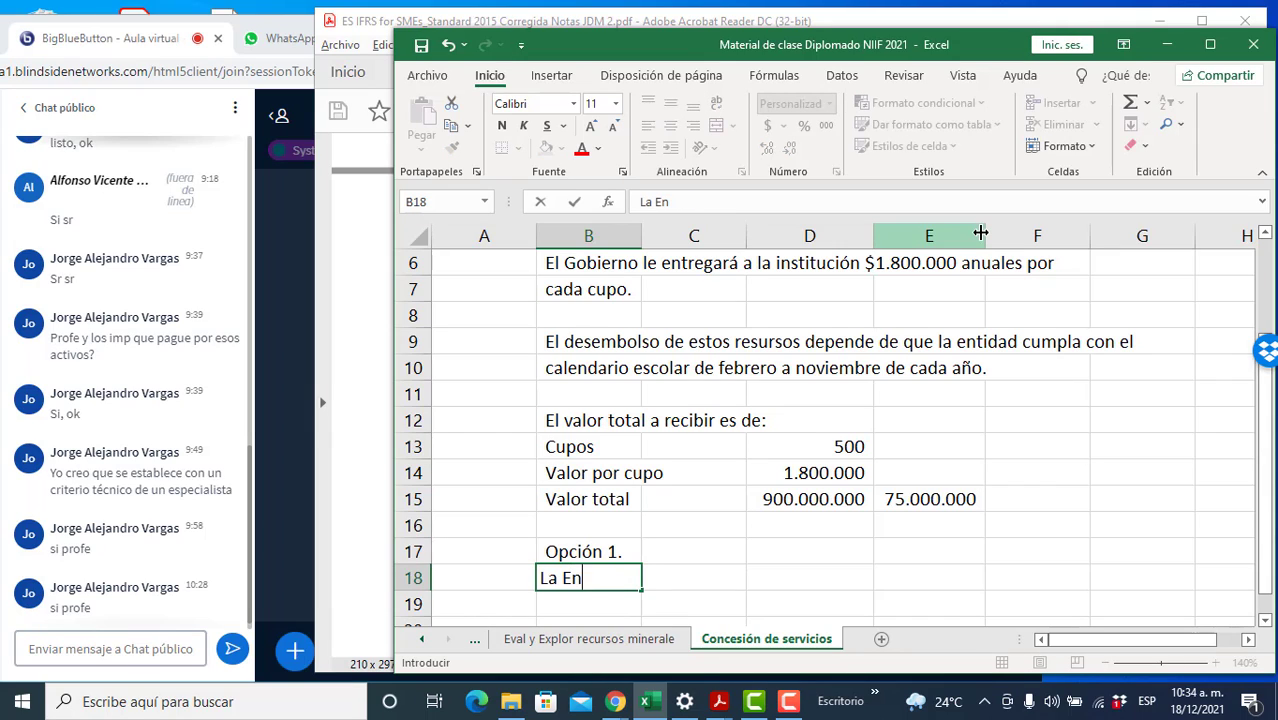
text(tidad puede conta)
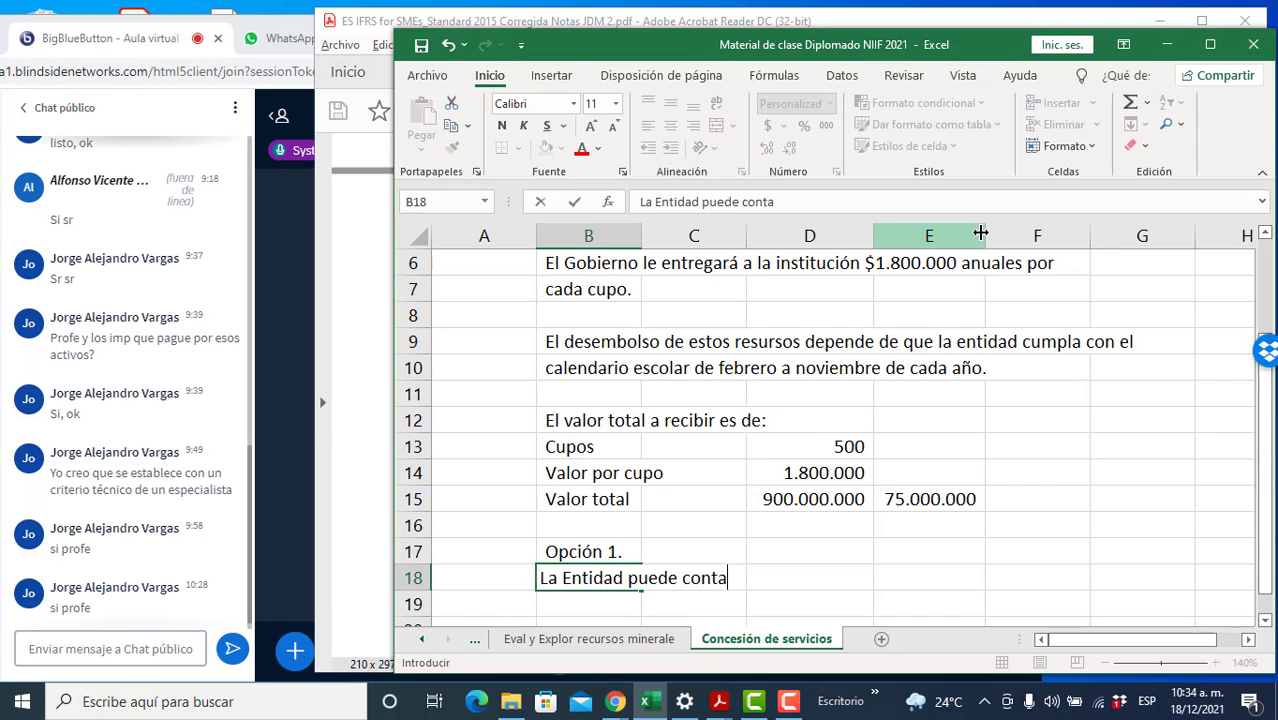
text(bilizar 7)
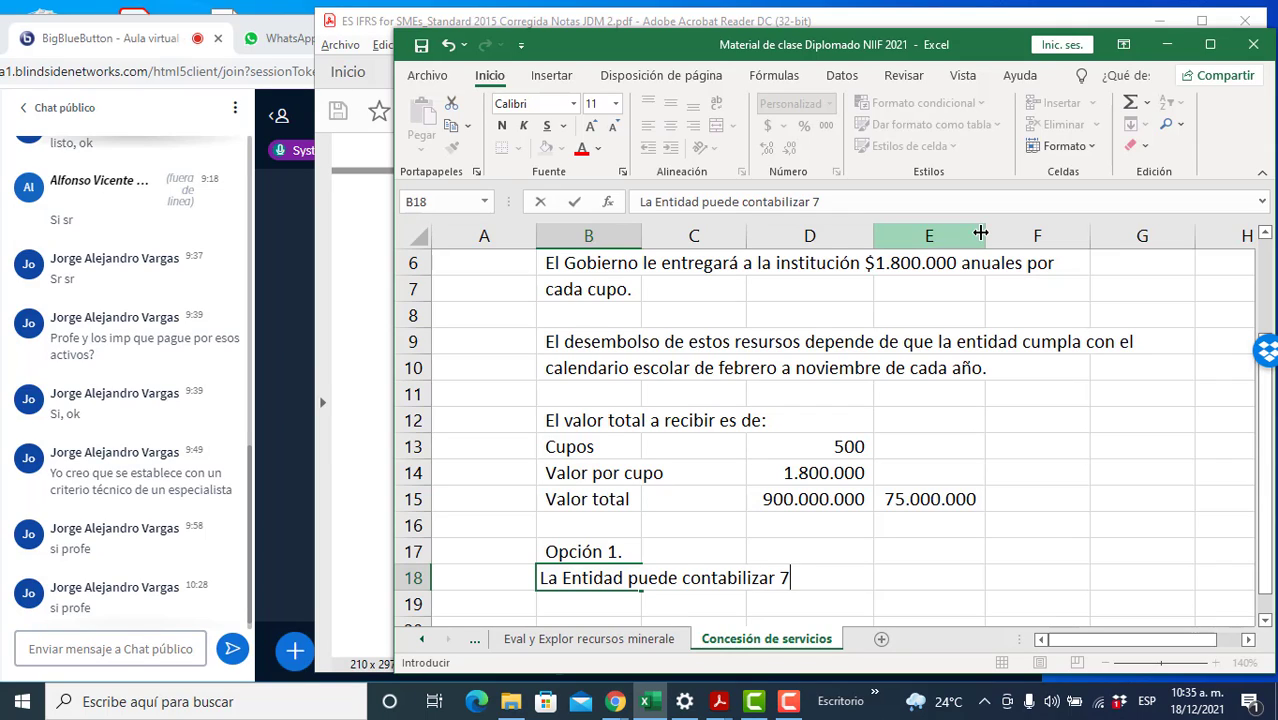
text(5 millones ca)
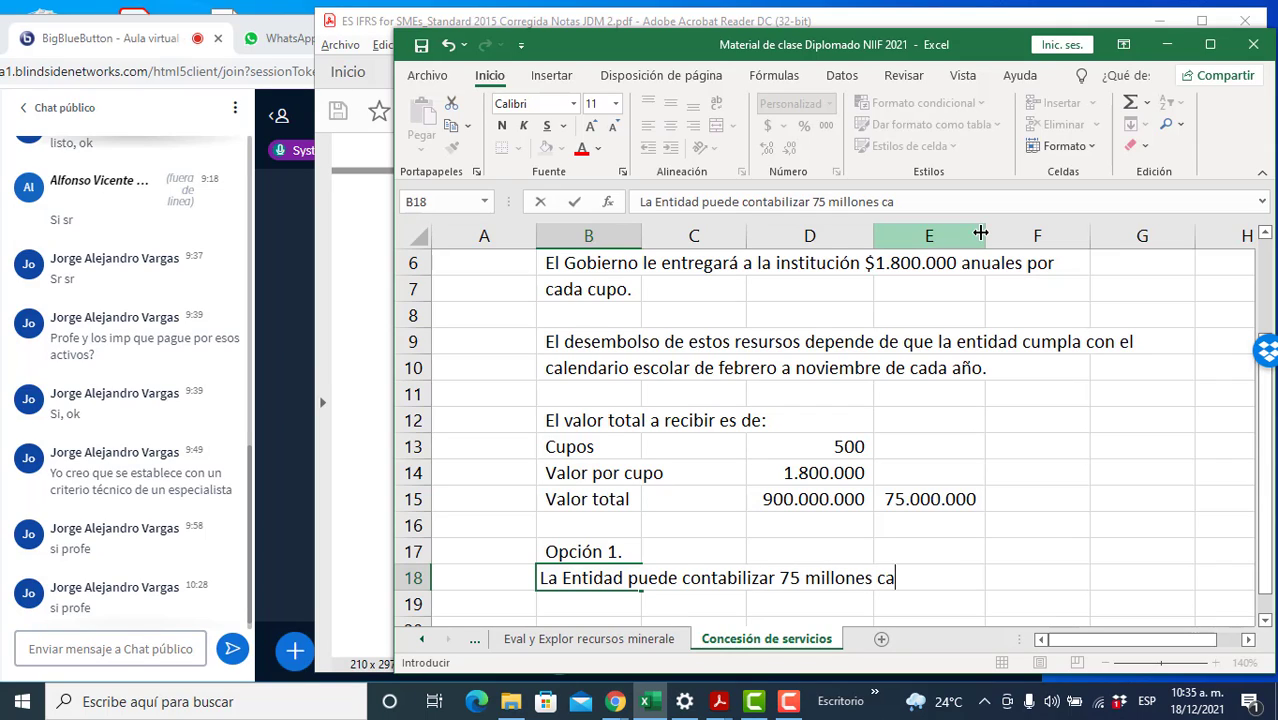
text(da mes como i)
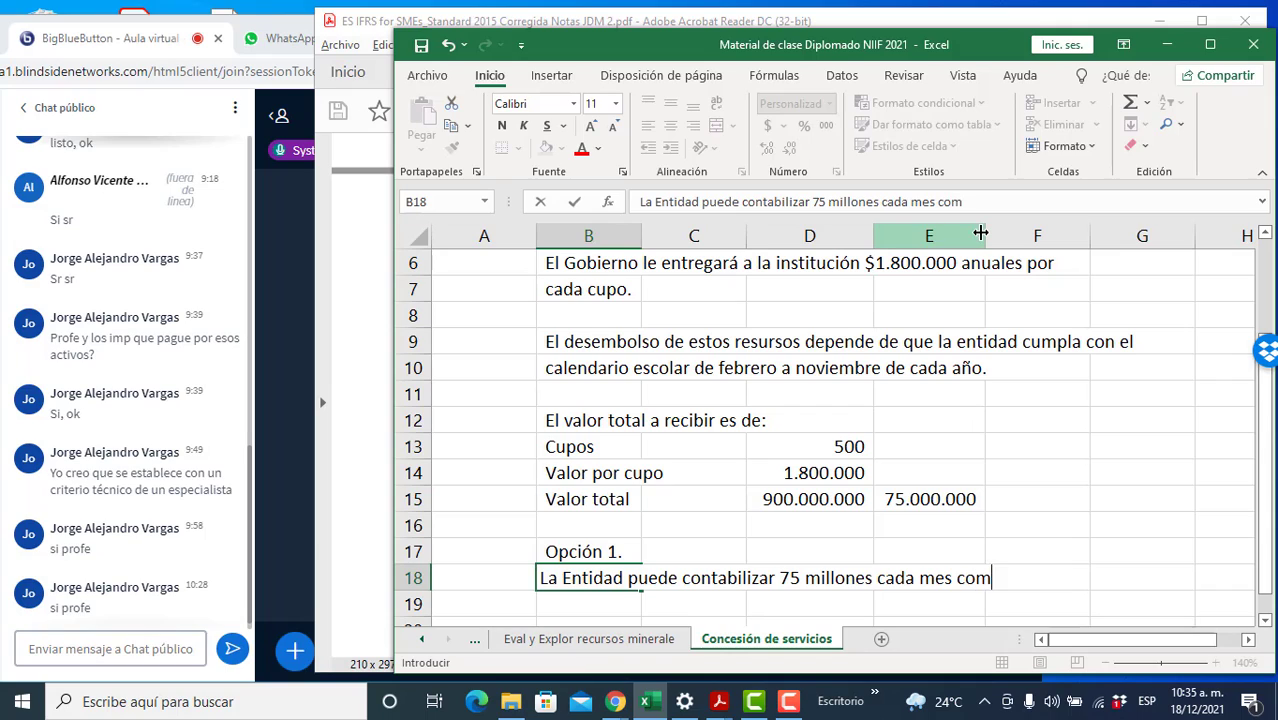
key(BackSpace)
key(BackSpace)
key(BackSpace)
key(BackSpace)
key(BackSpace)
key(BackSpace)
key(BackSpace)
key(BackSpace)
key(BackSpace)
key(BackSpace)
key(BackSpace)
key(BackSpace)
key(BackSpace)
key(BackSpace)
key(BackSpace)
key(BackSpace)
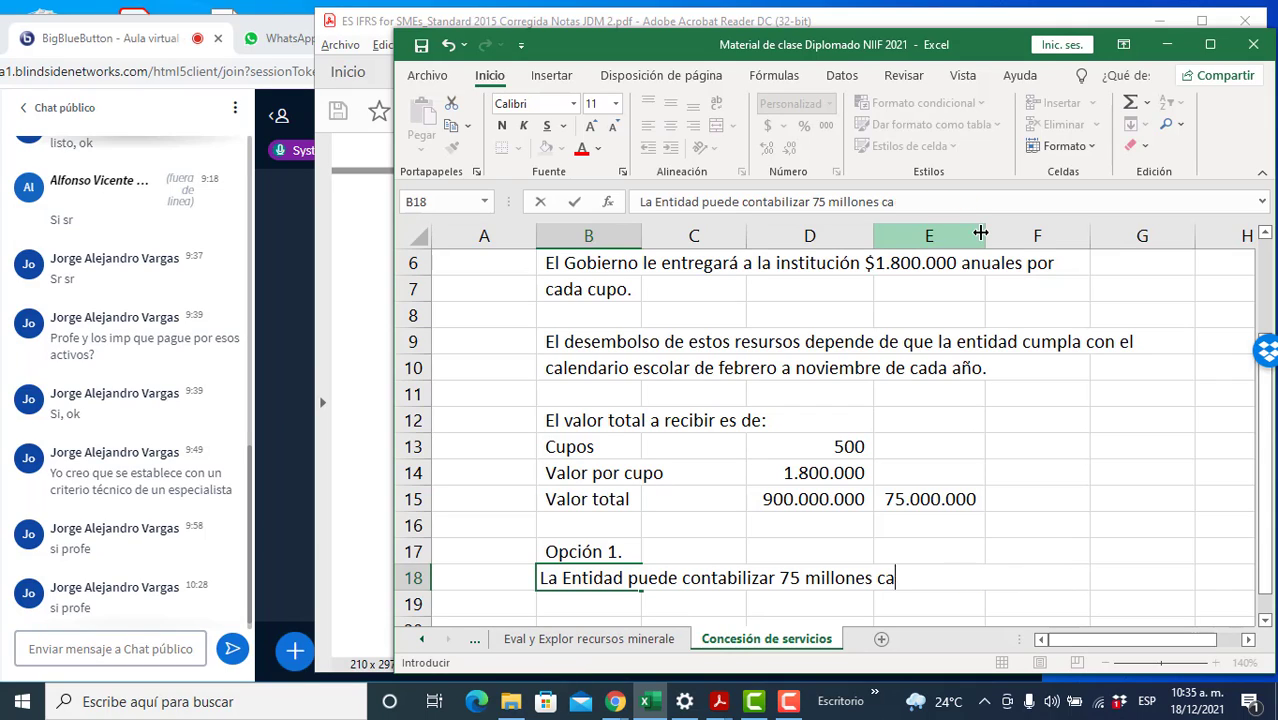
text(, cada m)
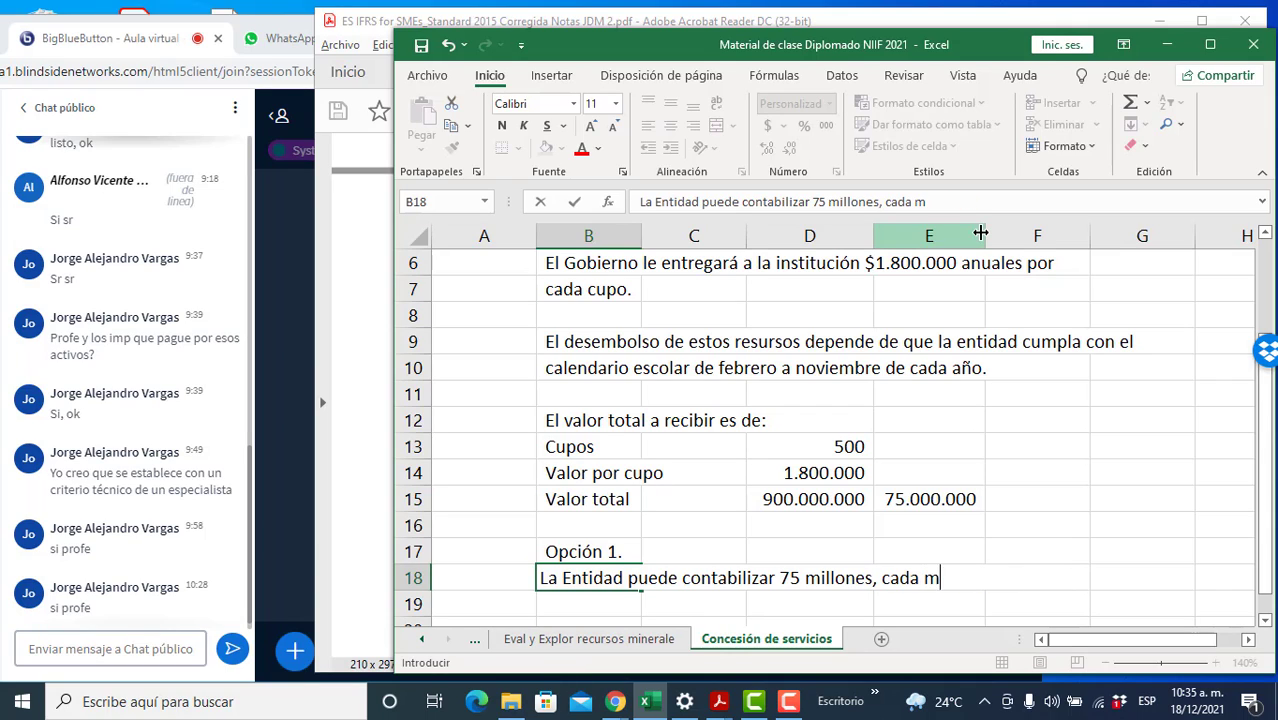
text(es, como ingreso)
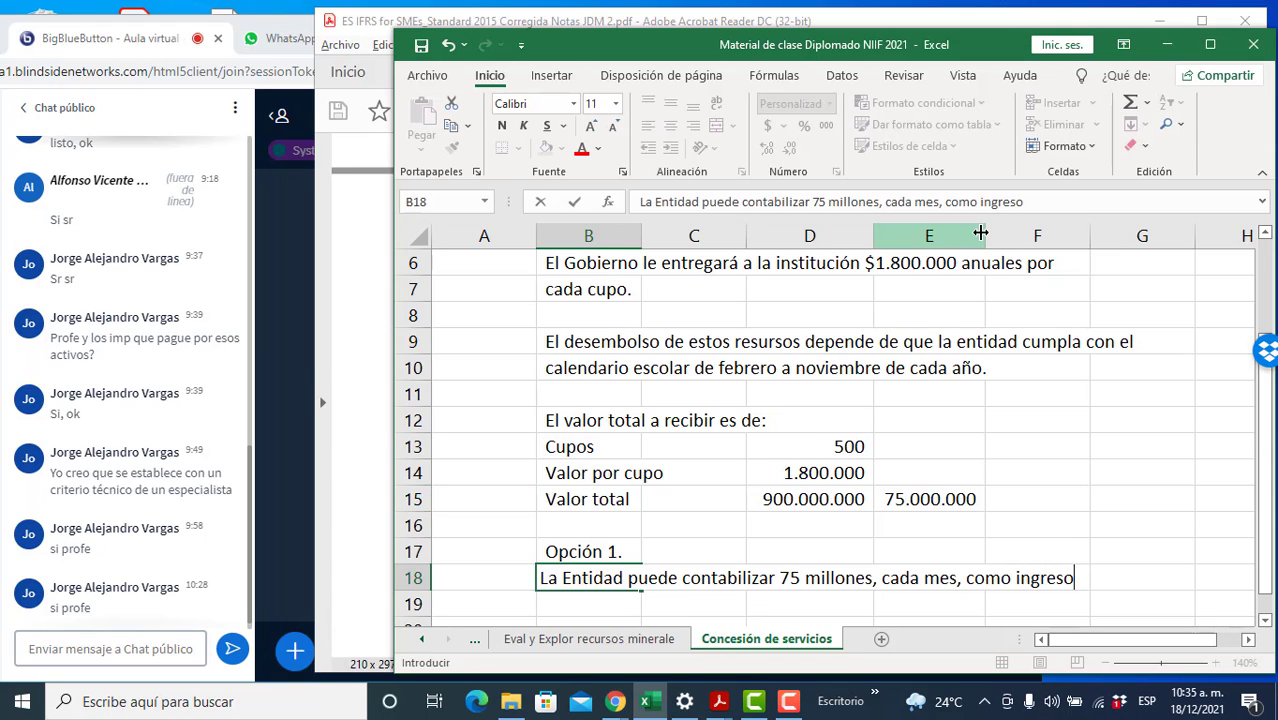
text( y cuenta por cobrar.)
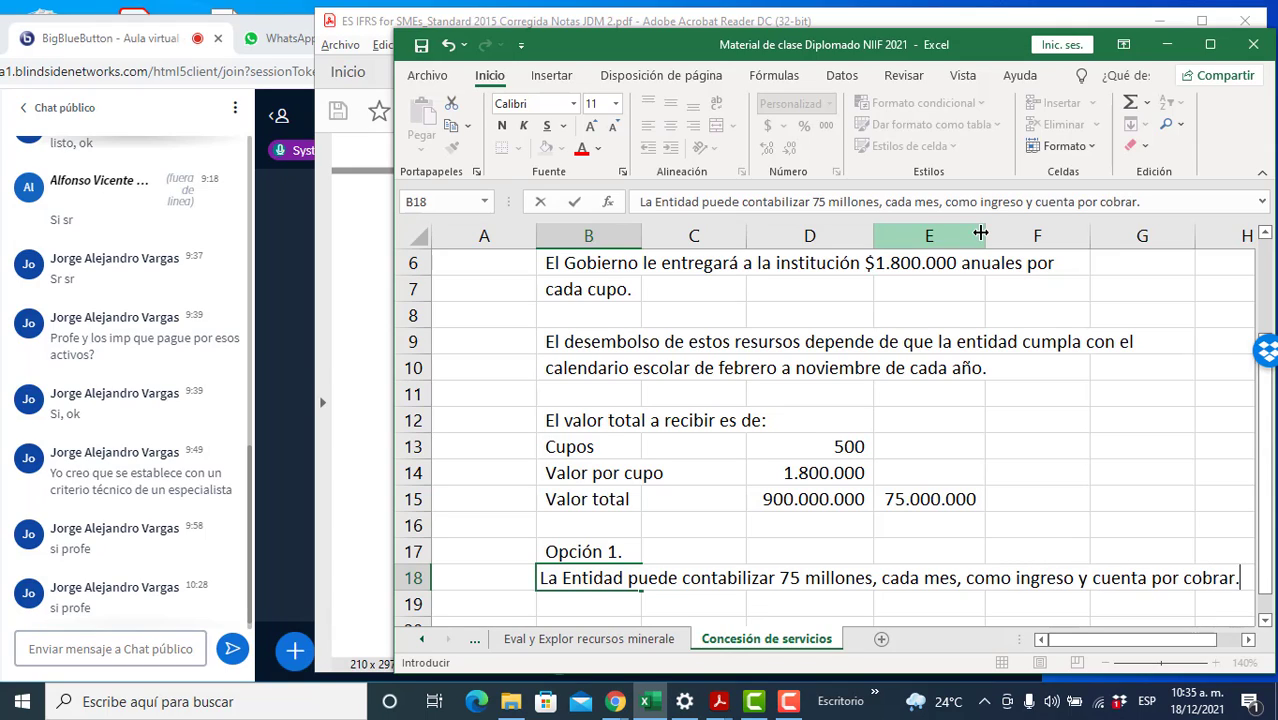
key(Return)
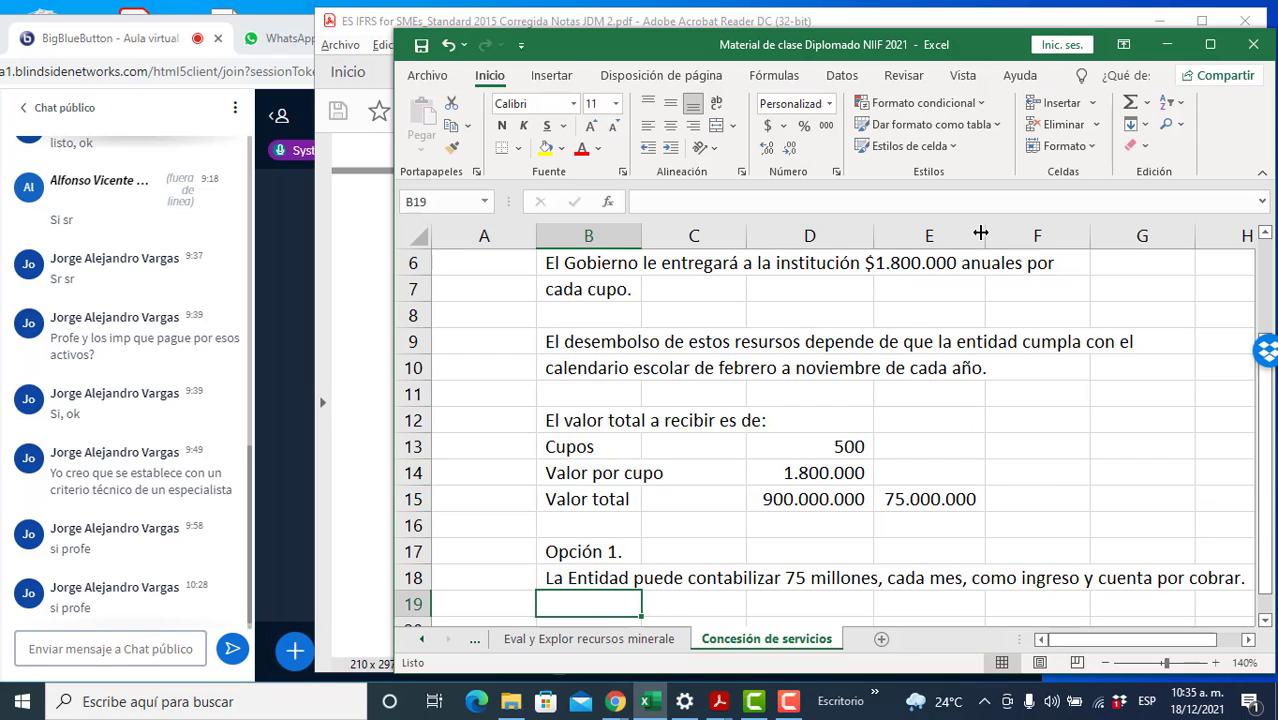
- Enter the heading "Opción 2." in cell B20, leaving row 19 blank
key(Return)
key(Return)
key(Return)
key(Up)
key(Up)
text(Op)
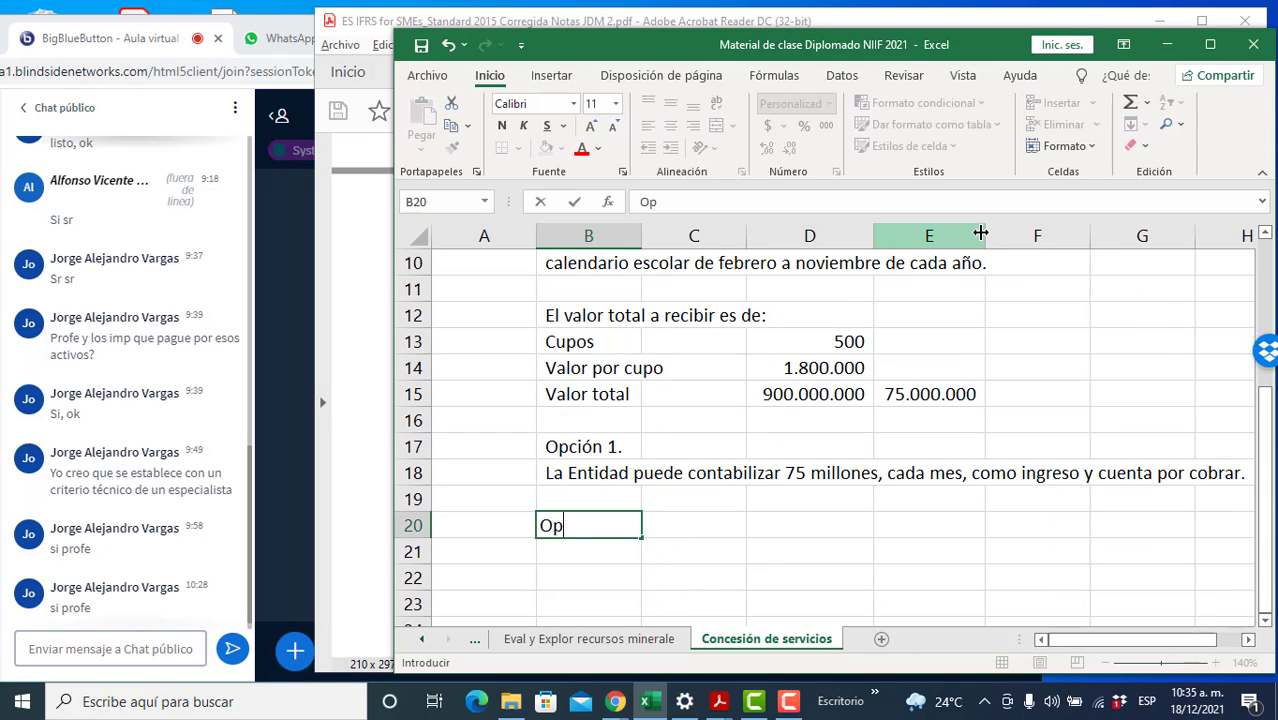
text(ción 2.)
key(Return)
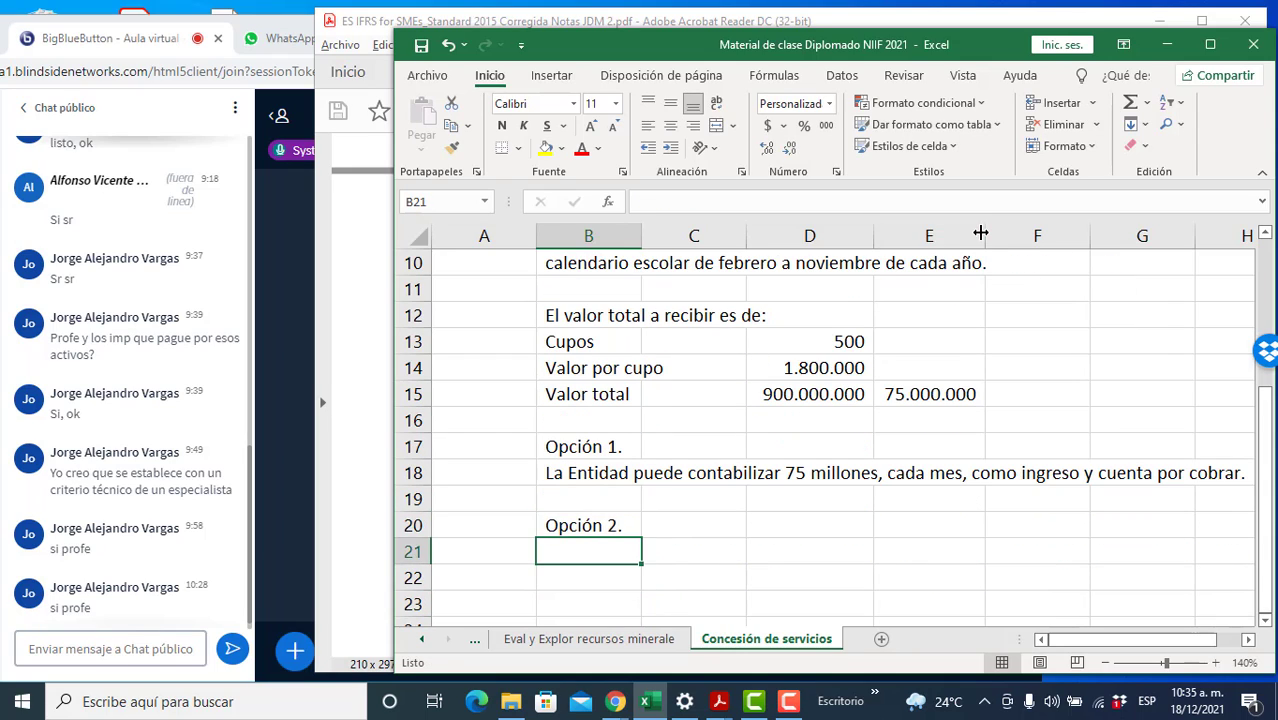
- Enter in B21 "La Entidad puede contabilizar cada desembolso parcial como ingreso y cuenta por cobrar."
text(La Entidad )
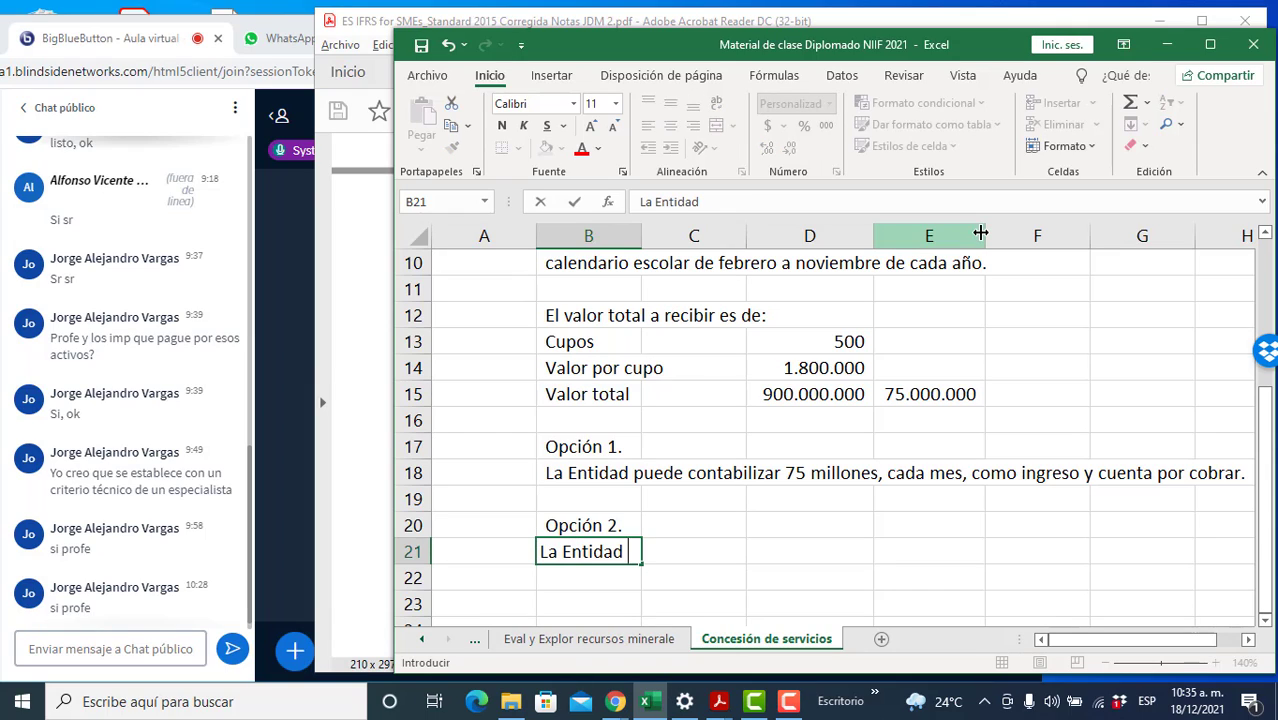
text(puede contabilizar)
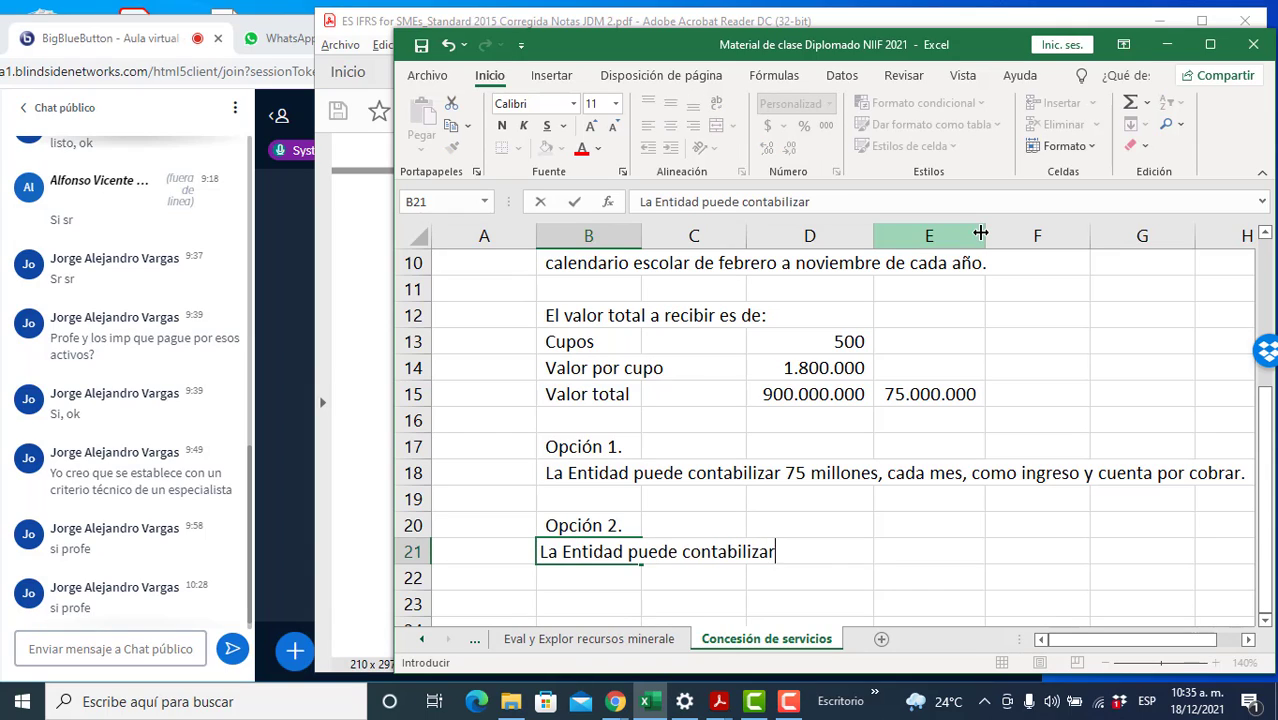
text( cada desembol par)
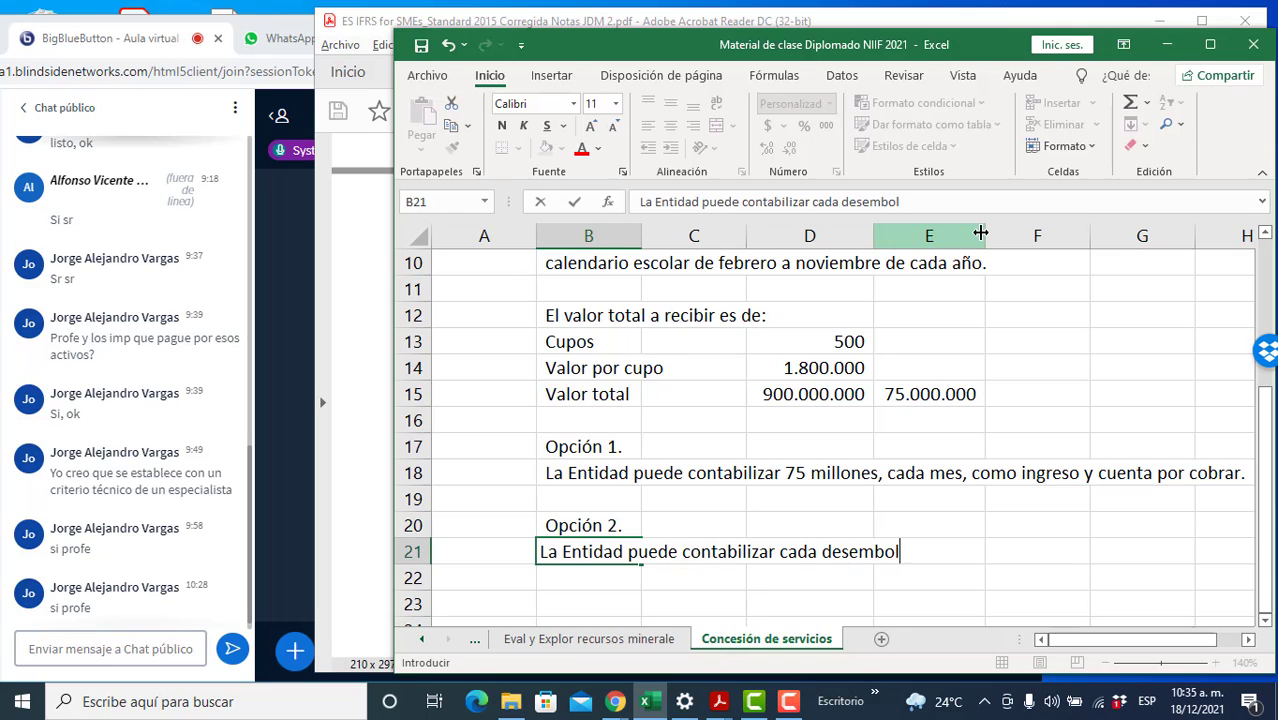
key(BackSpace)
key(BackSpace)
key(BackSpace)
key(BackSpace)
text(so parcial como )
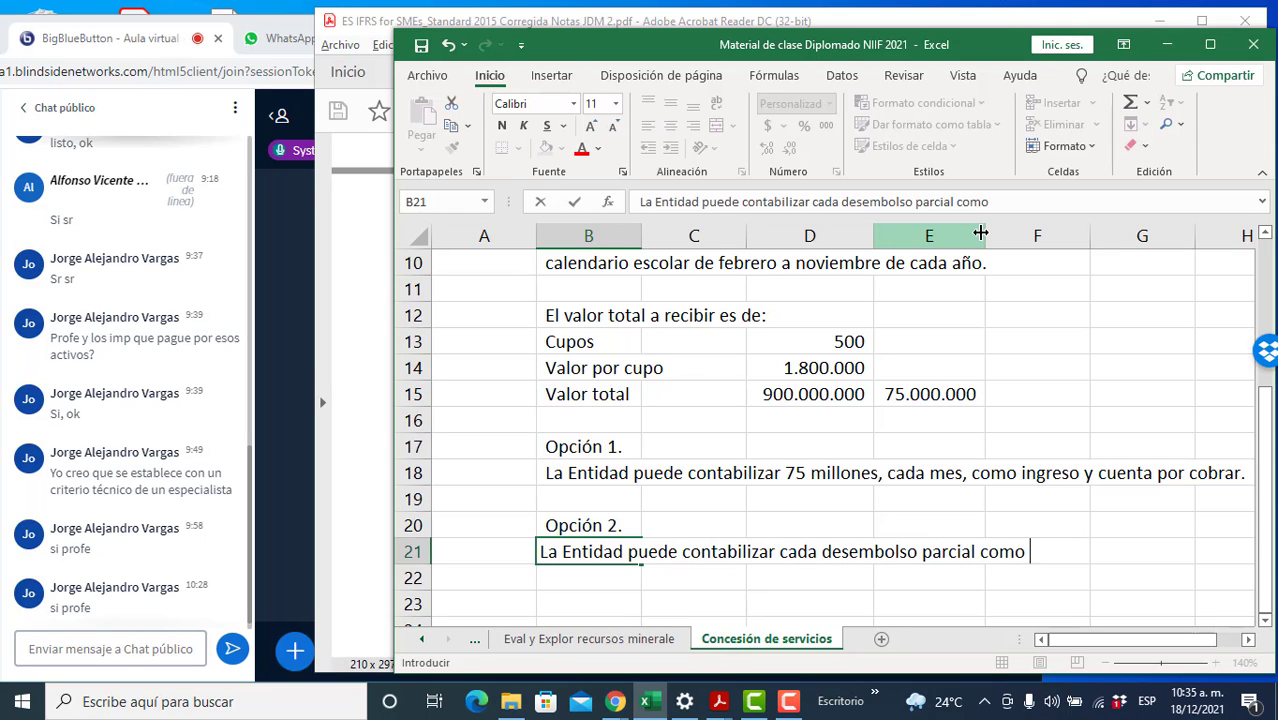
text(ingreso y cuenta po)
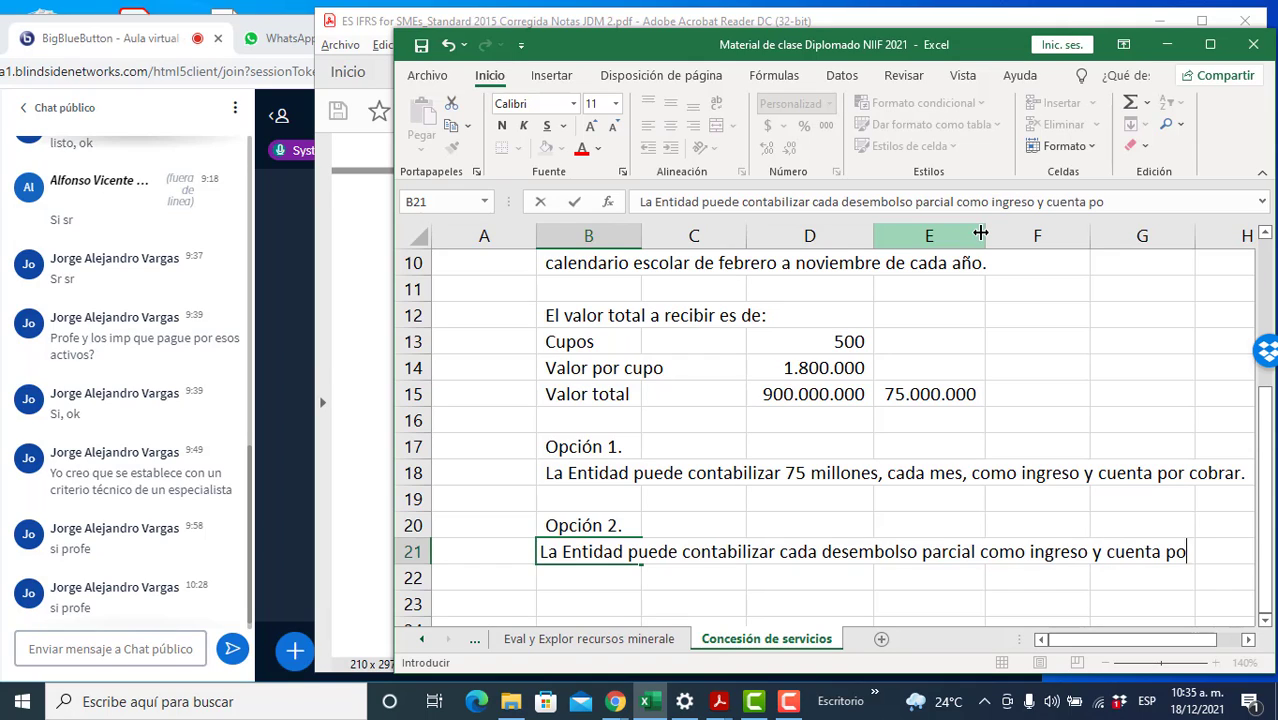
text(r cobrar)
key(Return)
- Add the explanatory line "Los desembolsos dependen de visitas de auditoría." in cell B22 under option 2
text(Los desem)
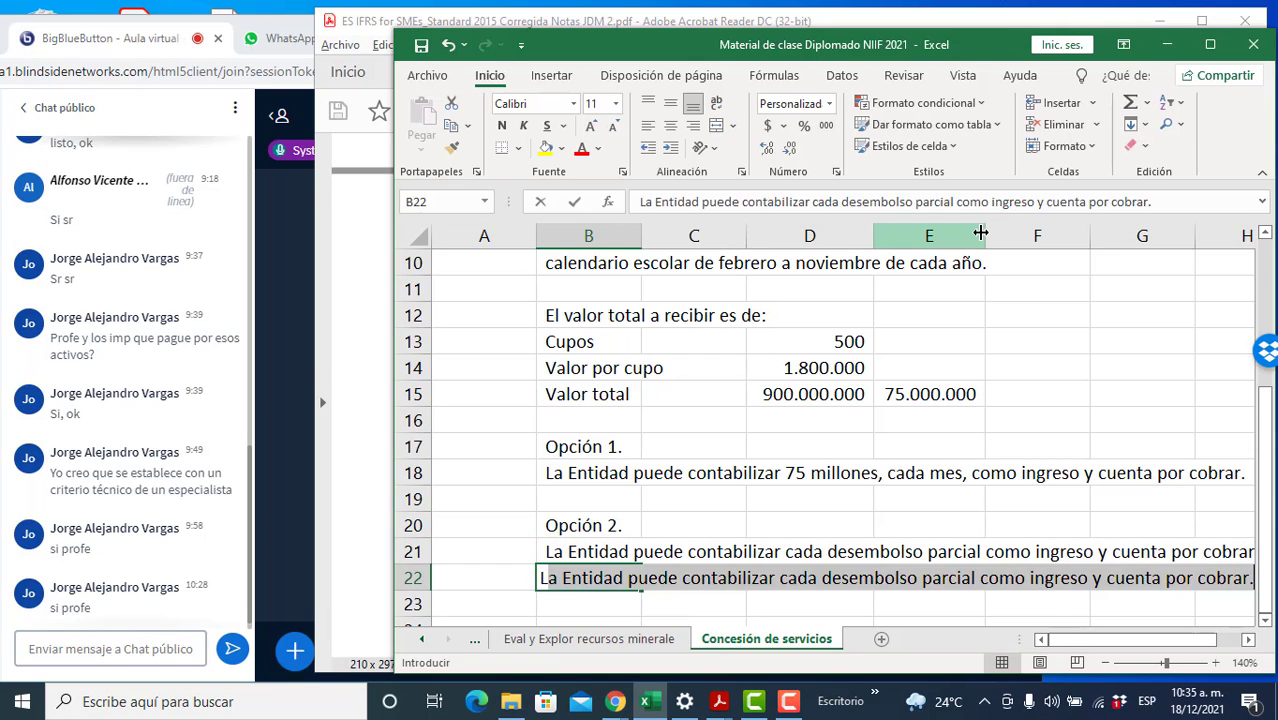
text(bolsos)
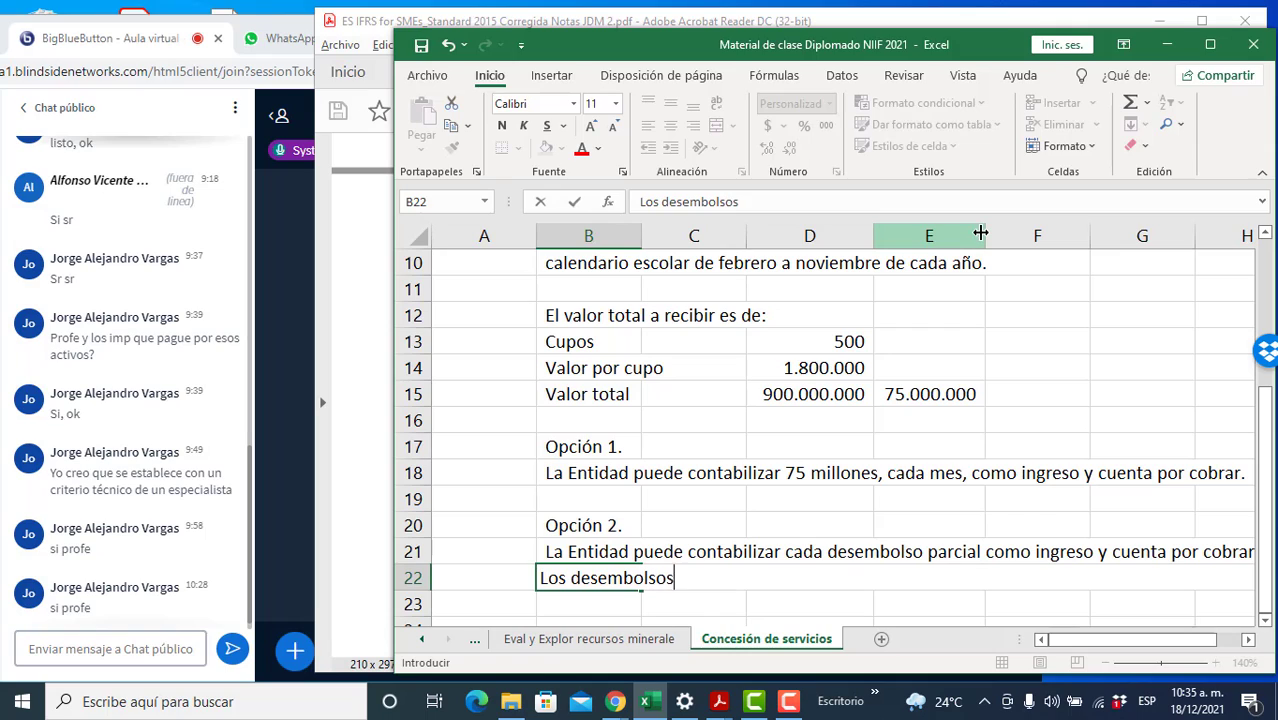
text( dependen de vi)
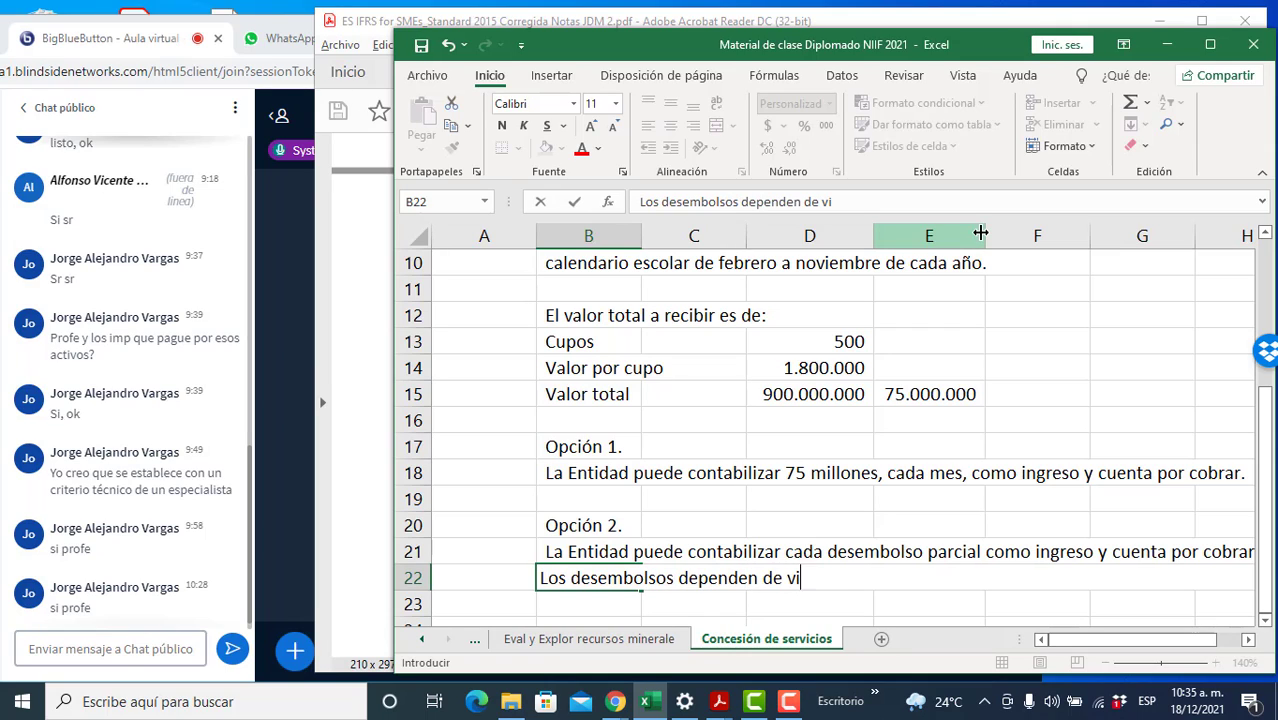
text(sitas de audito)
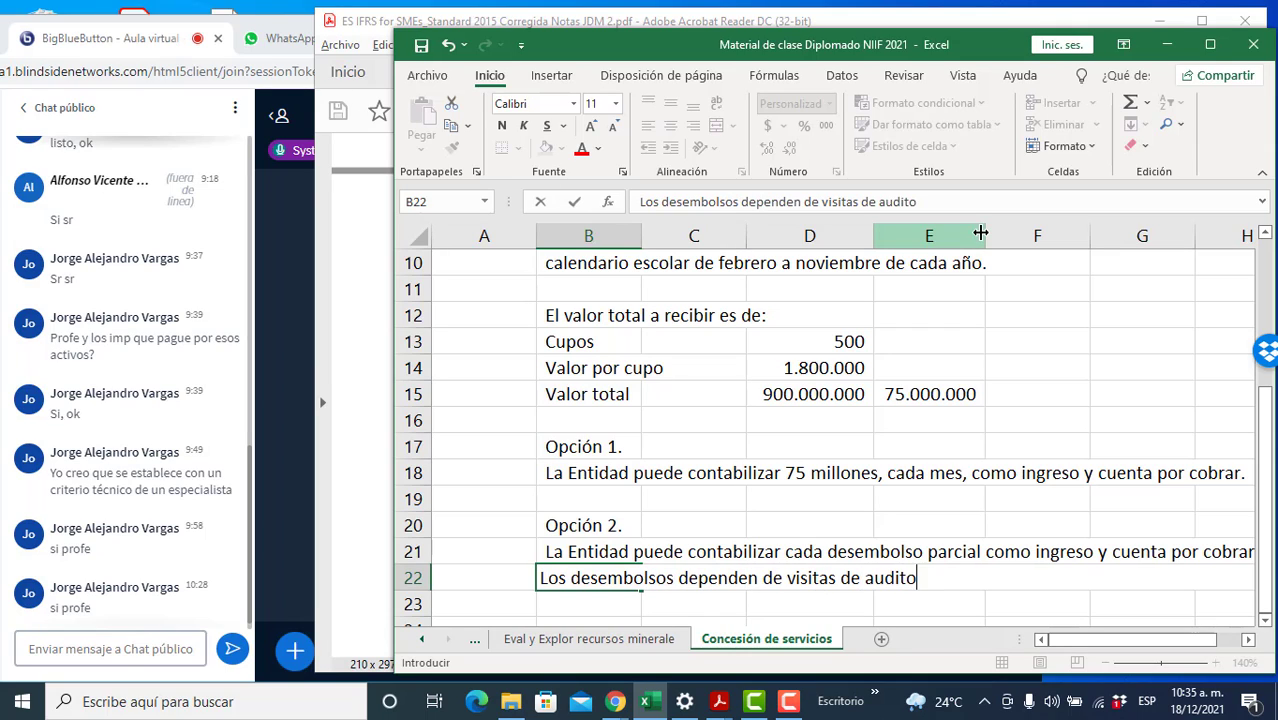
text(ría.)
key(Return)
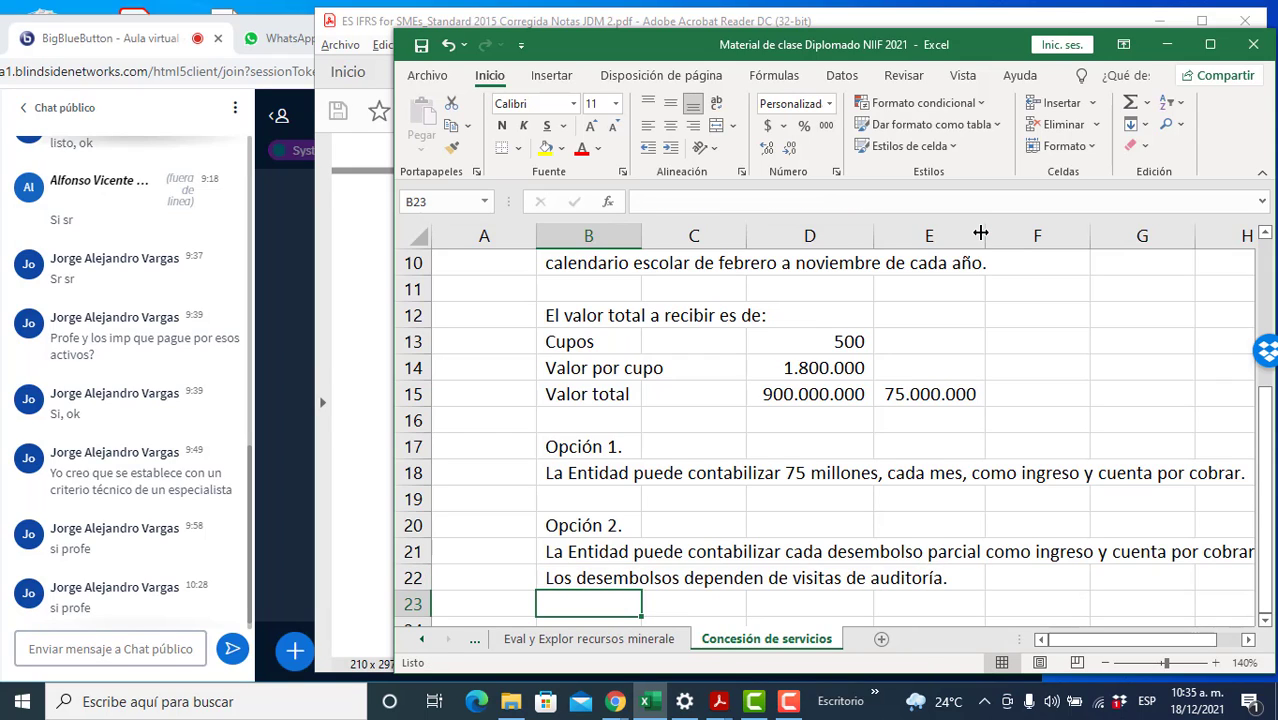
- Enter the heading "Opción 3." in cell B24, leaving row 23 blank
key(Return)
text(Opción 3.)
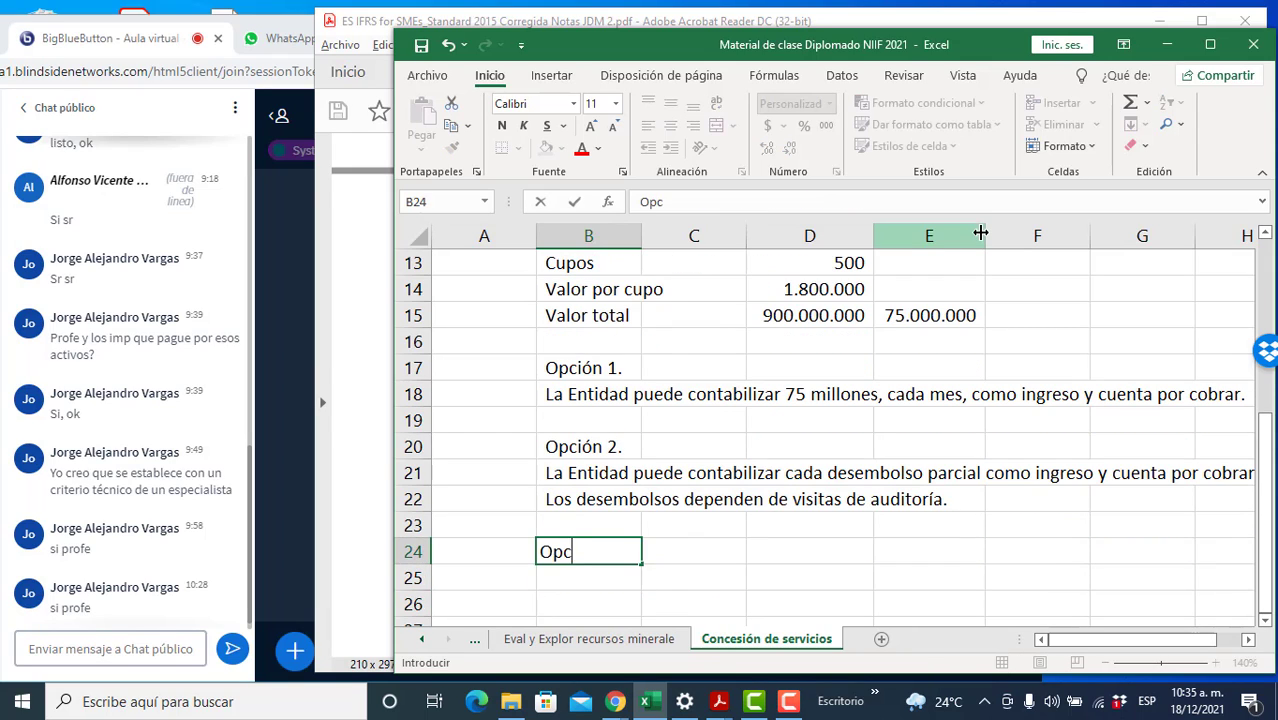
key(Return)
- Write "La Entidad puede contabilizar un solo ingreso por 900 millones y una cuenta por cobrar" in B25 and "al finalizar el año." in B26
text(La )
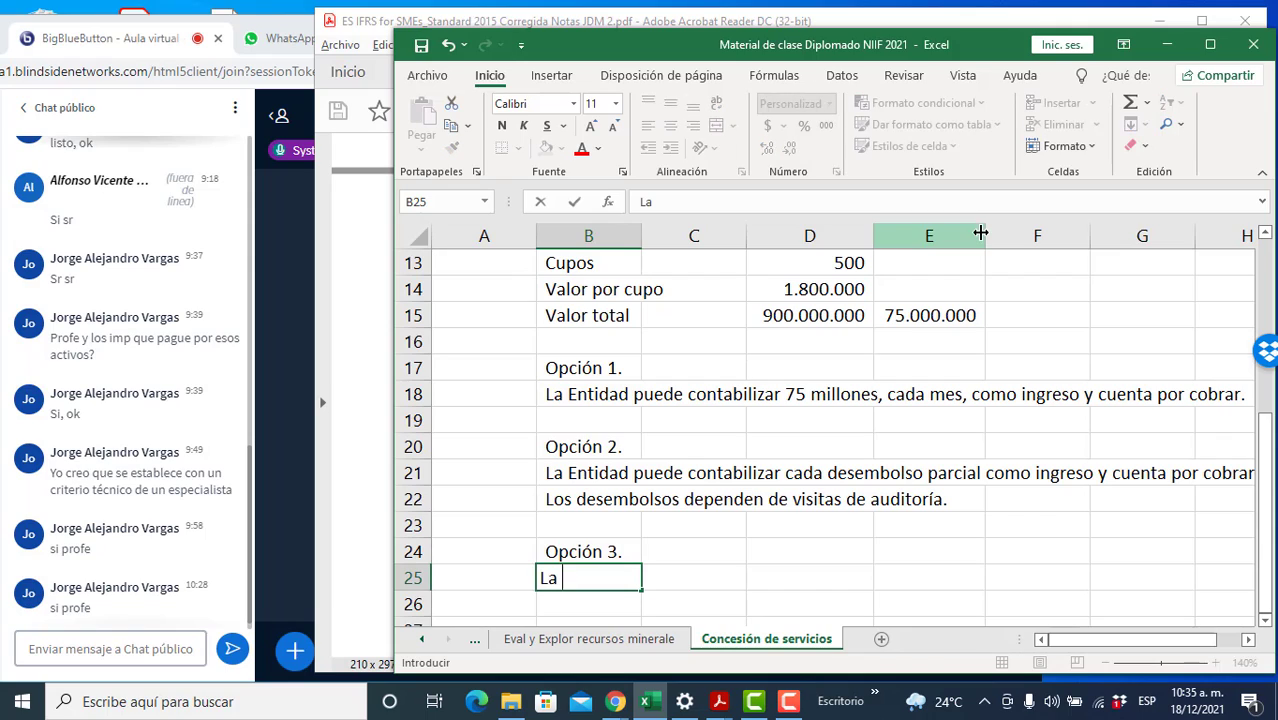
text(Entidad puede con)
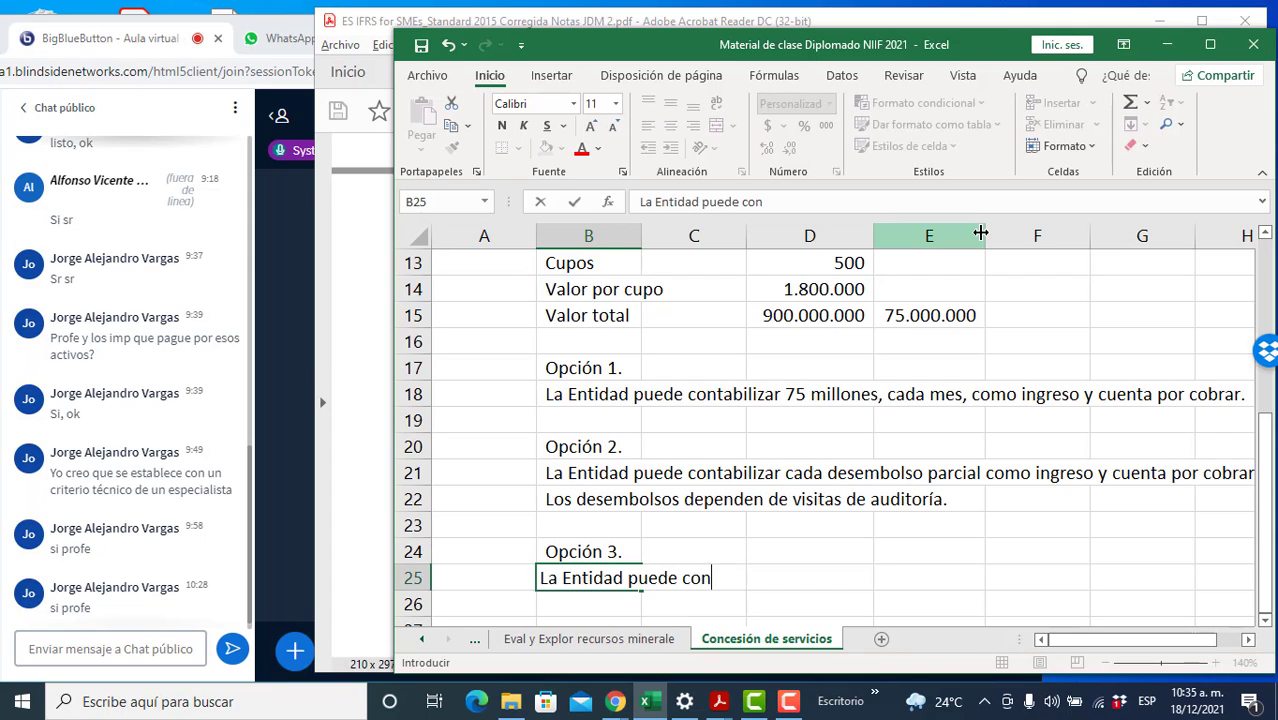
text(tabilizar un sol)
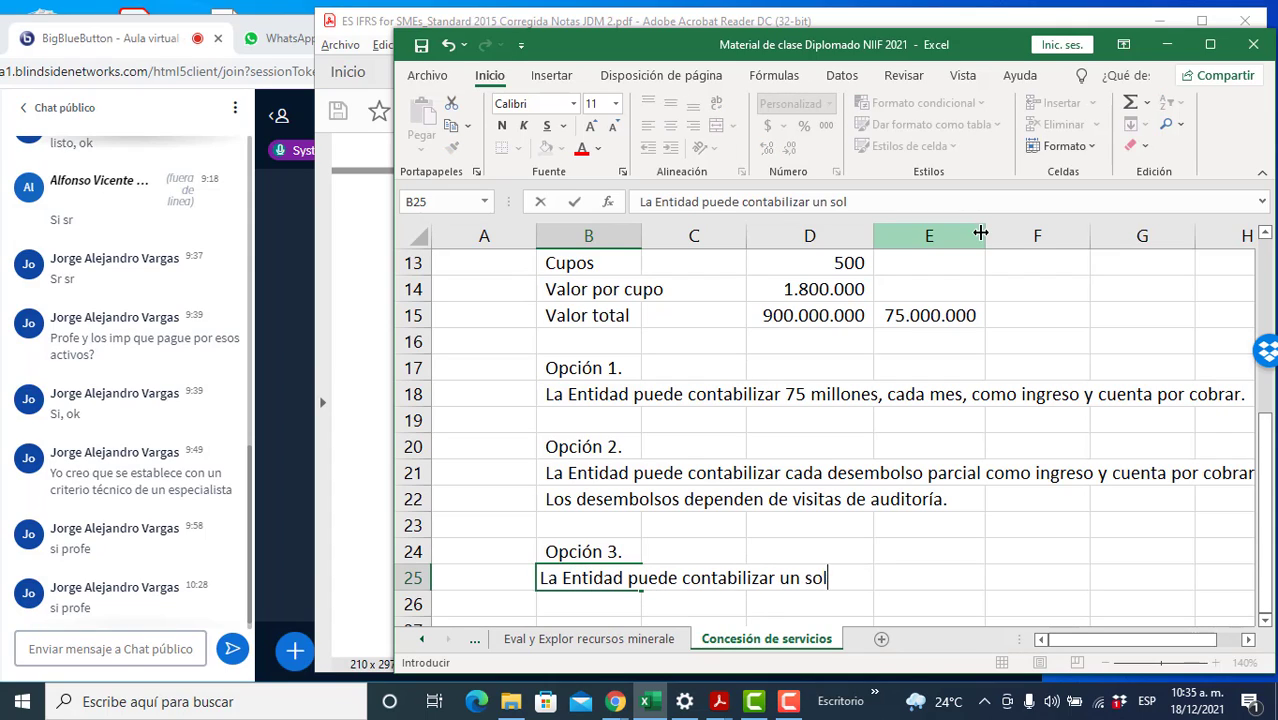
text(o ingreso por )
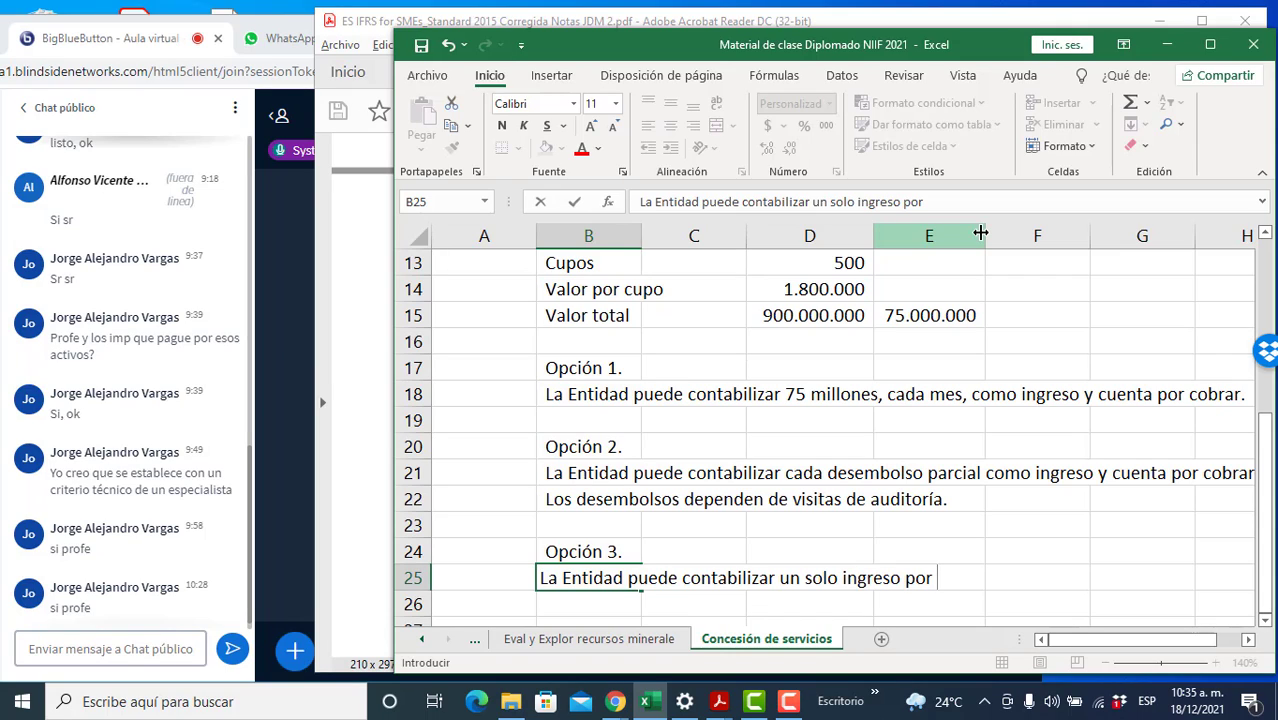
text(900 millones y u)
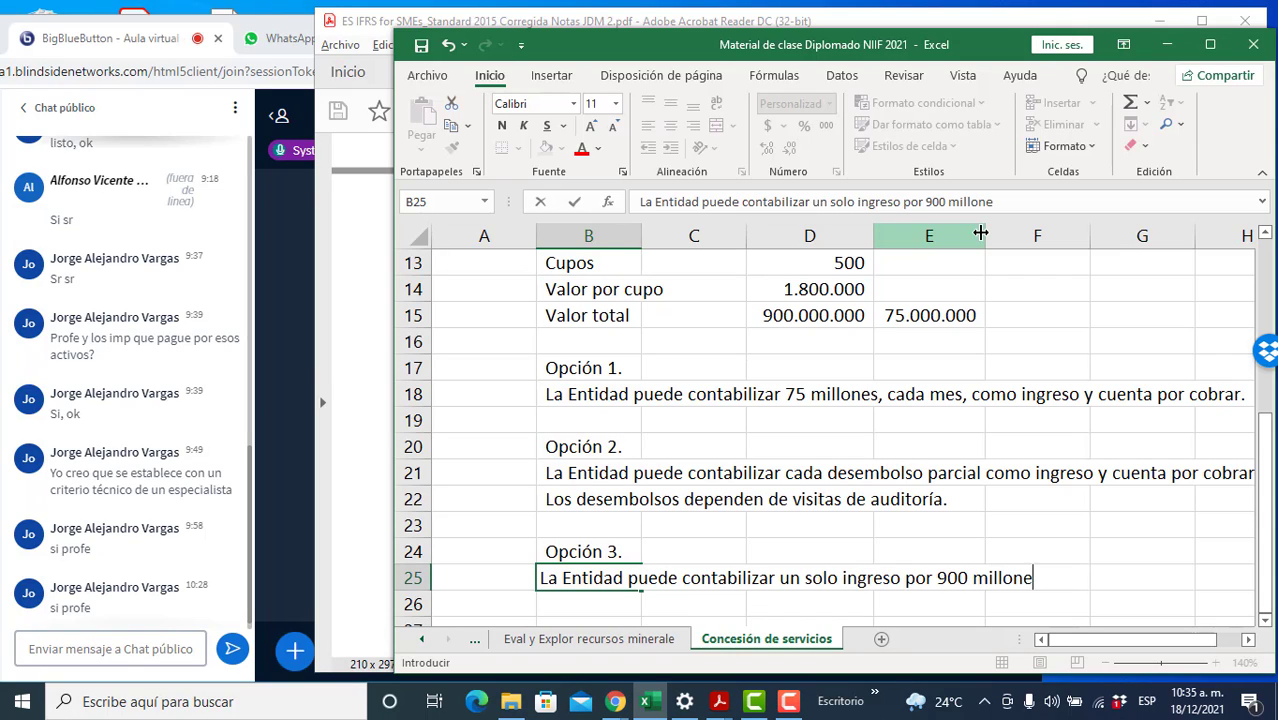
text(uenta por cobrar)
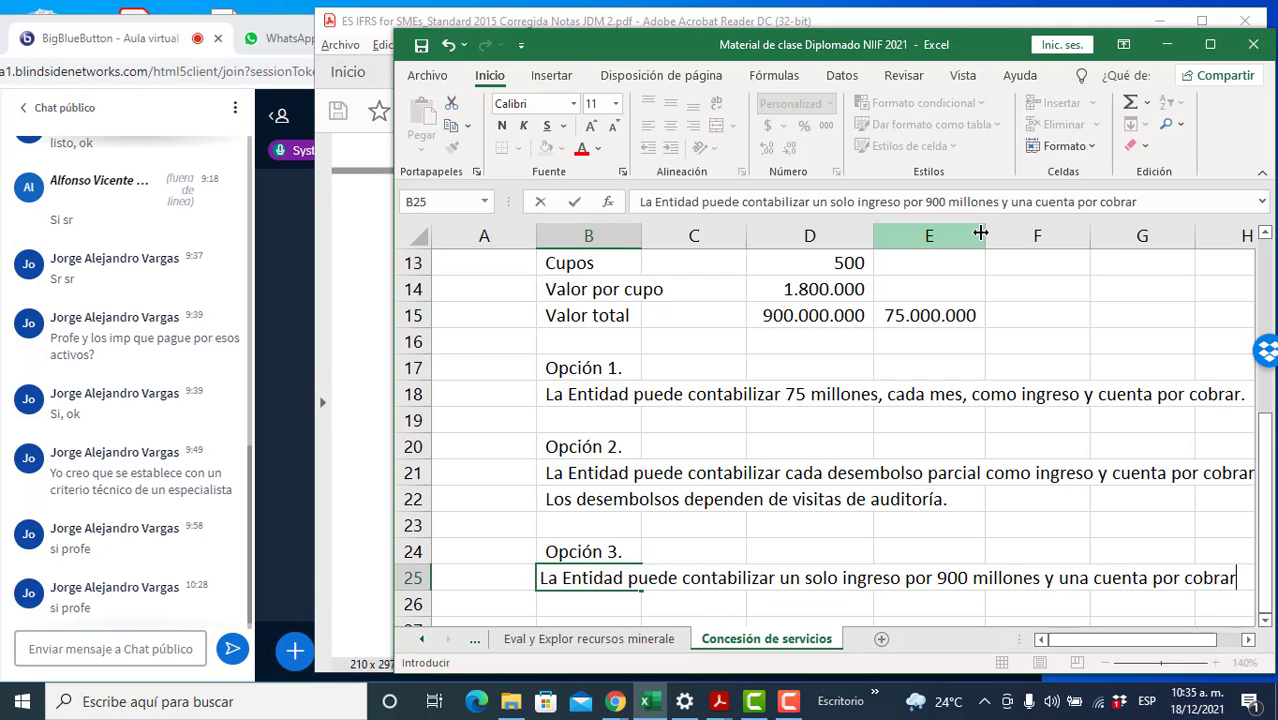
key(Return)
text(al )
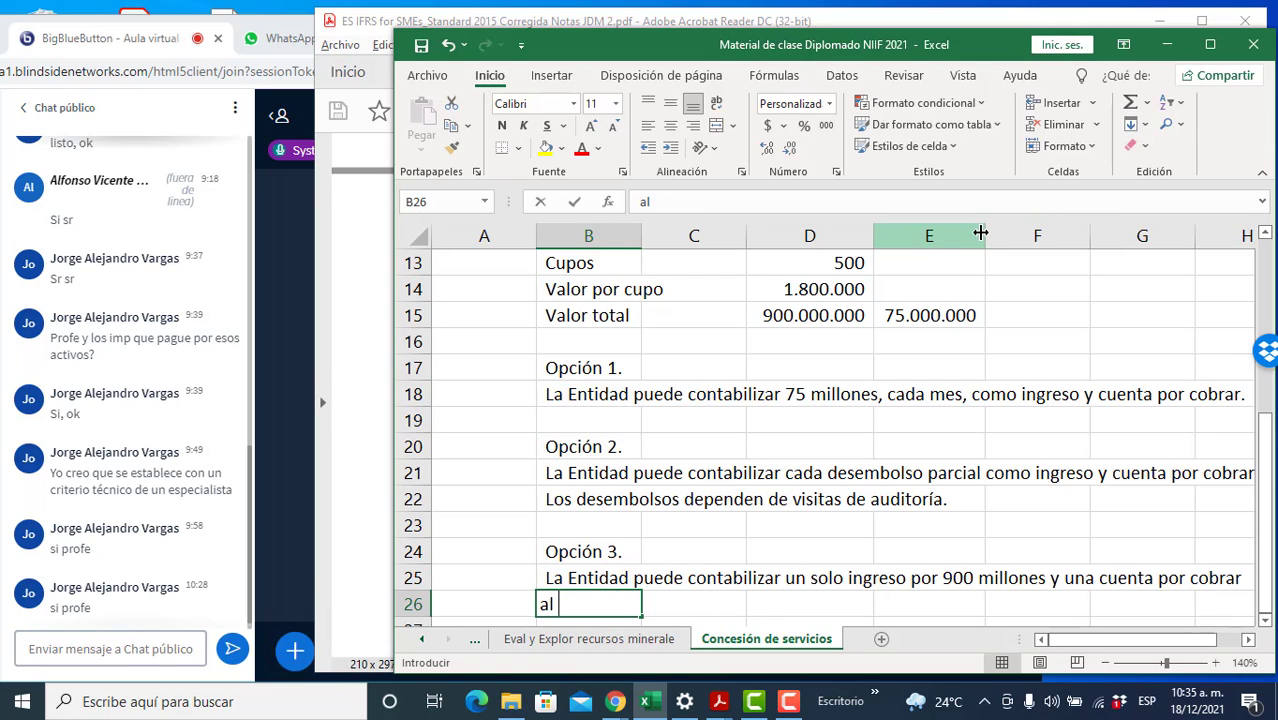
text(finalizar el año.)
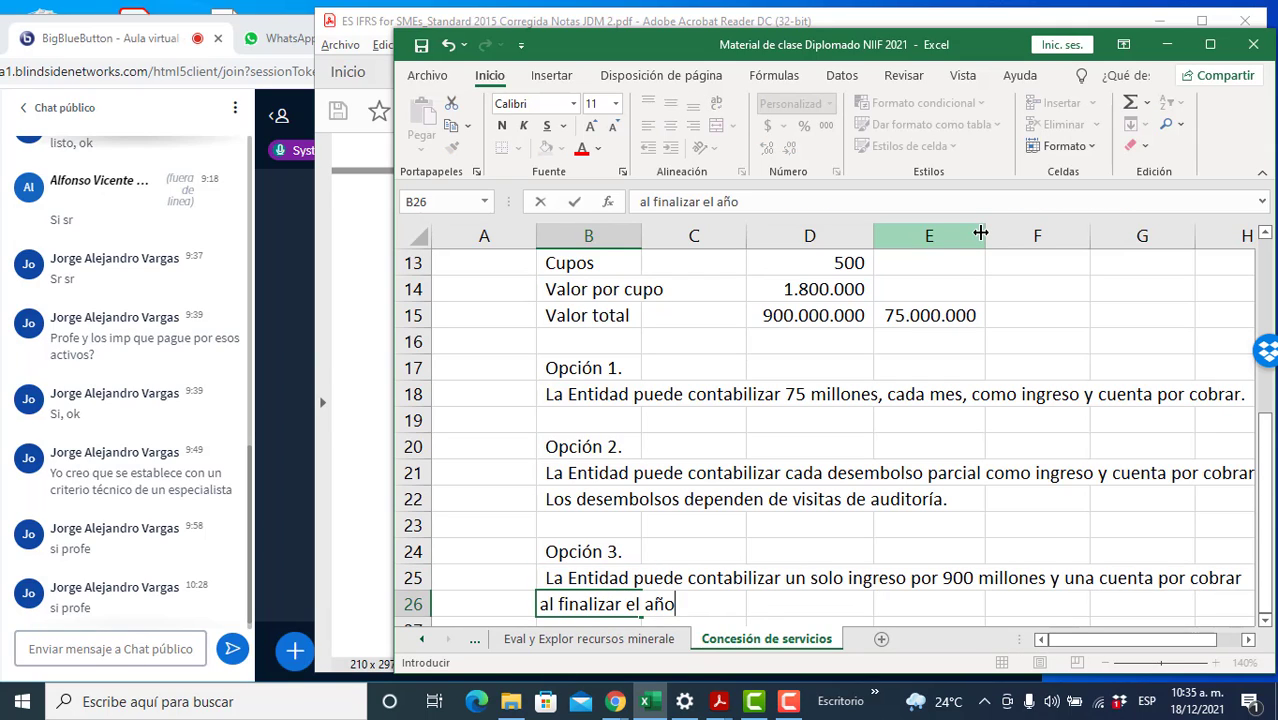
- Complete the closing line of option 3 in cell B26 as "al finalizar el año."
key(Return)
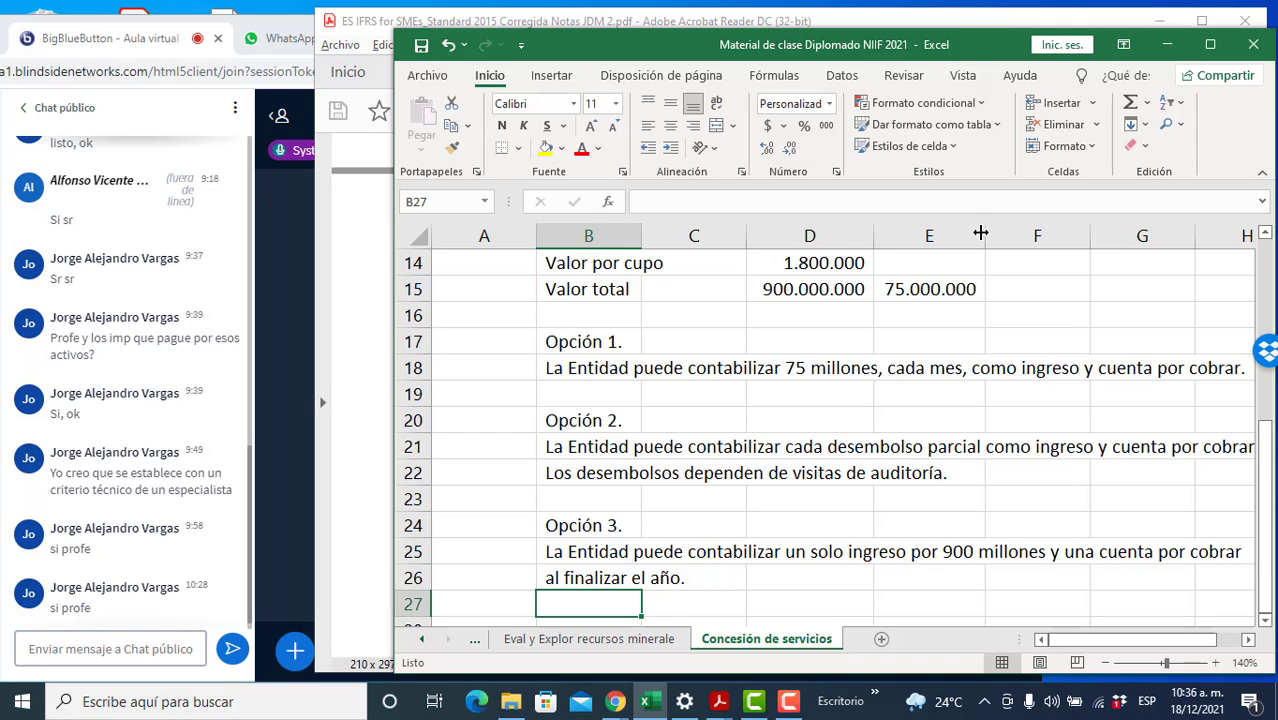
- Review the total value calculation in rows 12 to 15 and the three recording options down to row 26
key(Up)
key(Up)
key(Up)
key(Up)
key(Up)
key(Up)
key(Up)
key(Up)
key(Up)
key(Up)
key(Up)
key(Up)
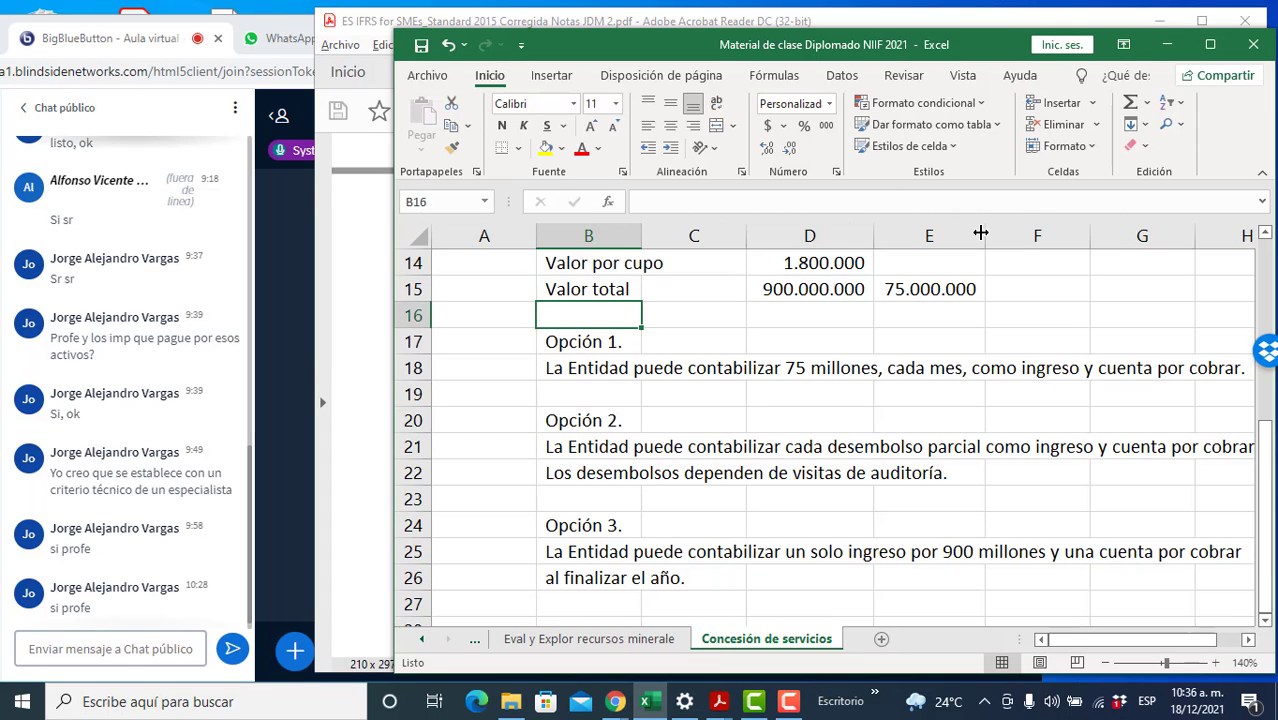
key(Right)
key(Right)
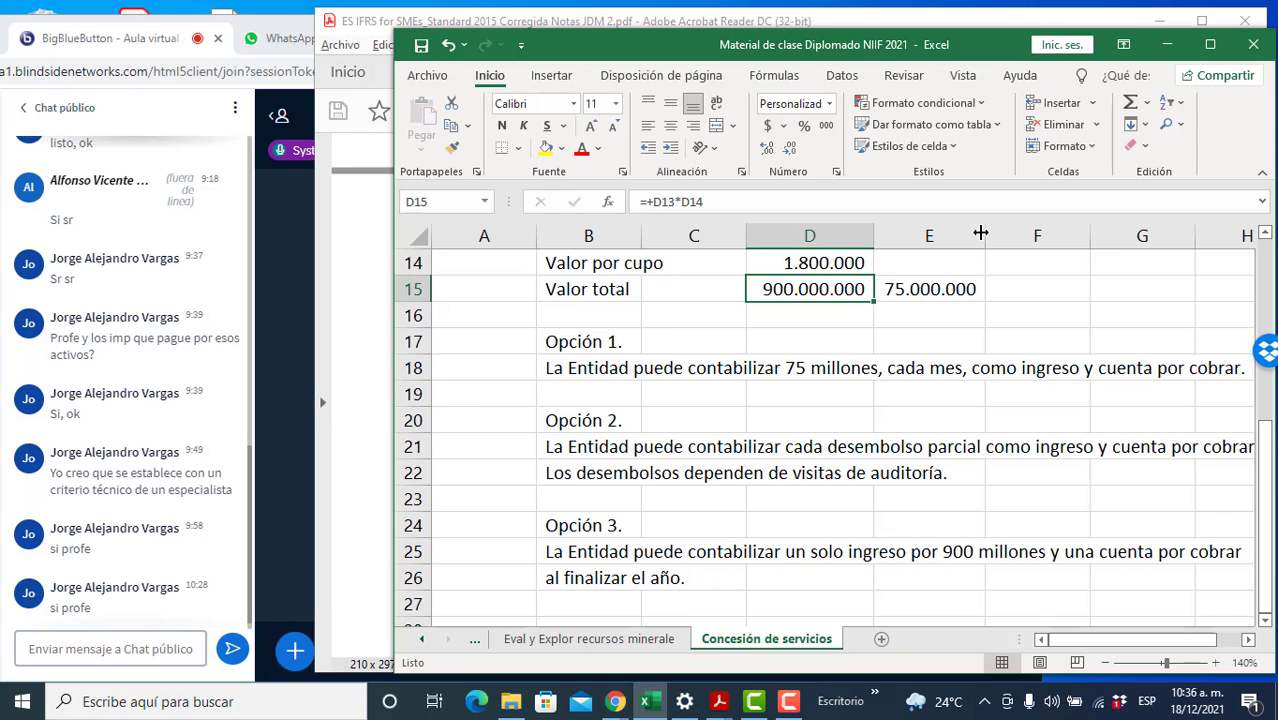
key(Down)
key(Up)
key(Up)
key(Up)
key(Up)
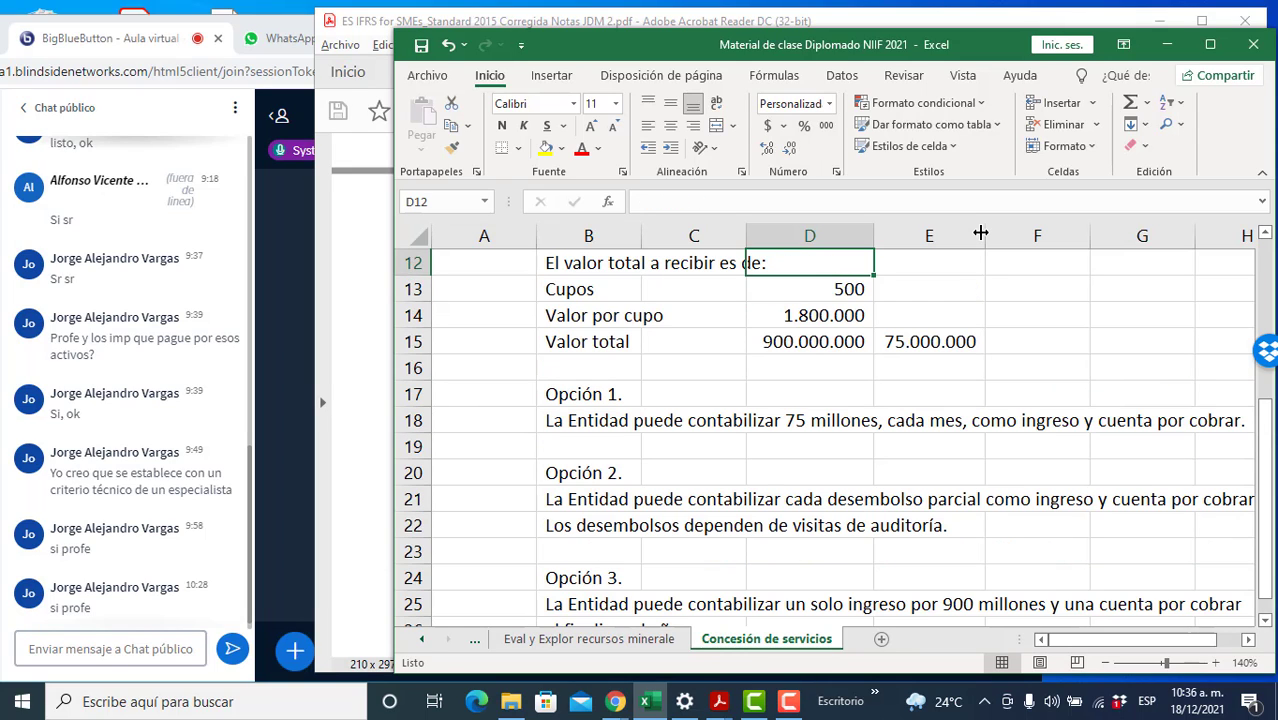
key(Down)
key(Down)
key(Down)
key(Down)
key(Down)
key(Down)
key(Down)
key(Down)
key(Down)
key(Down)
key(Down)
key(Down)
key(Down)
key(Down)
key(Down)
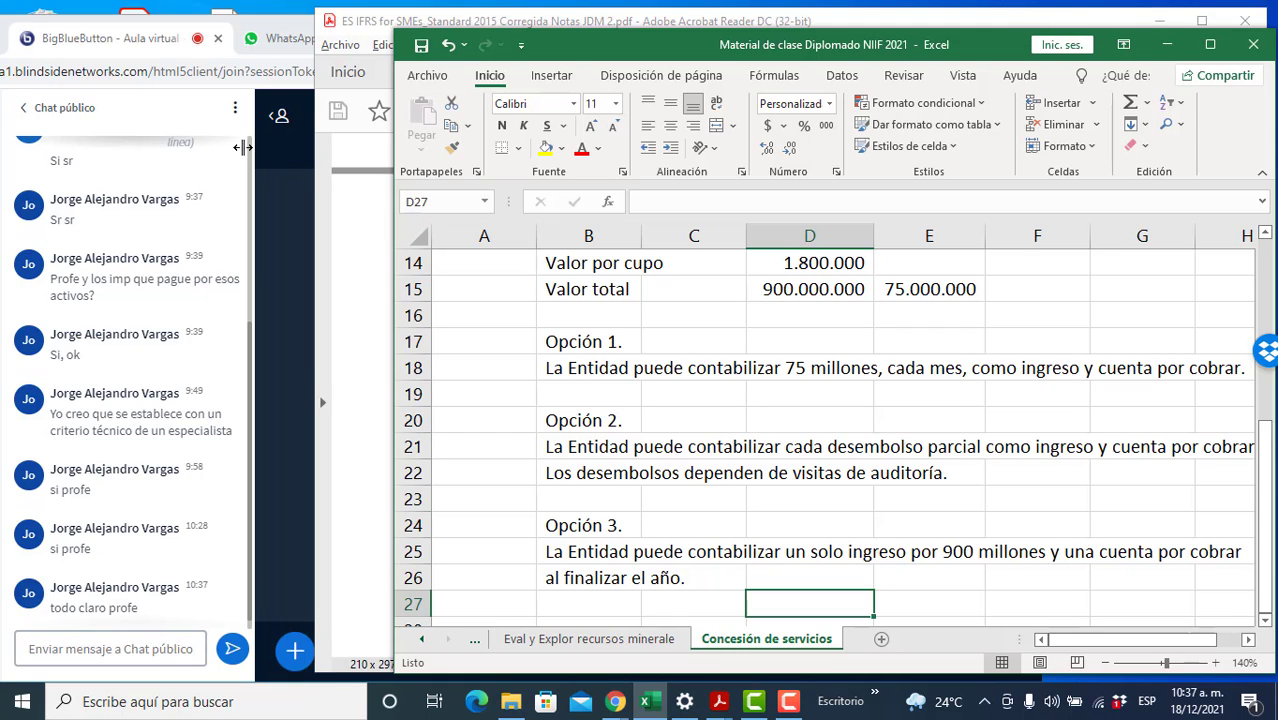
key(Left)
key(Left)
key(Down)
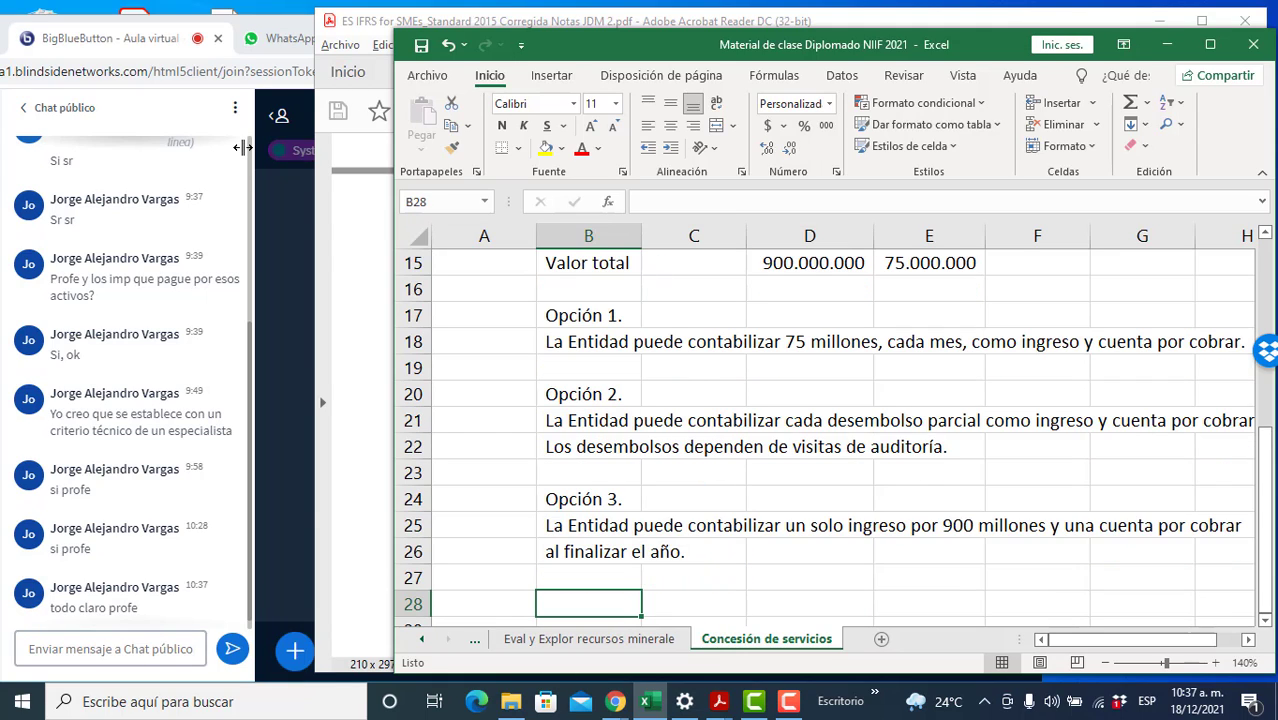
- Switch to the IFRS for SMEs PDF in Acrobat Reader and read paragraphs 34.14 to 34.16, marking "una licencia" in 34.15
key(alt+Tab)
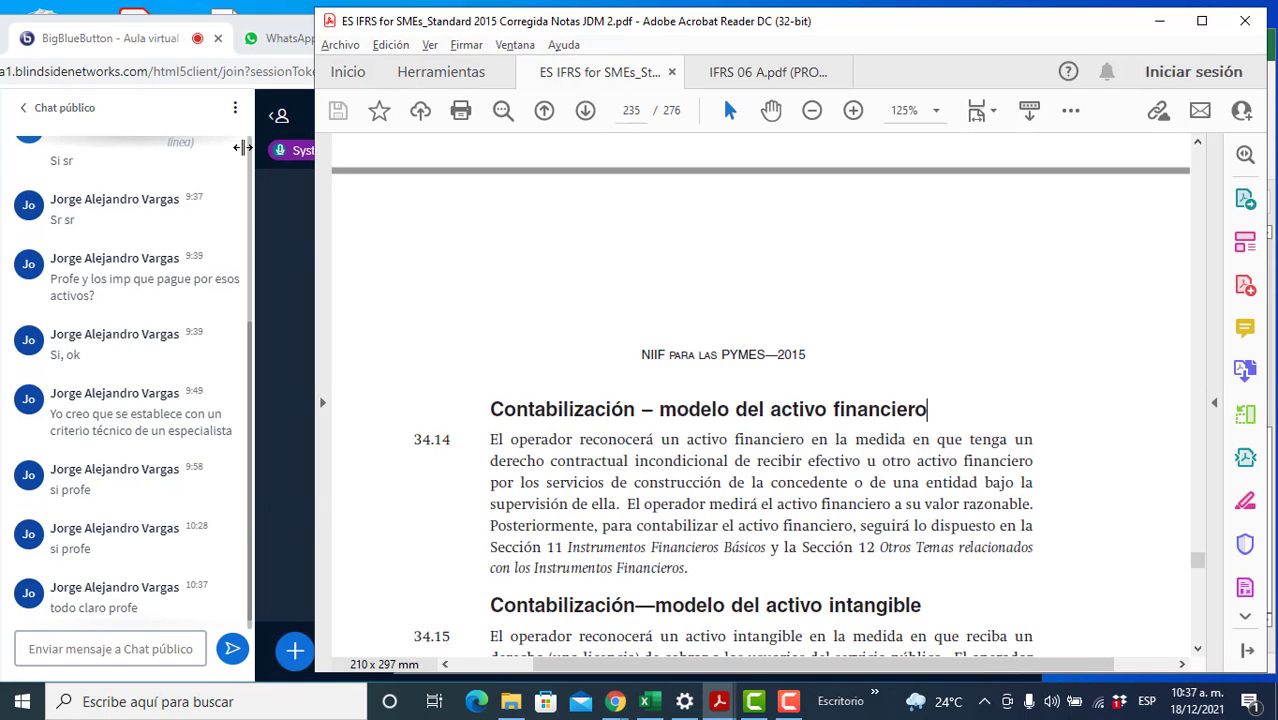
scroll(753, 423, down, 2)
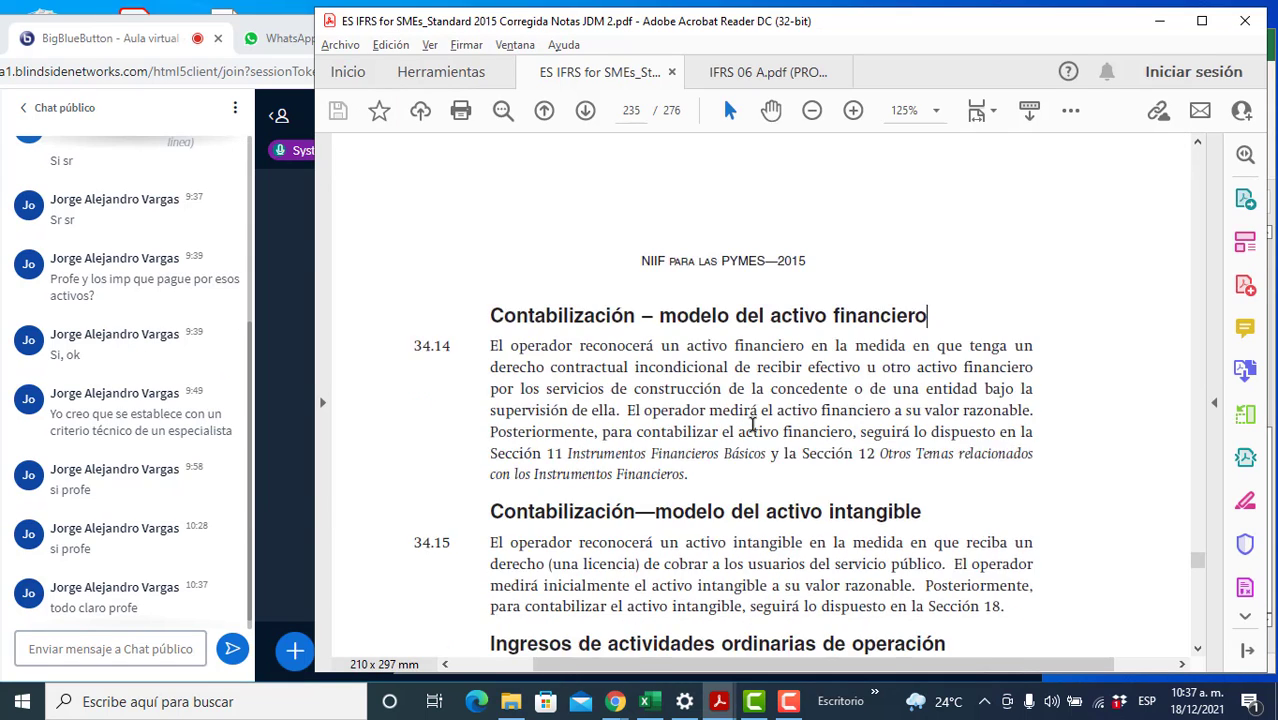
scroll(753, 423, down, 1)
scroll(753, 415, up, 1)
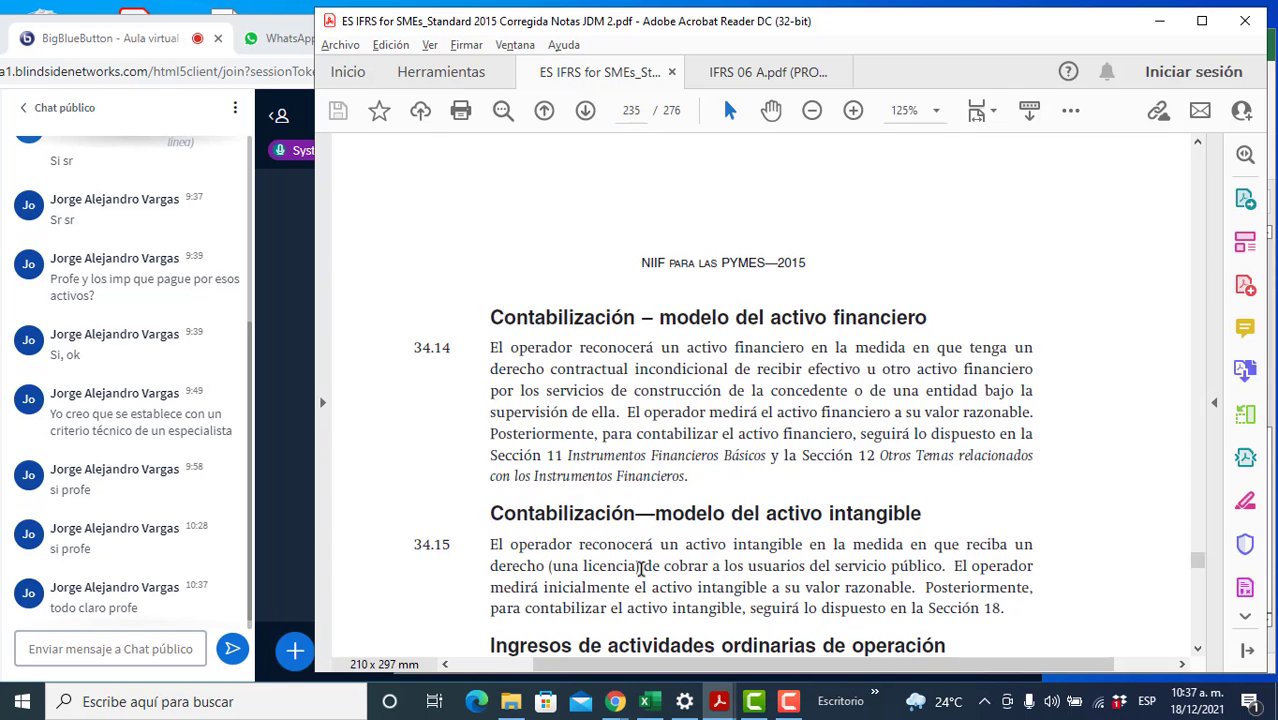
drag(643, 566, 556, 566)
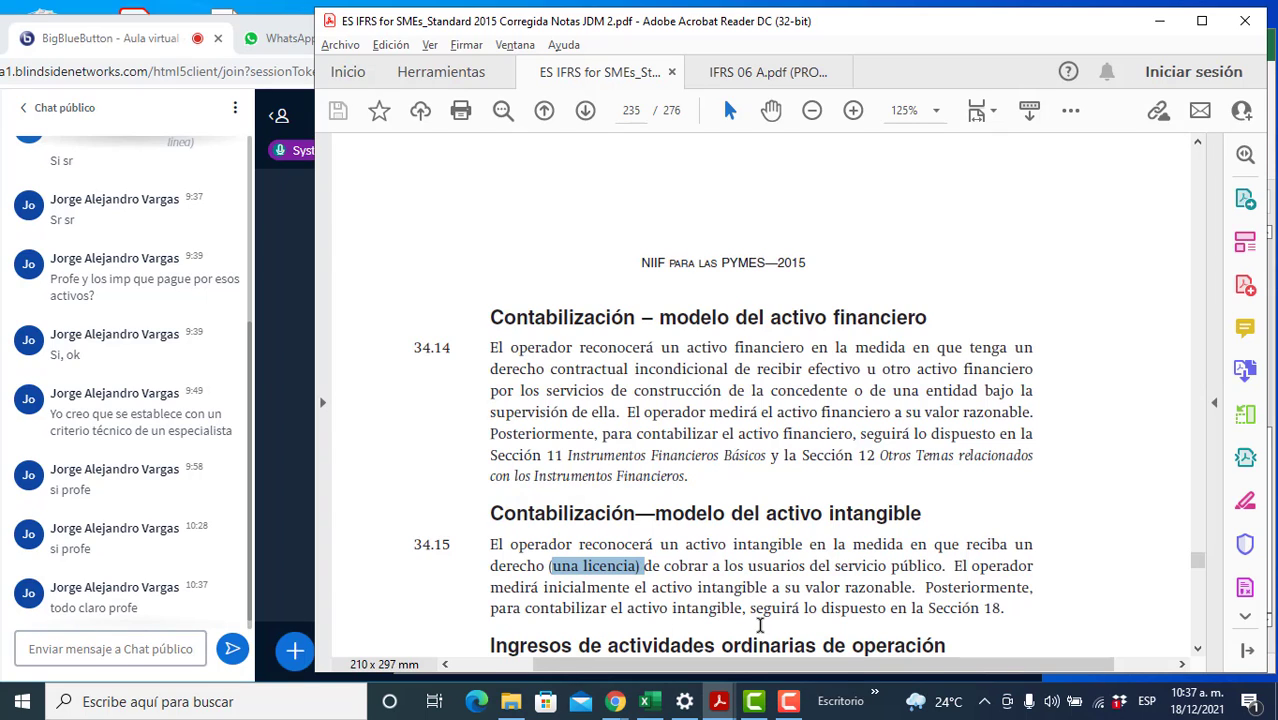
scroll(1003, 612, down, 2)
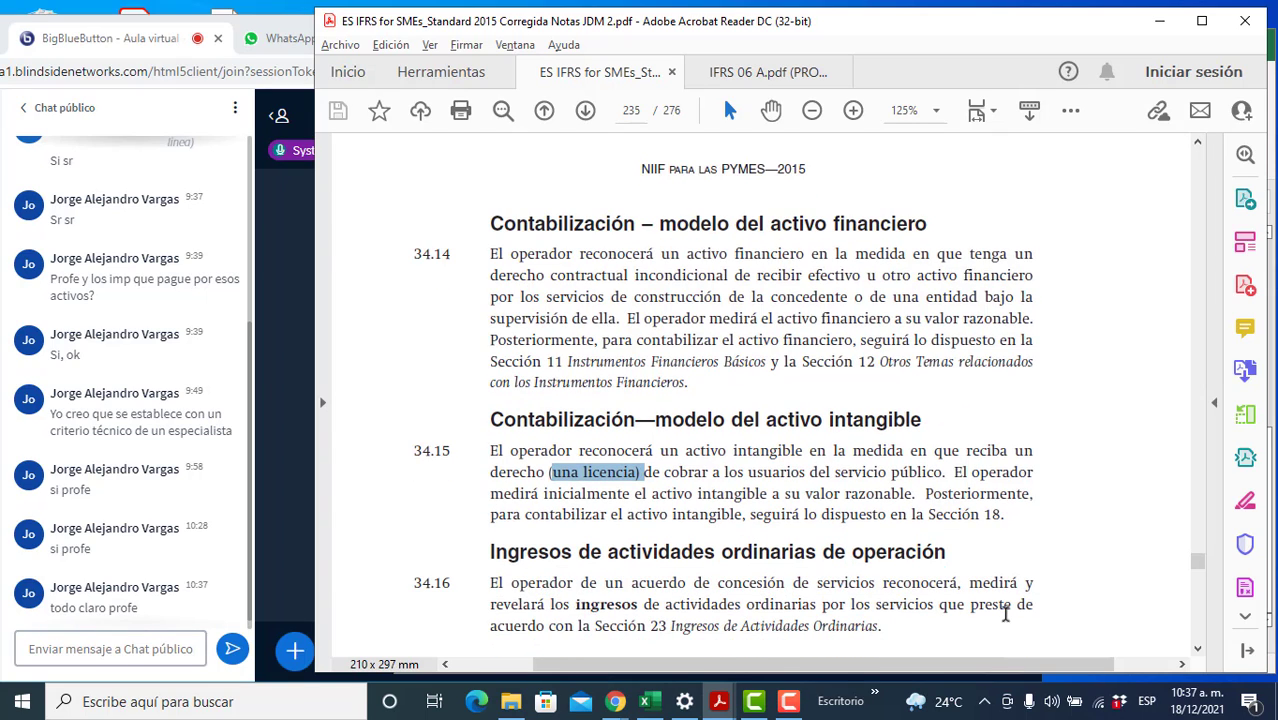
scroll(1005, 613, down, 2)
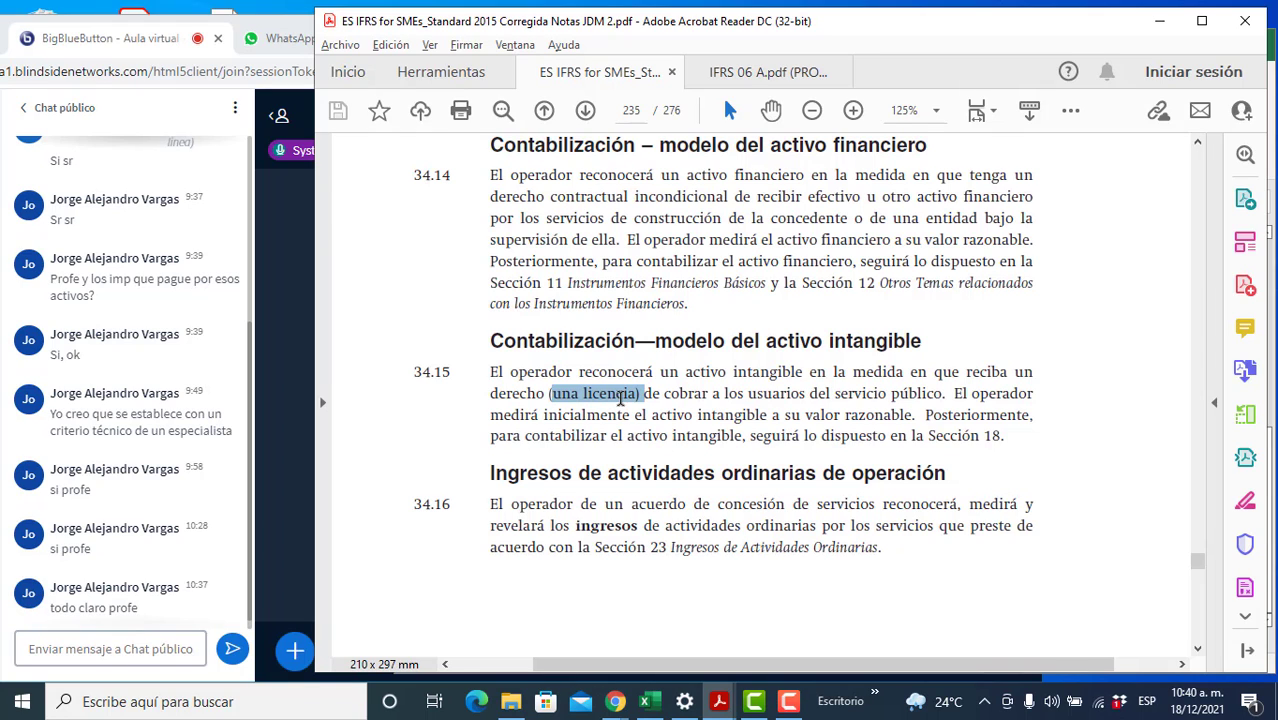
- Switch back to Excel and enter the heading "Concesión de servicios - Modelo de activo intanible" in cell B28
key(alt+Tab)
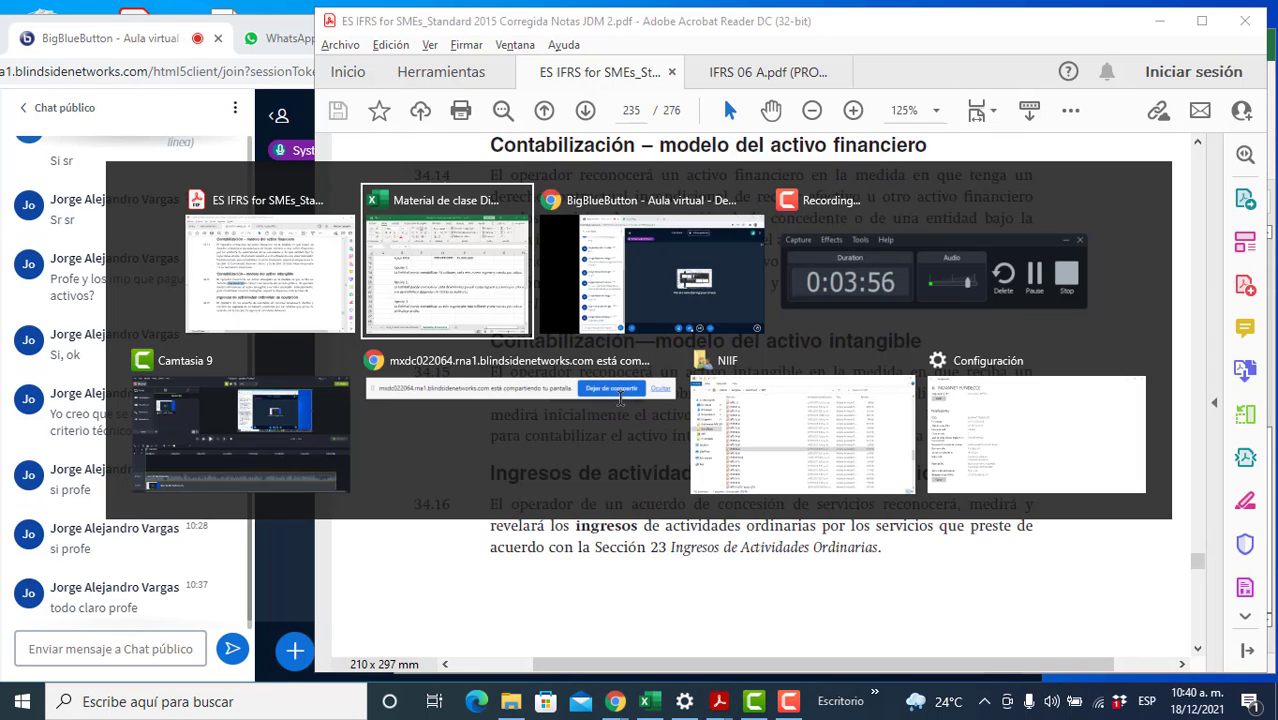
scroll(620, 397, down, 2)
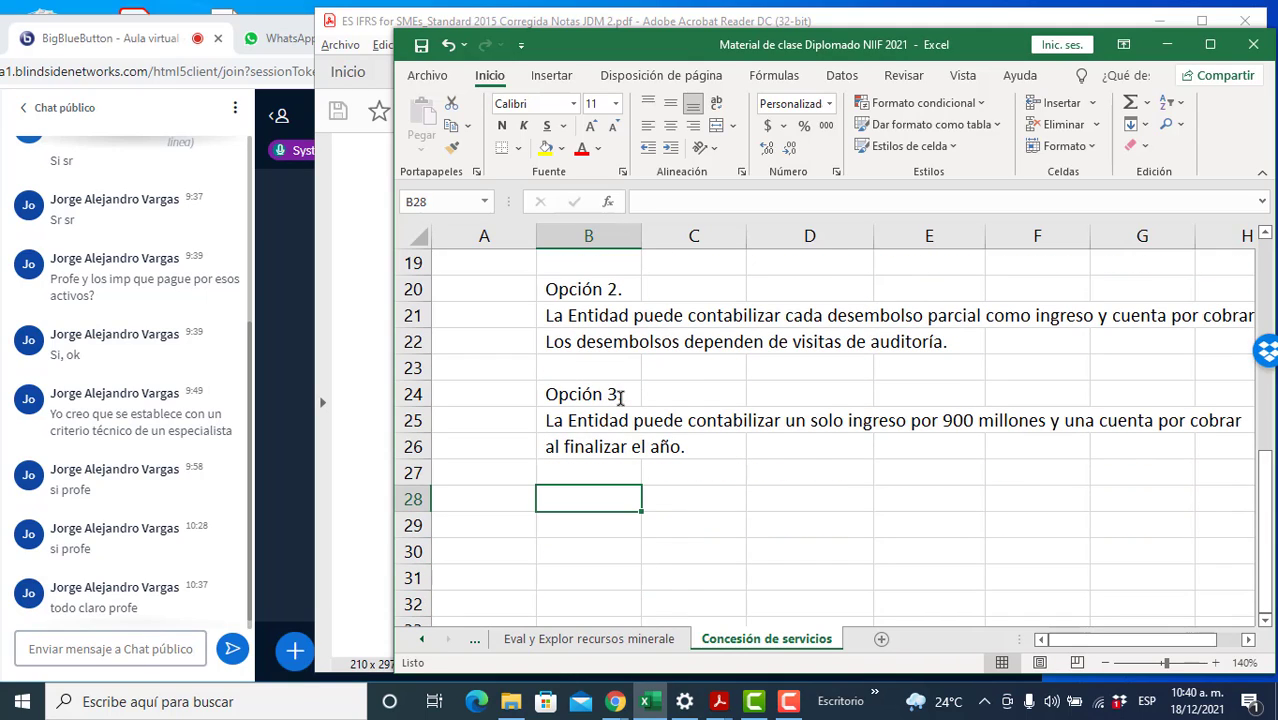
text(Cons)
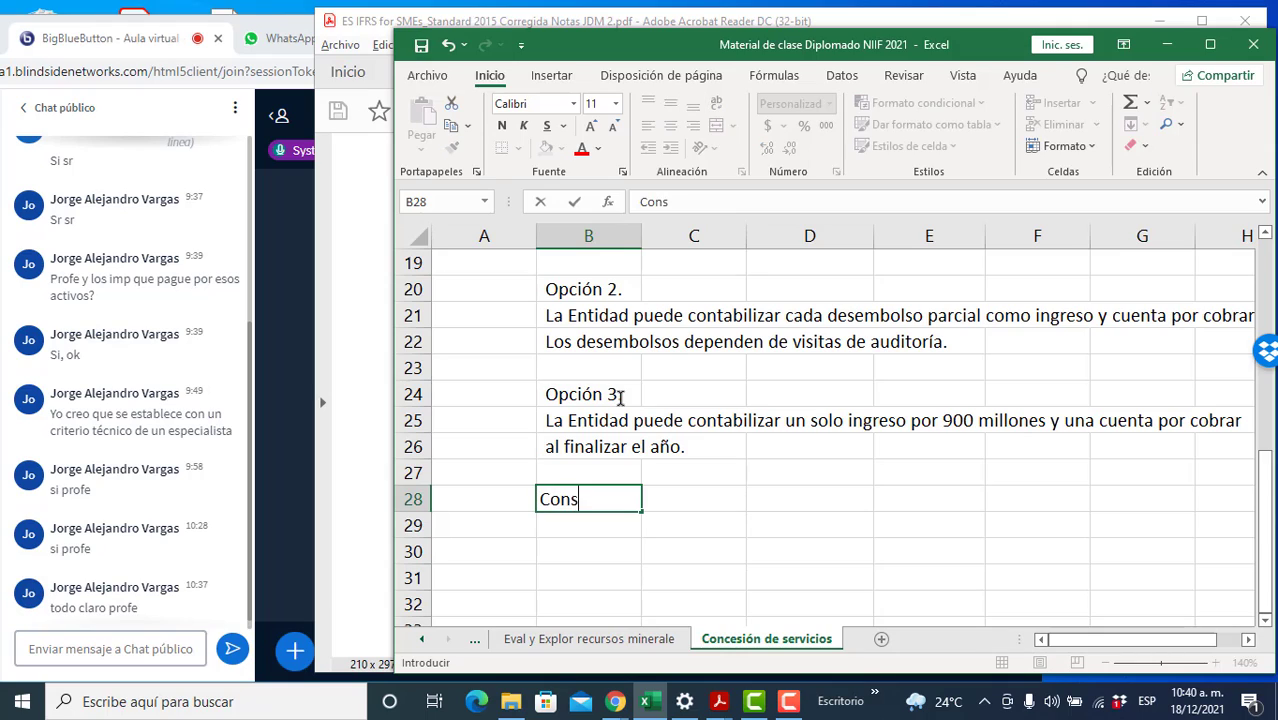
text(esión de servi)
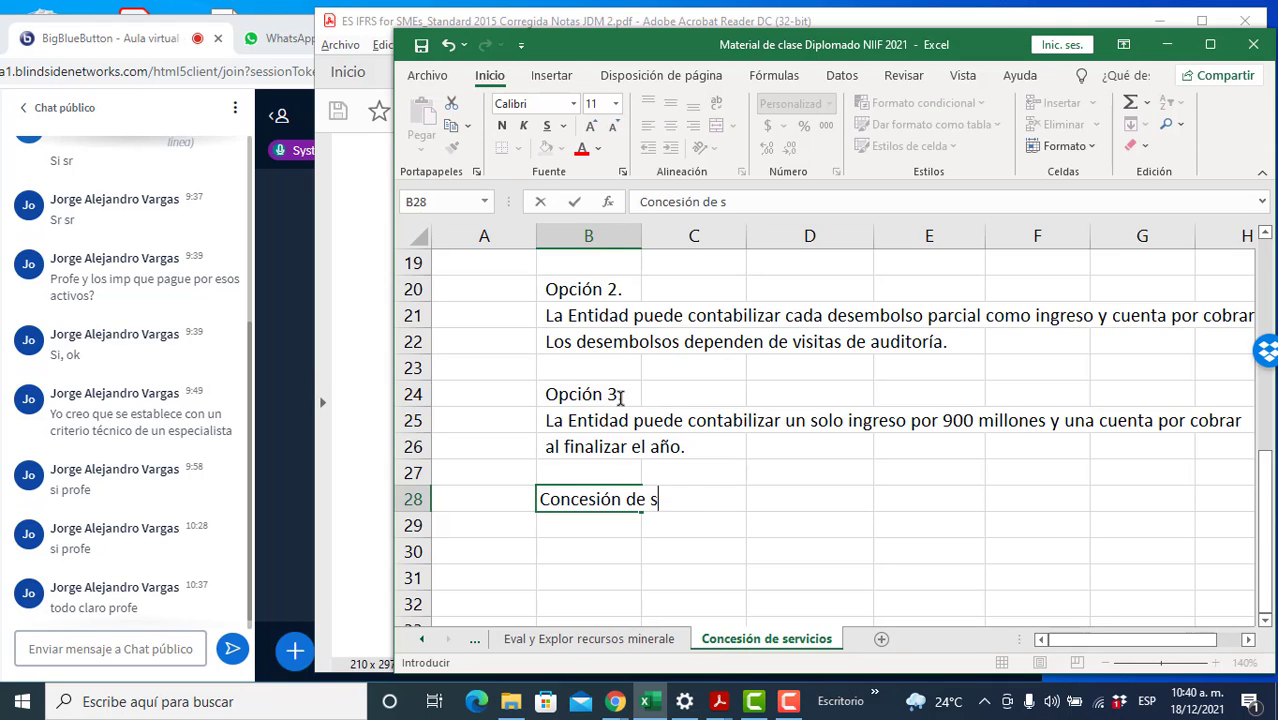
text(cios - )
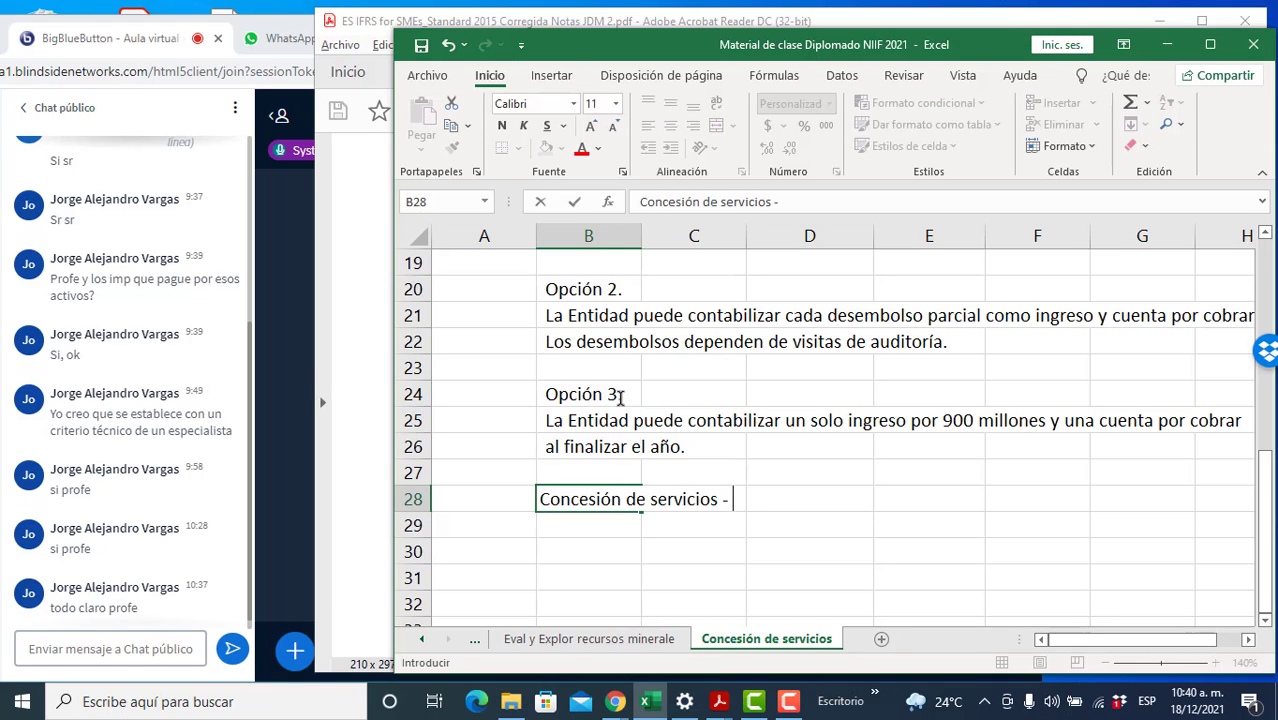
text(Modelo de activ)
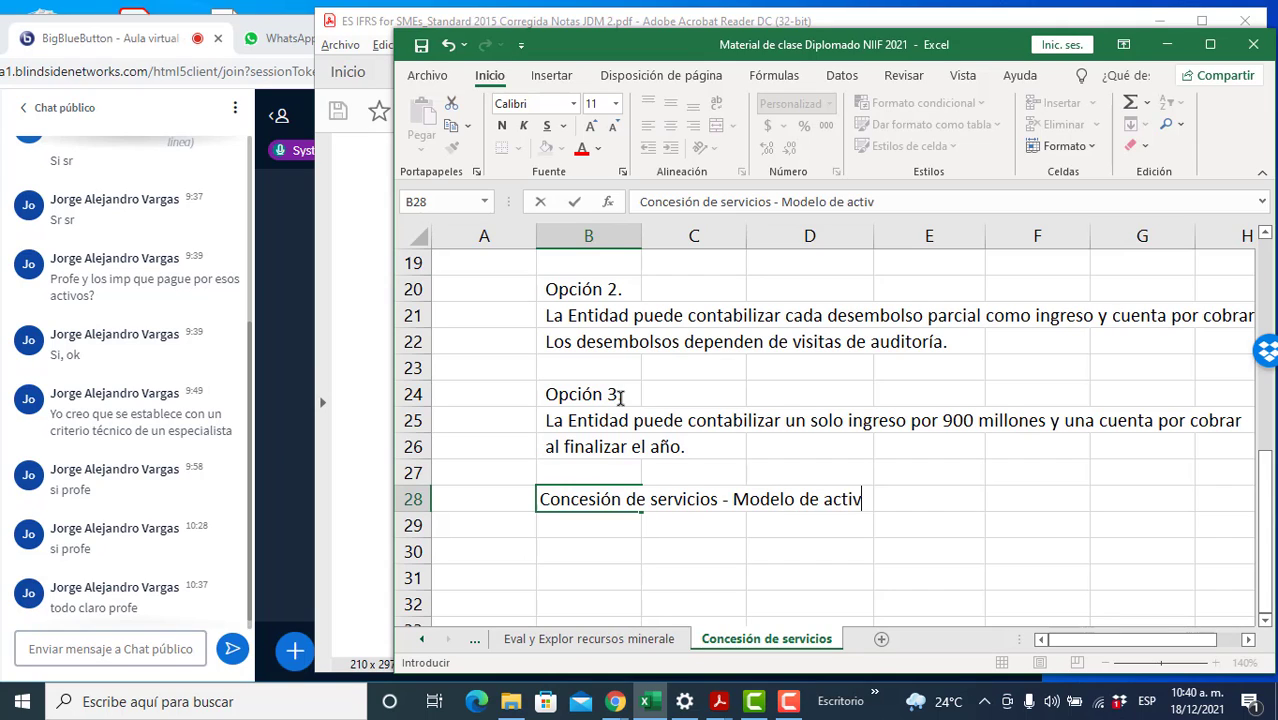
text(o intanible)
key(Return)
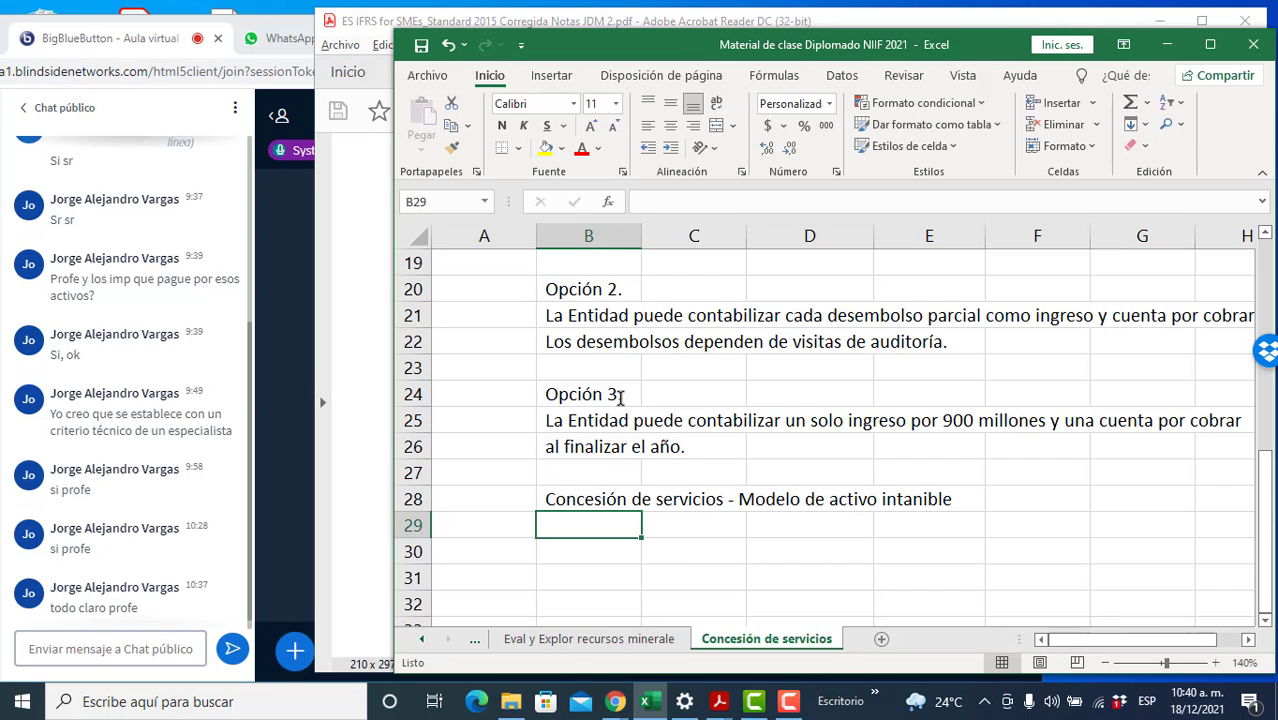
- Correct the last word of the B28 heading to "intangible" and make the heading bold
key(Up)
key(F2)
key(Left)
key(Left)
key(Left)
key(Left)
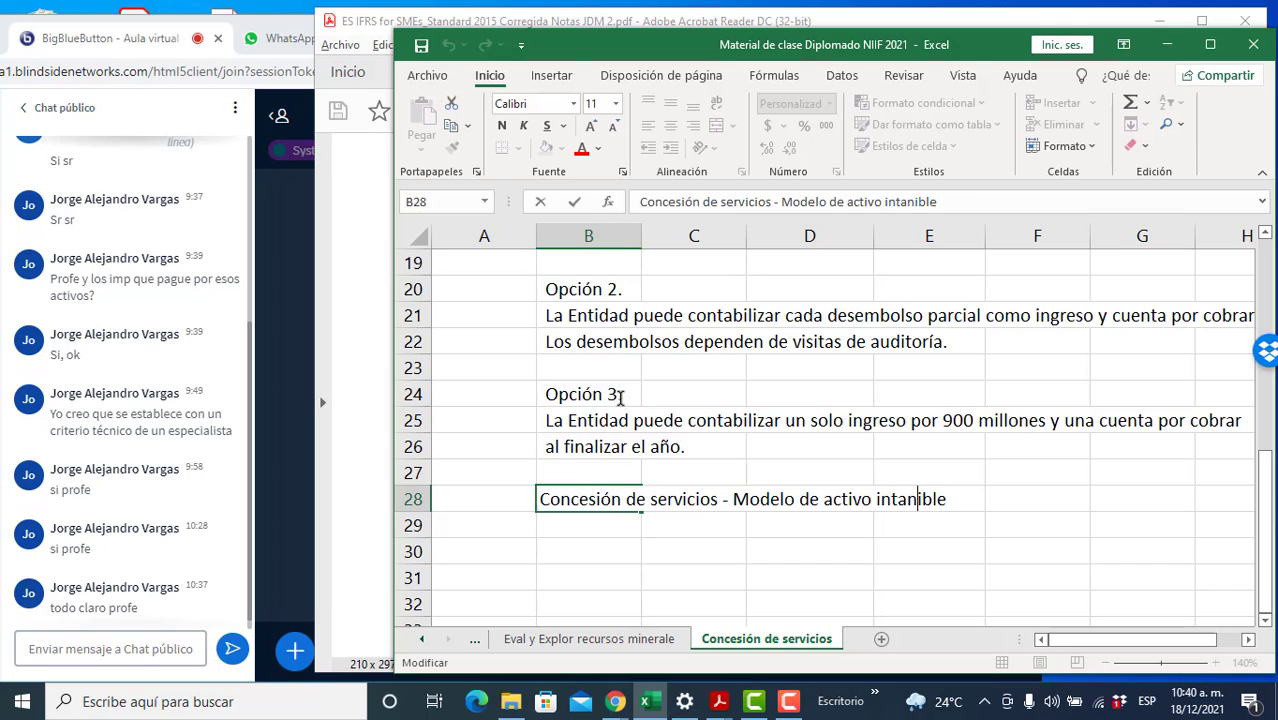
text(g)
key(Return)
key(Up)
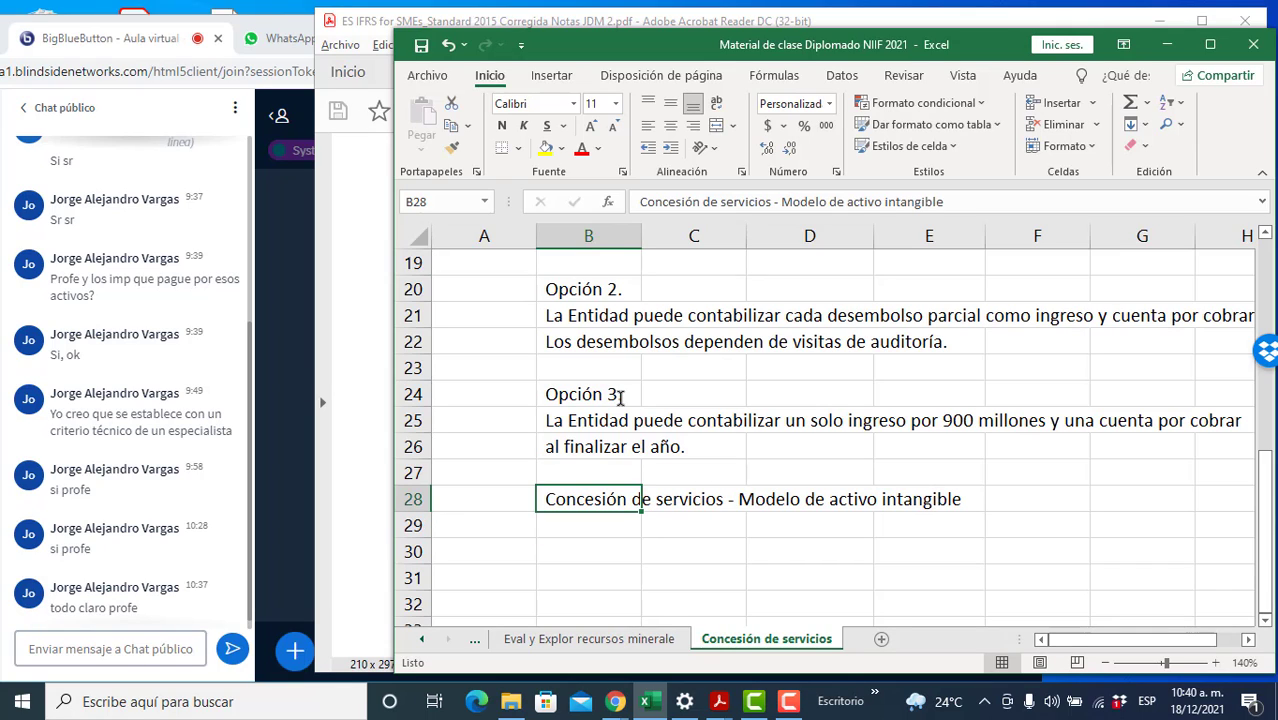
key(ctrl+n)
key(Return)
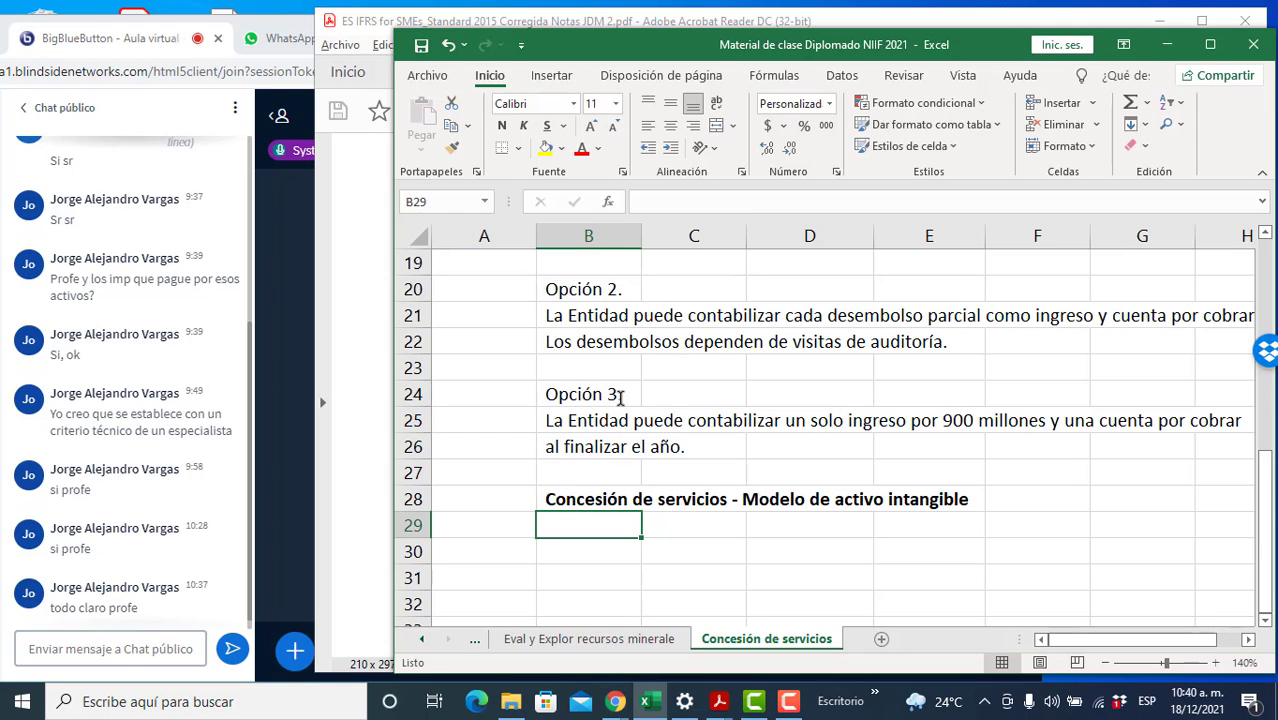
- Enter "Una Entidad recibe una concesión para la Carretera que comunica Cali con San Andrés" in cell B29
text(Una Entidad recibe )
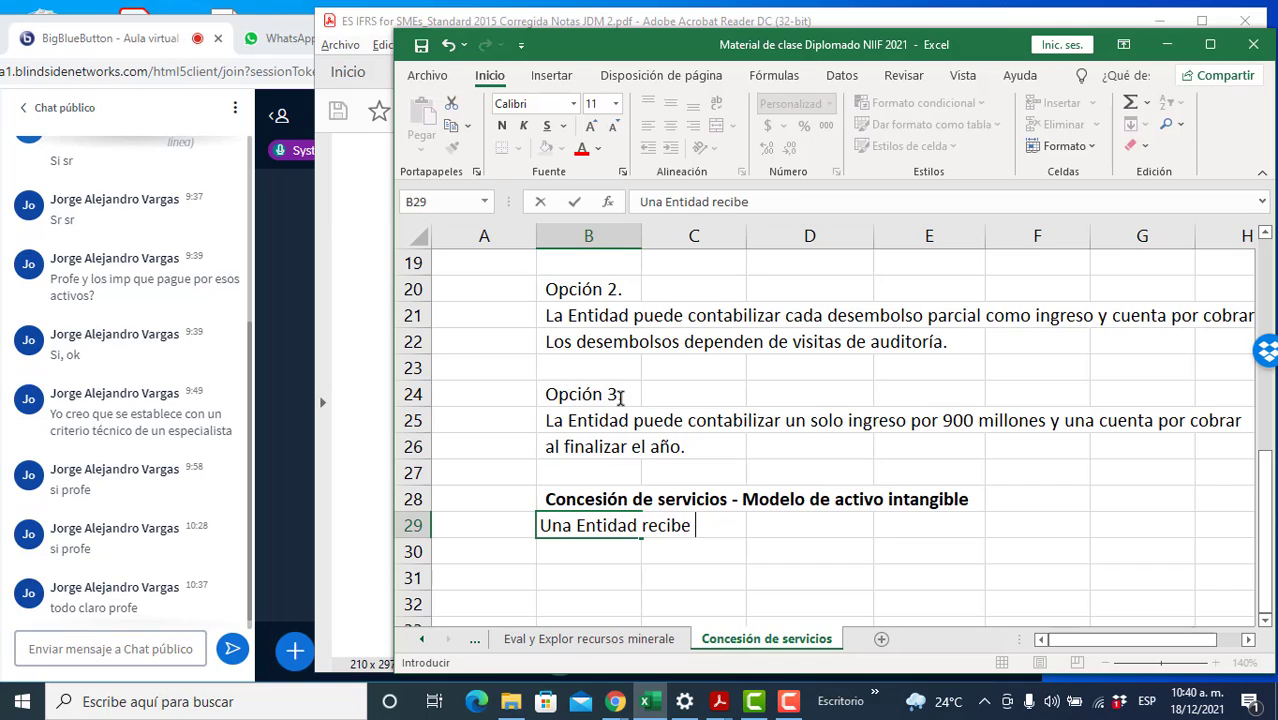
text(una cons)
text(es)
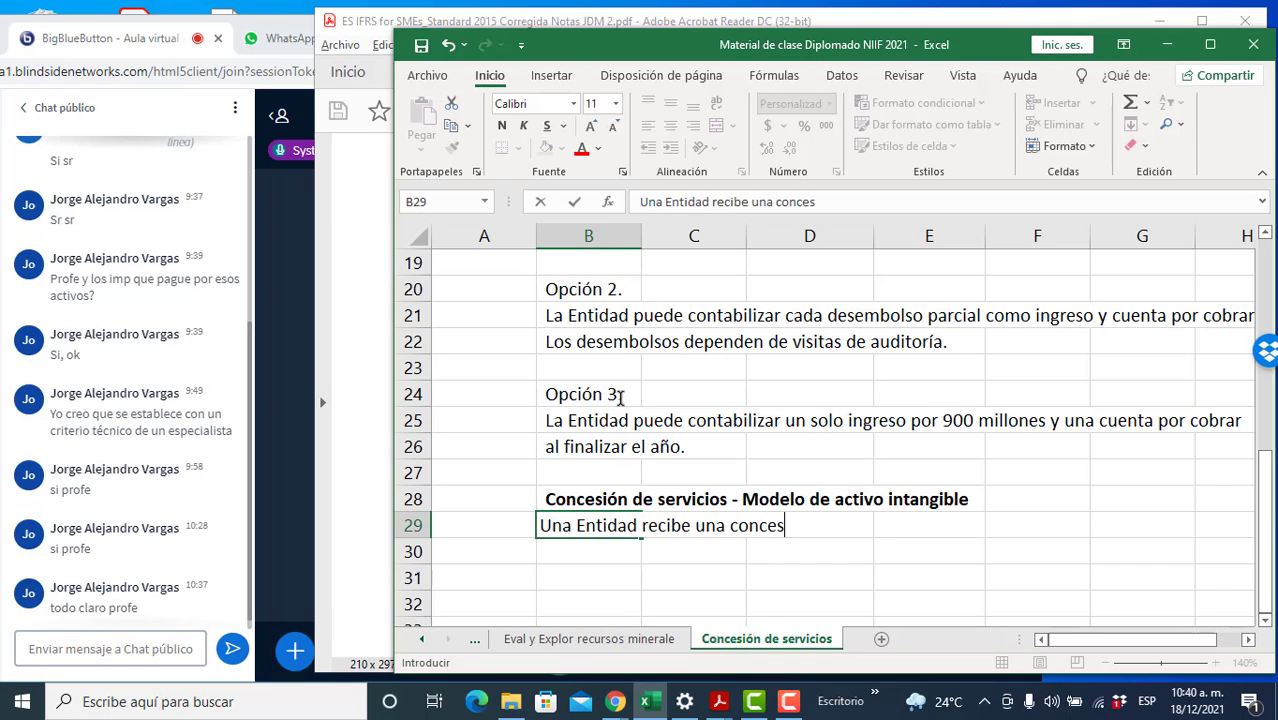
text(ión para l)
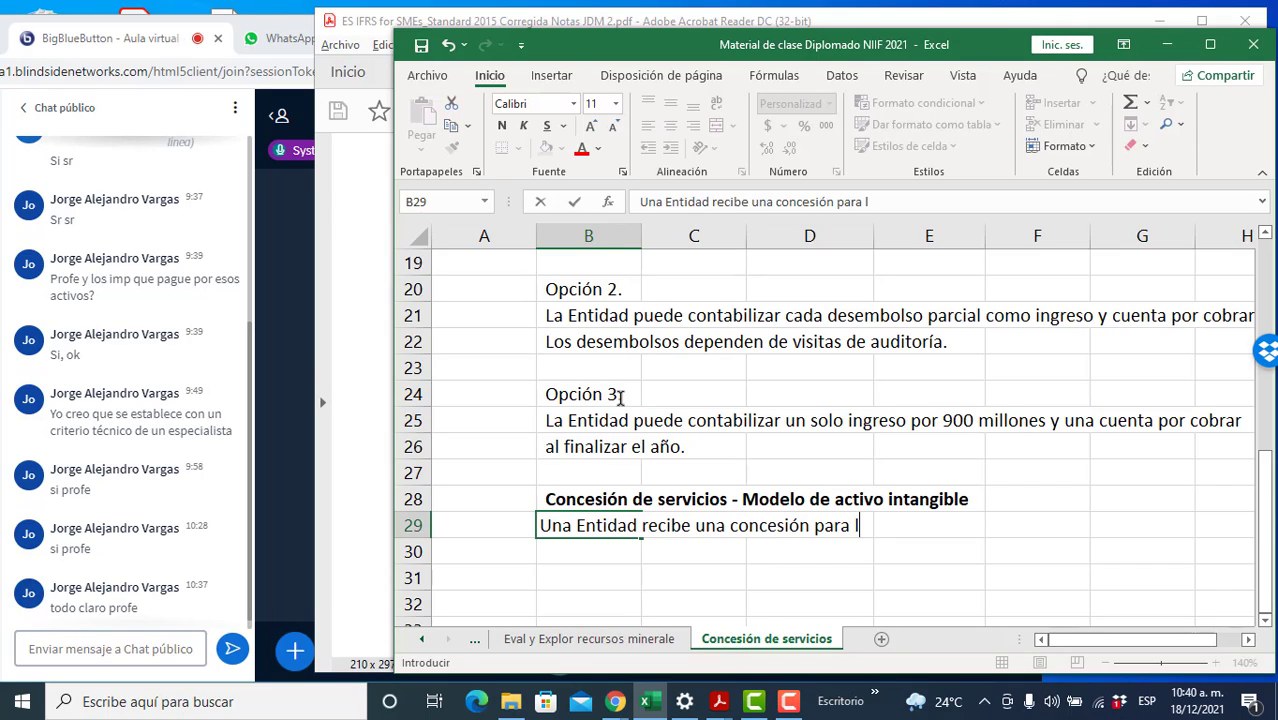
text(a Carrete)
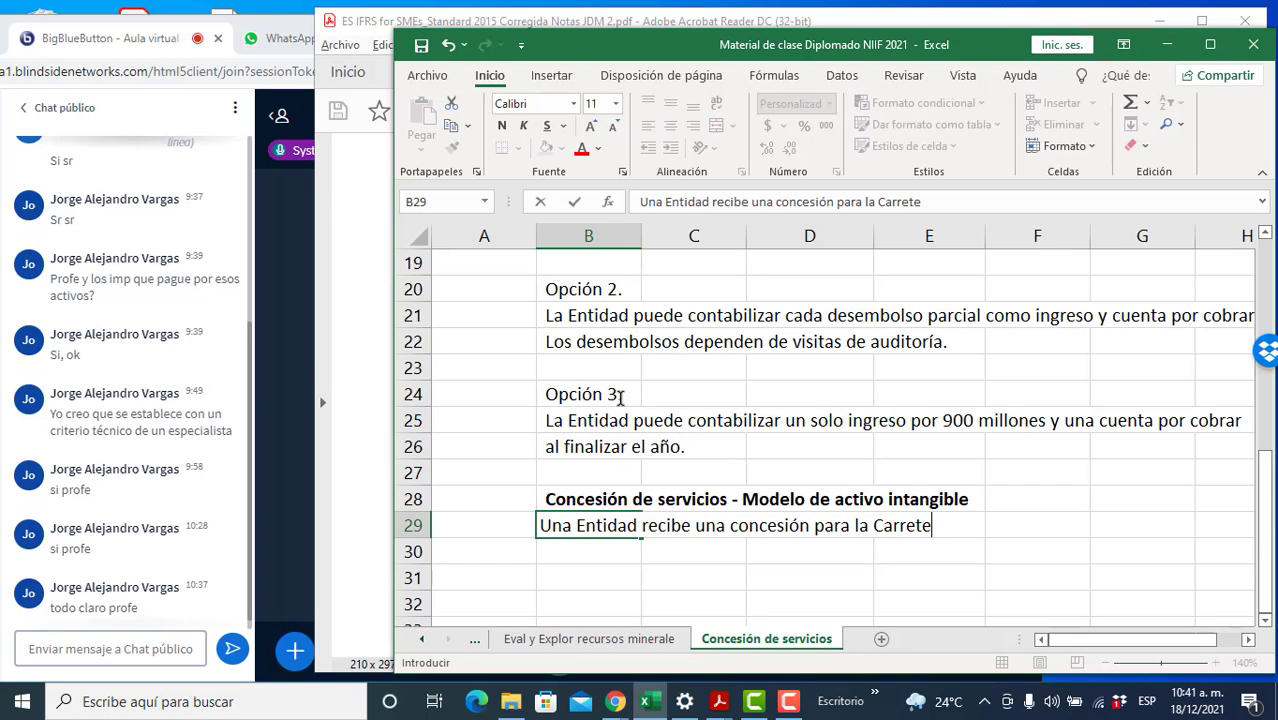
text(ra que comunica Cali)
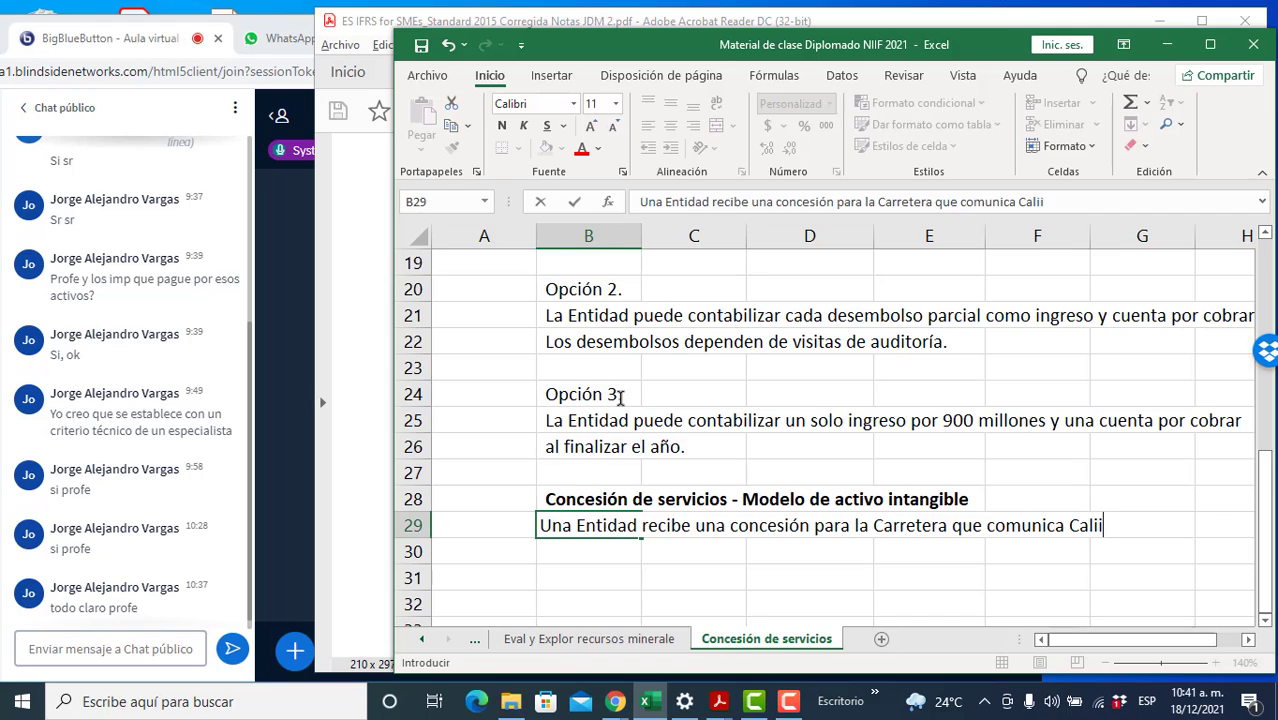
text( con San Andrés)
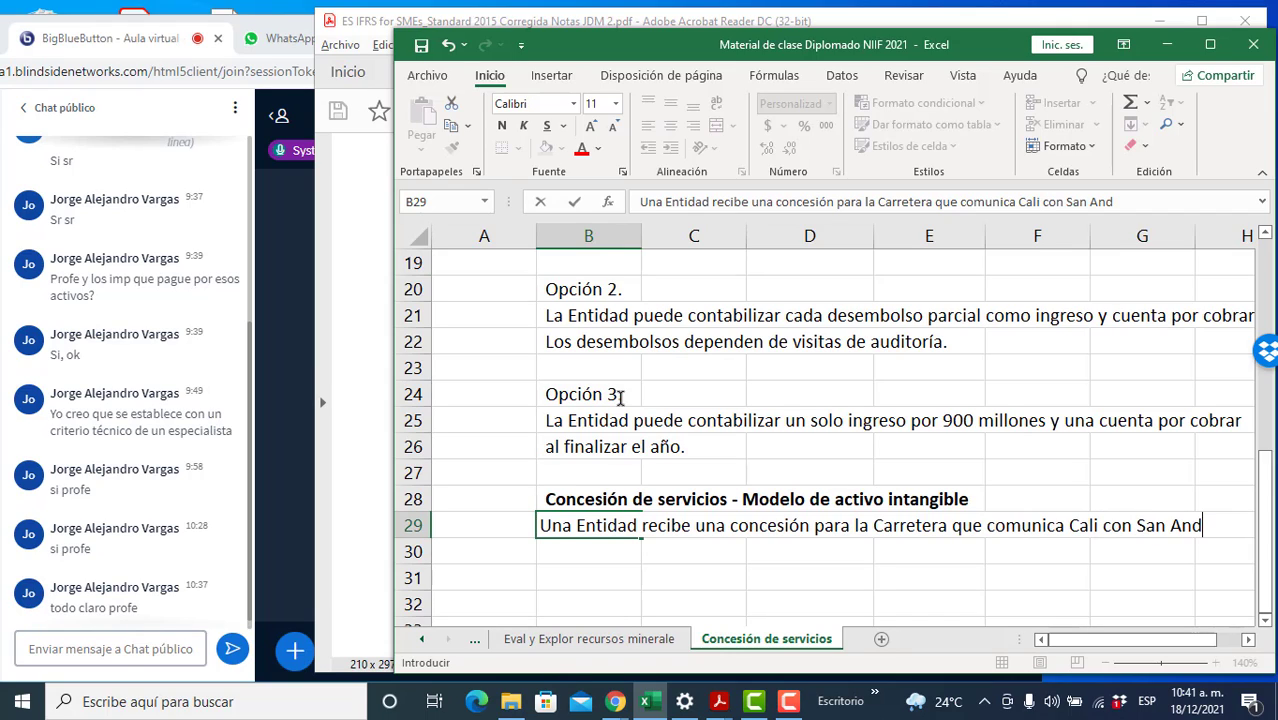
key(Return)
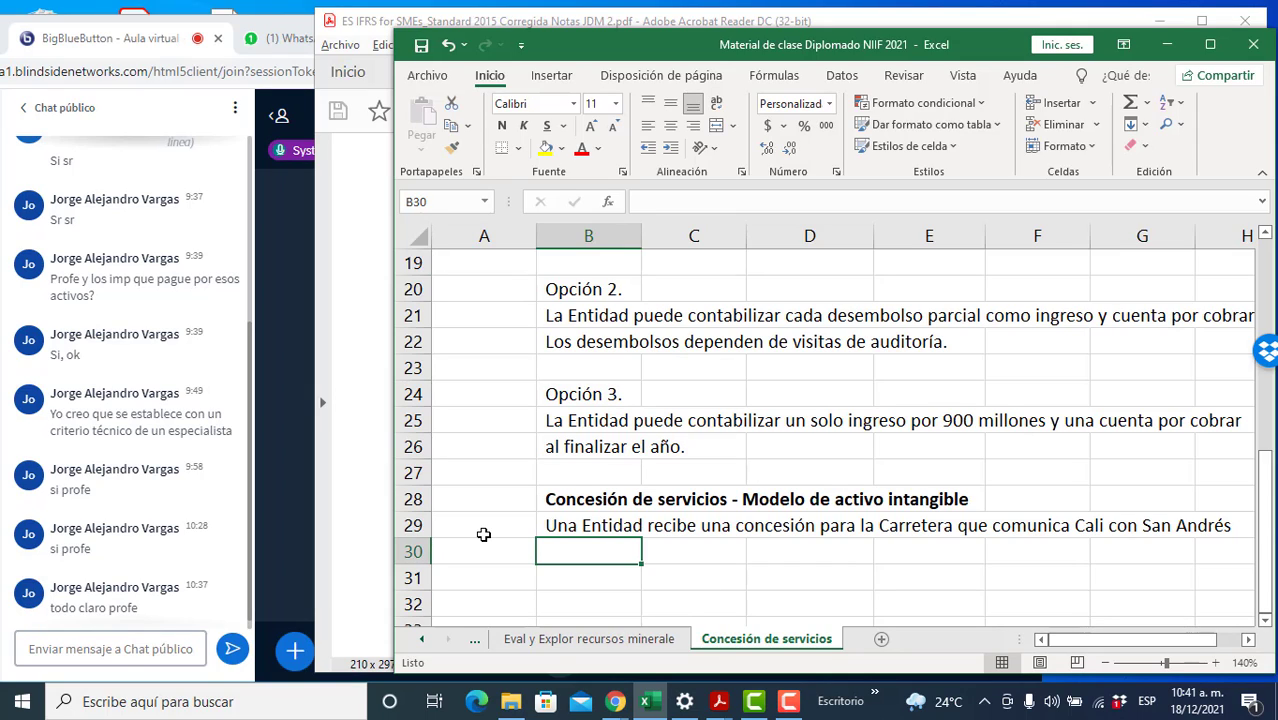
- Add the line "Se espera los siguientes flujos de vehículos" in cell B30
text(S)
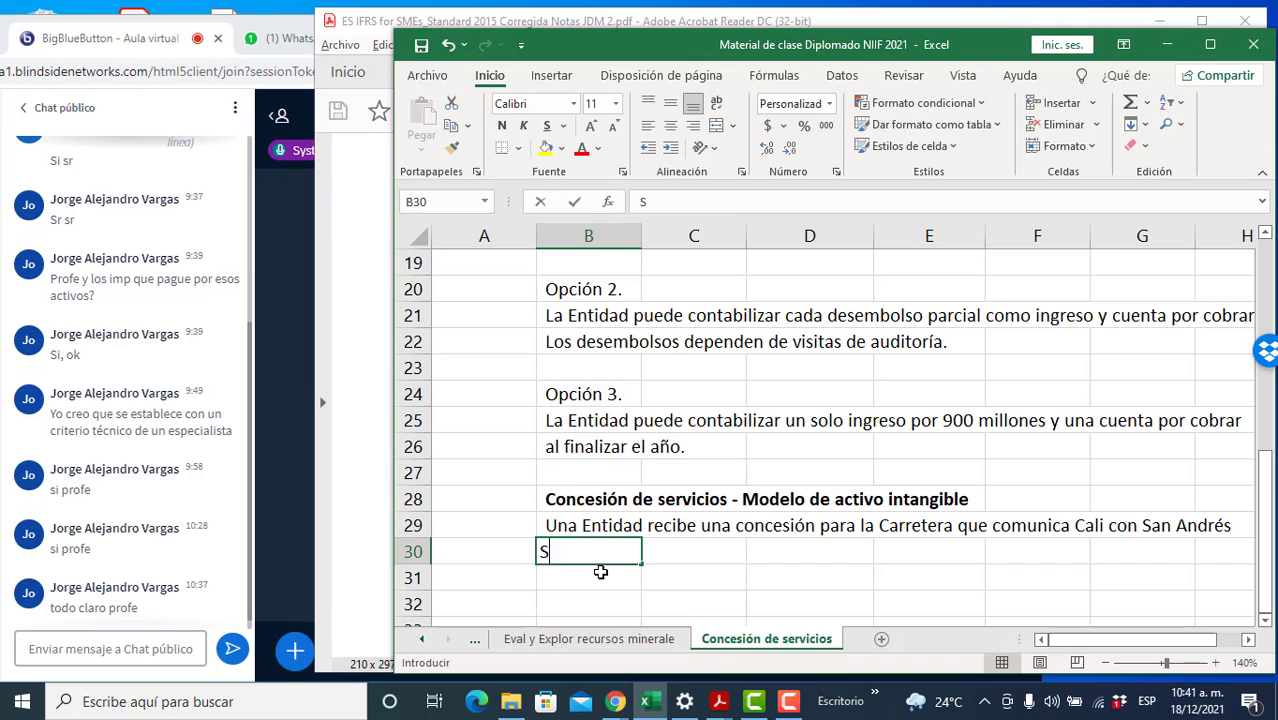
text(e espera los si)
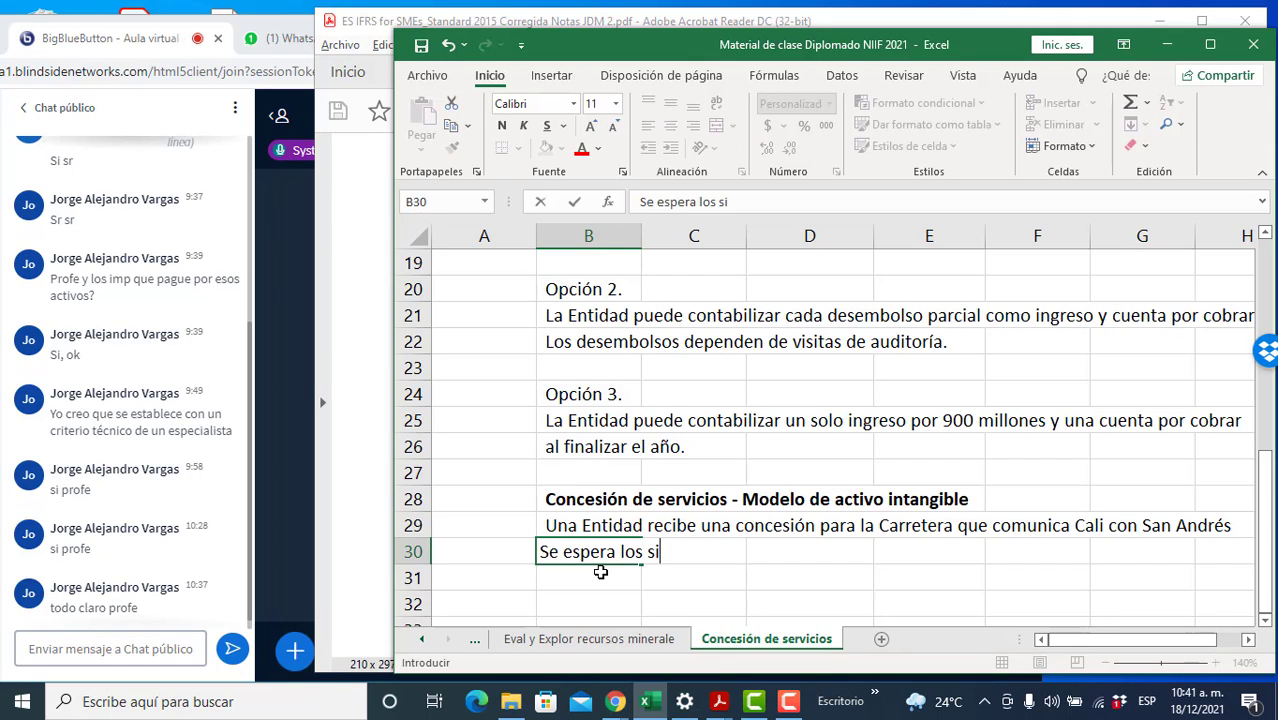
text(guientes flujos d)
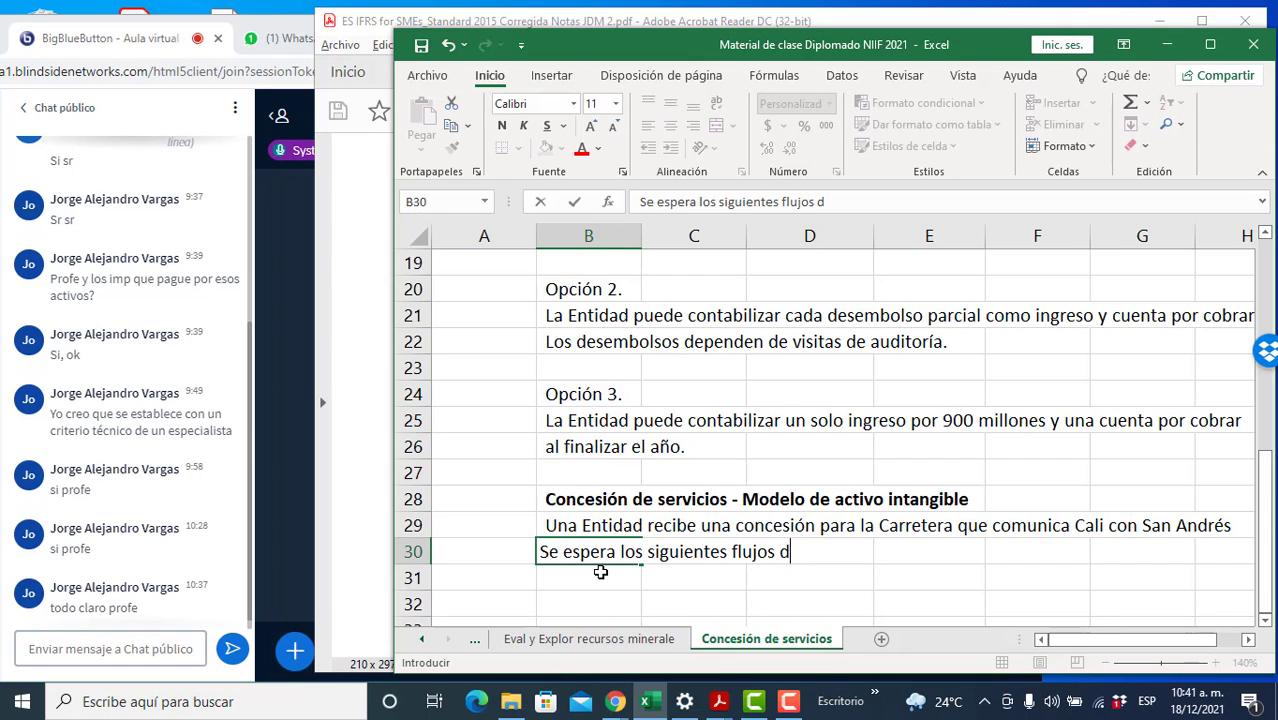
text(e vehículos)
key(Return)
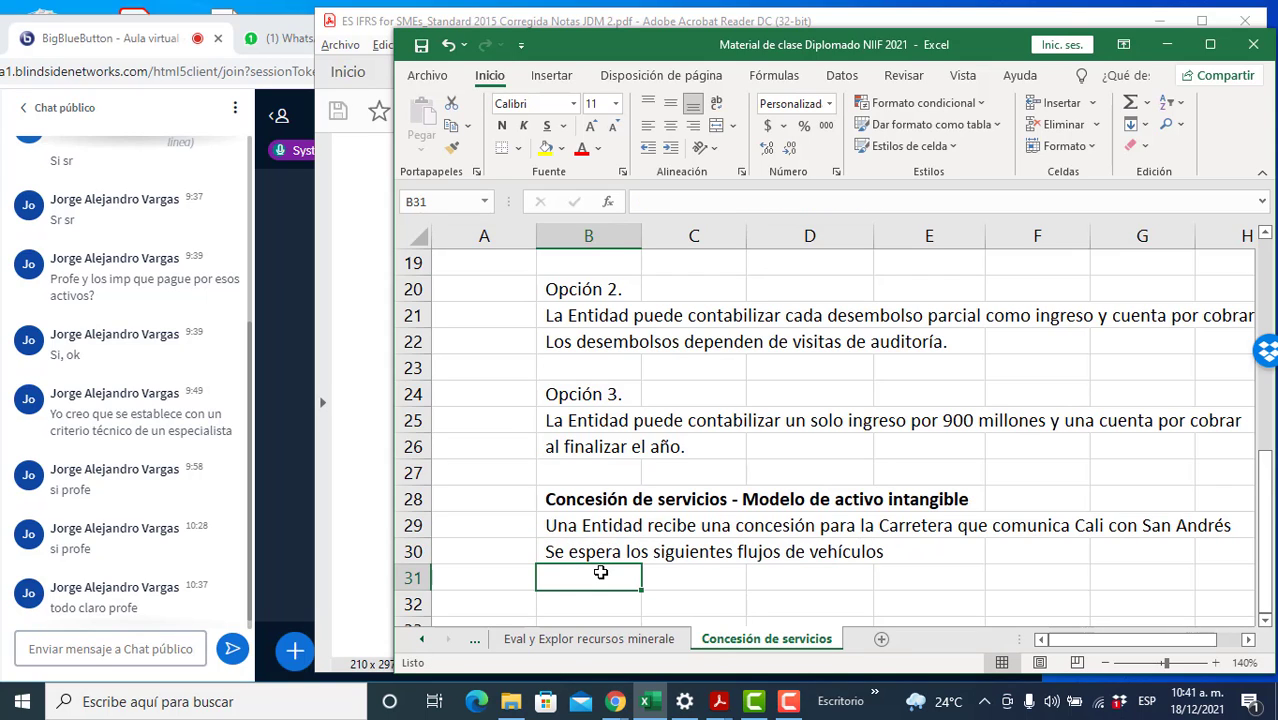
- Enter the column header "Año" in cell A32, leaving row 31 blank
key(Down)
key(Down)
key(Down)
key(Down)
key(Up)
key(Up)
key(Up)
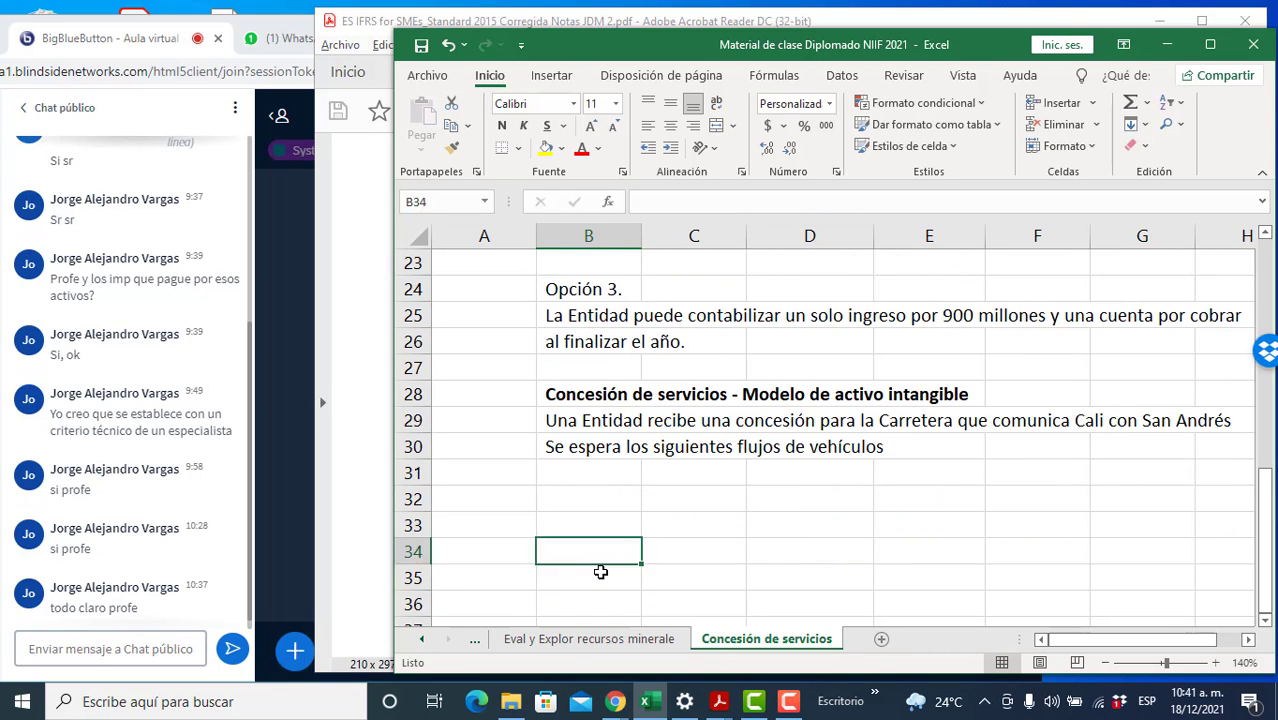
key(Left)
text(Año)
key(Return)
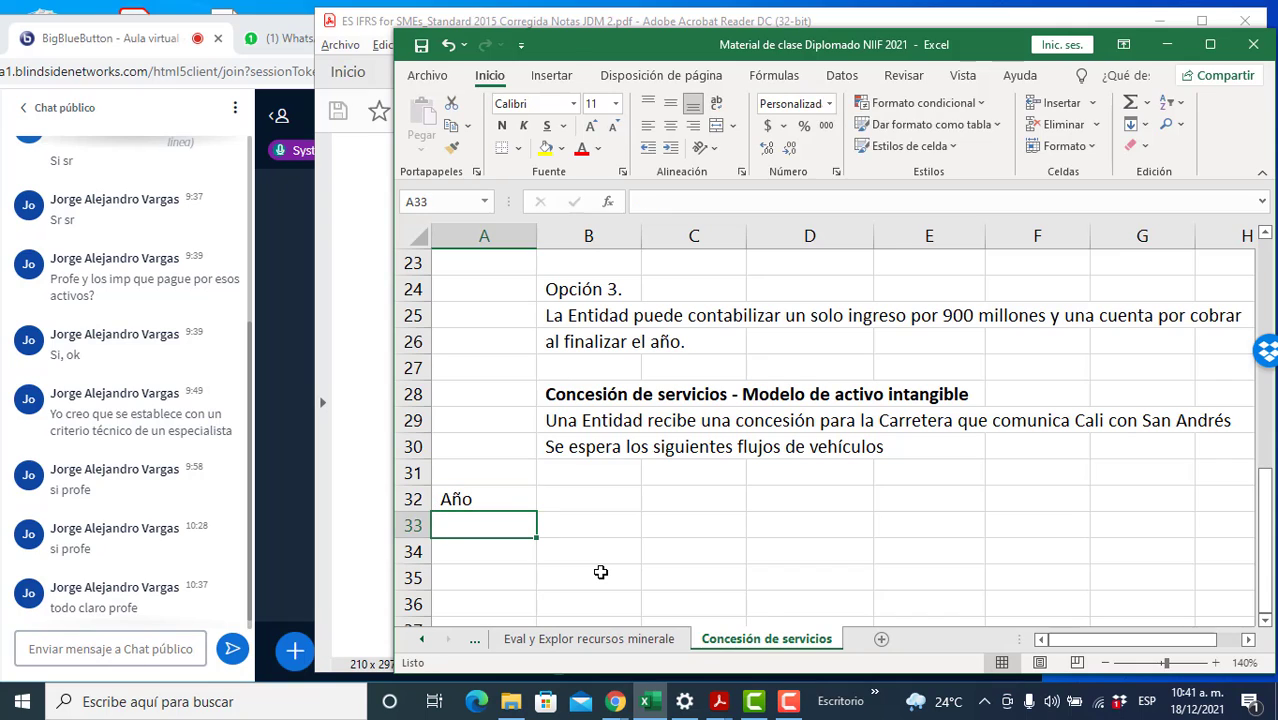
- Number the years 1 to 5 in cells A33 to A37, under the "Año" header
text(1)
key(Return)
text(2)
key(Return)
text(3)
key(Return)
text(4)
key(Return)
text(5)
key(Return)
- Enter the column headers "Cantidad vehículos" in B32 and "Valor peaje" in C32
key(Up)
key(Up)
key(Up)
key(Up)
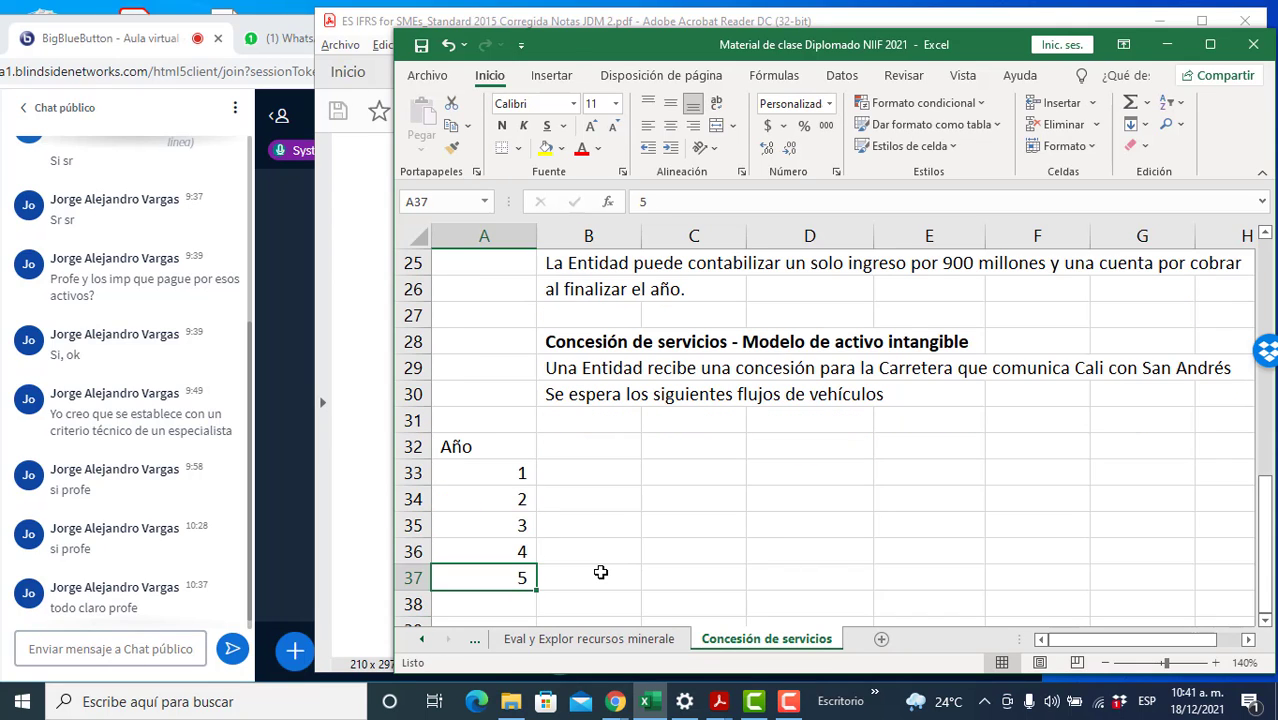
key(Up)
key(Up)
key(Right)
text(C)
key(BackSpace)
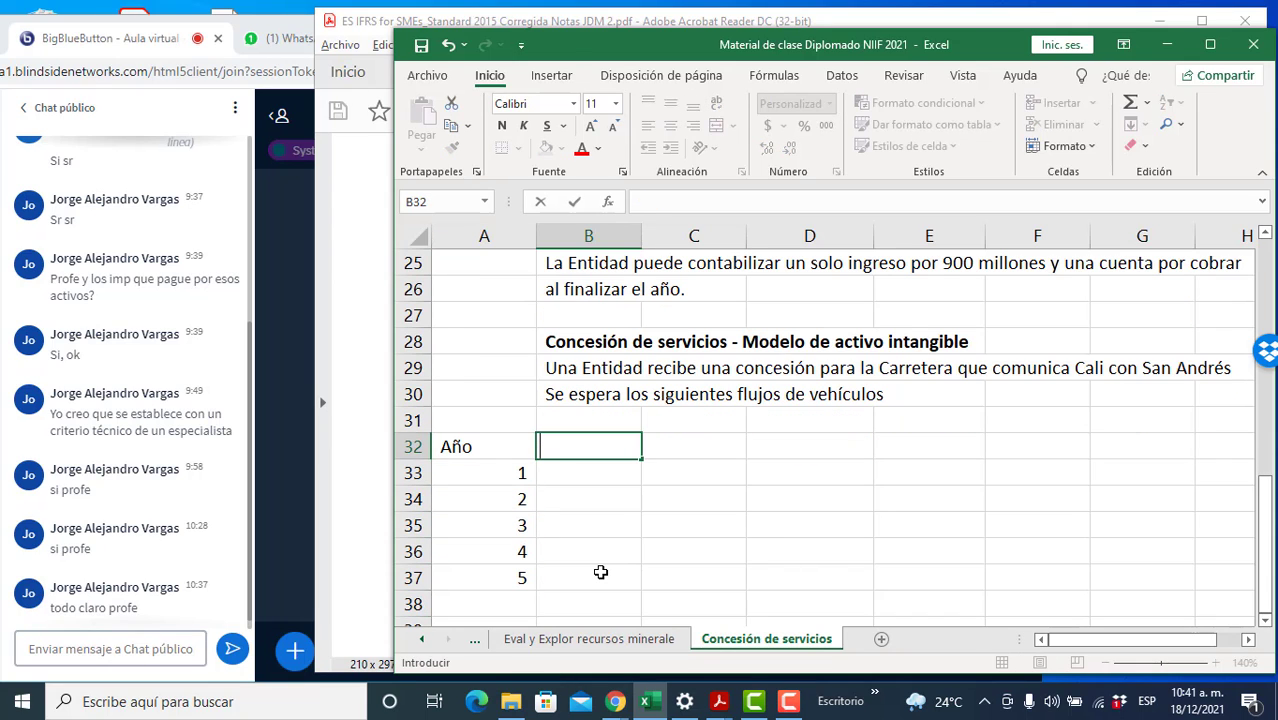
text(Cantidad vehículos)
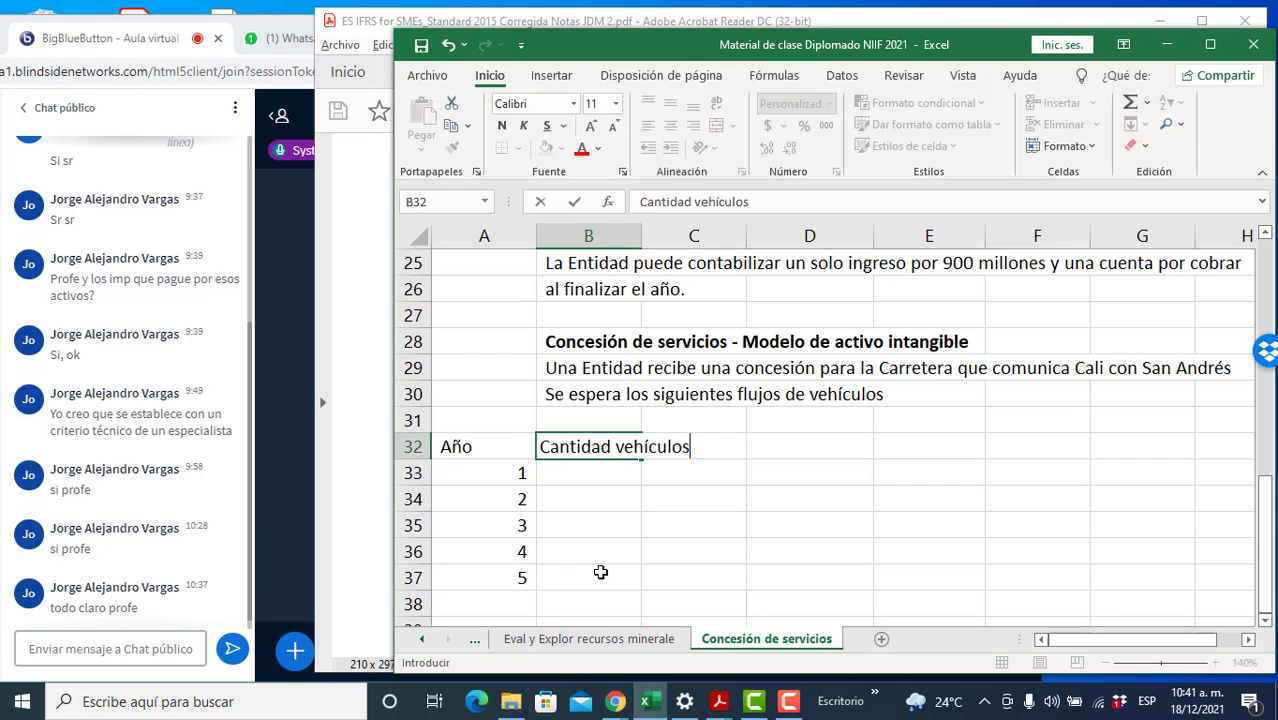
key(Tab)
text(Valor peaje)
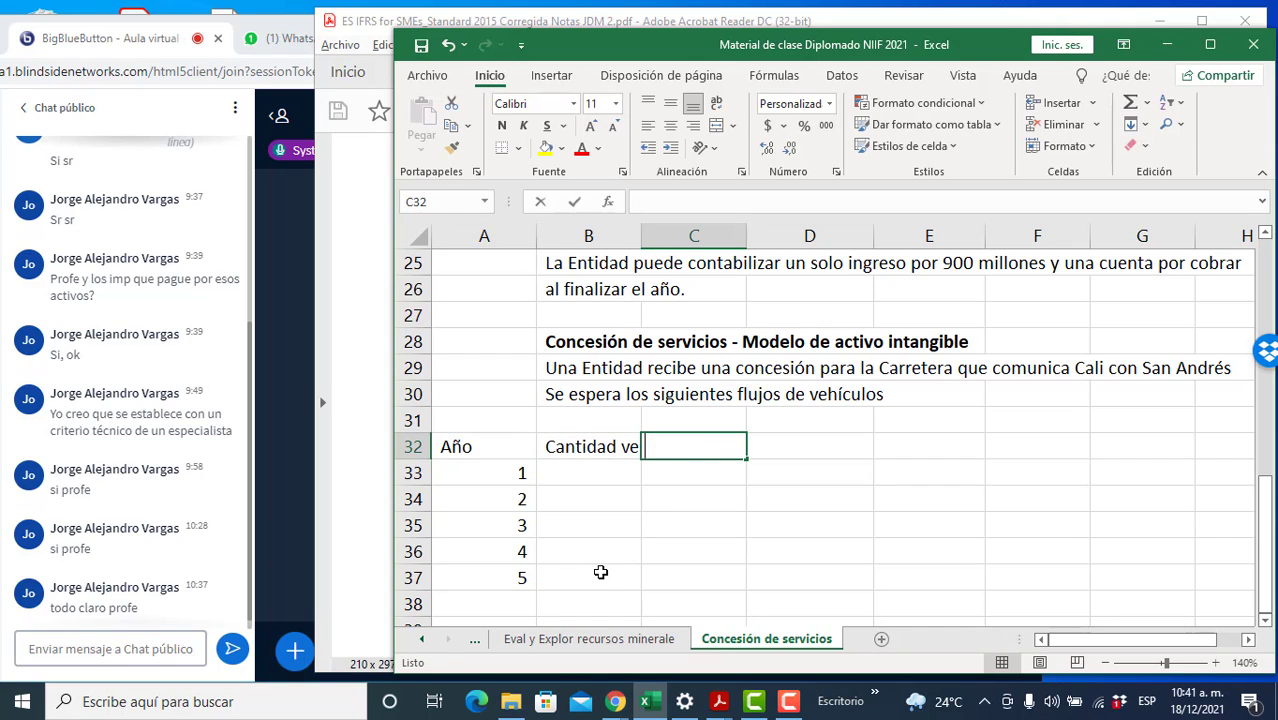
key(Return)
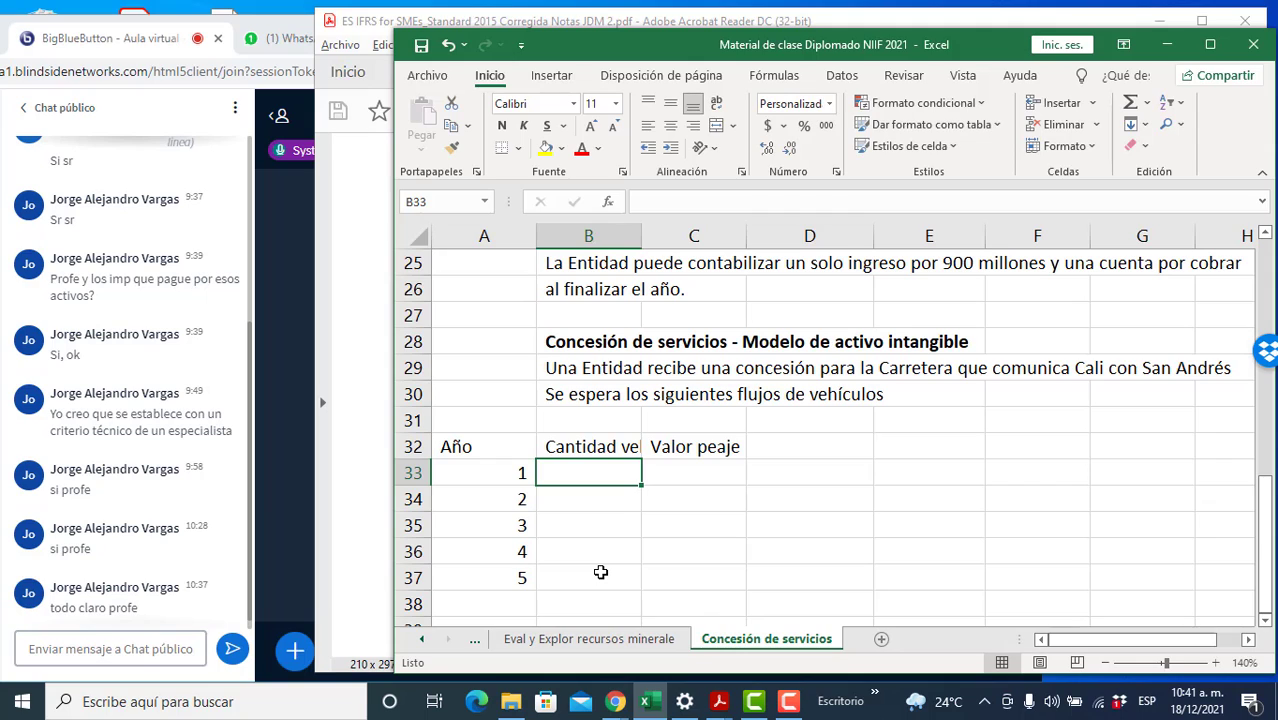
- Add the column header "Total" in cell D32
key(Up)
key(Right)
key(Right)
key(Right)
key(Left)
text(Total)
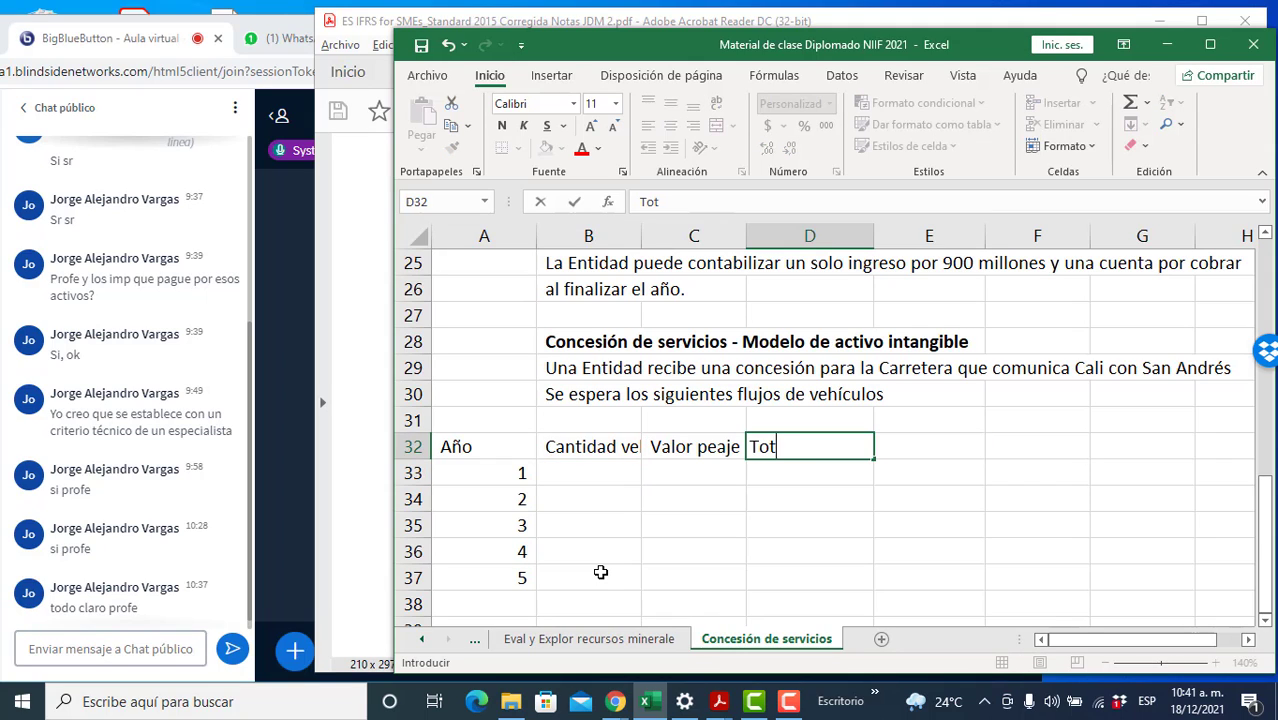
key(Return)
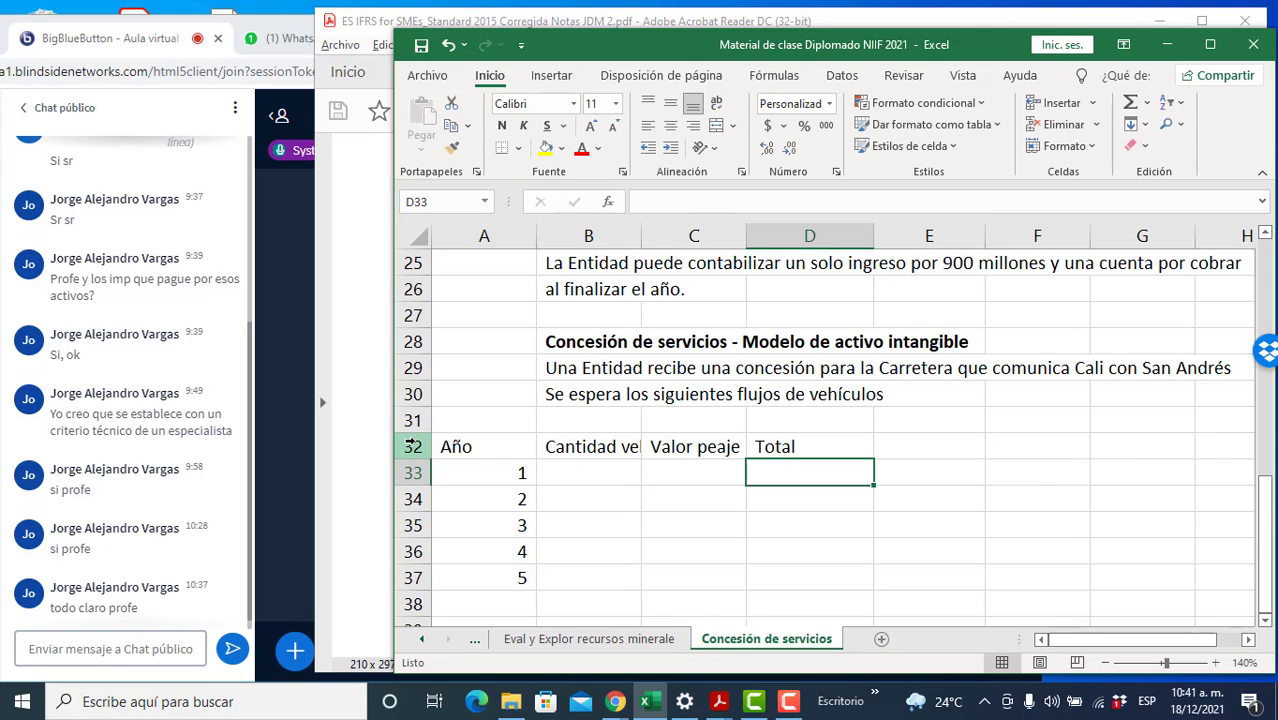
- Format header row 32 as bold with wrapped text, centered both horizontally and vertically
click(413, 446)
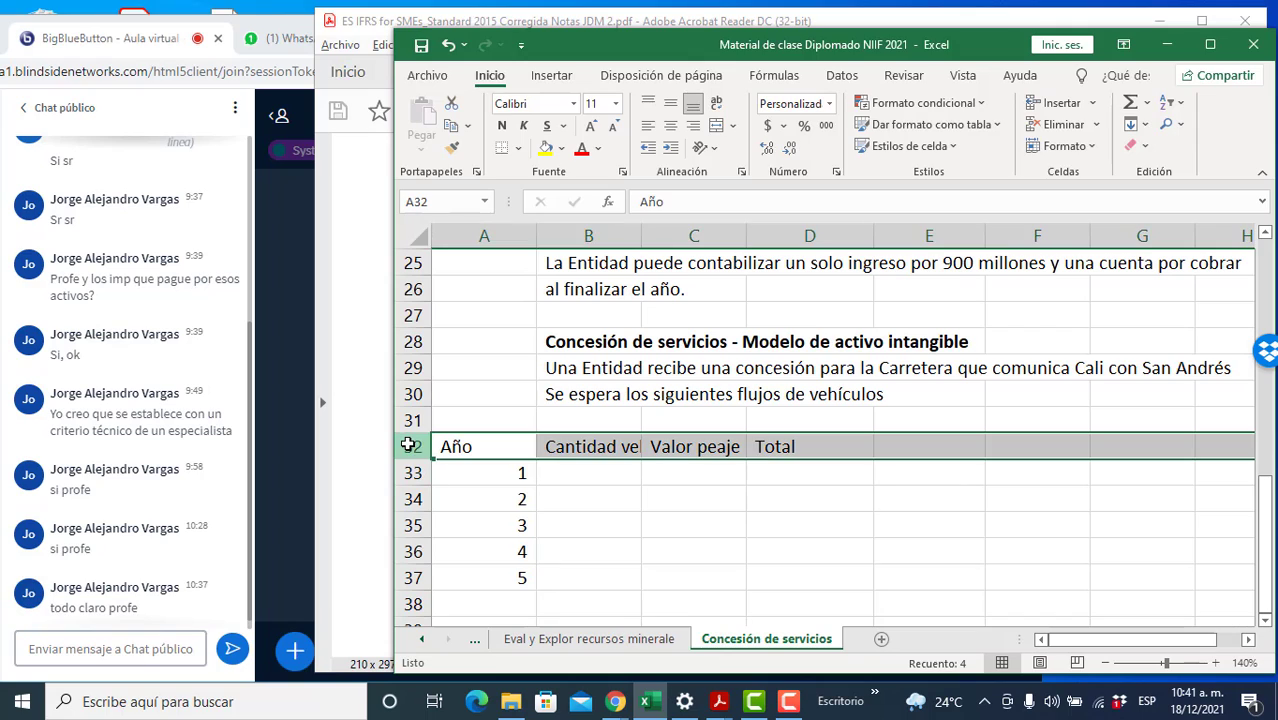
click(670, 128)
key(ctrl+n)
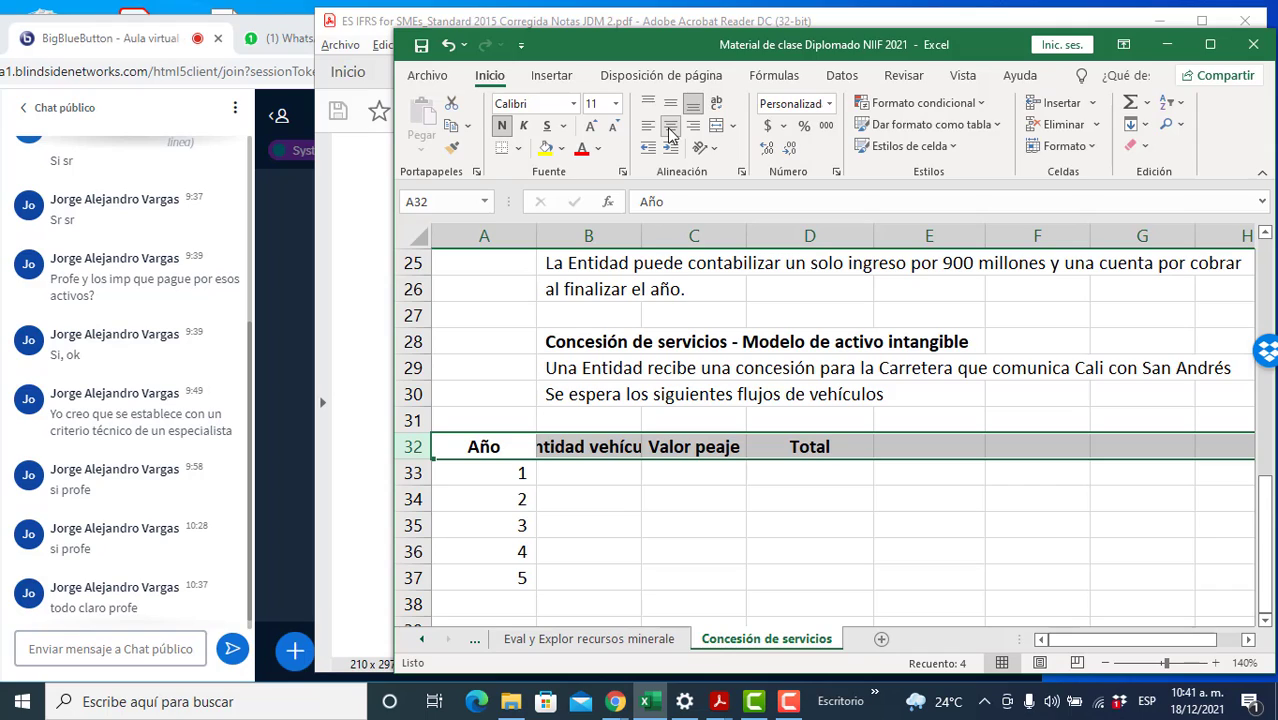
click(716, 104)
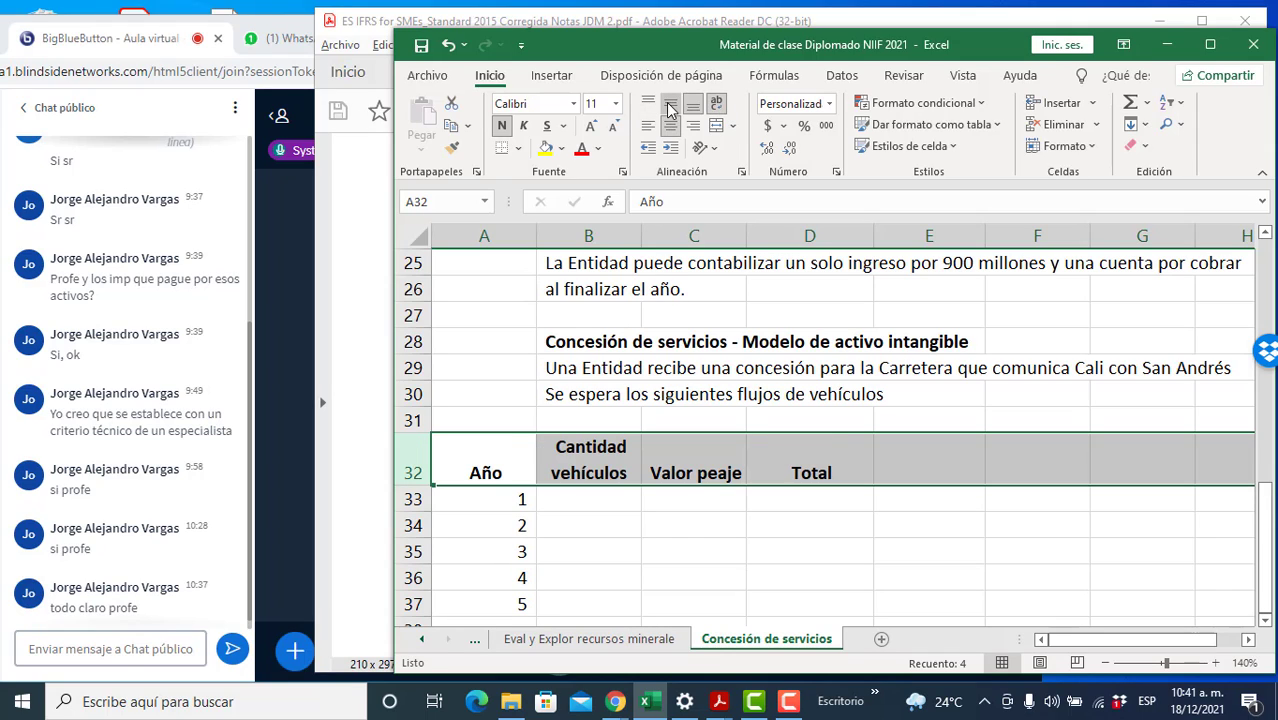
click(670, 108)
click(596, 505)
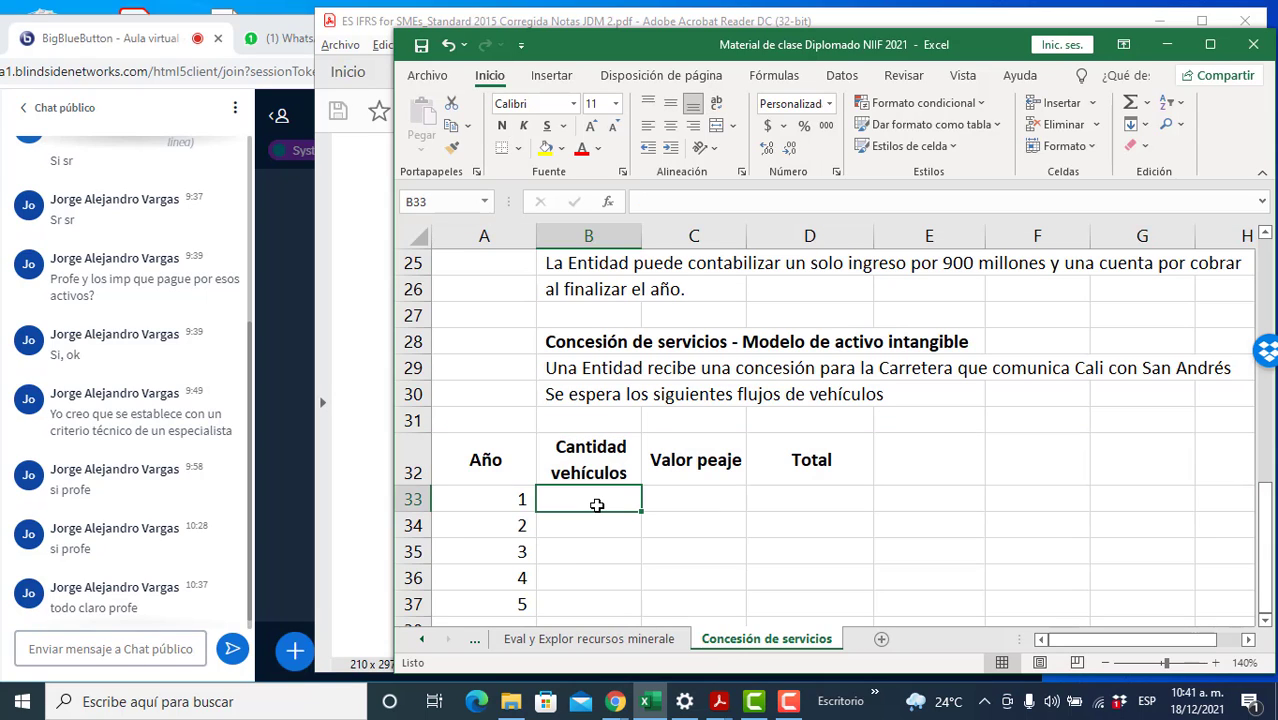
key(Down)
key(Down)
key(Down)
key(Down)
key(Down)
key(Down)
key(Down)
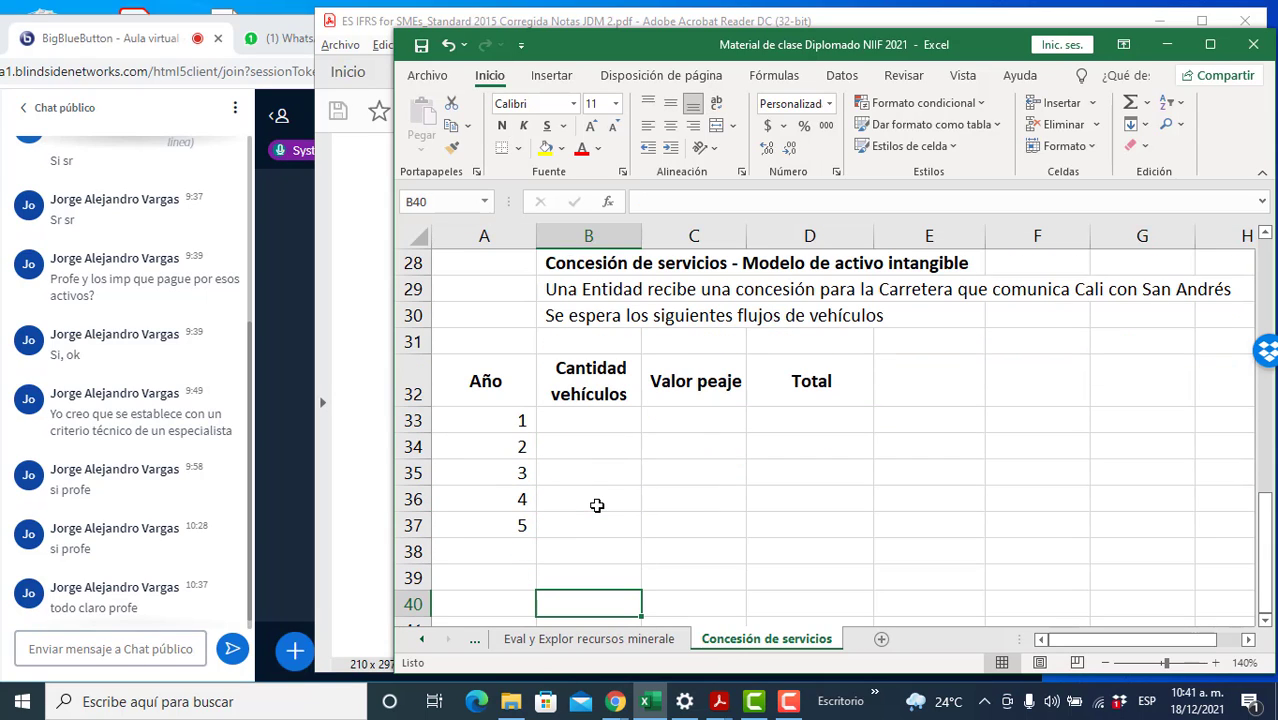
- Mute the computer's speakers and return to the worksheet
click(1052, 701)
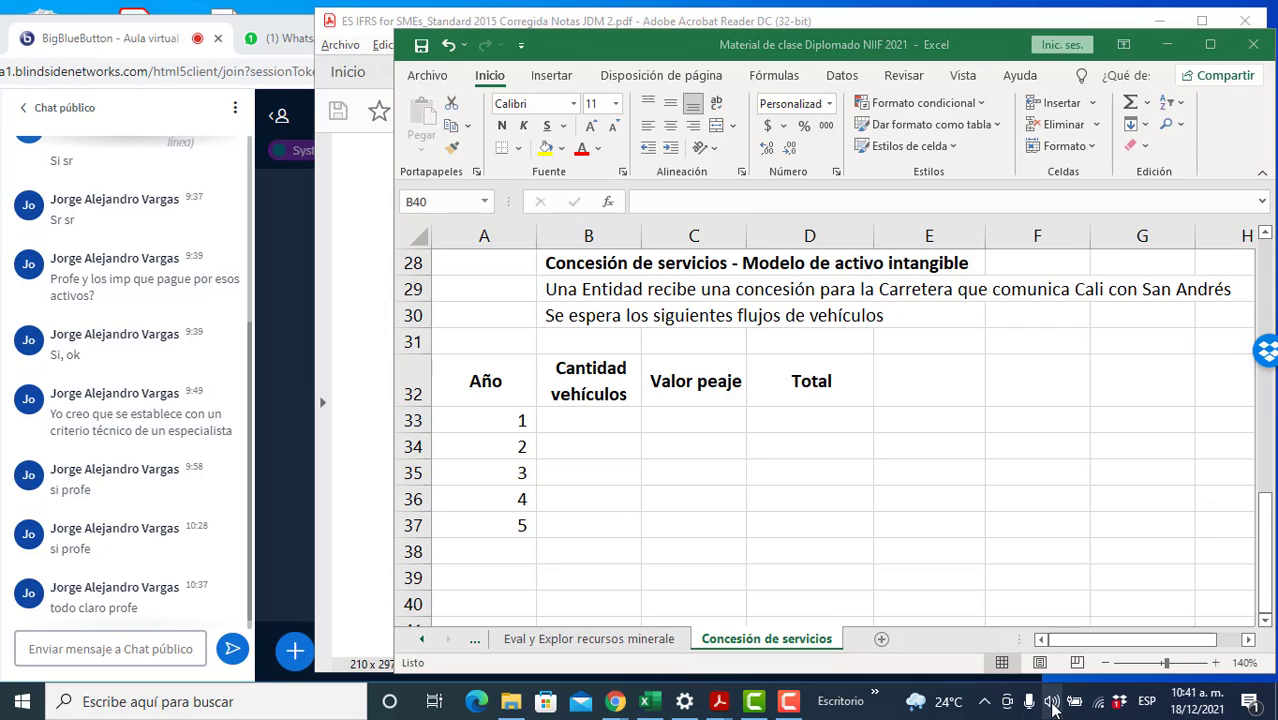
click(967, 656)
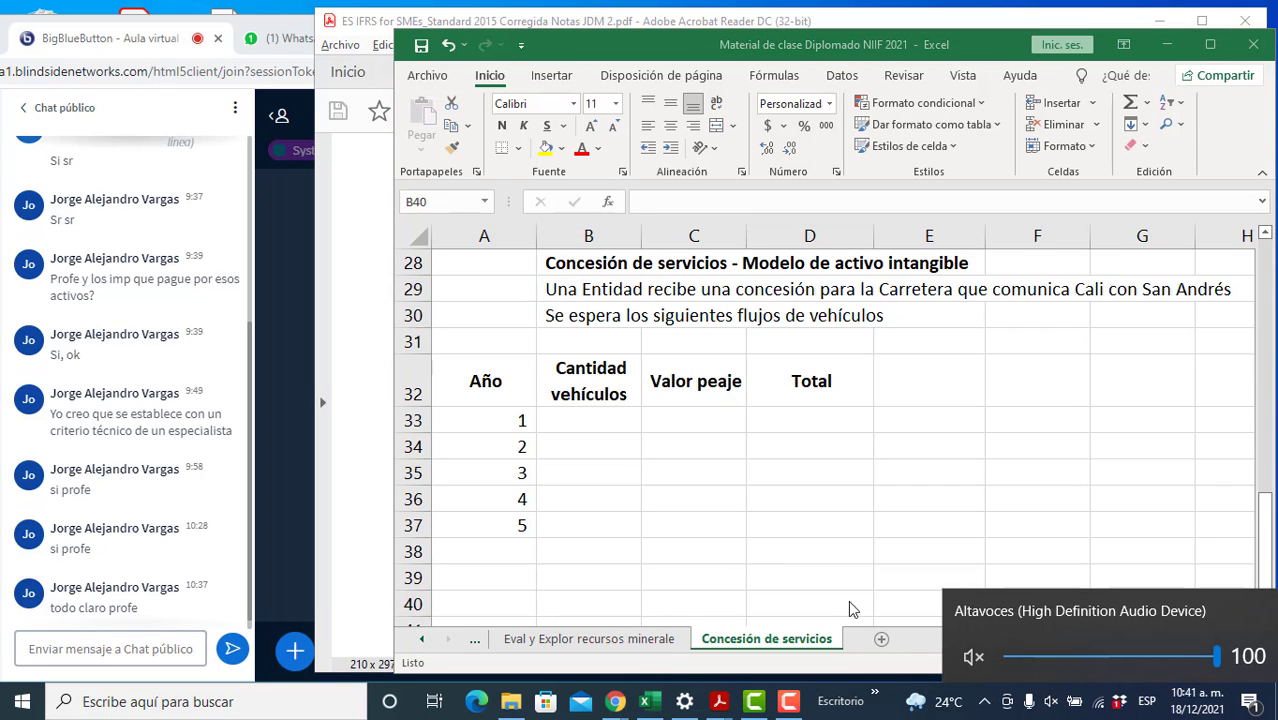
click(559, 428)
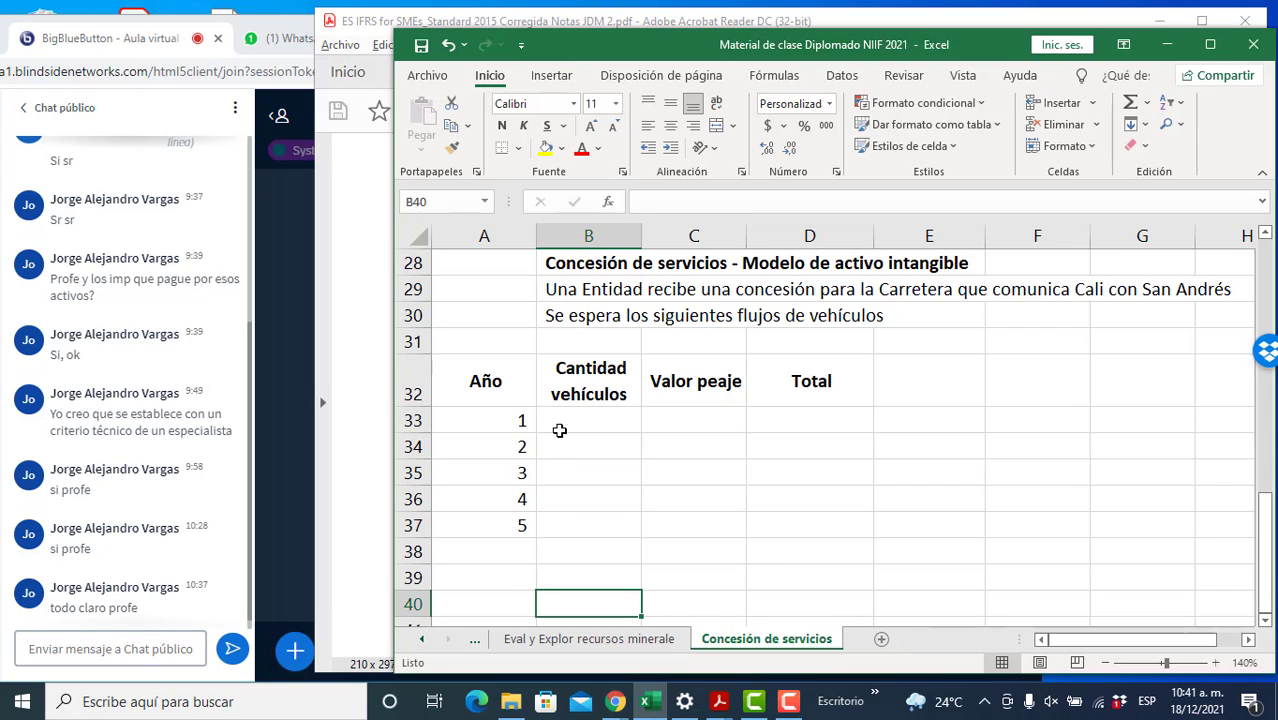
- Enter the yearly vehicle quantities 800.000, 850.000, 900.000, 950.000 and 1.200.000 in cells B33 to B37
click(559, 428)
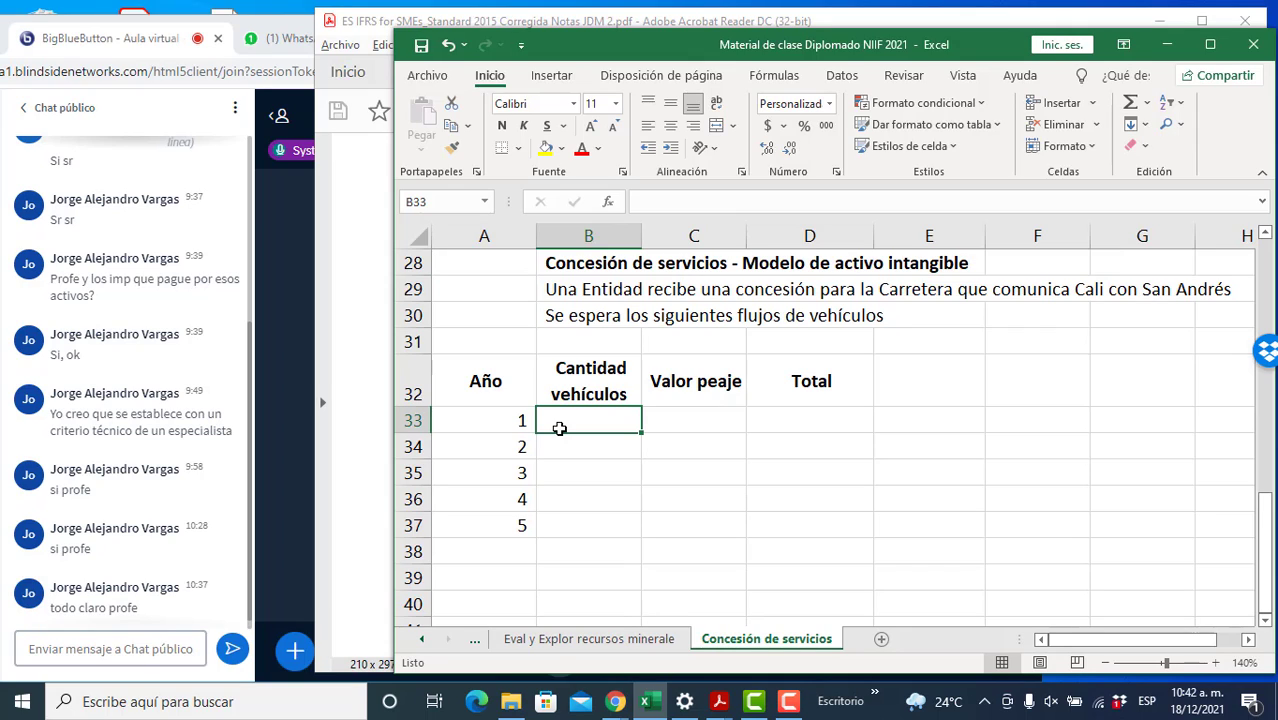
text(800000)
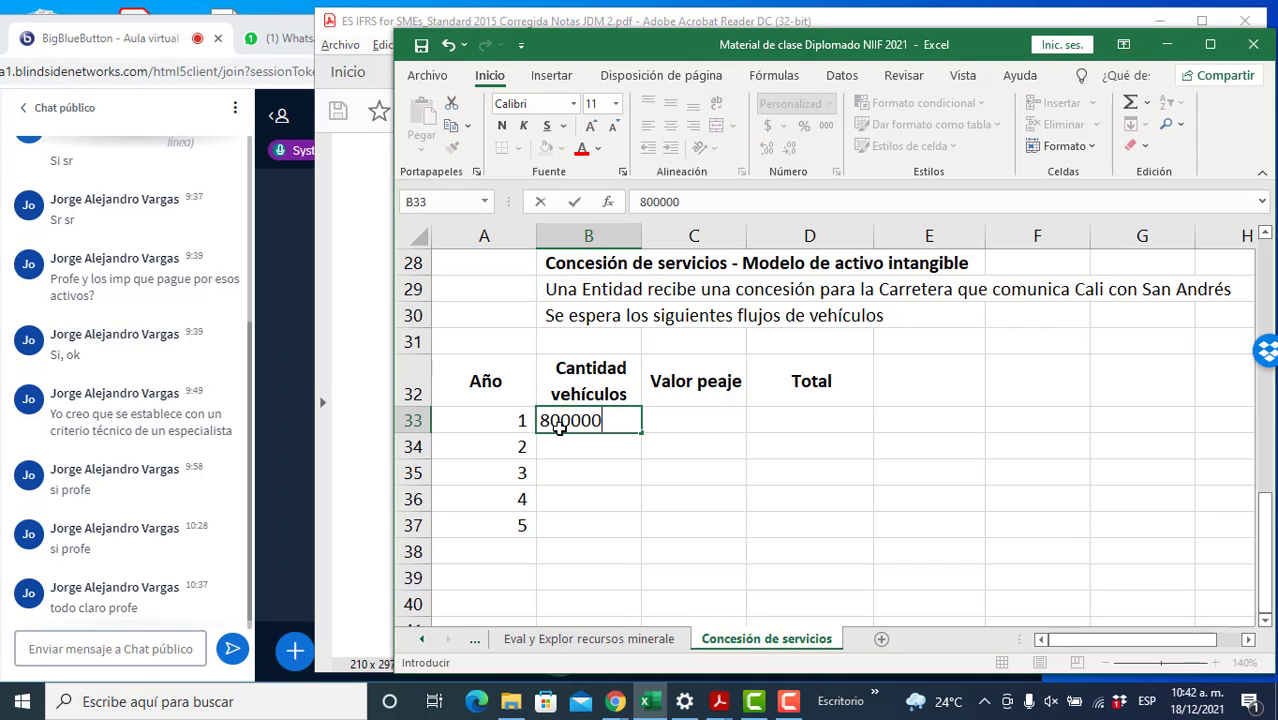
key(Return)
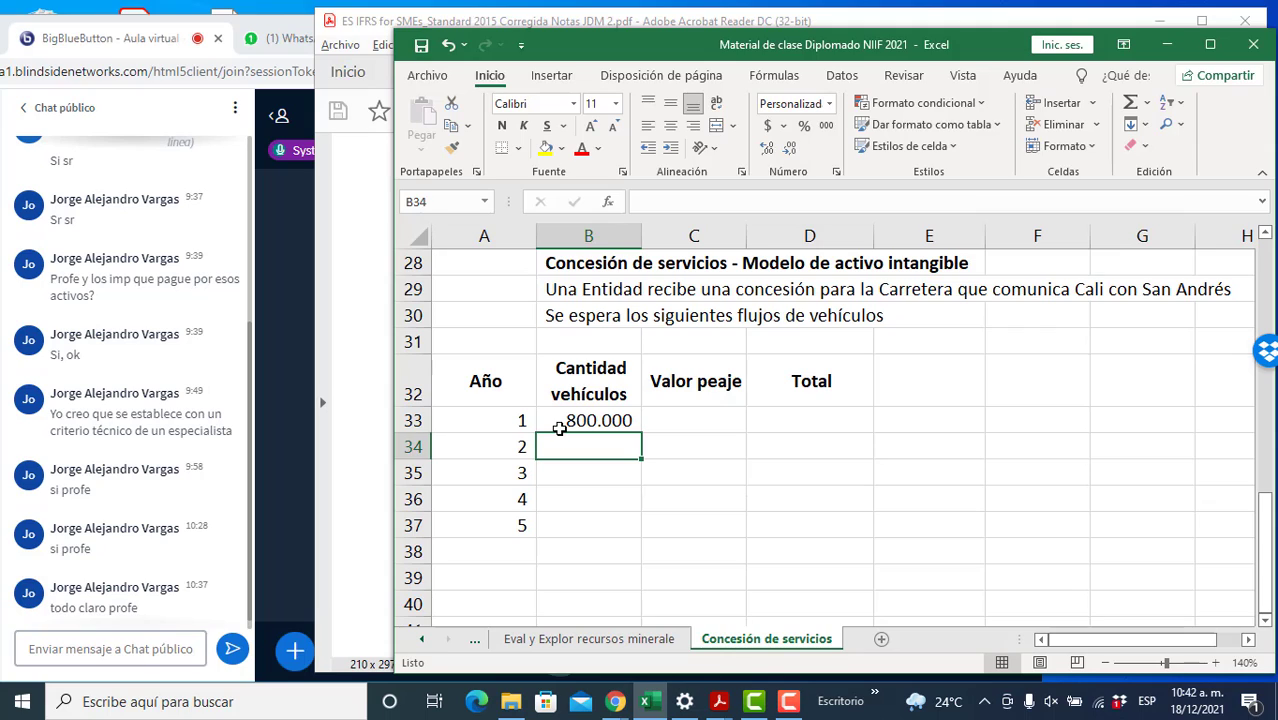
text(850000)
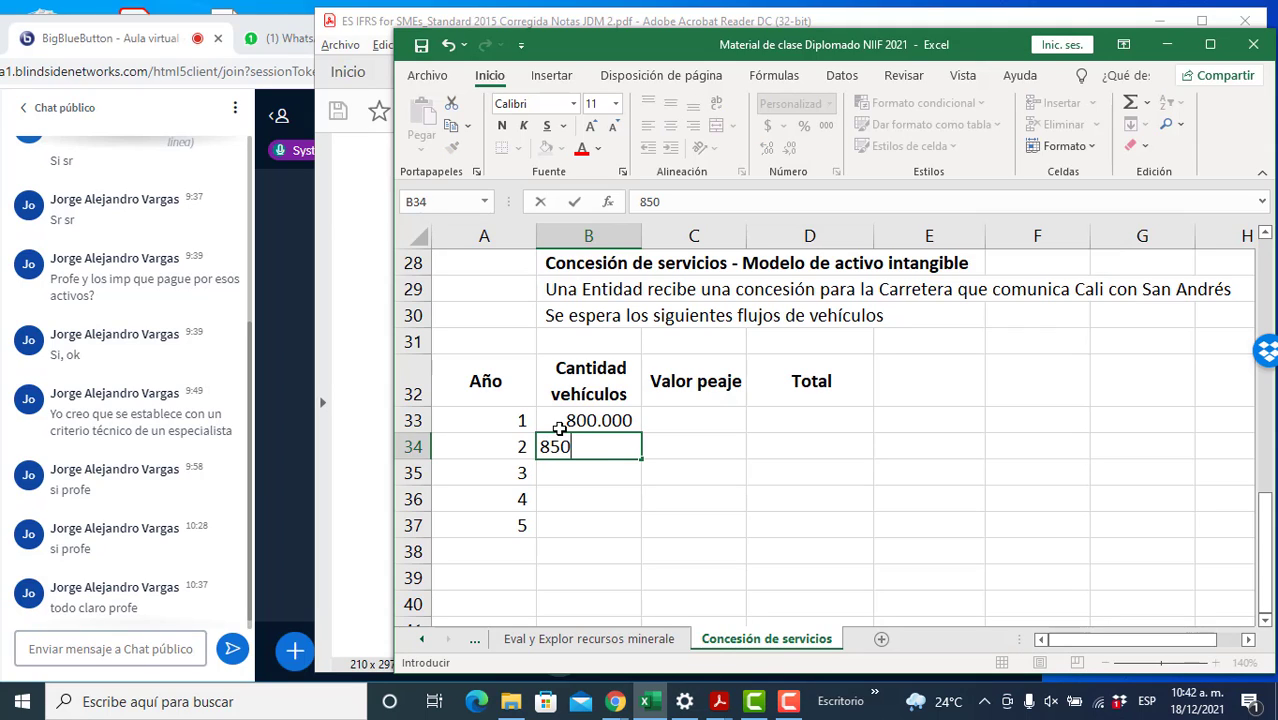
key(Return)
text(900000)
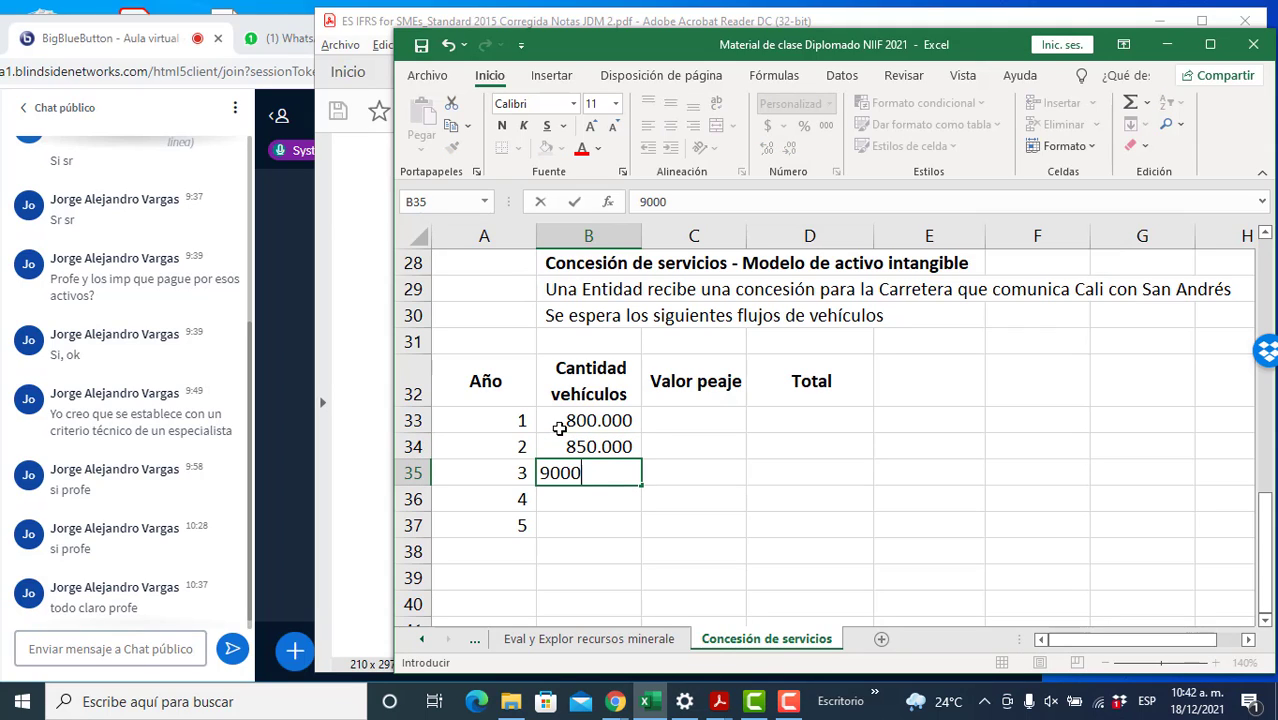
key(Return)
text(9)
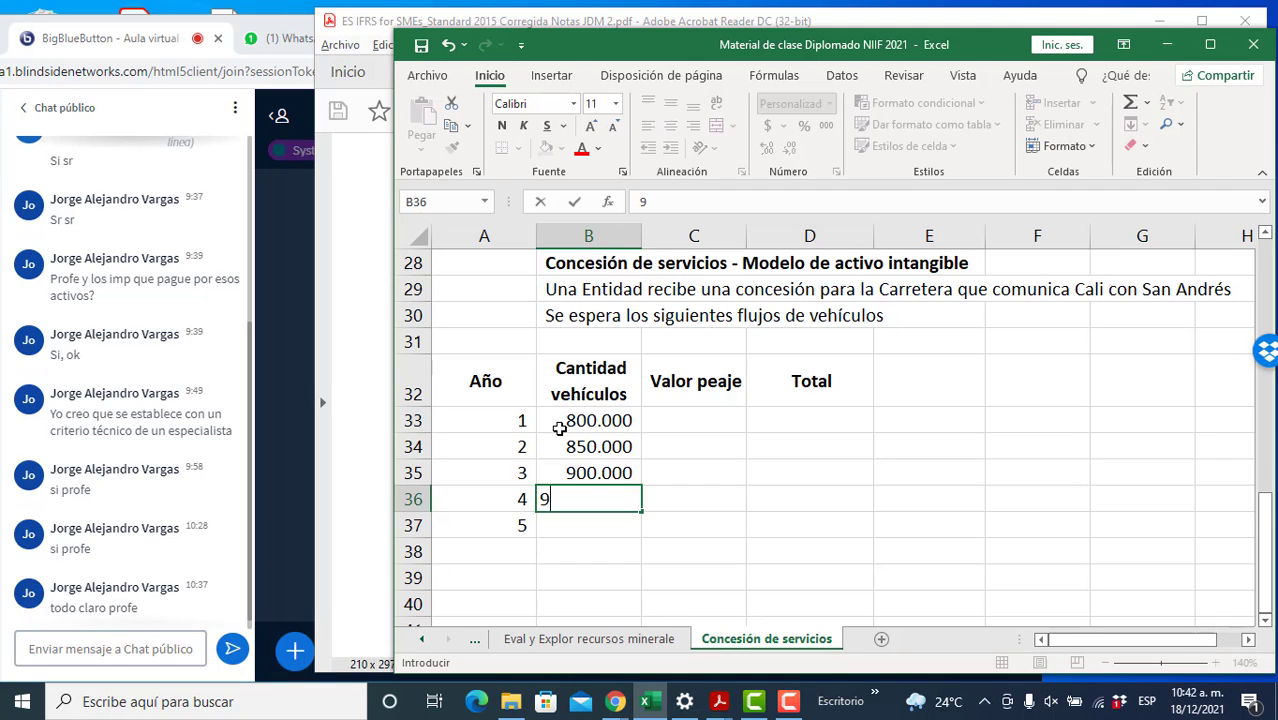
text(50.00000)
key(Return)
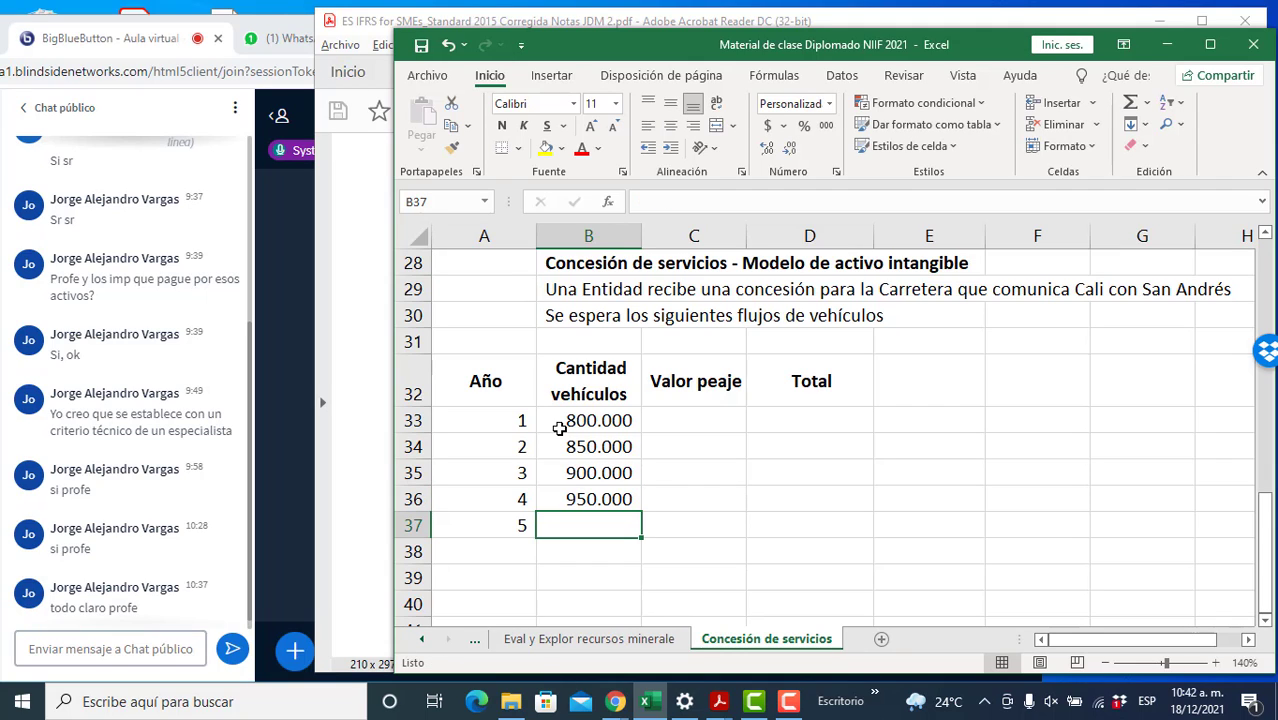
text(1200000)
key(Return)
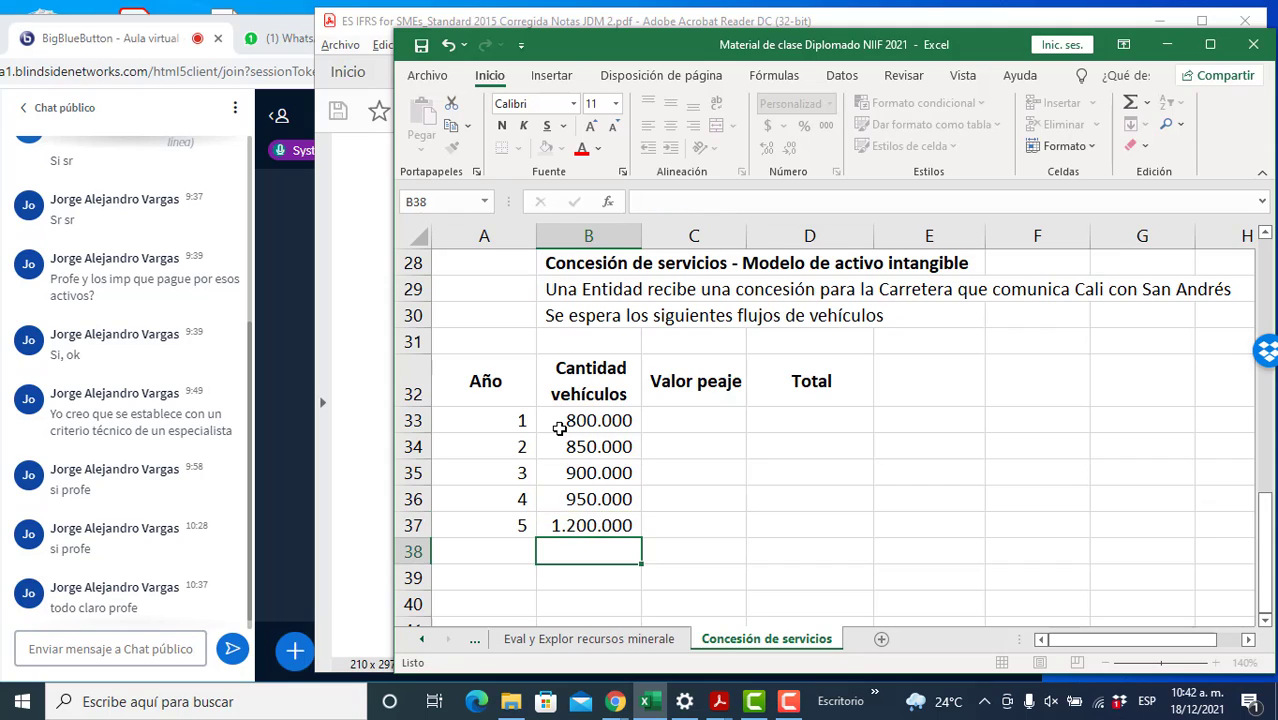
- Enter 12.000 as the year 1 toll value in cell C33
key(Up)
key(Up)
key(Up)
key(Up)
key(Up)
key(Right)
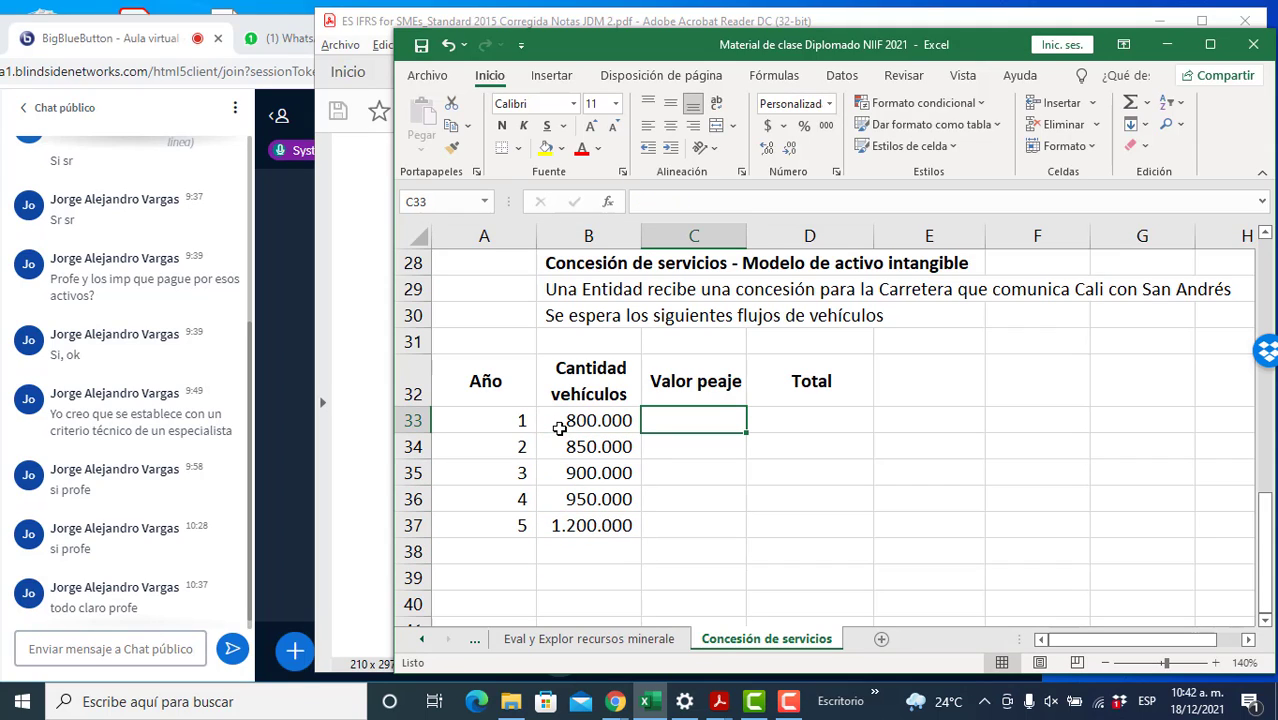
text(12)
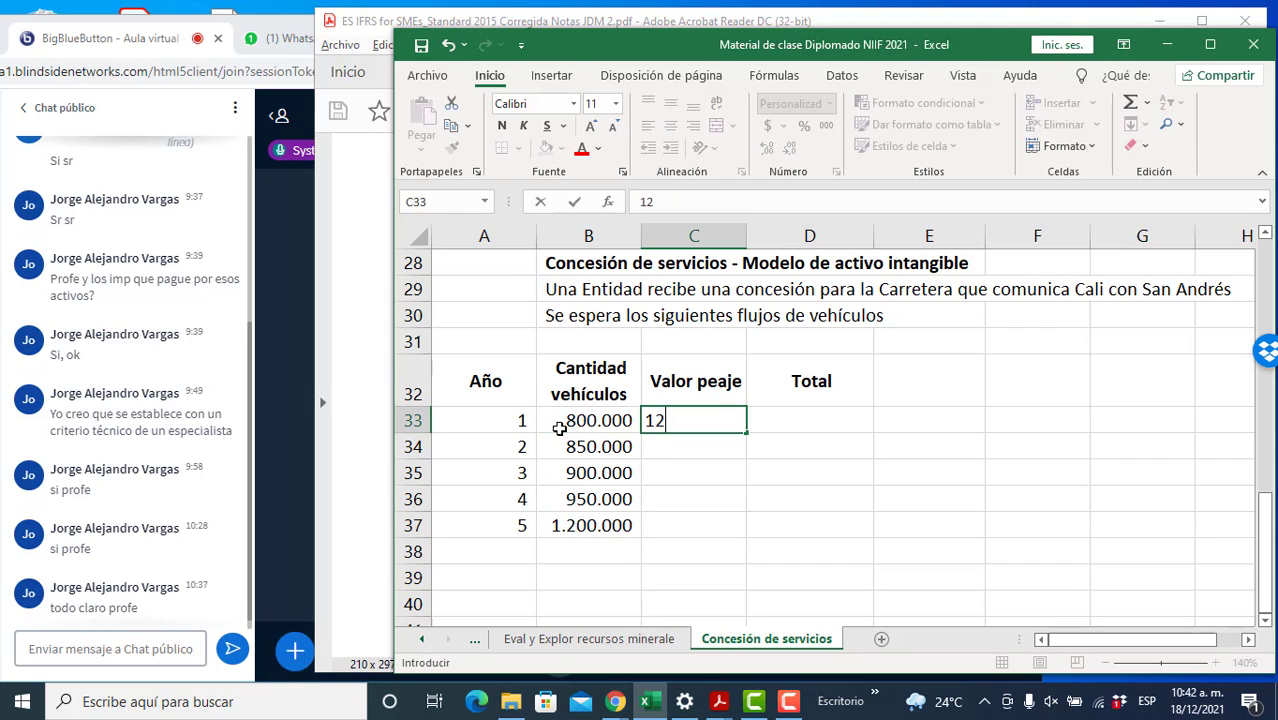
text(.000)
key(Return)
- Calculate the year 2 toll in C34 with the formula +C33*1,025
text(+)
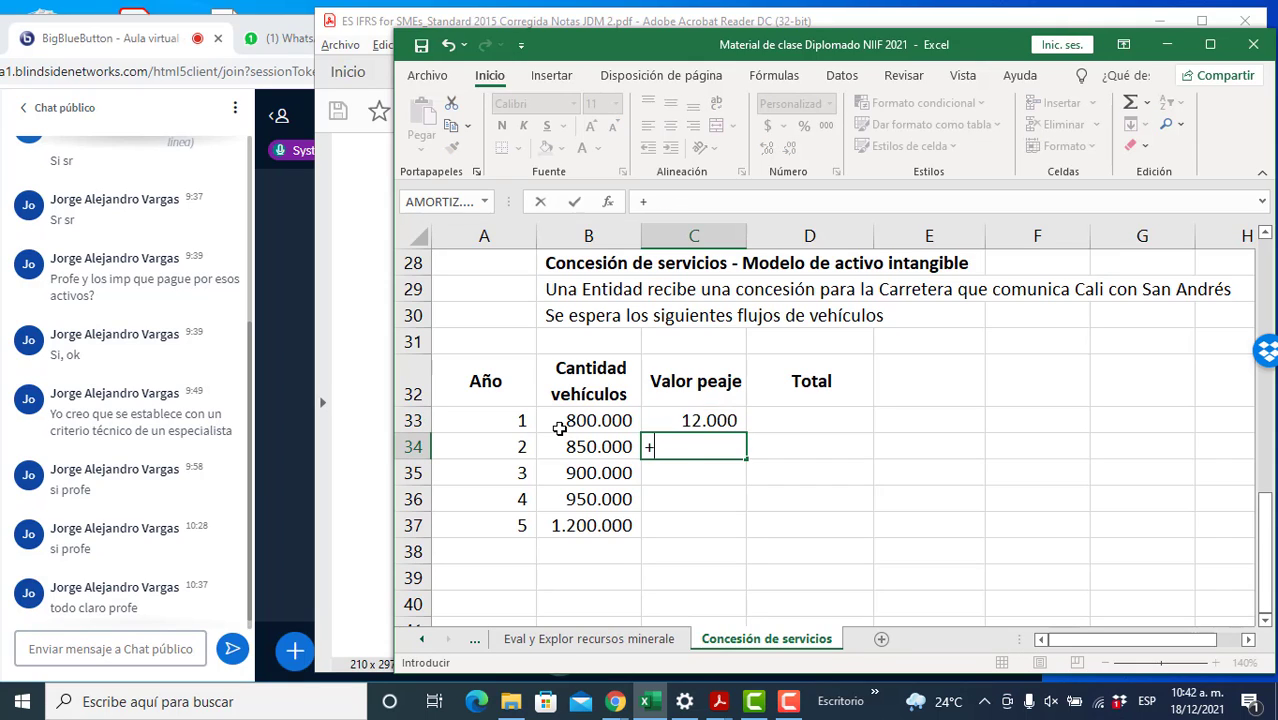
key(Up)
text(*1,)
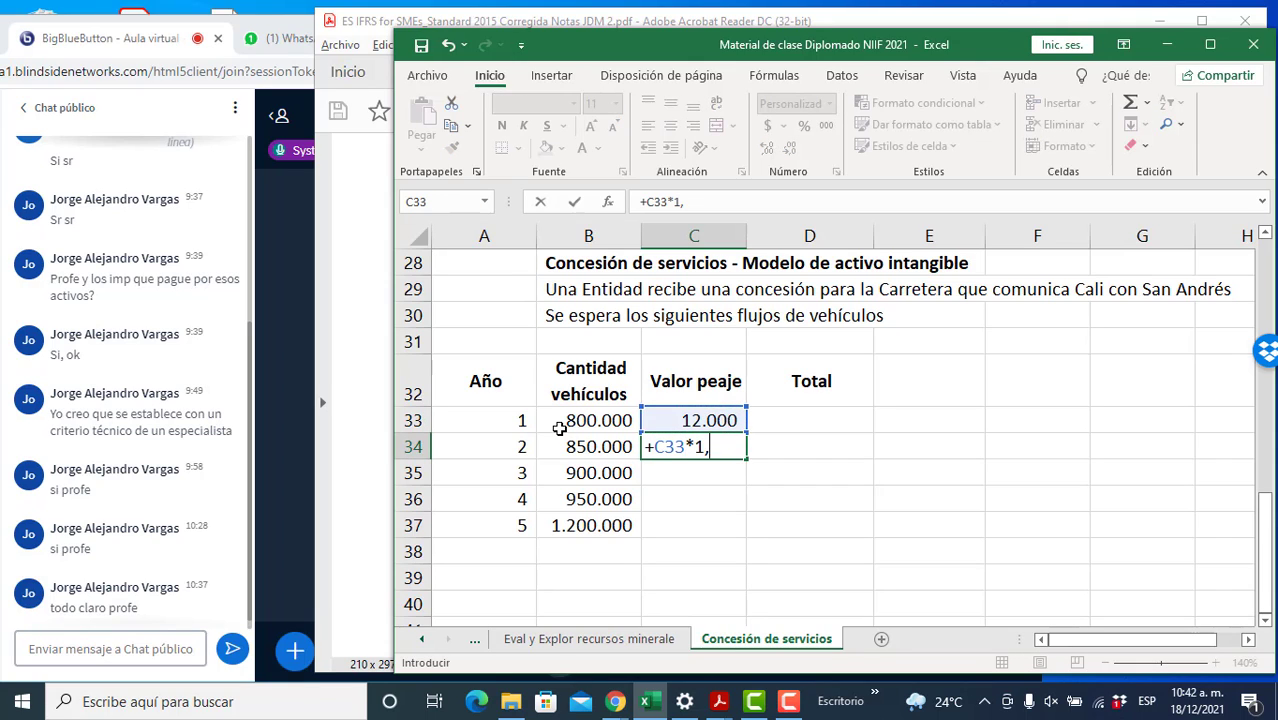
text(02)
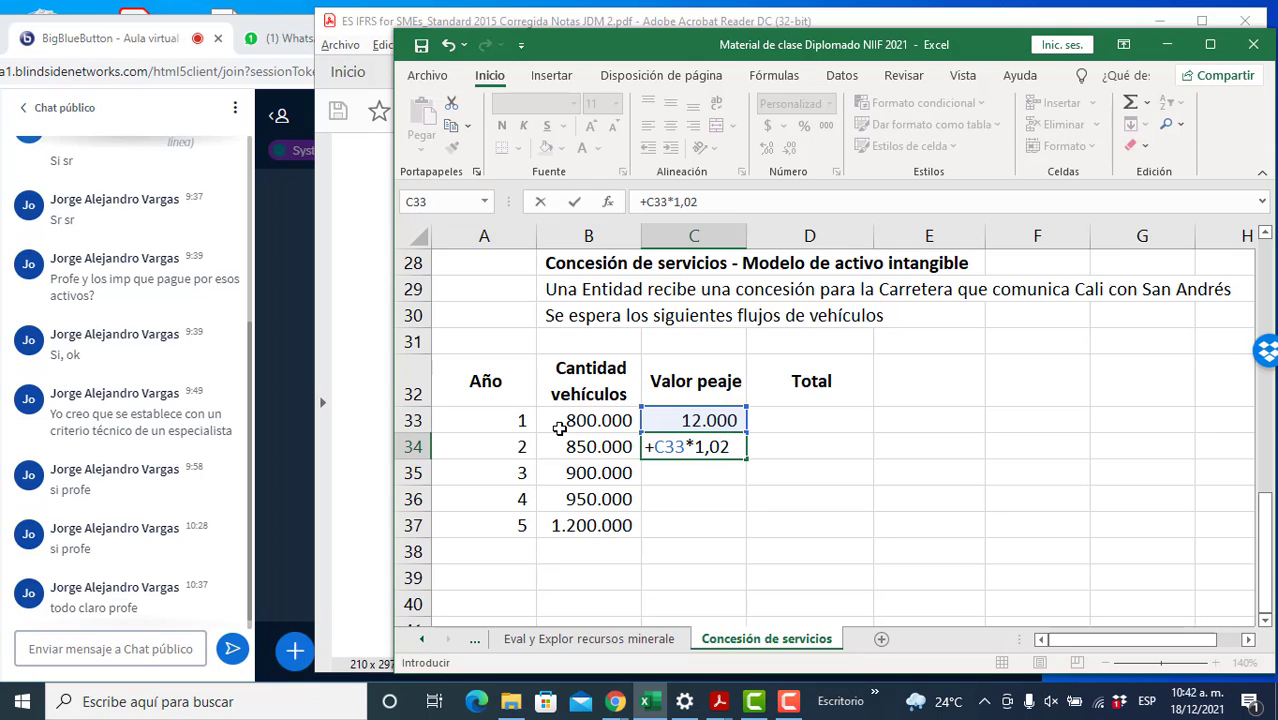
text(5)
key(Return)
- Copy the toll increase formula from C34 to cells C35 through C37
key(Up)
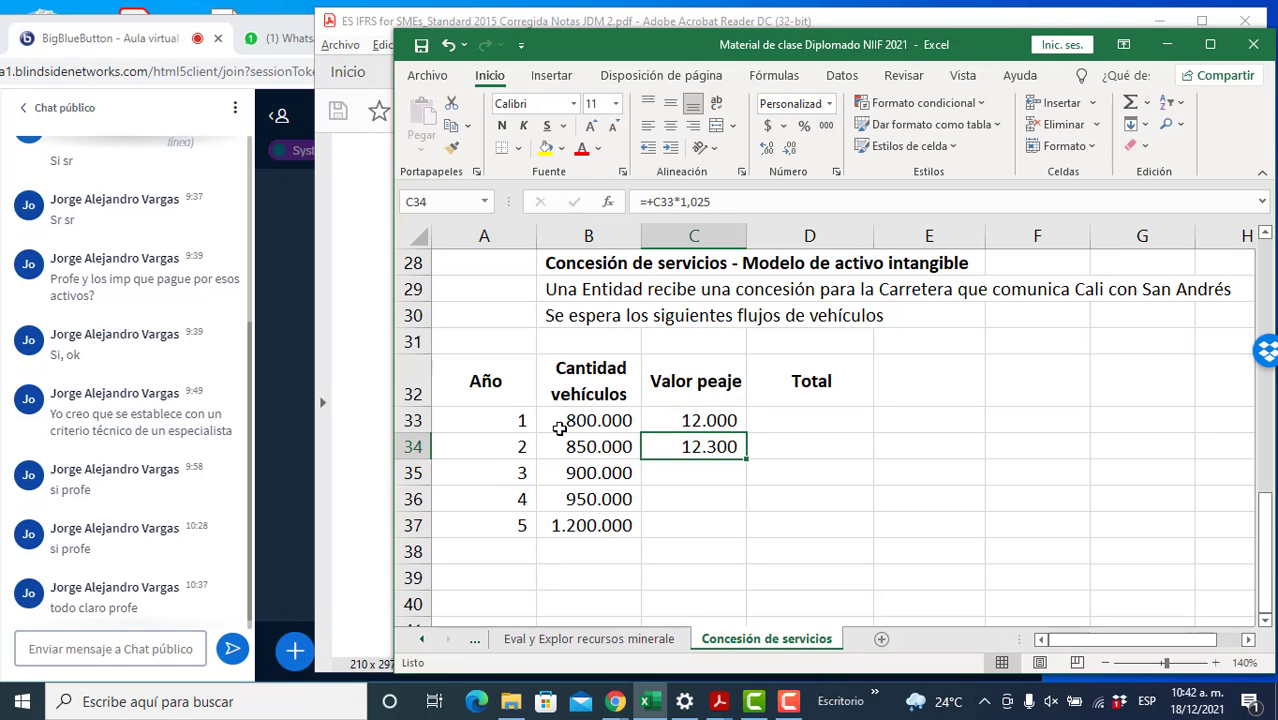
key(ctrl+c)
key(Down)
key(shift+Down)
key(shift+Down)
key(shift+Down)
key(shift+Up)
key(ctrl+v)
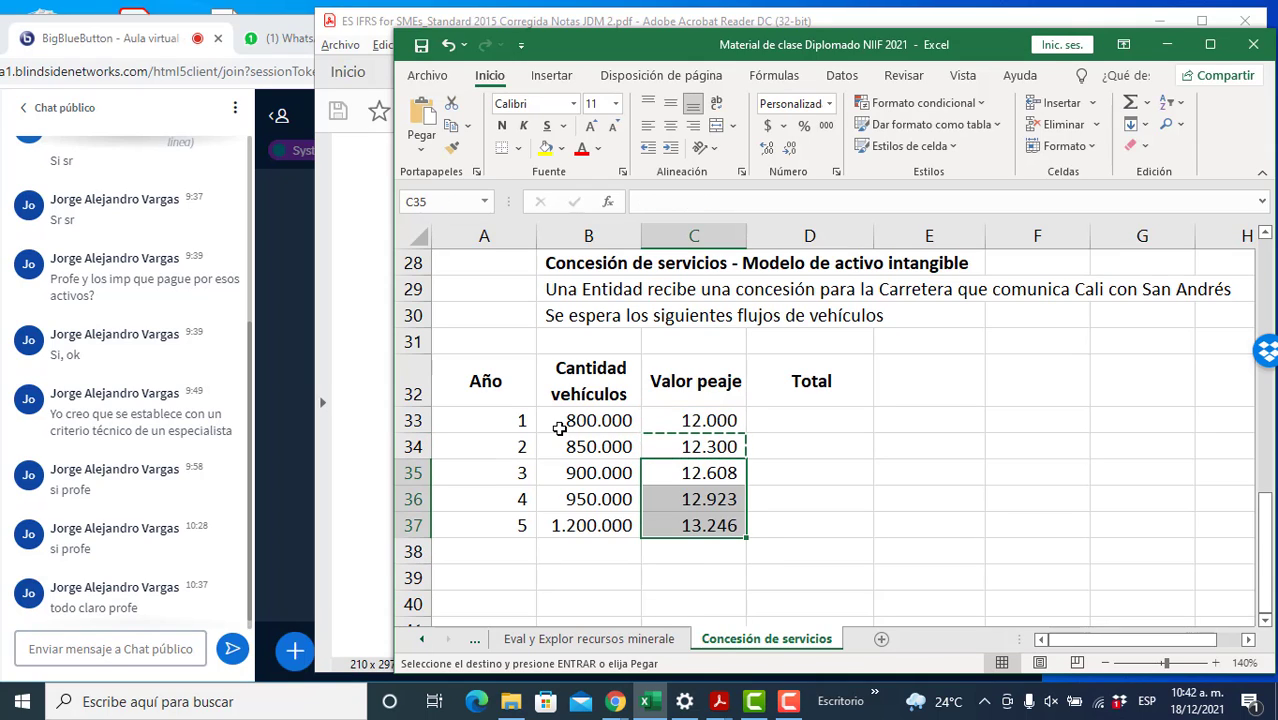
key(Escape)
- Calculate the year 1 total in D33 with the formula +B33*C33
key(Right)
key(Up)
key(Up)
text(+)
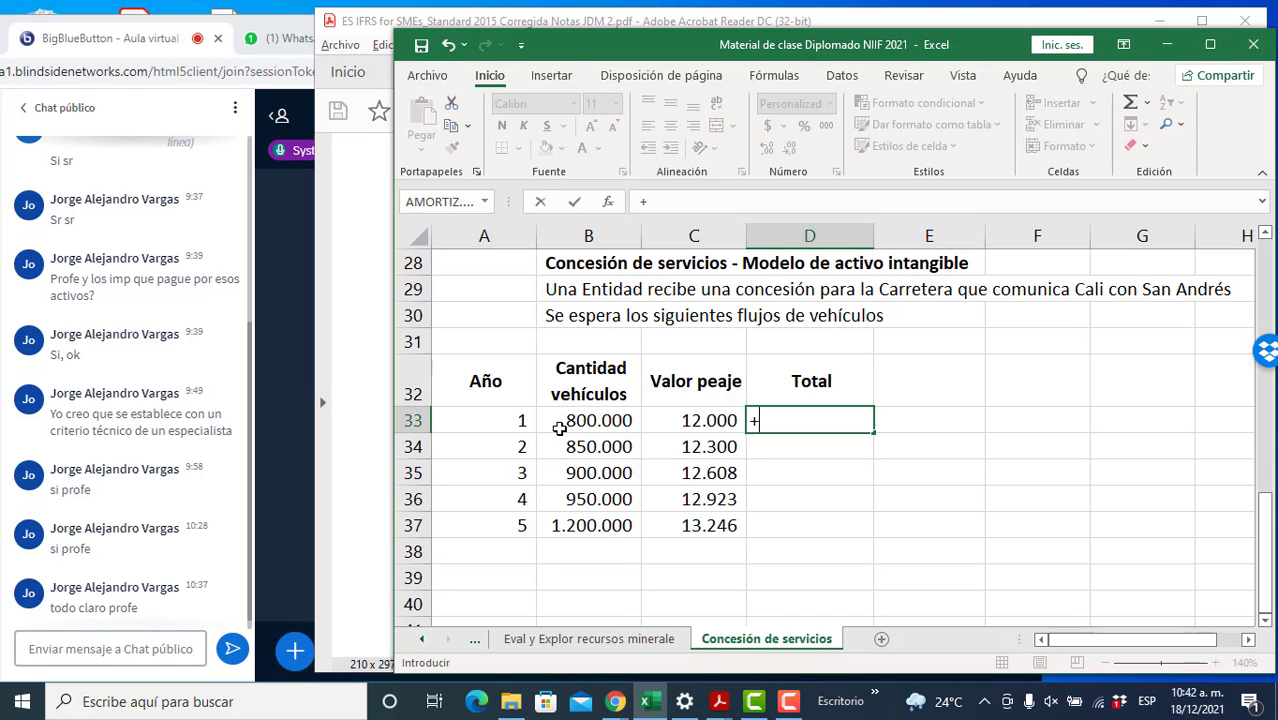
key(Left)
key(Left)
text(*)
key(Left)
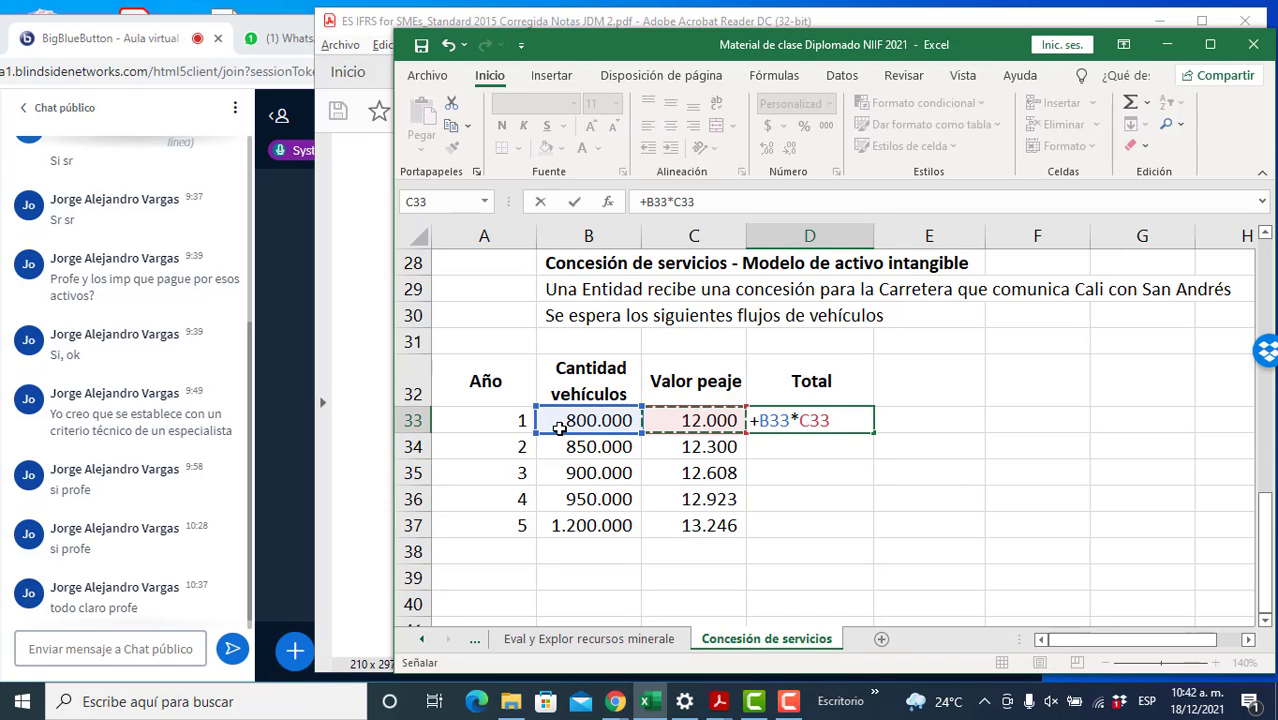
key(ctrl+Return)
- Copy the D33 total formula to D34:D37 and fit column D's width to its contents
key(shift+Down)
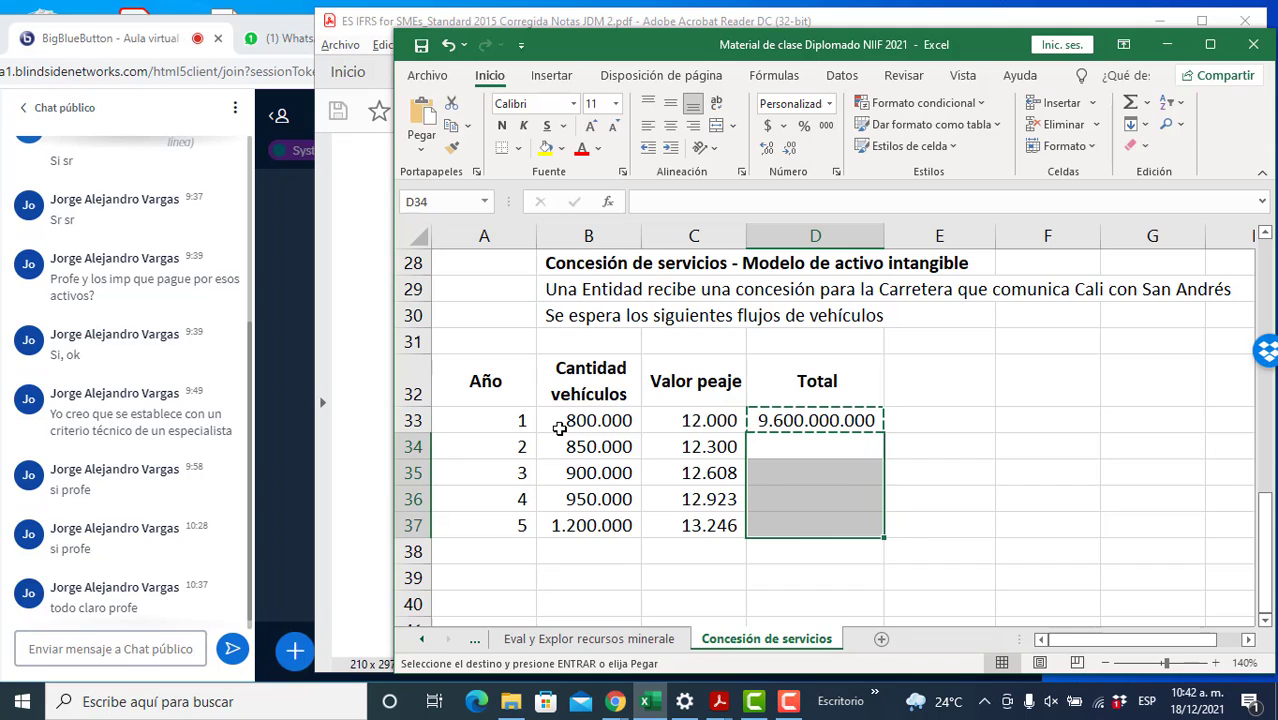
key(Return)
key(Up)
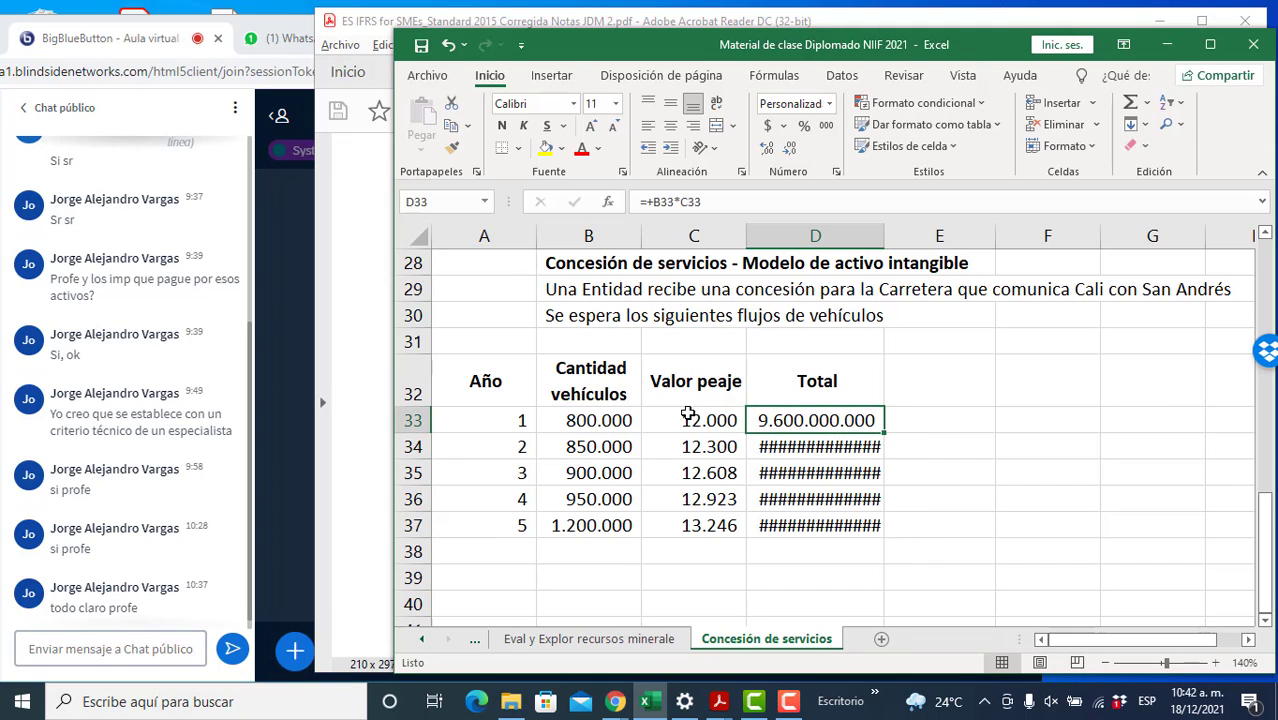
double_click(886, 237)
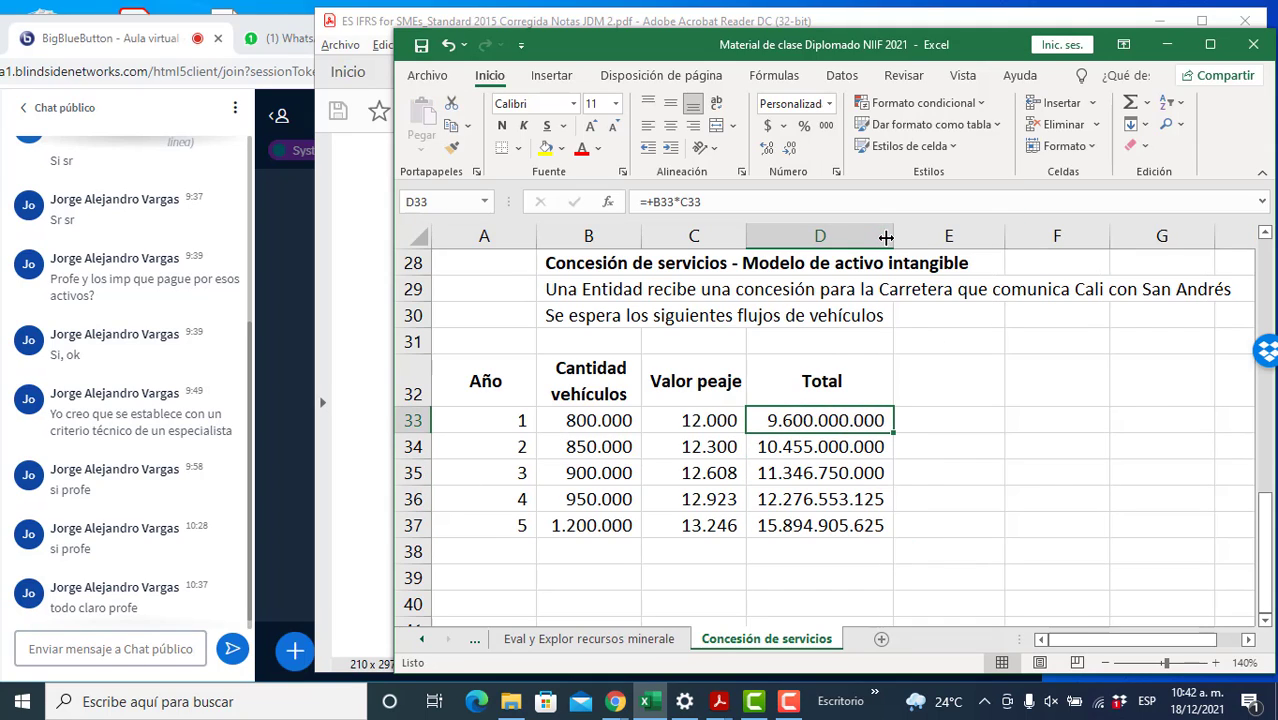
- Total the five yearly amounts in D38 with the formula +SUMA(D33:D37)
click(846, 545)
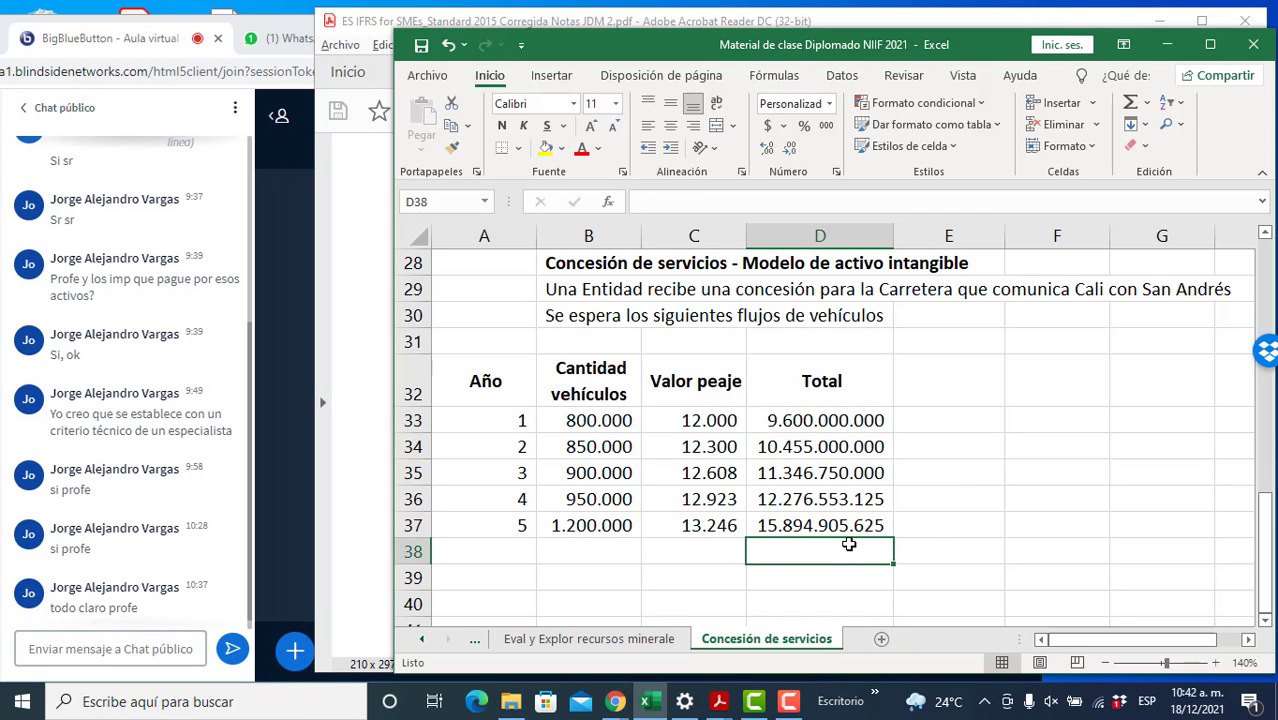
text(+sum)
key(Tab)
key(Up)
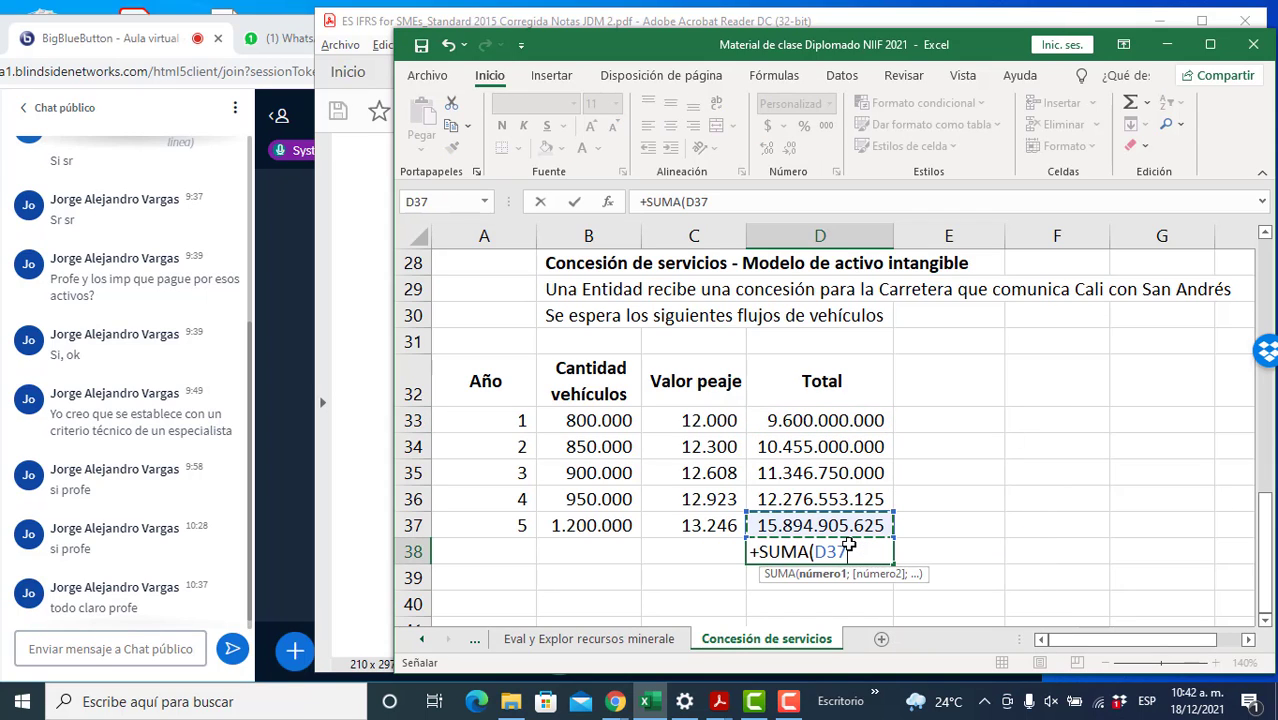
key(shift+Up)
key(shift+Up)
key(shift+Up)
key(shift+Up)
key(Return)
- Add the column header "Tasa descuento" in E32, beside the Total header
key(Up)
key(Up)
key(Up)
key(Up)
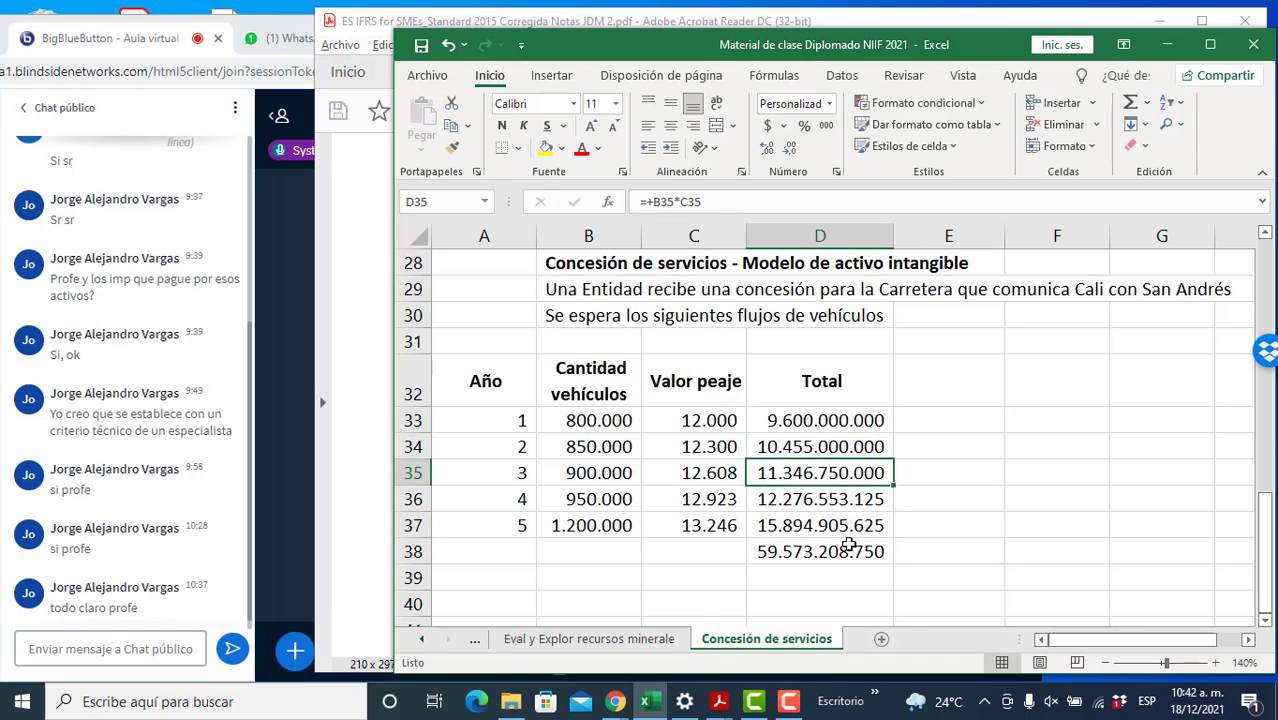
key(Up)
key(Up)
key(Up)
key(Right)
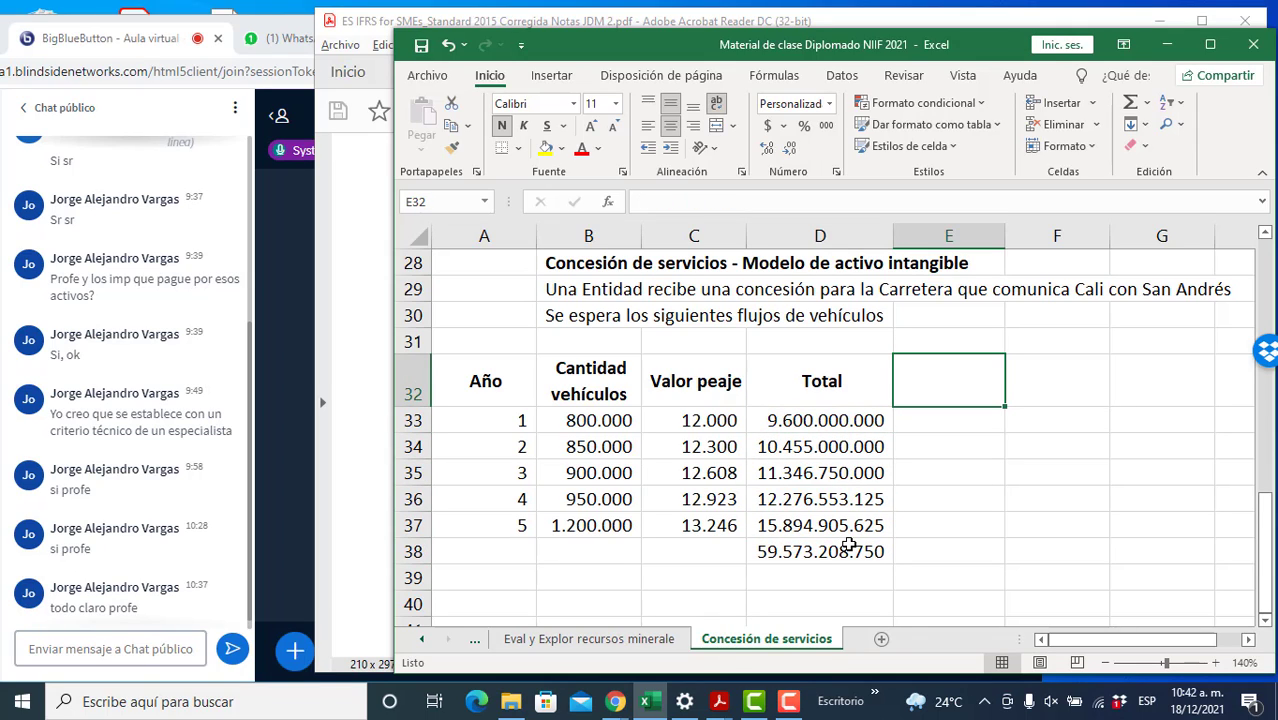
text(Tasa descuento)
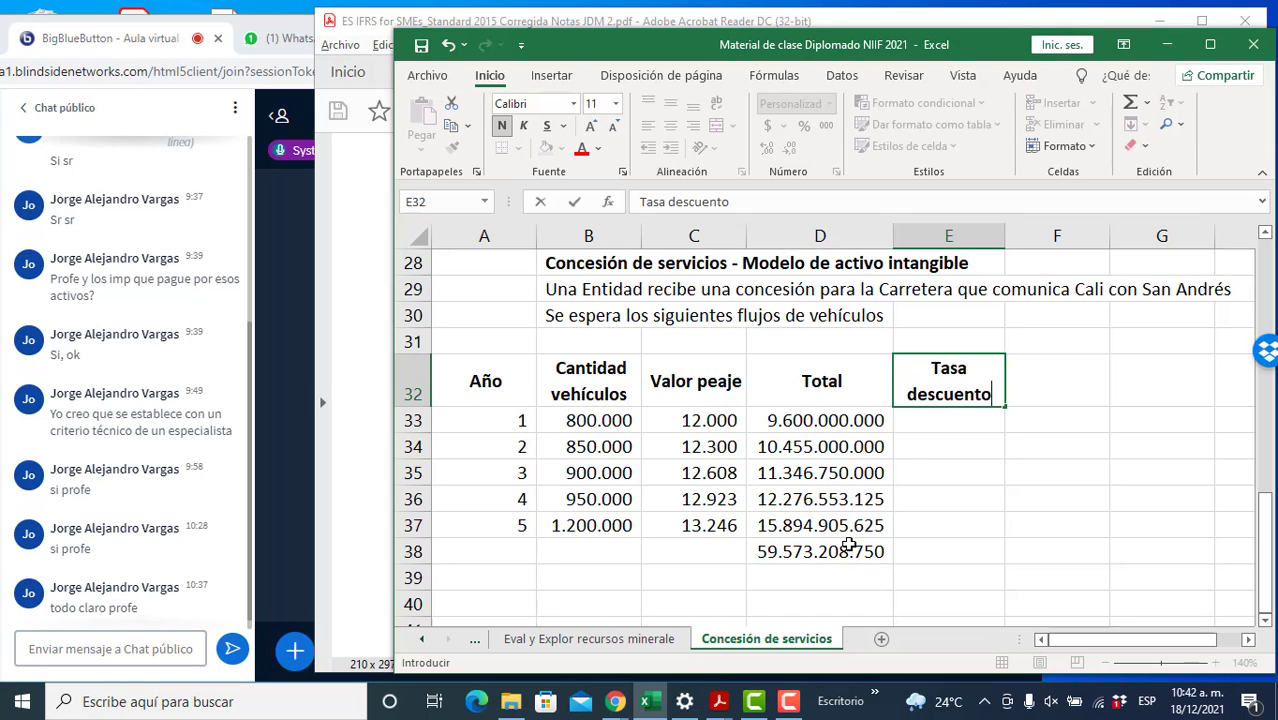
key(Return)
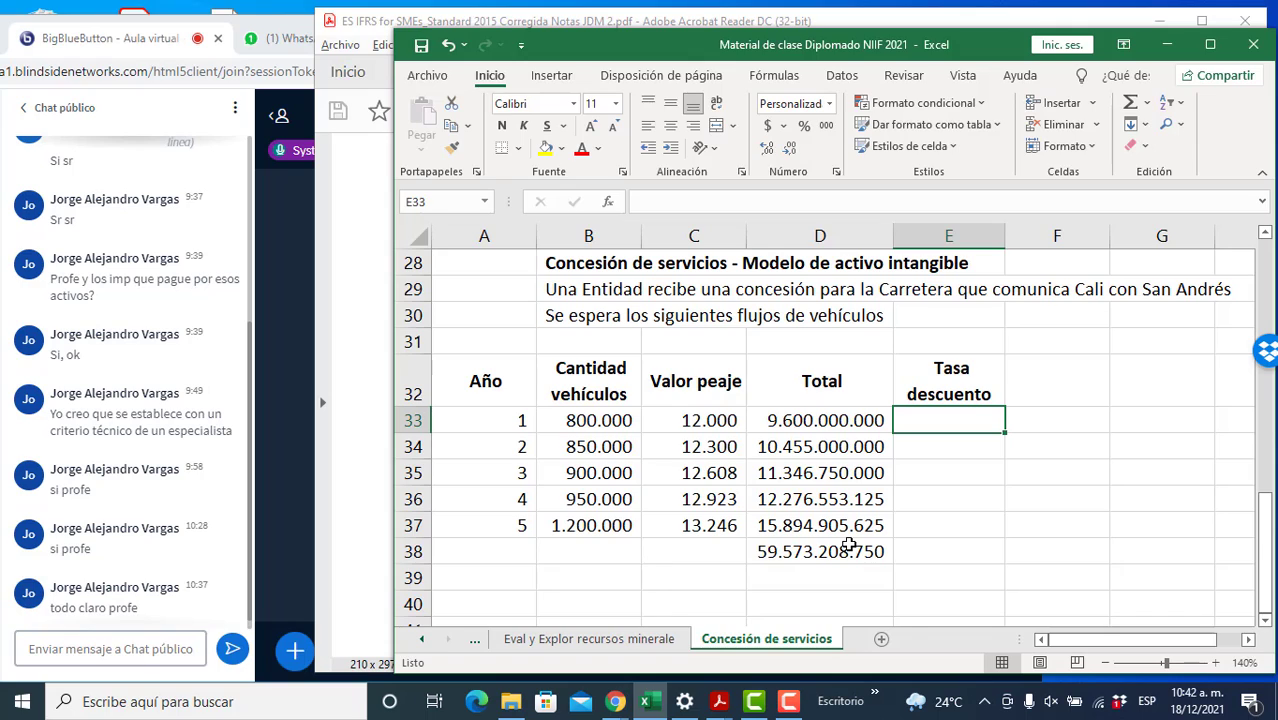
- Enter a 4% discount rate for year 1 in E33, formatted as a percentage with two decimals
text(4%)
key(Return)
key(Up)
click(804, 125)
double_click(767, 148)
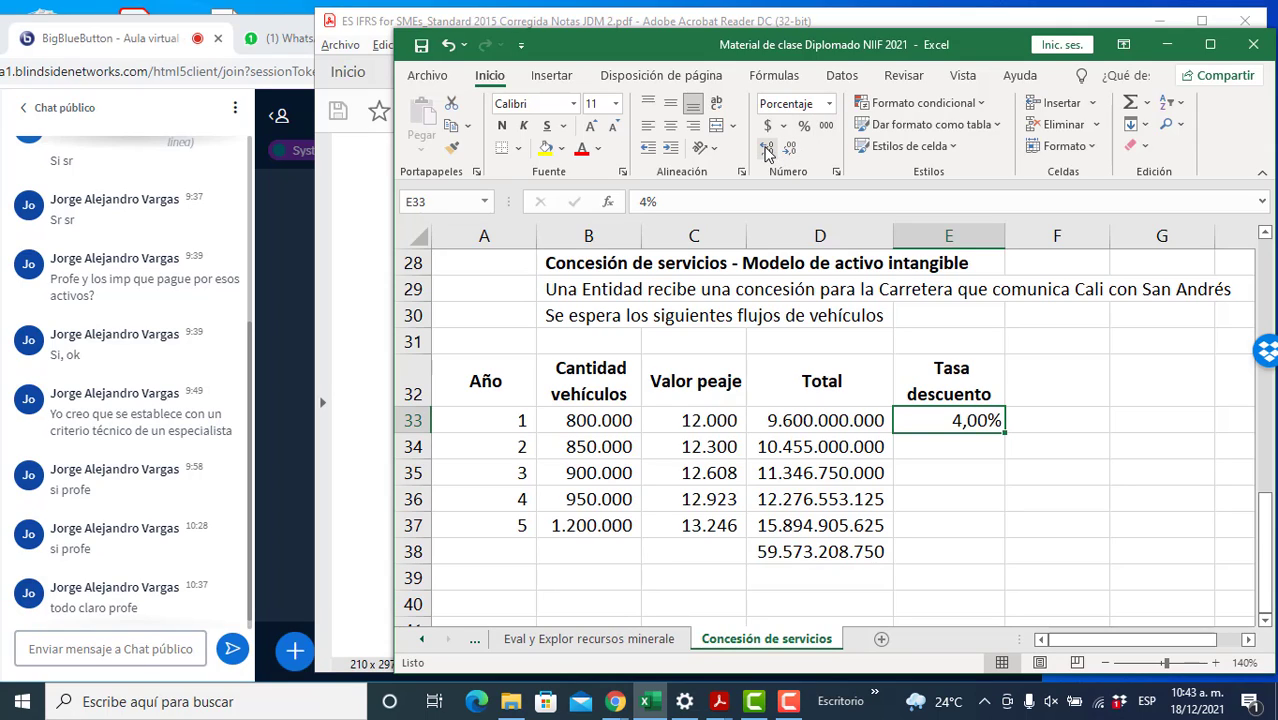
- Copy the year 1 discount rate from E33 down to years 2 through 5 in E34:E37
key(ctrl+c)
key(shift+Down)
key(shift+Down)
key(shift+Down)
key(shift+Down)
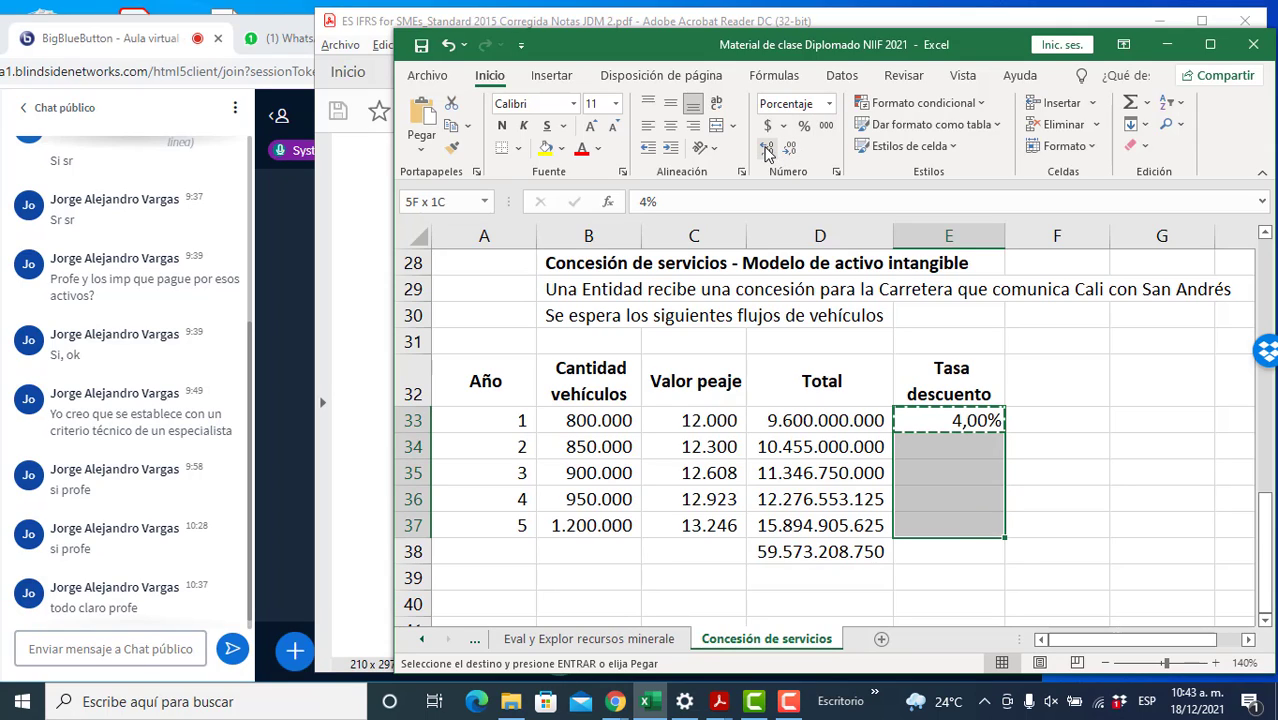
key(Return)
- Add the column header "Valor presente" in F32
key(Down)
key(Up)
key(Up)
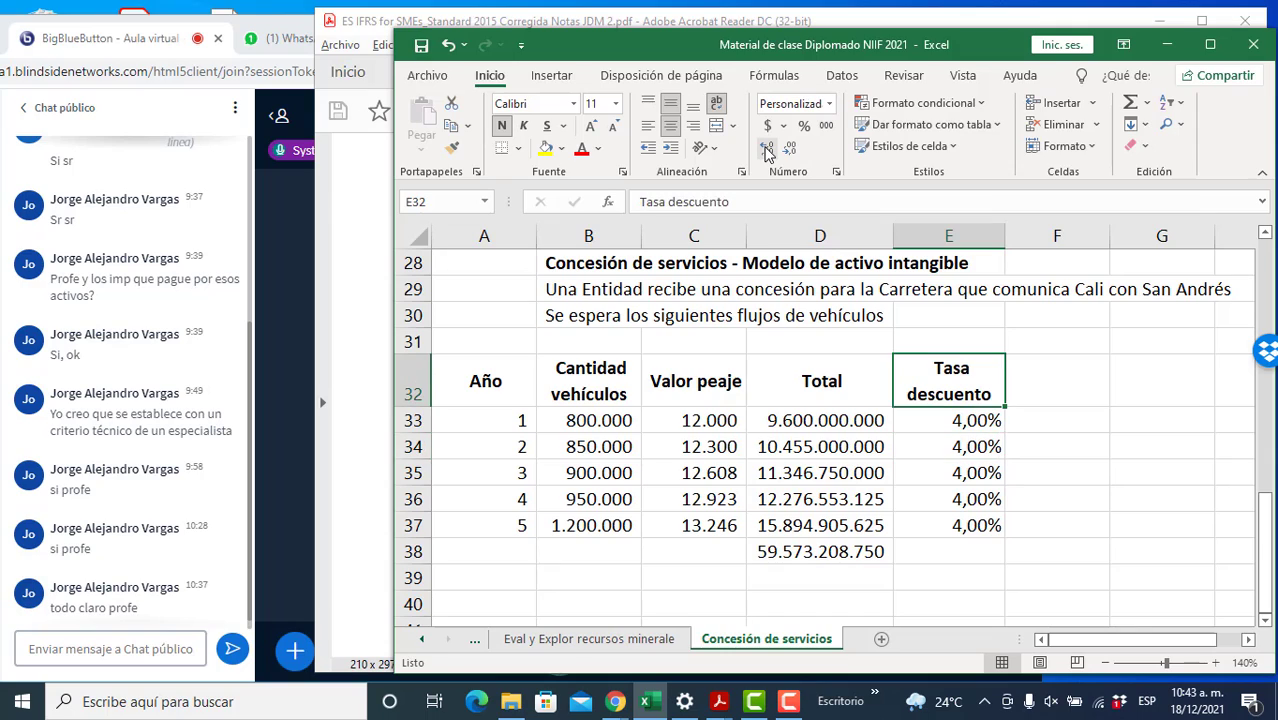
key(Right)
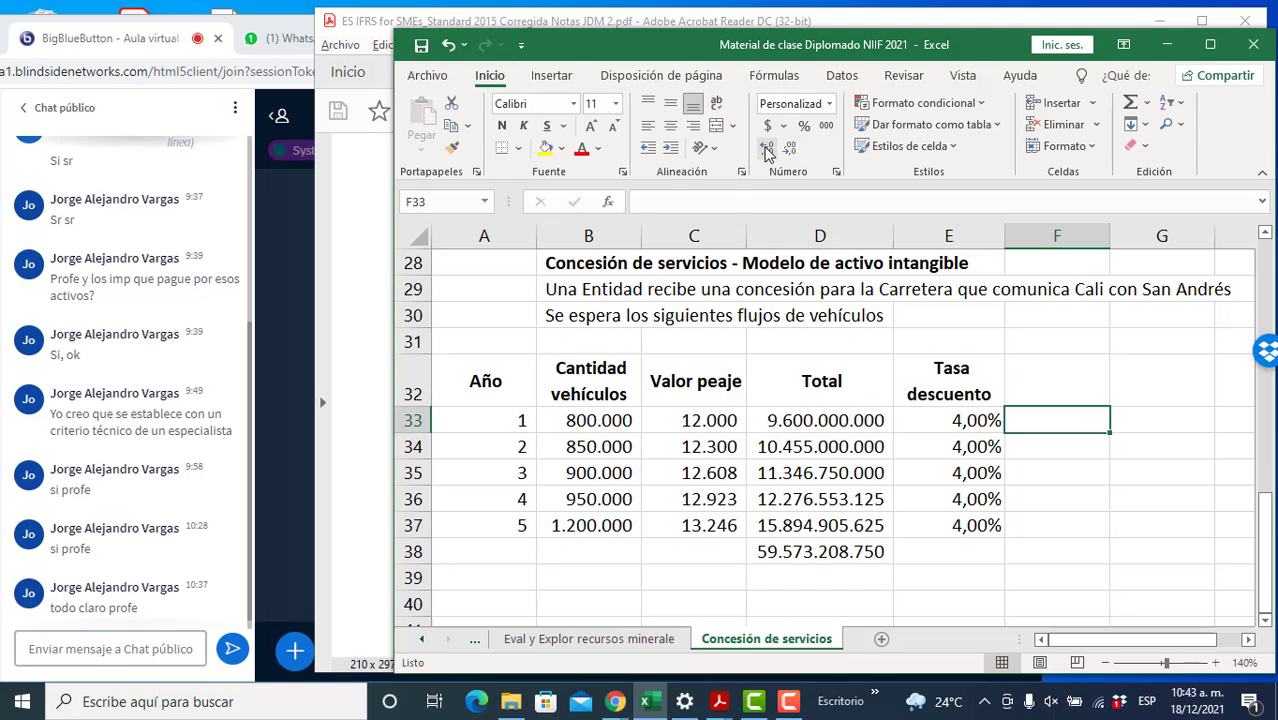
text(Valor presente)
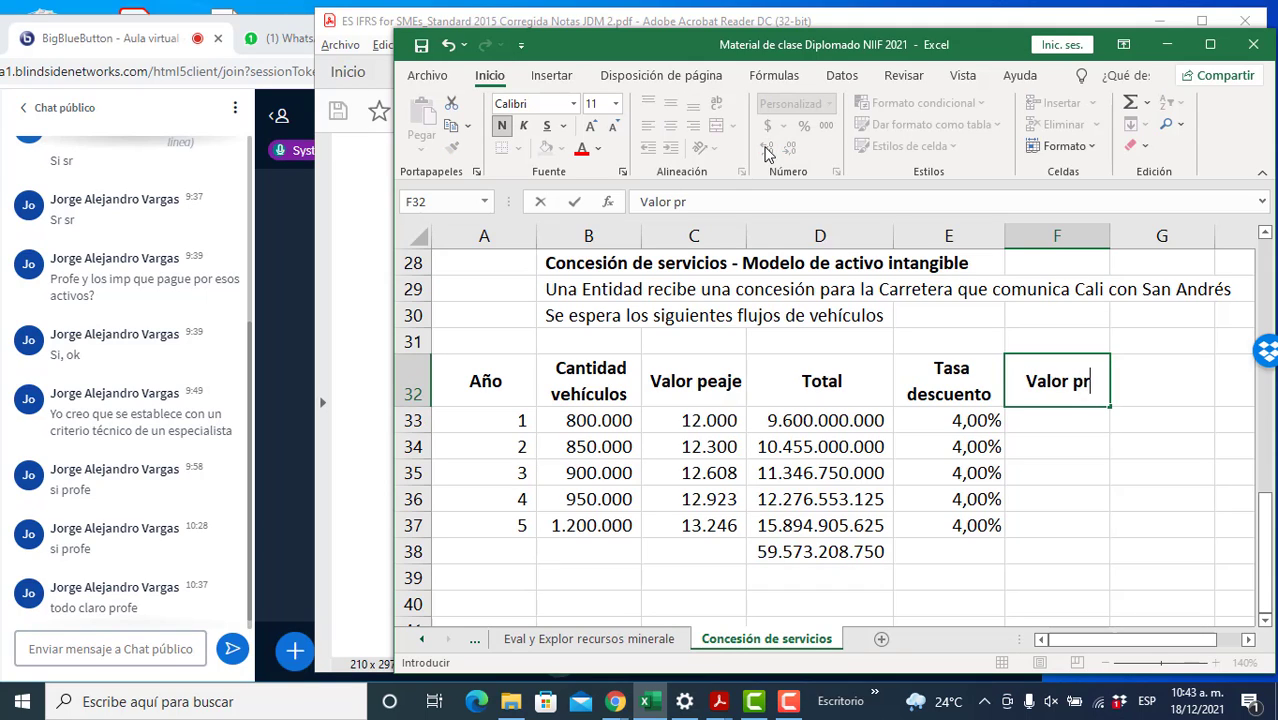
key(Return)
- Calculate the year 1 present value in F33 with the formula +VA(E33;A33;;-D33)
text(+VA()
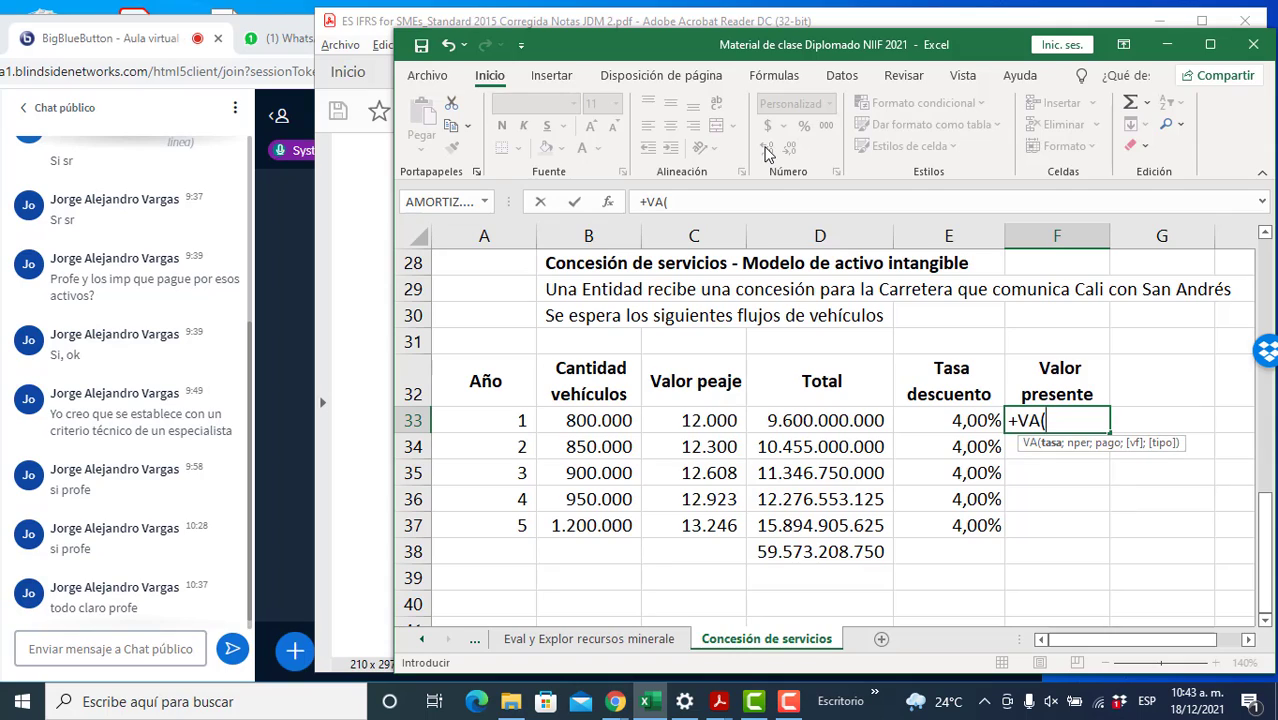
key(Left)
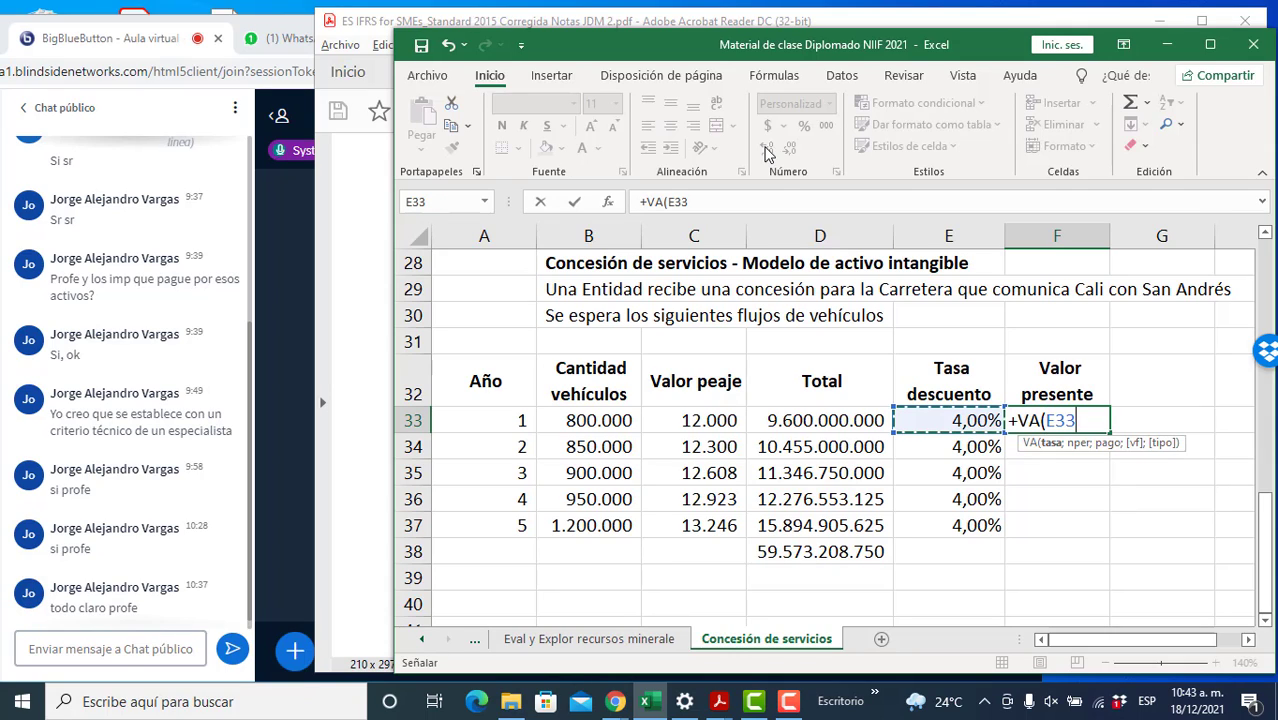
text(;)
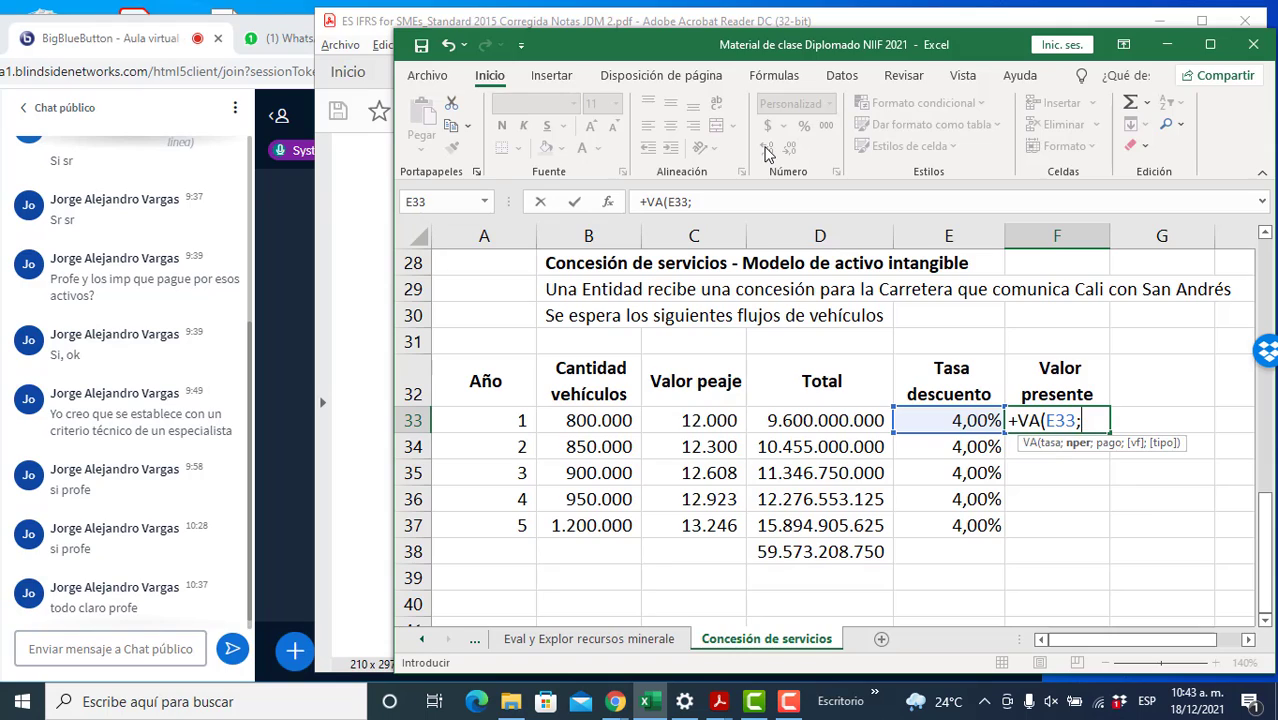
key(Left)
key(Left)
key(Left)
key(Left)
key(Left)
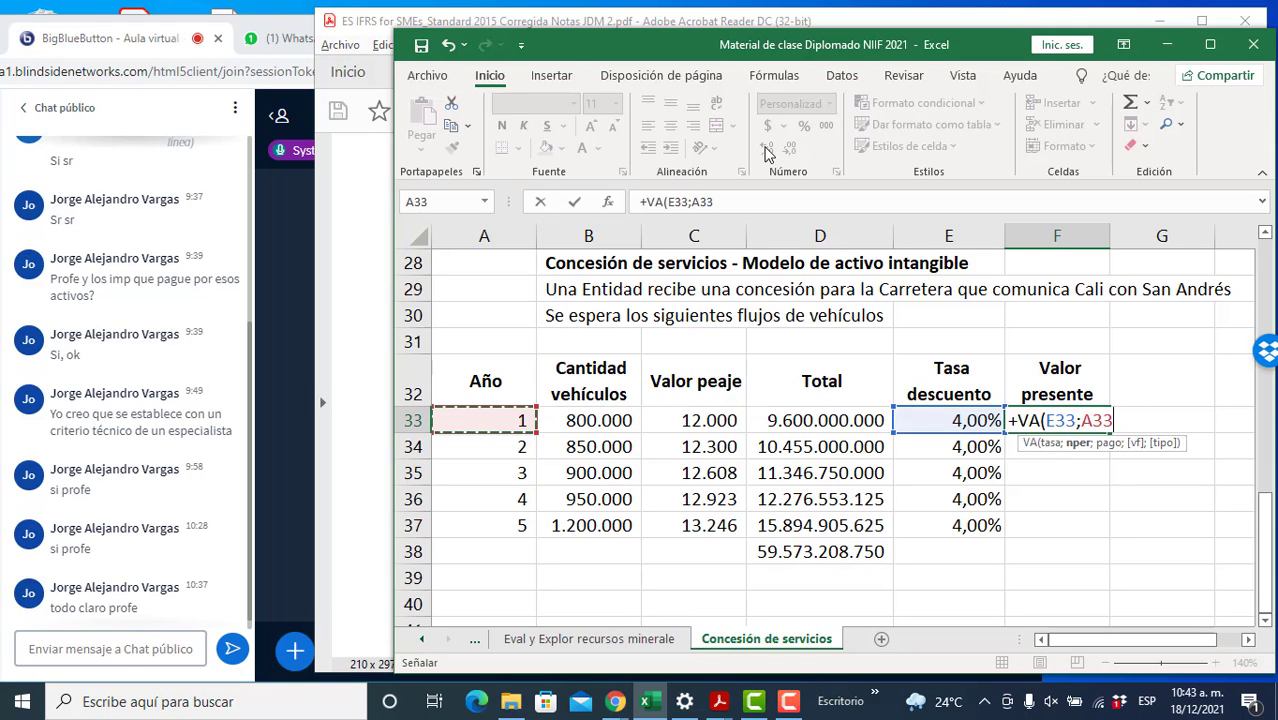
text(;)
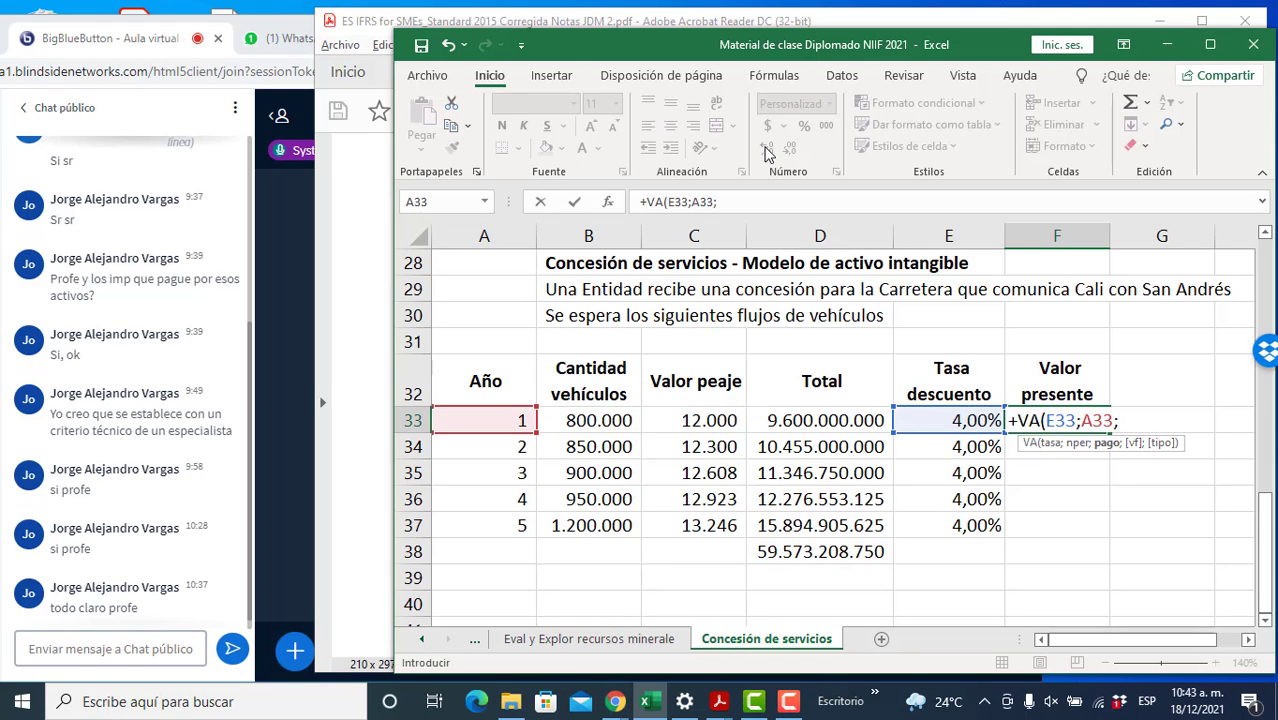
text(;-)
key(Left)
key(Left)
key(Return)
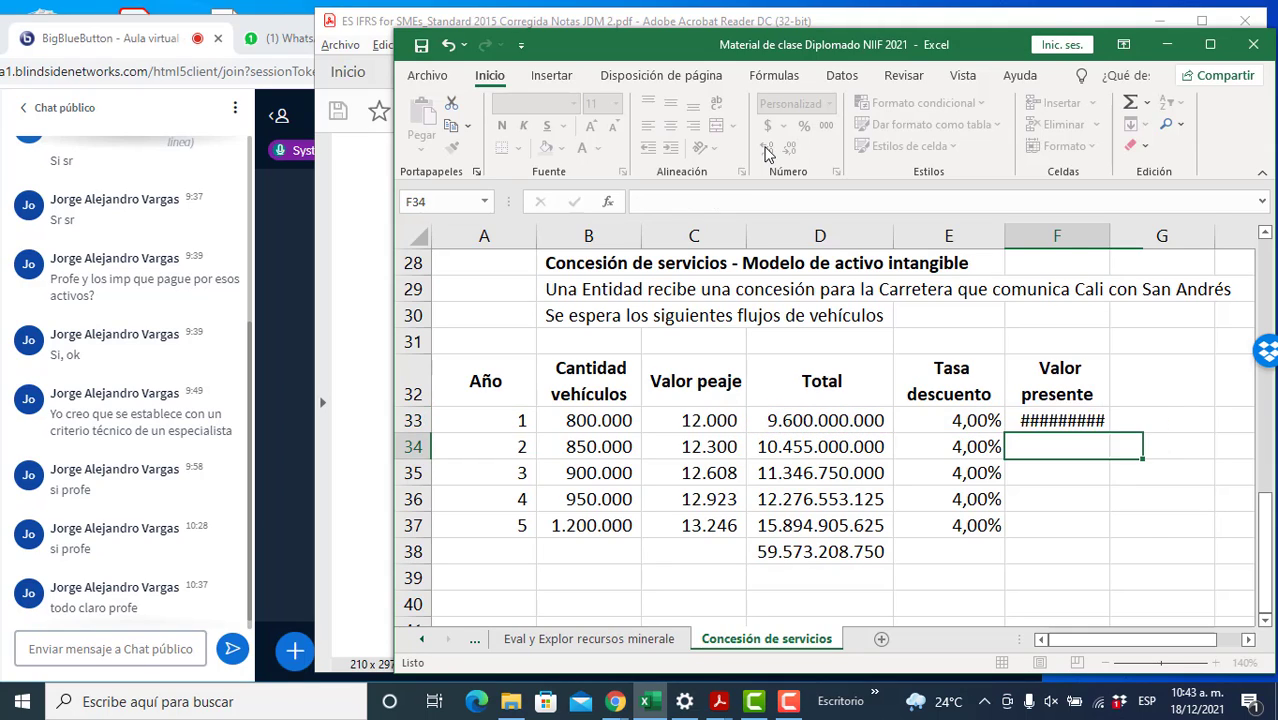
- Copy the F33 present value formula to F34:F37 and fit column F's width to its contents
key(Up)
key(ctrl+c)
key(Down)
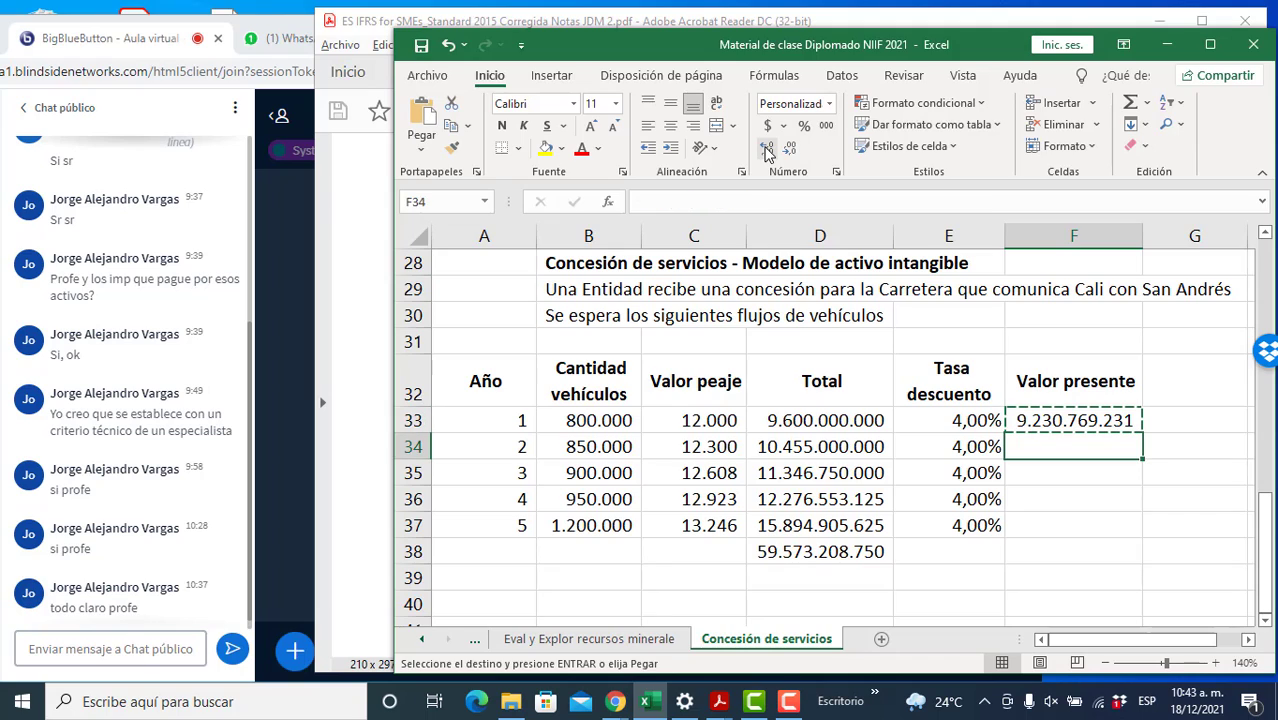
key(shift+Down)
key(shift+Down)
key(shift+Down)
key(Return)
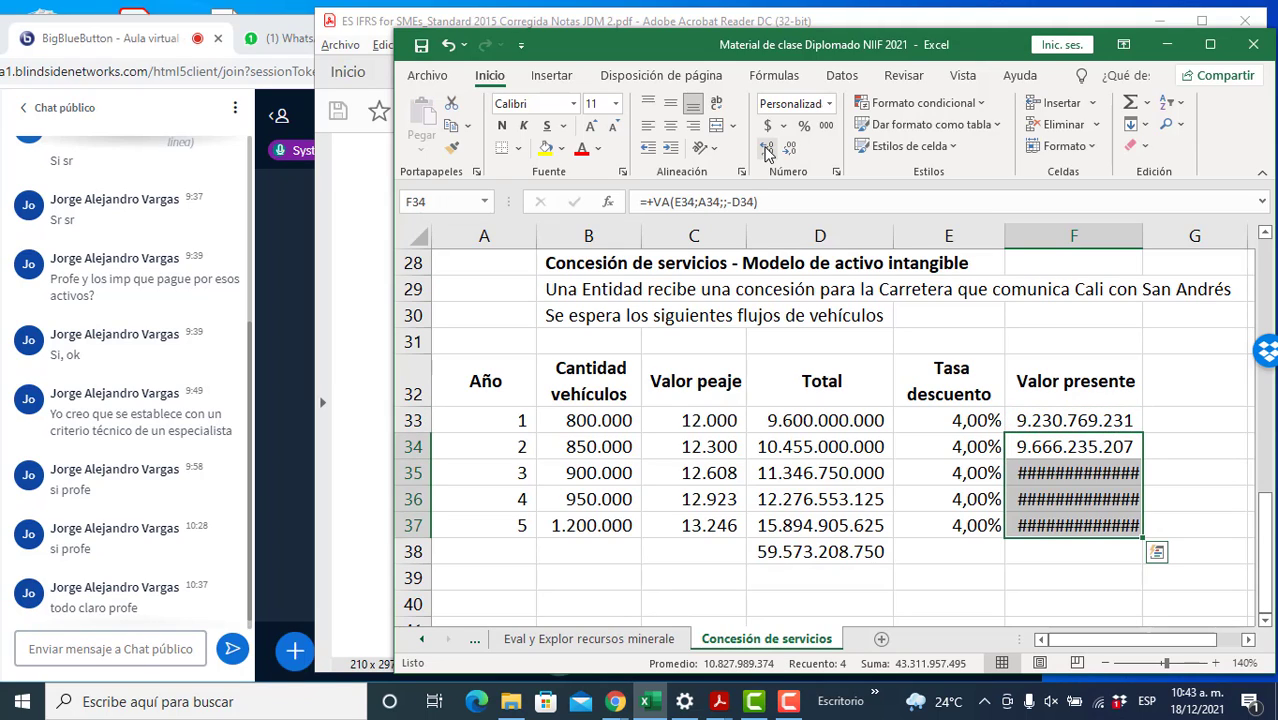
double_click(1145, 243)
- Copy the sum formula from D38 to F38 to total the present values
key(Down)
key(Down)
key(Down)
key(Down)
key(Left)
key(Left)
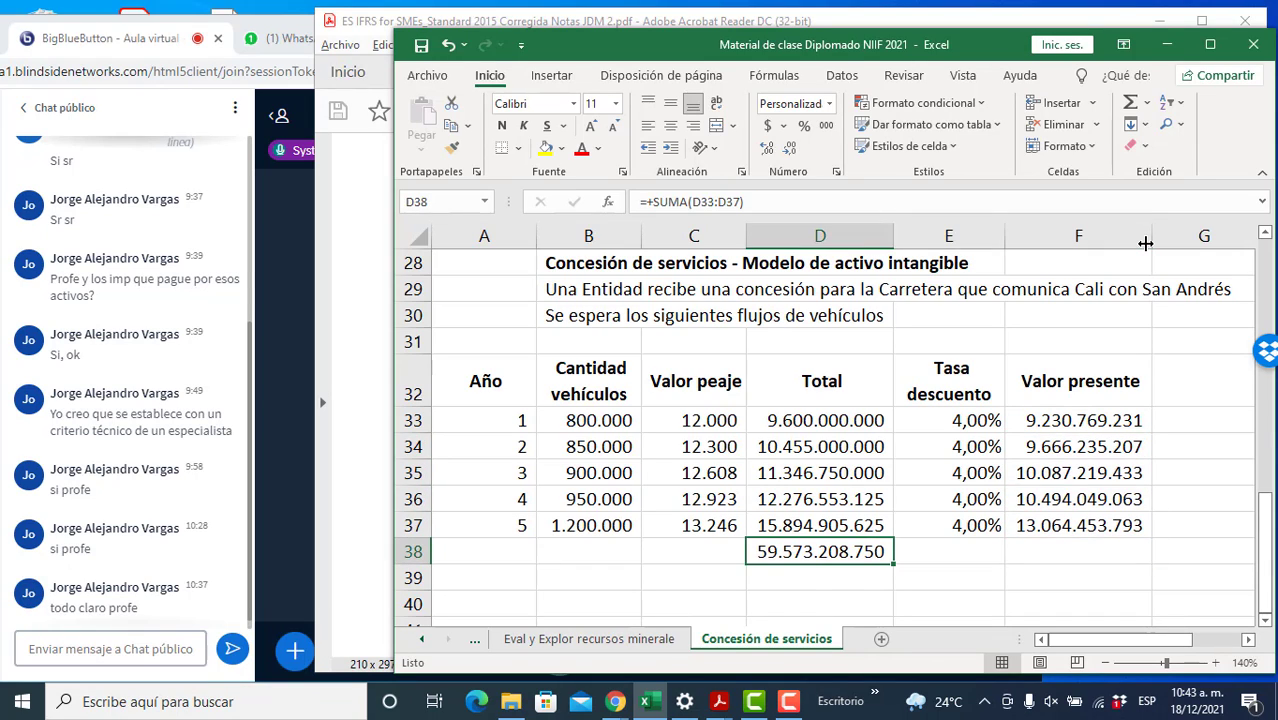
key(ctrl+c)
key(Right)
key(Right)
key(Return)
key(Down)
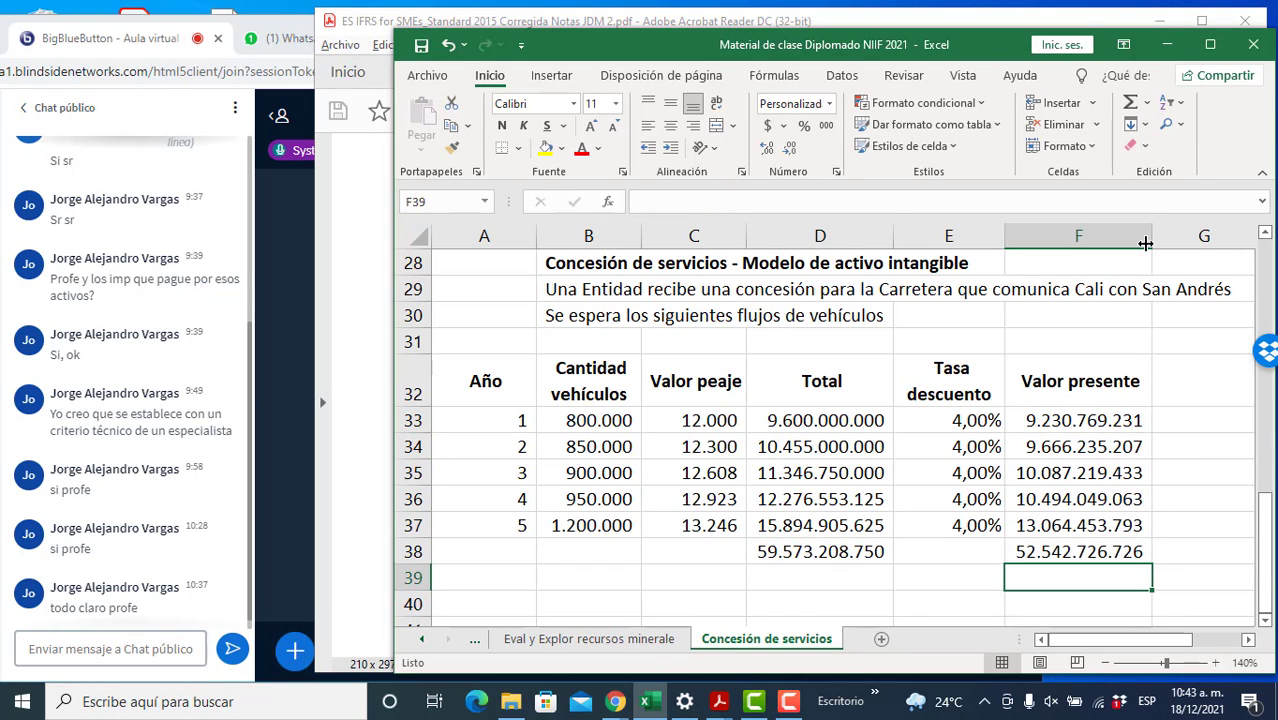
- Write "La Entidad tendrá que incurrir en unos costos de mantenimiento de vías" in B39, below the table
key(Up)
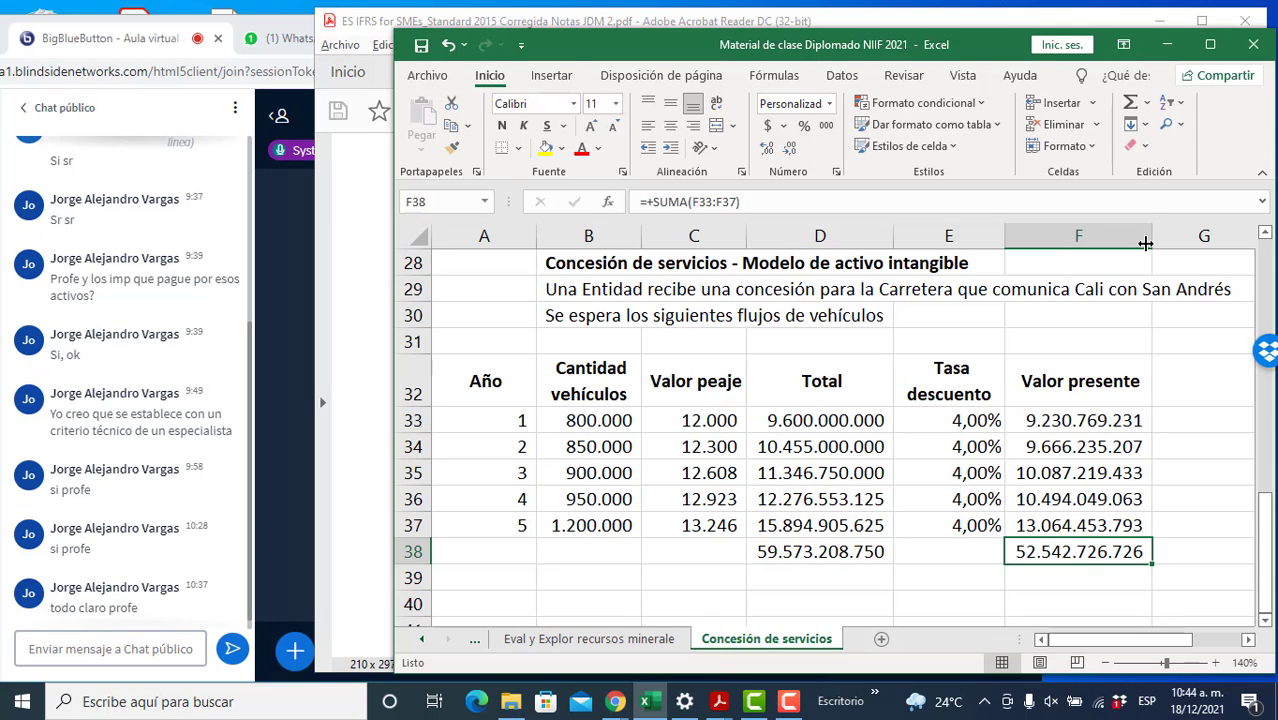
key(Left)
key(Left)
key(Left)
key(Left)
key(Left)
key(Down)
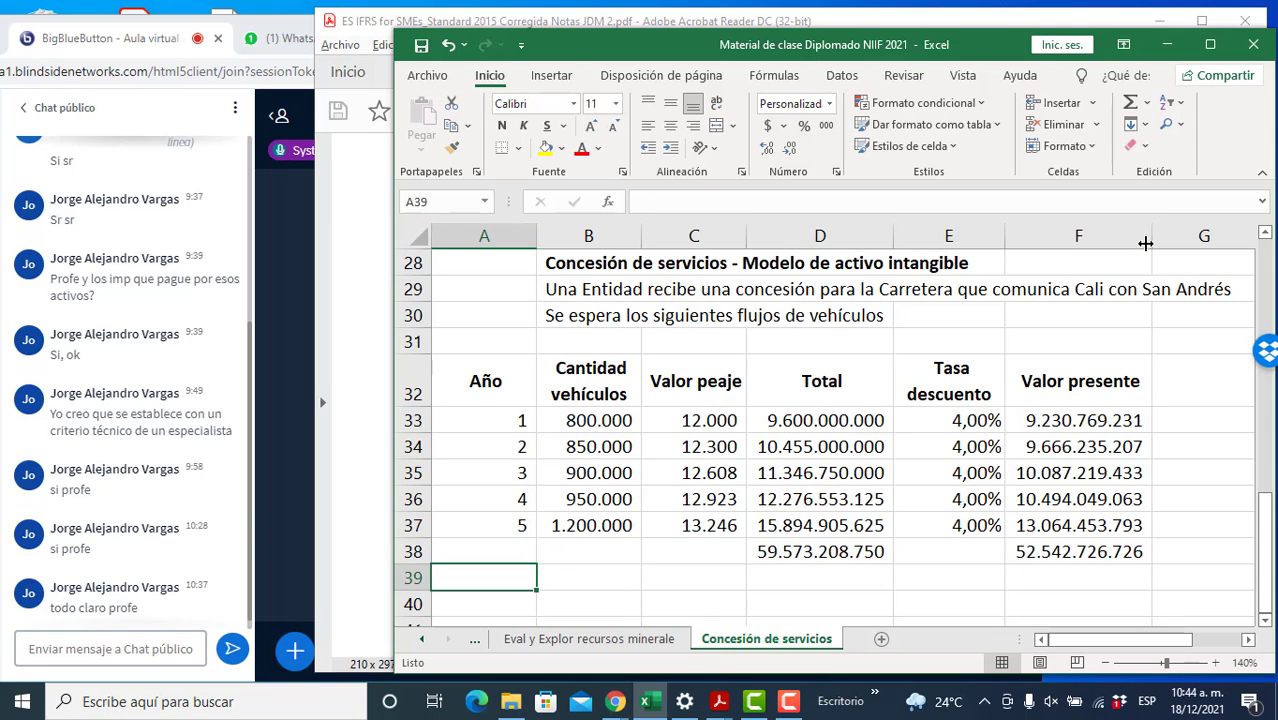
key(Right)
text(La Ent)
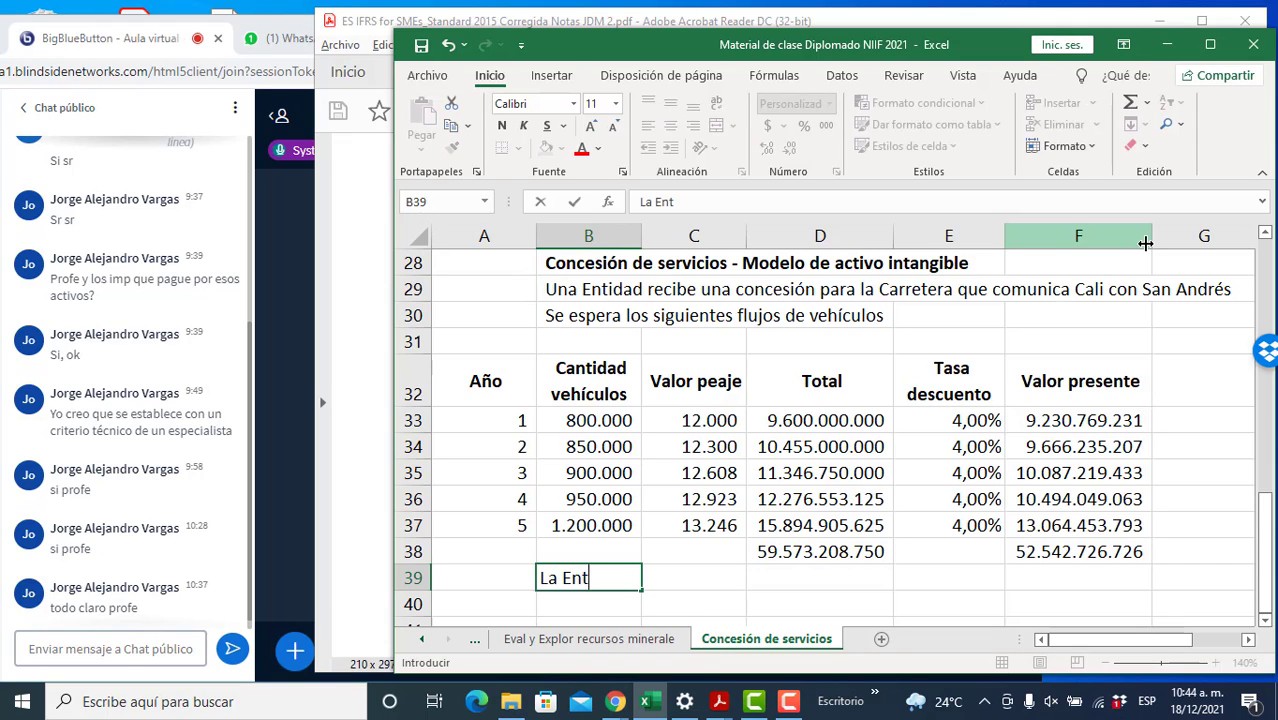
text(idad tendrá que i)
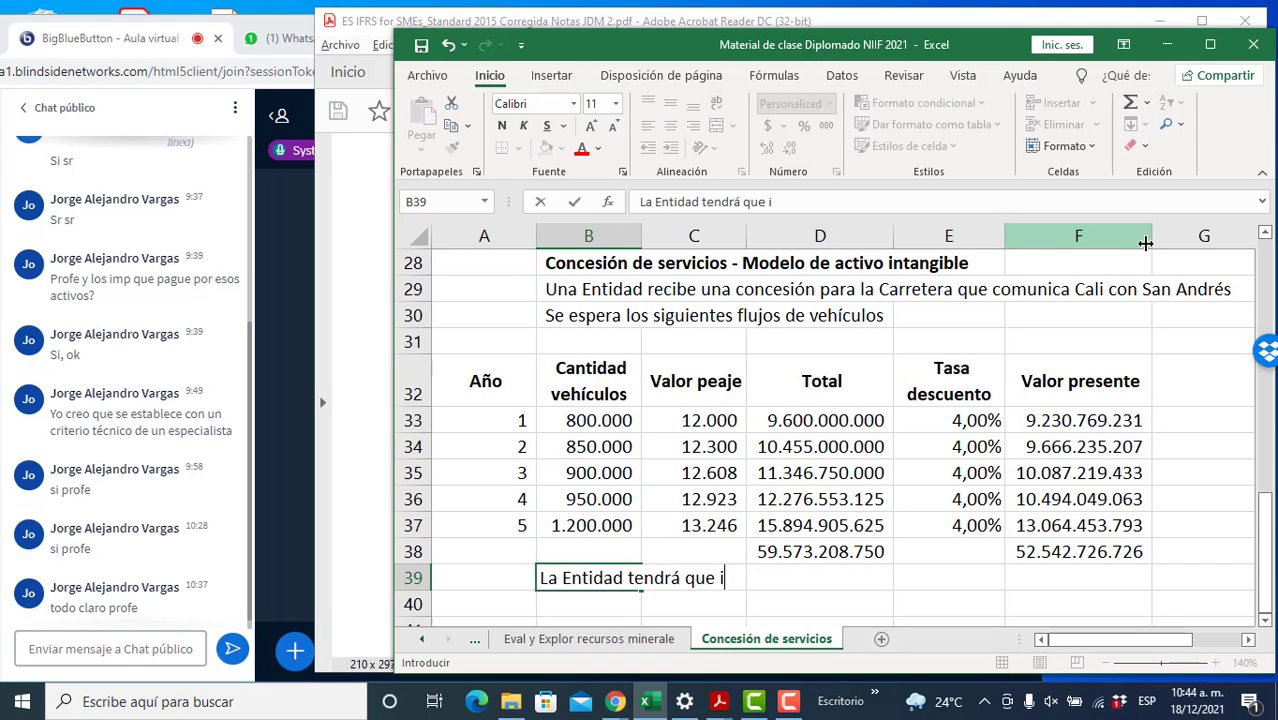
text(ncurrir en uno)
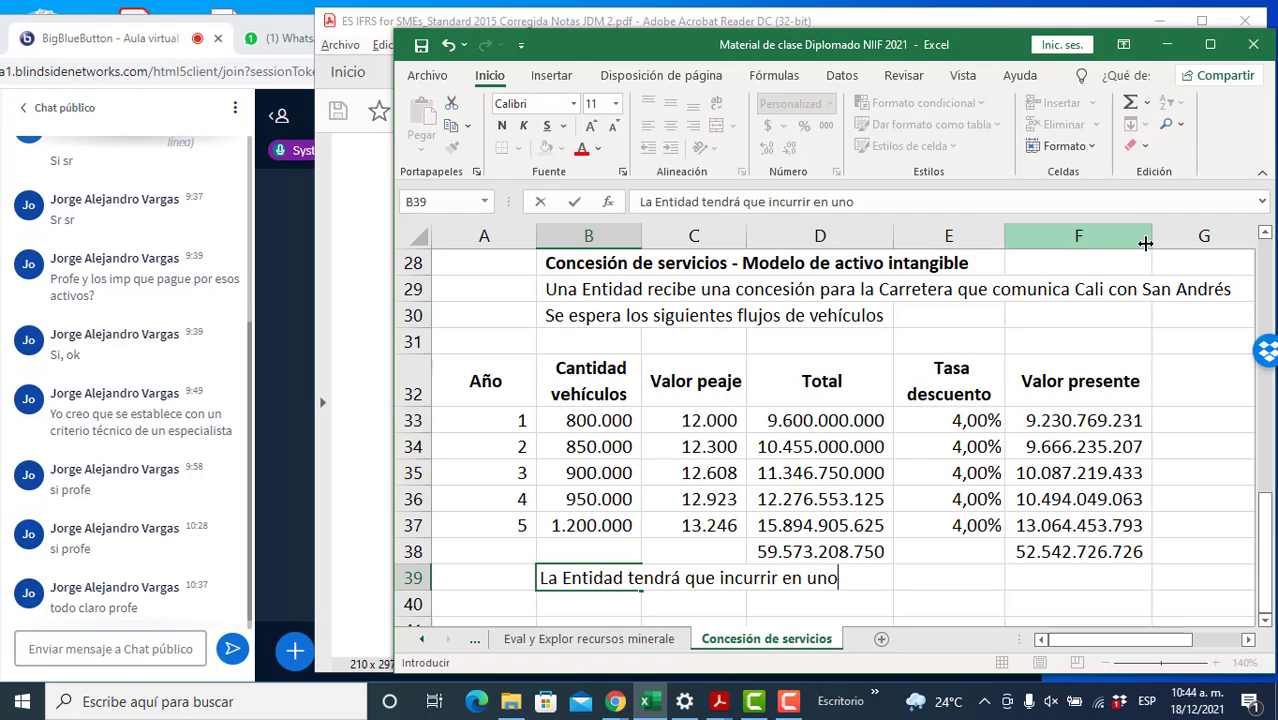
text(s costos de mant)
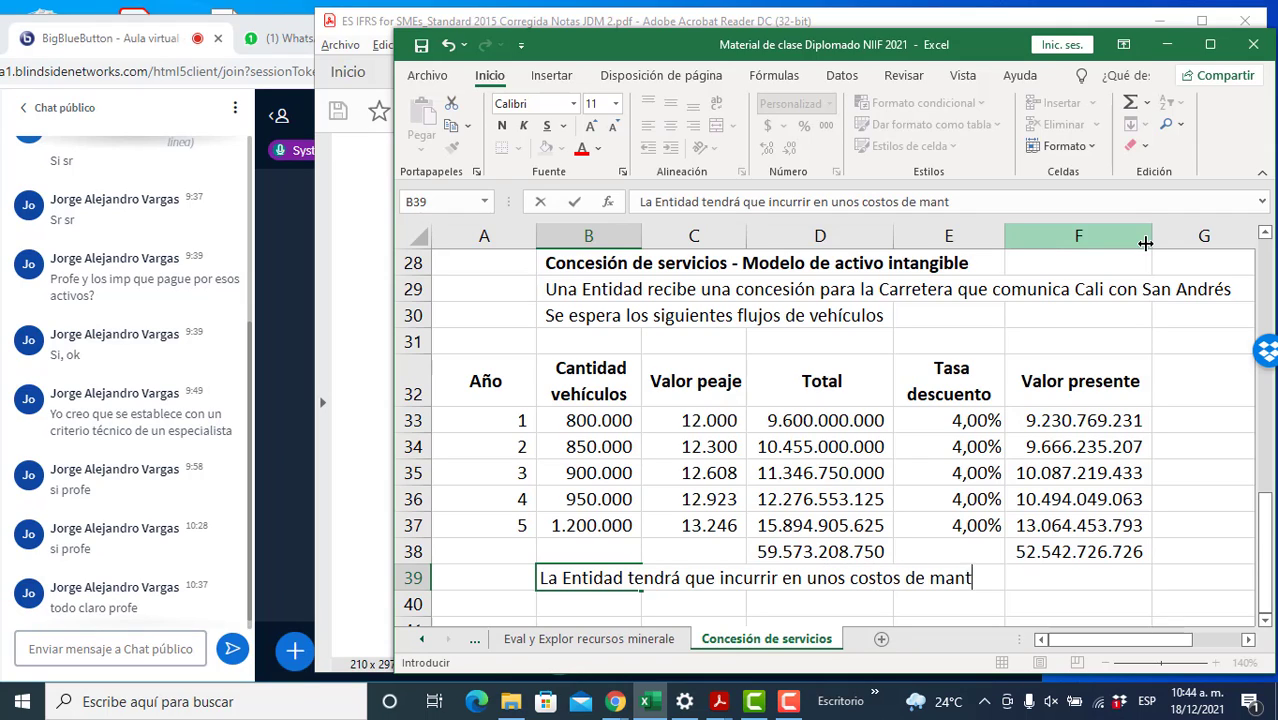
text(enimiento de vías)
key(Return)
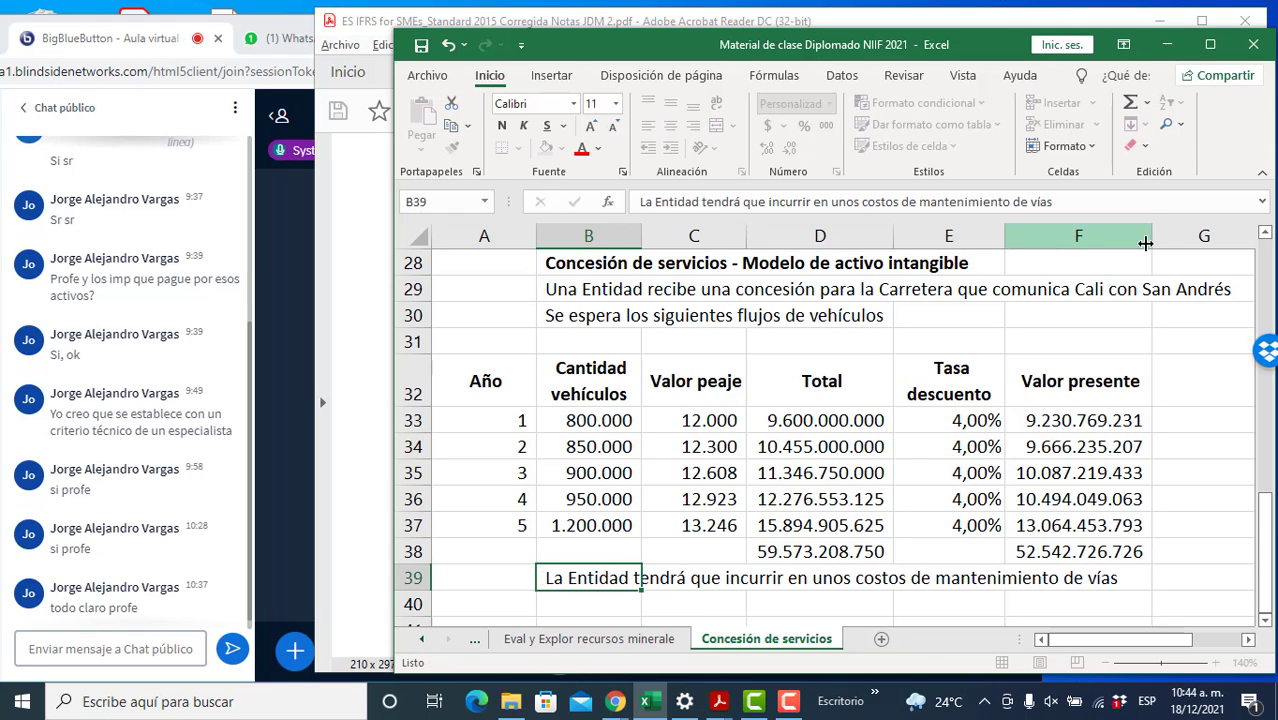
- Continue the note in B40 with "y servicio a los usuarios. Estos costos son estimados"
text(y servicio a )
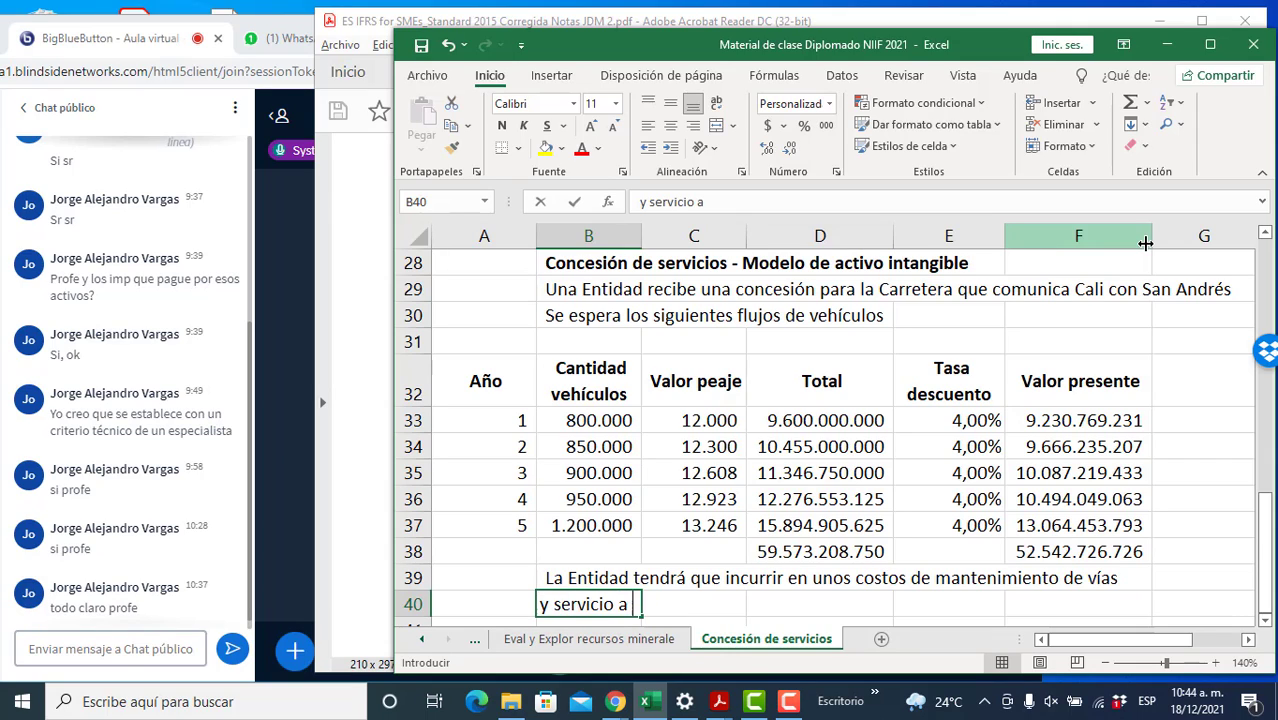
text(los usuarios)
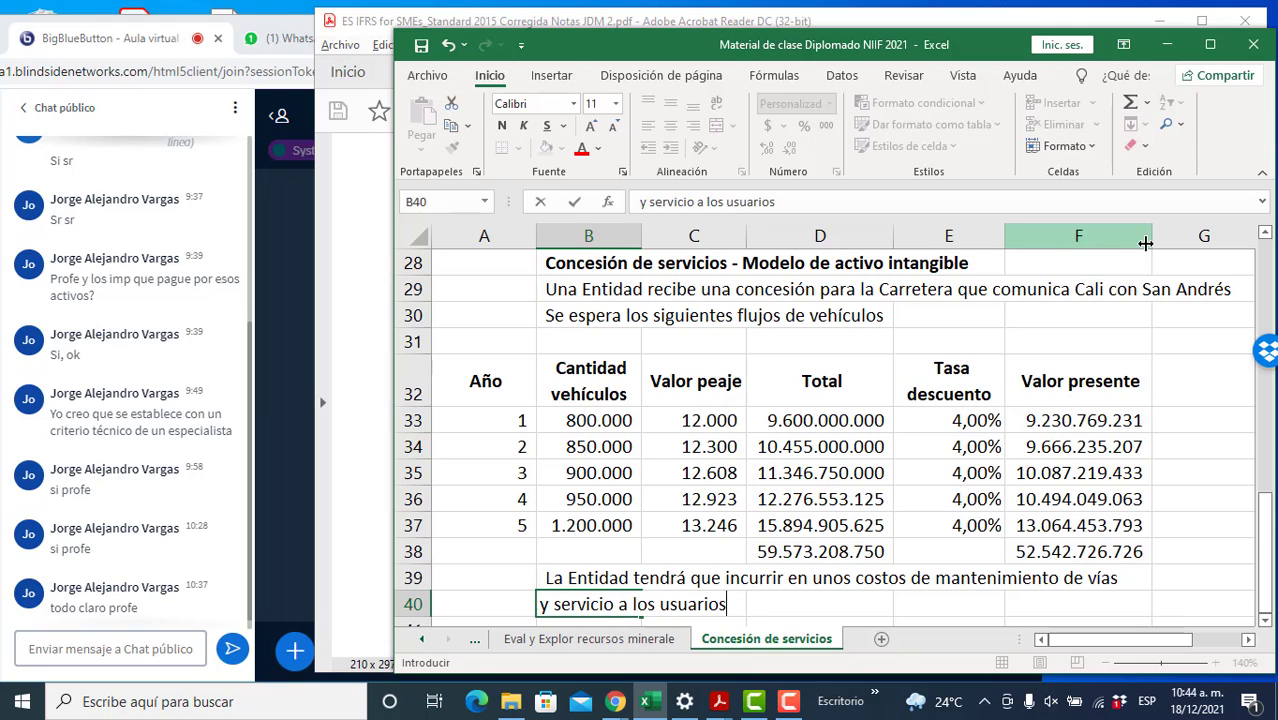
text(. Estos co)
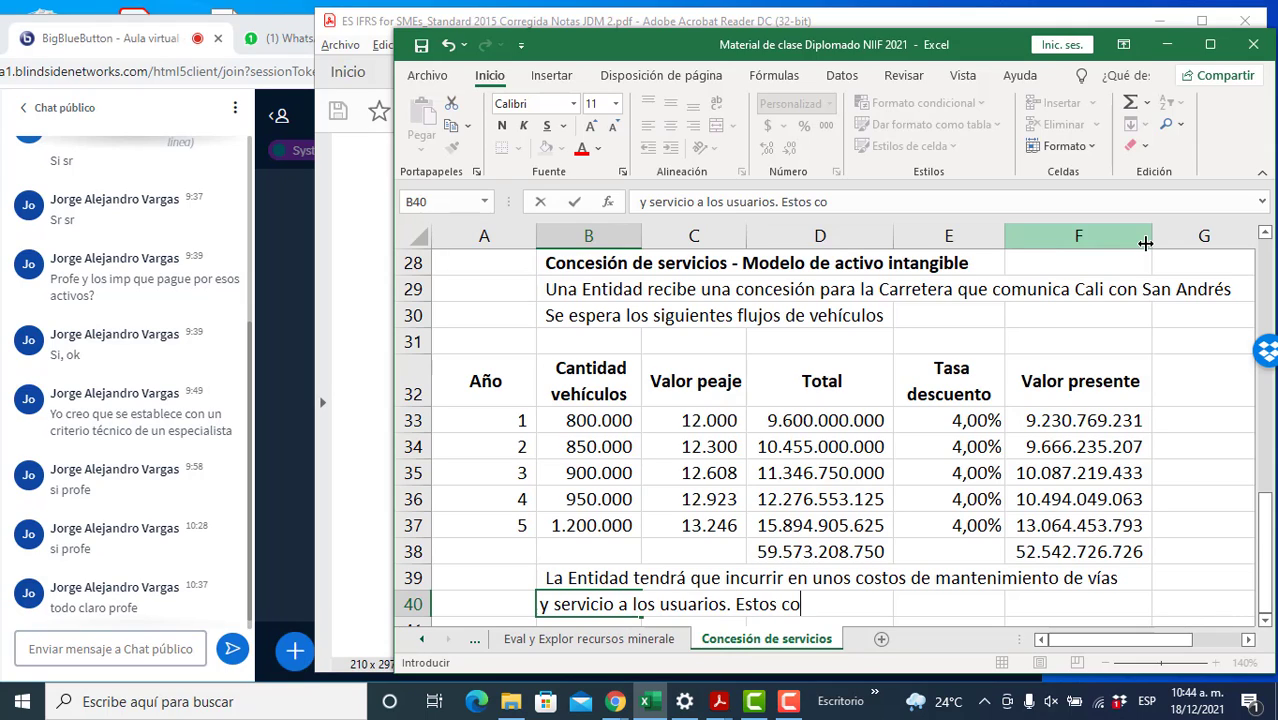
text(stos son estimado)
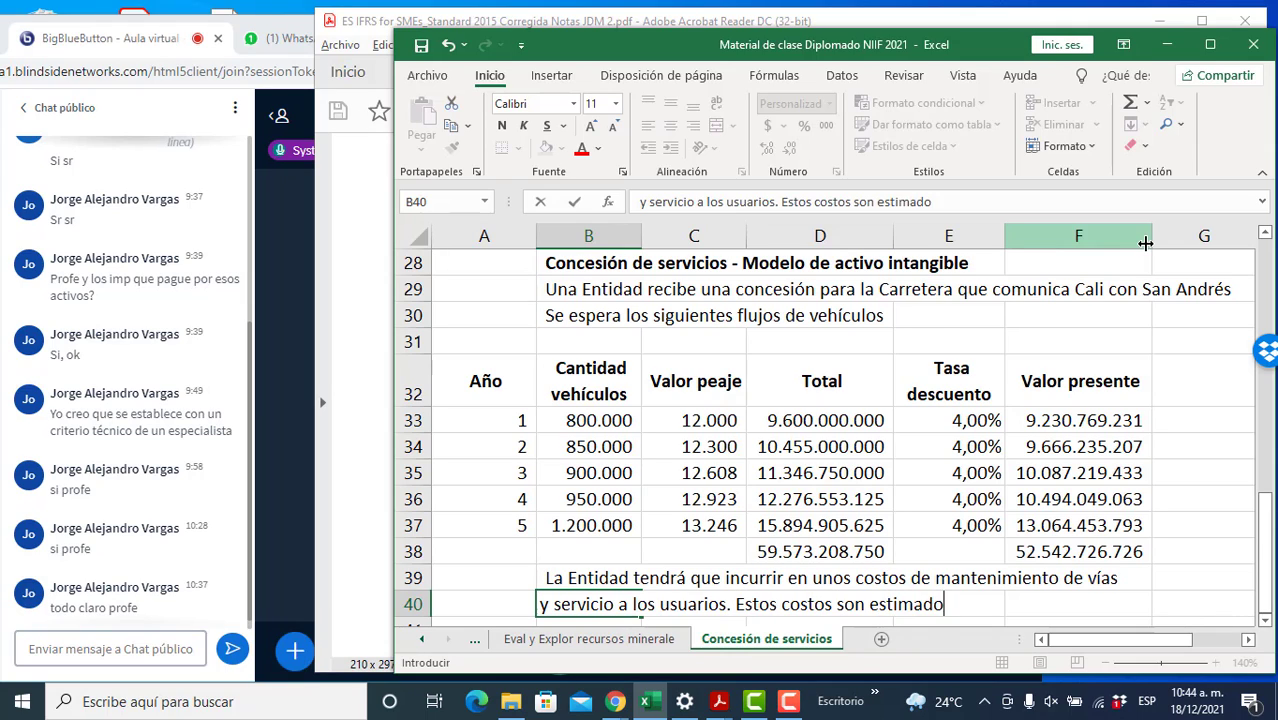
text(s)
key(Return)
- Copy the Año header and years 1 to 5 from A32:A37 to A42:A47, below the maintenance note
key(Left)
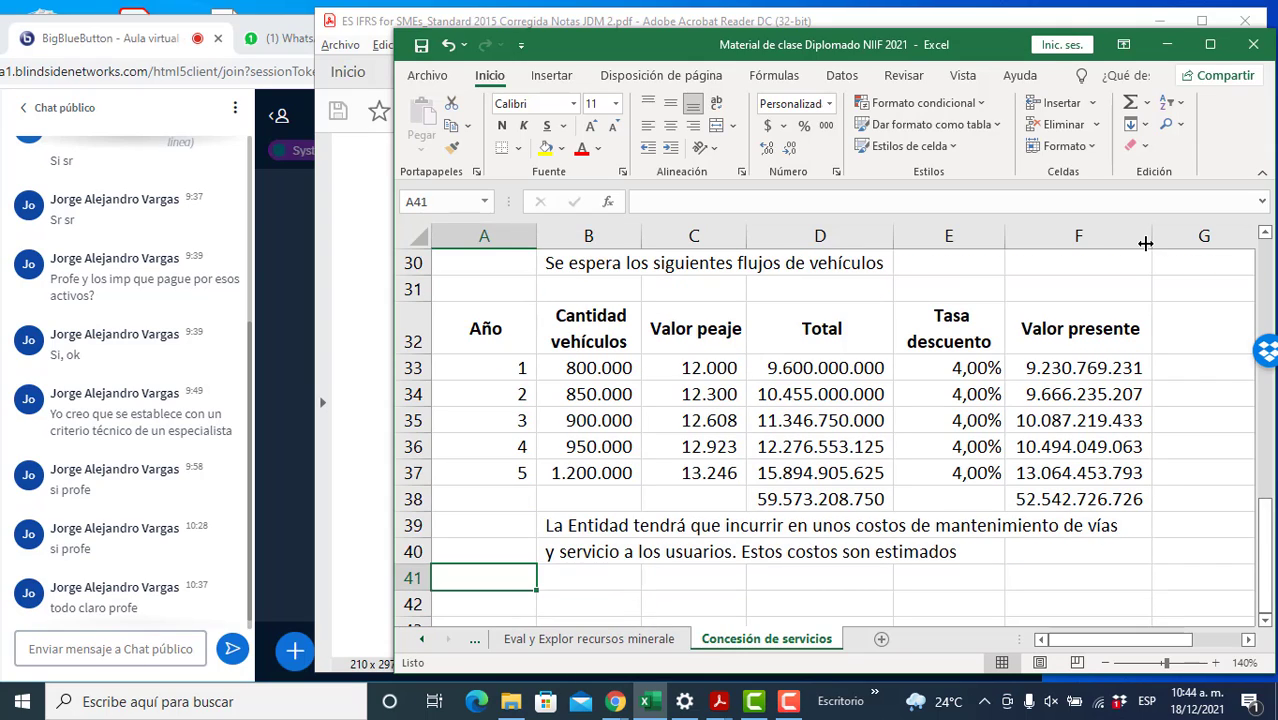
key(Up)
key(Up)
key(Up)
key(Up)
key(Up)
key(Up)
key(Up)
key(Up)
key(Up)
key(shift+Down)
key(shift+Down)
key(shift+Down)
key(shift+Down)
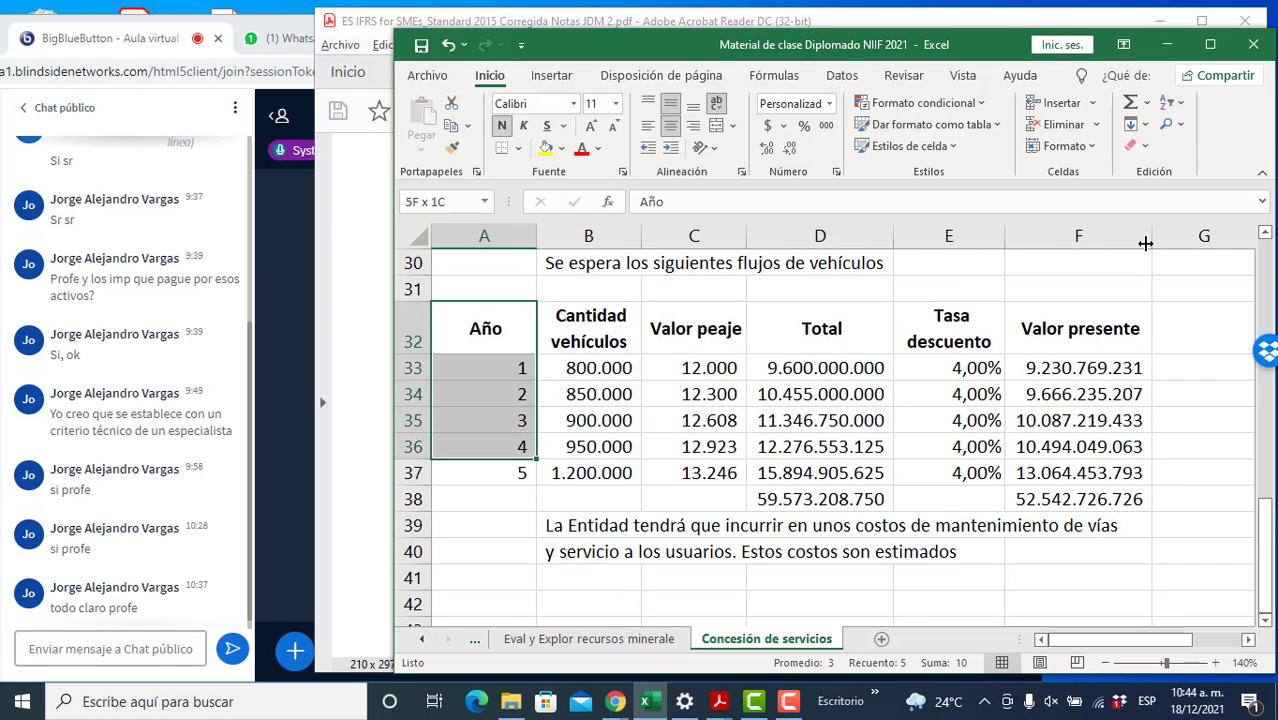
key(shift+Down)
key(ctrl+c)
key(Down)
key(Down)
key(Down)
key(Down)
key(Down)
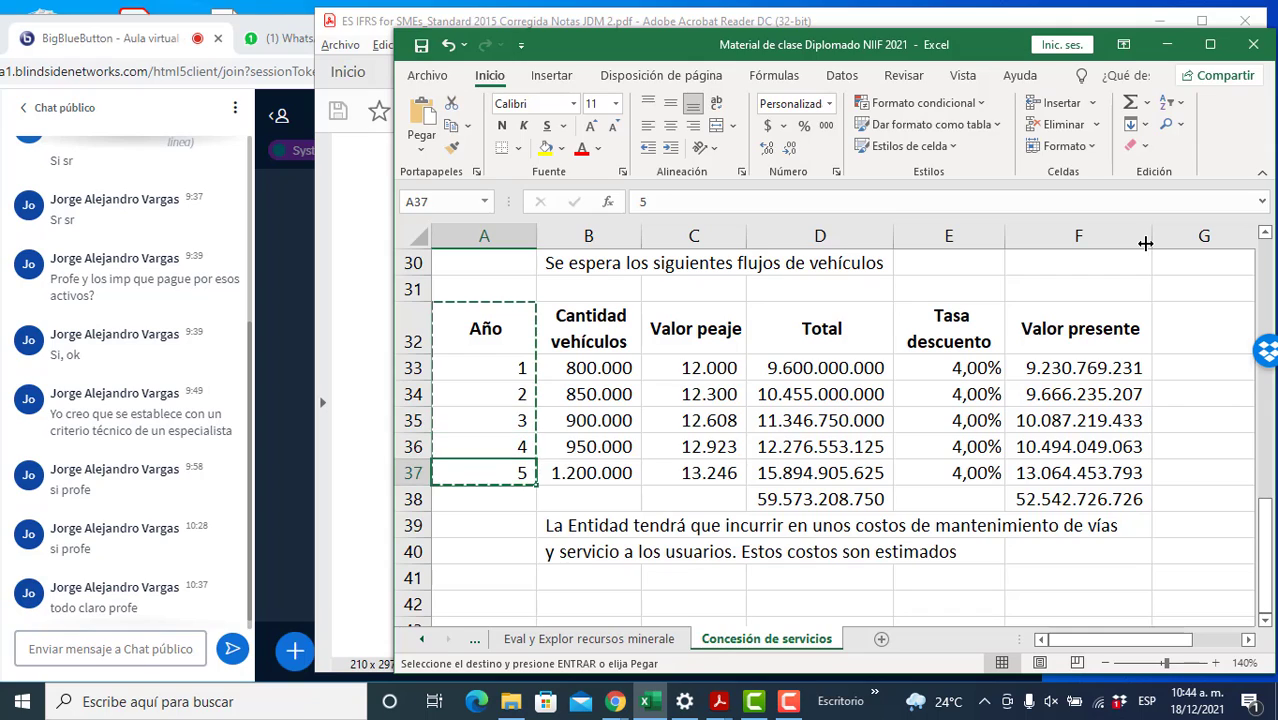
key(Down)
key(Down)
key(Down)
key(Down)
key(Down)
key(Return)
key(Down)
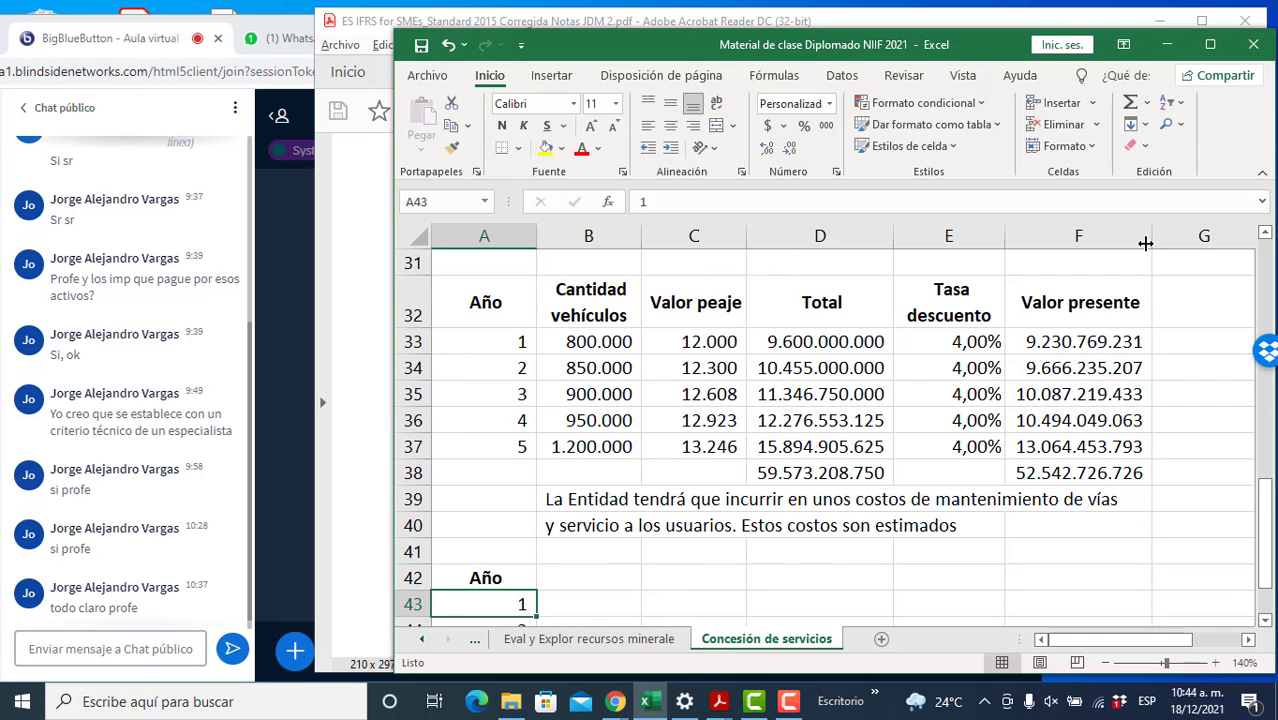
- Enter the header "costo estimado" in D42
key(Up)
key(Right)
key(Right)
key(Right)
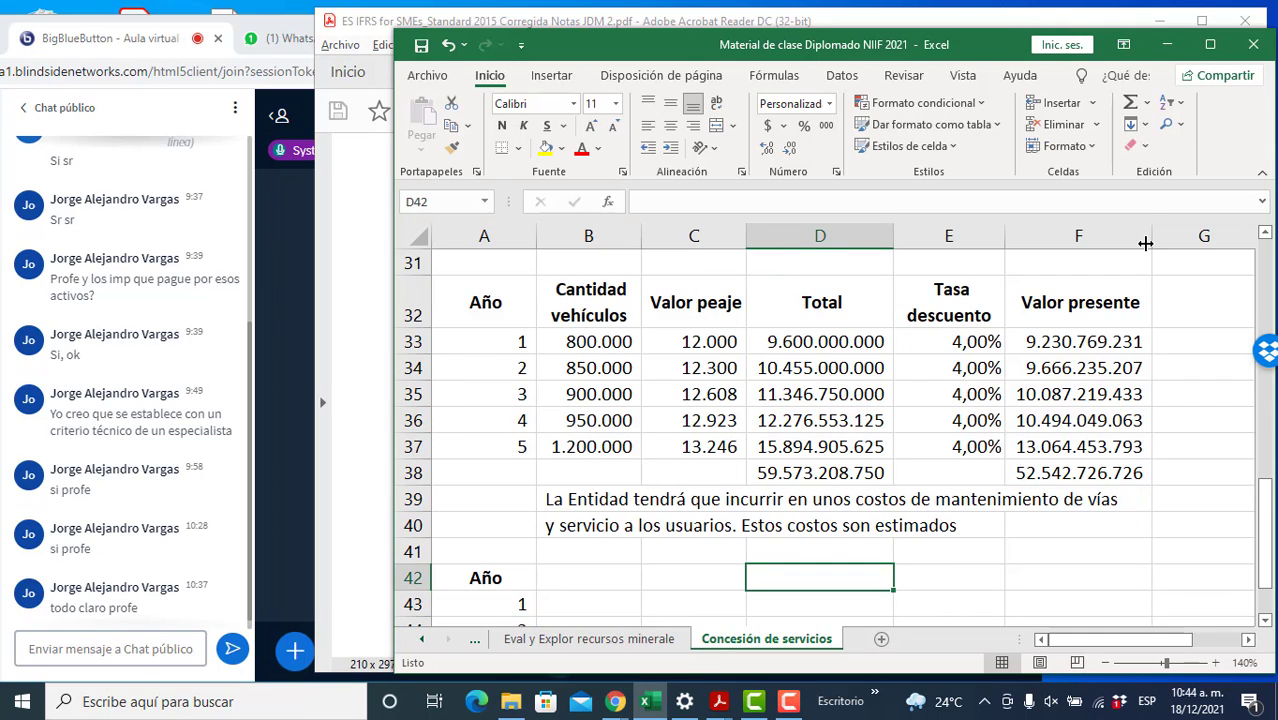
text(costo estimad)
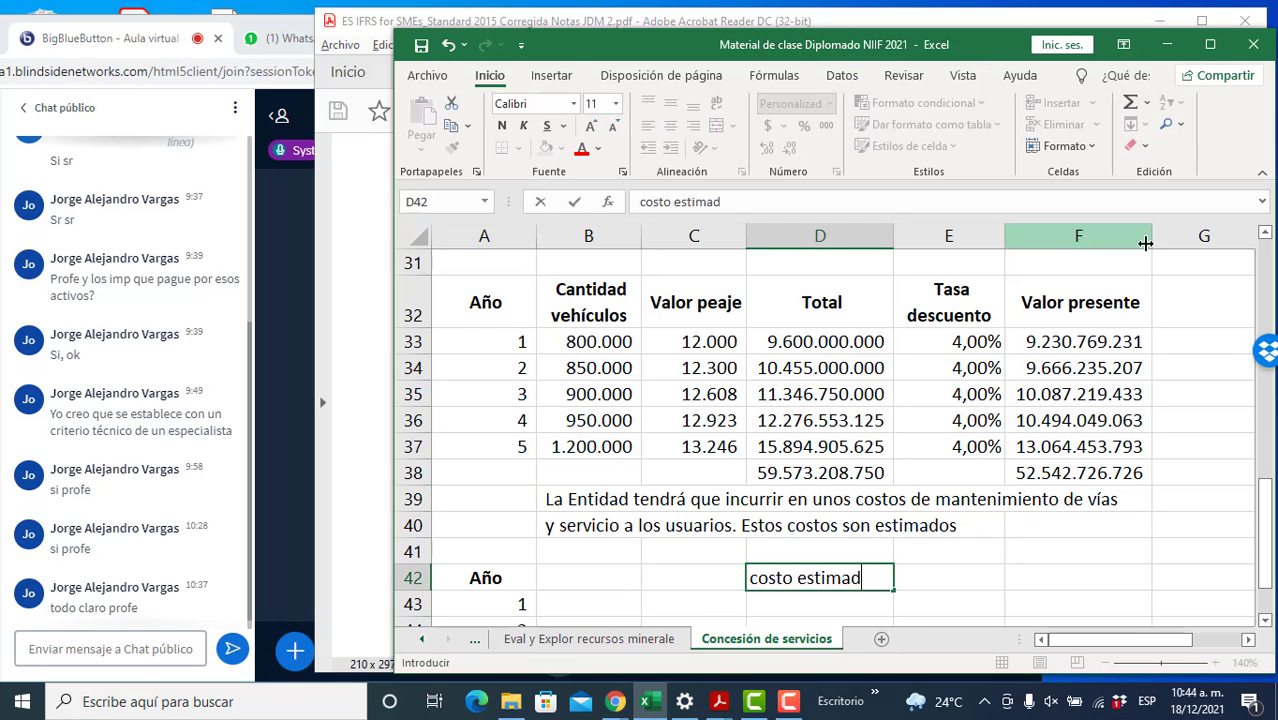
text(o)
key(Return)
- Enter an estimated cost of 4.800.000.000 for year 1 in D43
key(Down)
key(Down)
key(Down)
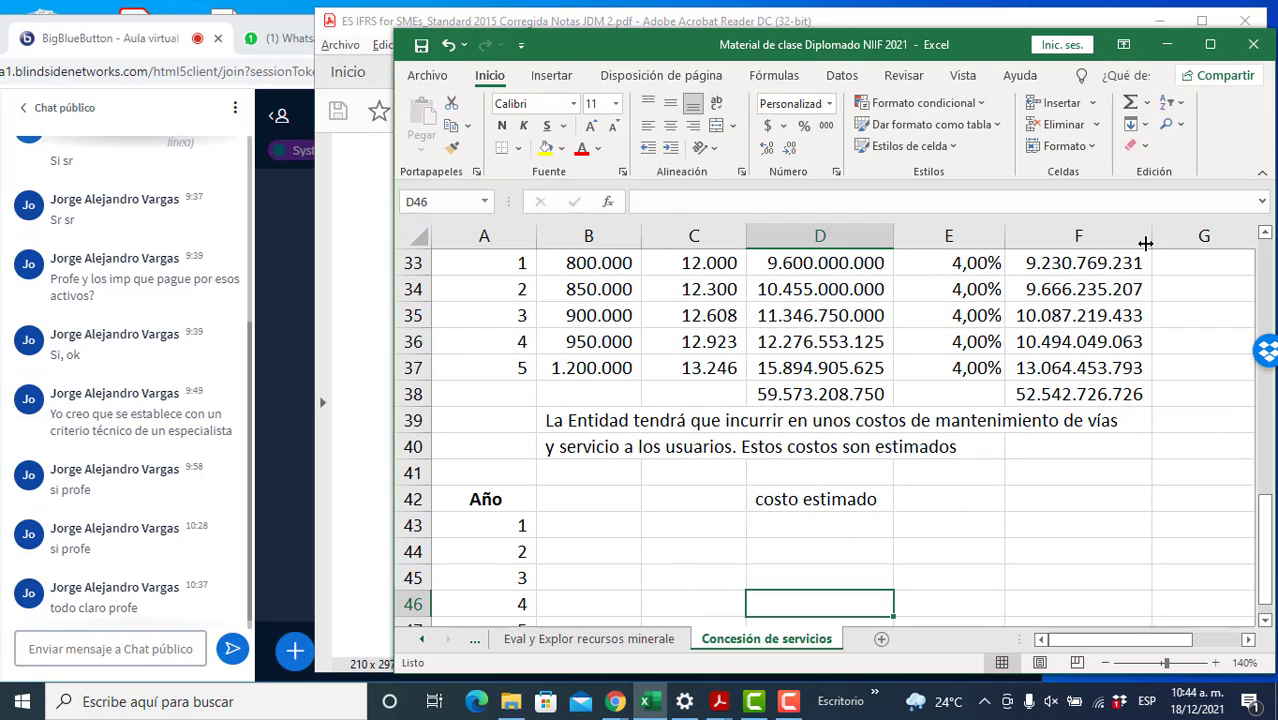
key(Up)
key(Up)
key(Up)
text(4800000)
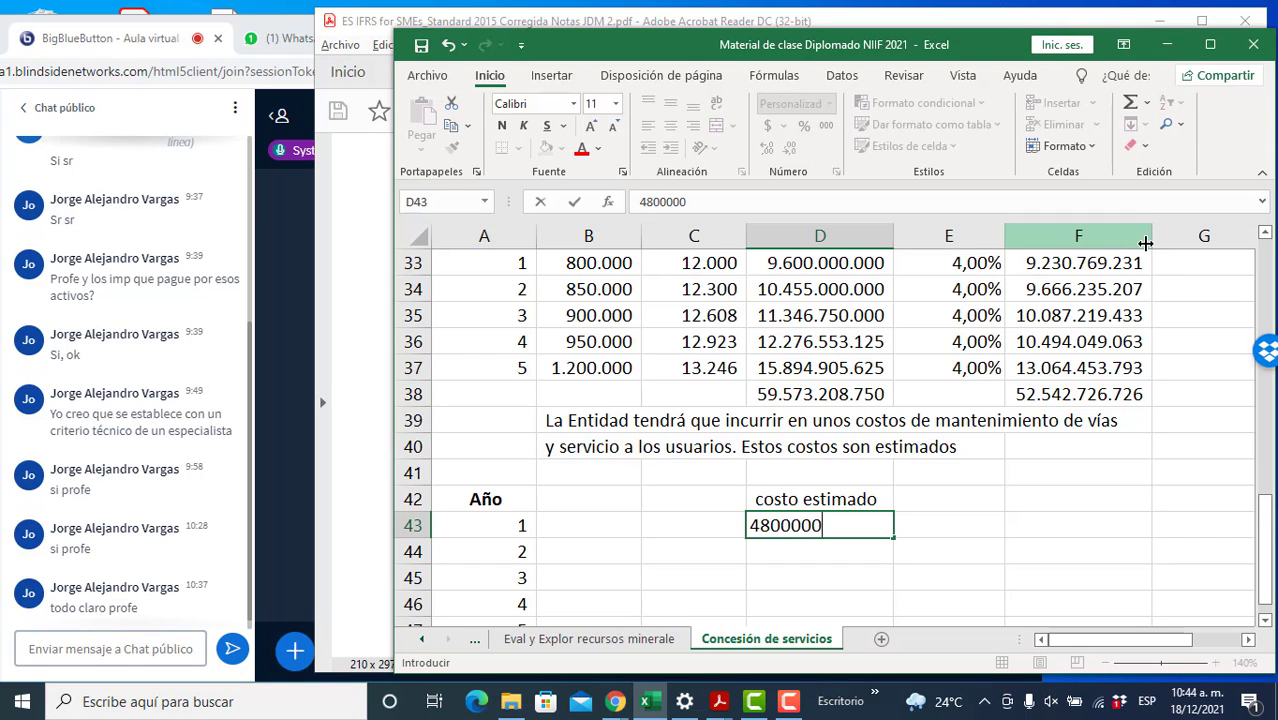
key(Return)
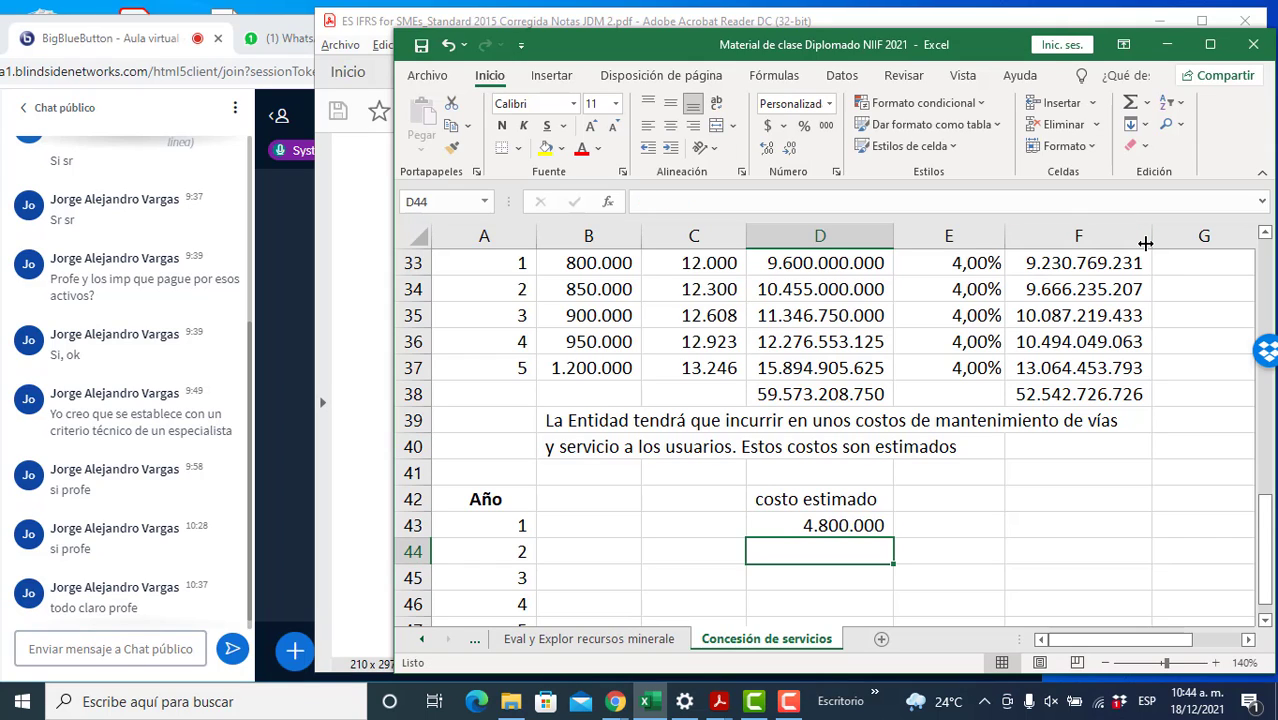
key(Up)
key(F2)
text(0000)
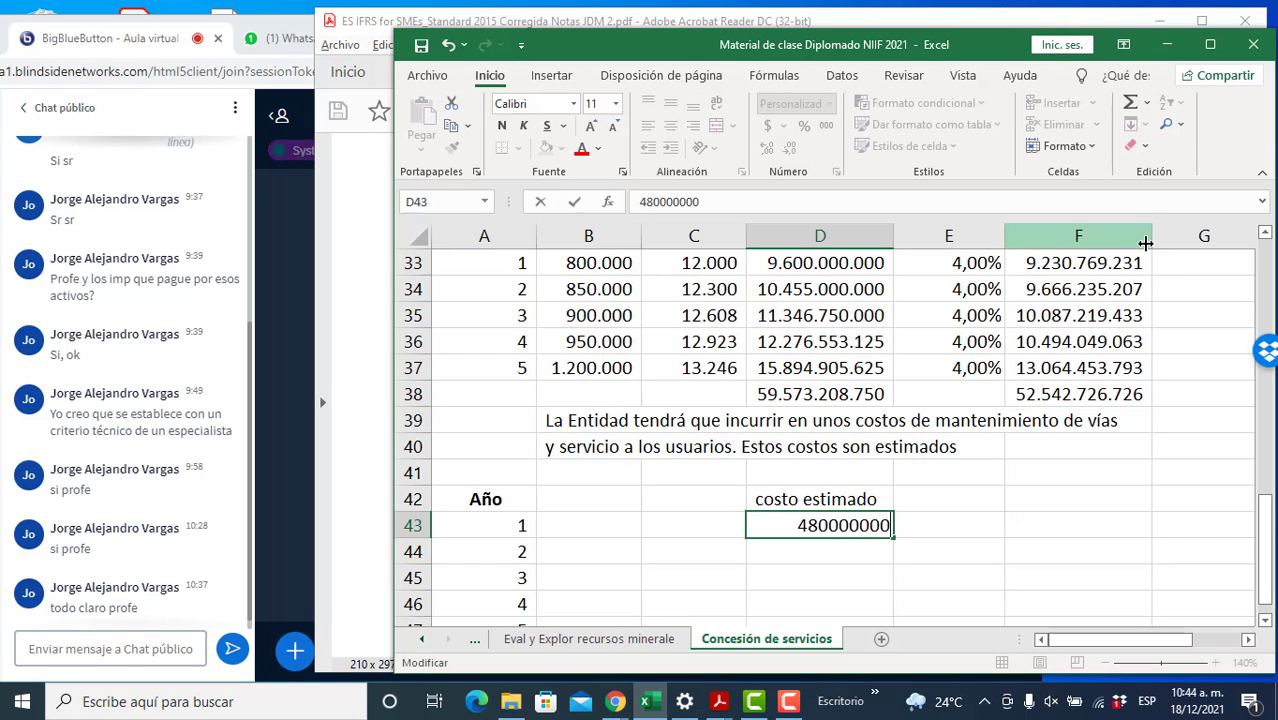
key(Return)
- Calculate the year 2 cost in D44 with the formula +D43*1,1
text(+)
key(Up)
text(*)
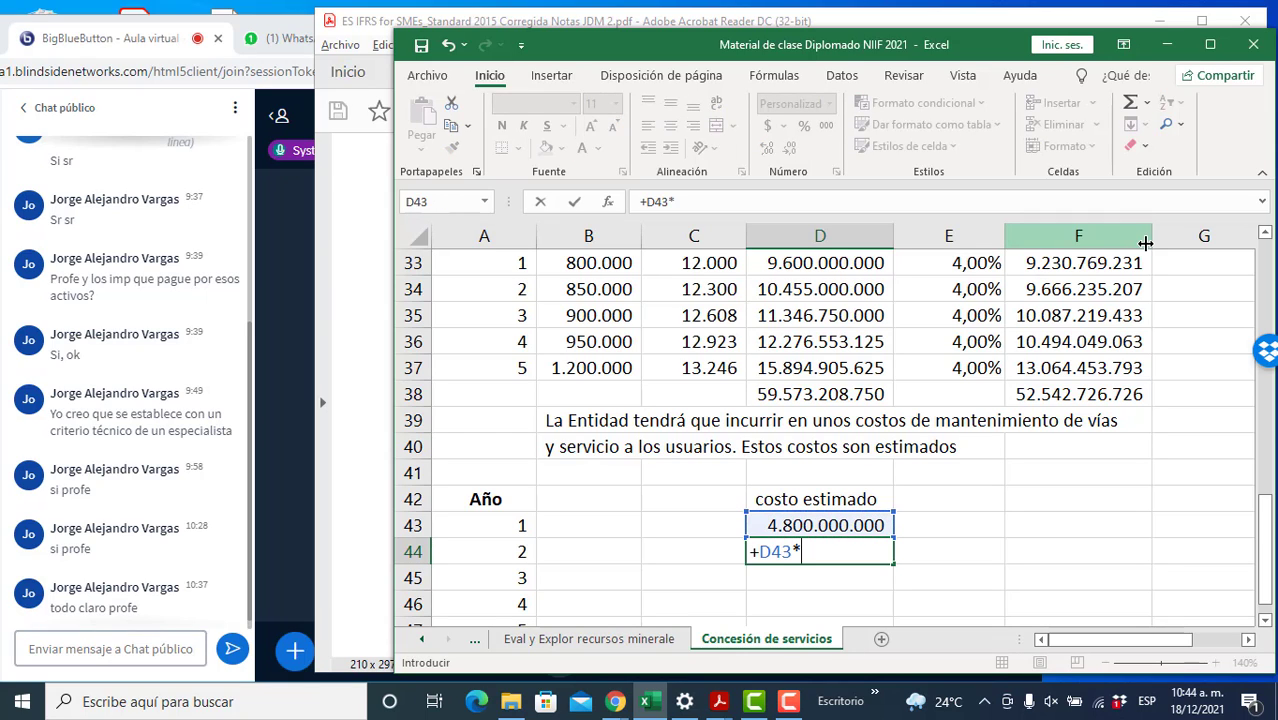
text(1,1)
key(Return)
- Copy the D44 cost formula to D45:D47 for years 3 to 5
key(Up)
key(ctrl+c)
key(Down)
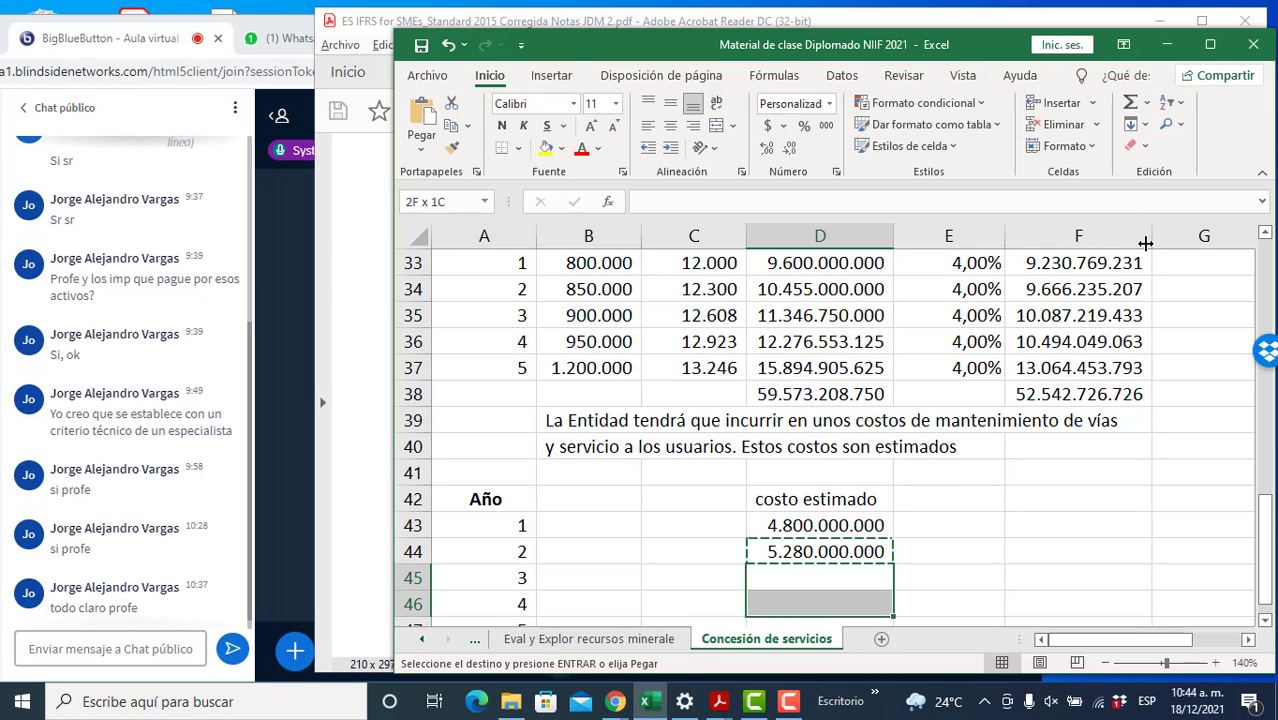
key(shift+Down)
key(shift+Down)
key(ctrl+v)
key(Escape)
- Add the header "Tasa" in E42 and enter 4% in E43, shown with two decimal places
key(Up)
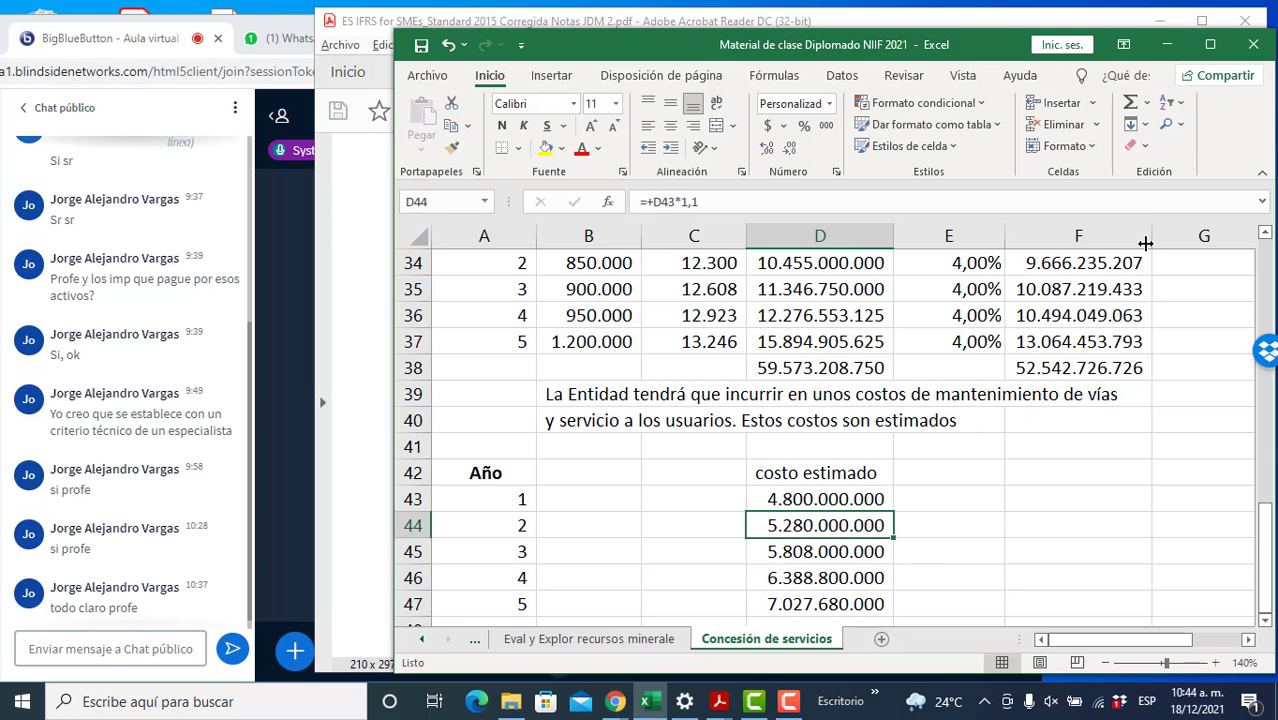
key(Up)
key(Up)
key(Right)
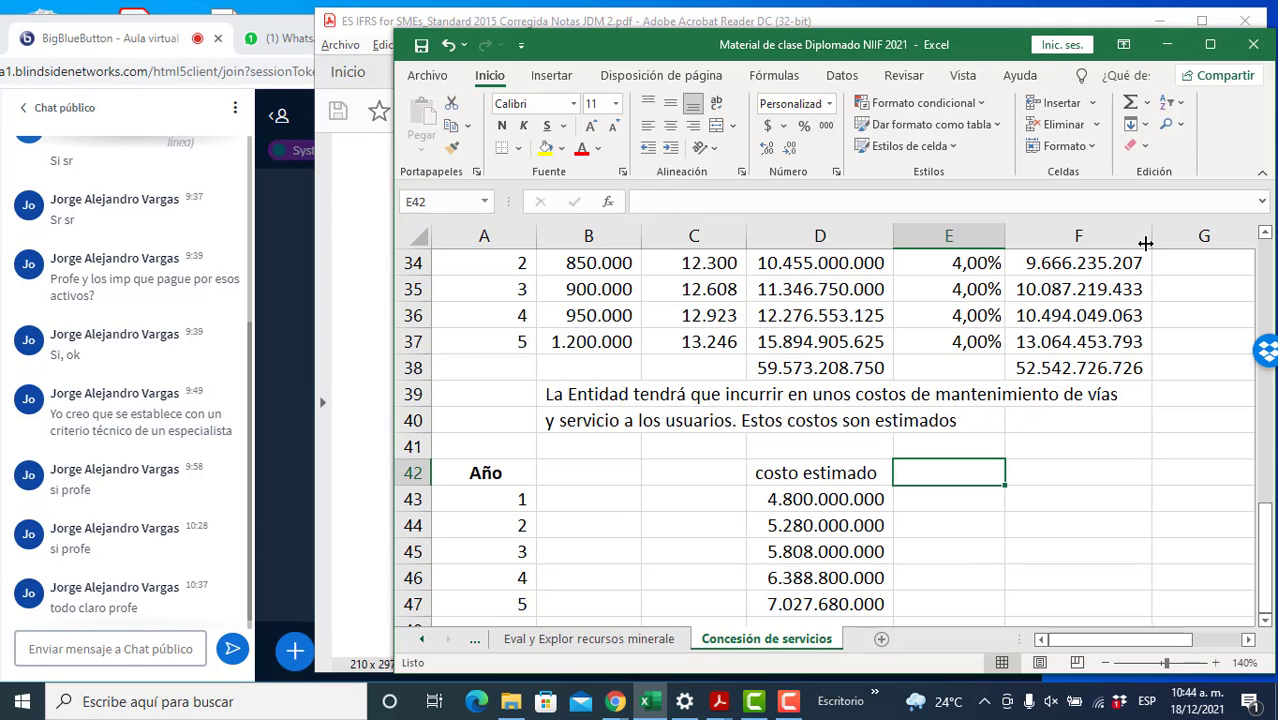
text(Tasa)
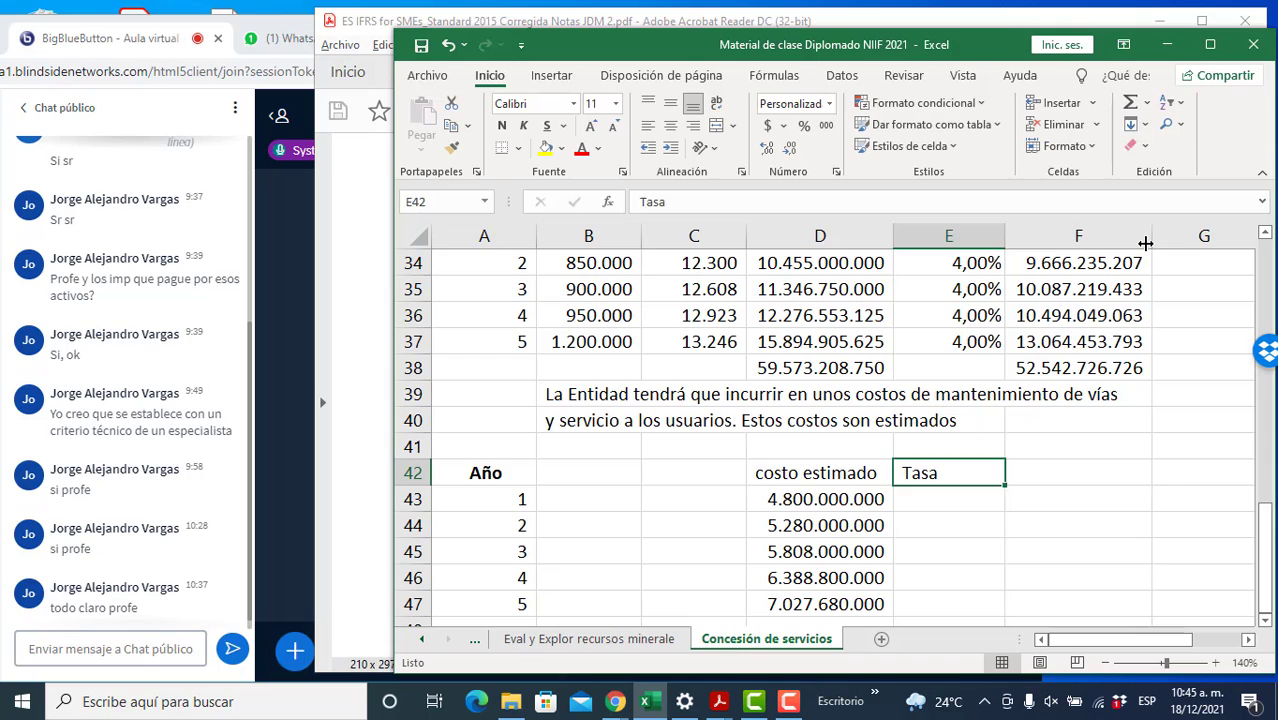
key(Return)
text(4%)
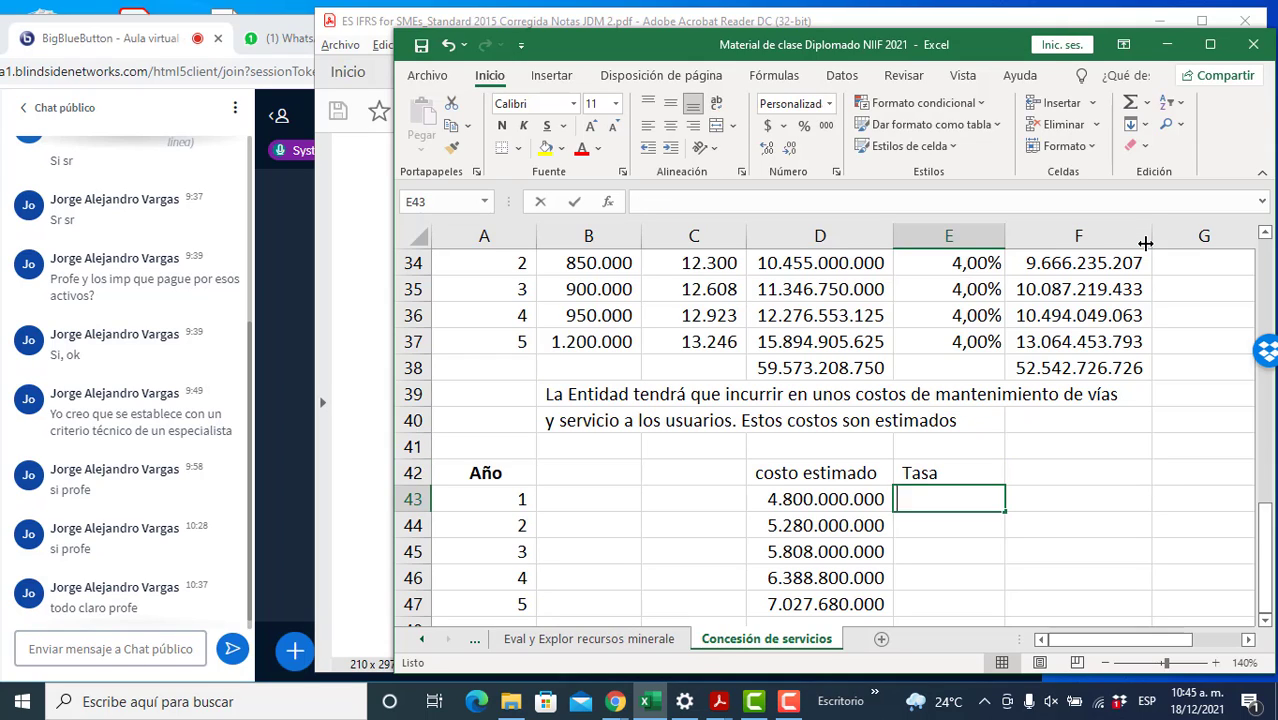
key(Return)
key(Up)
click(804, 126)
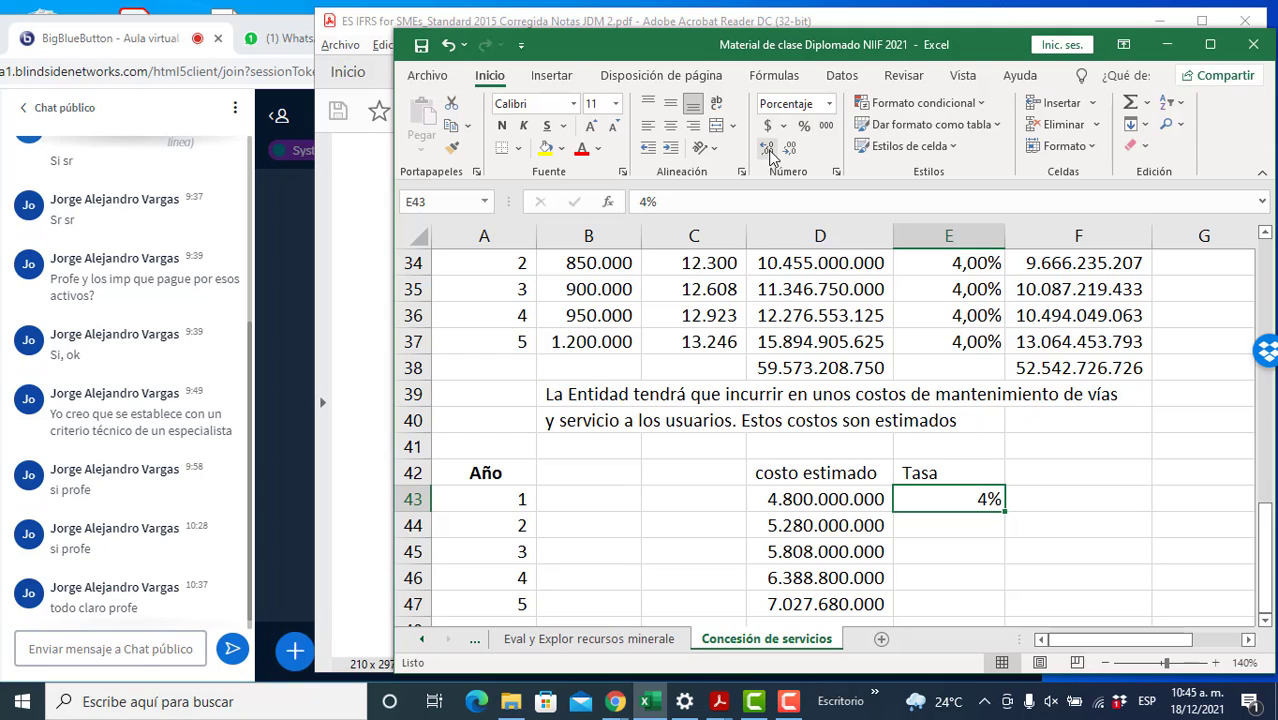
click(767, 150)
click(767, 150)
- Copy the 4,00% rate from E43 to E44:E47
key(ctrl+c)
key(Down)
key(shift+Down)
key(shift+Down)
key(shift+Down)
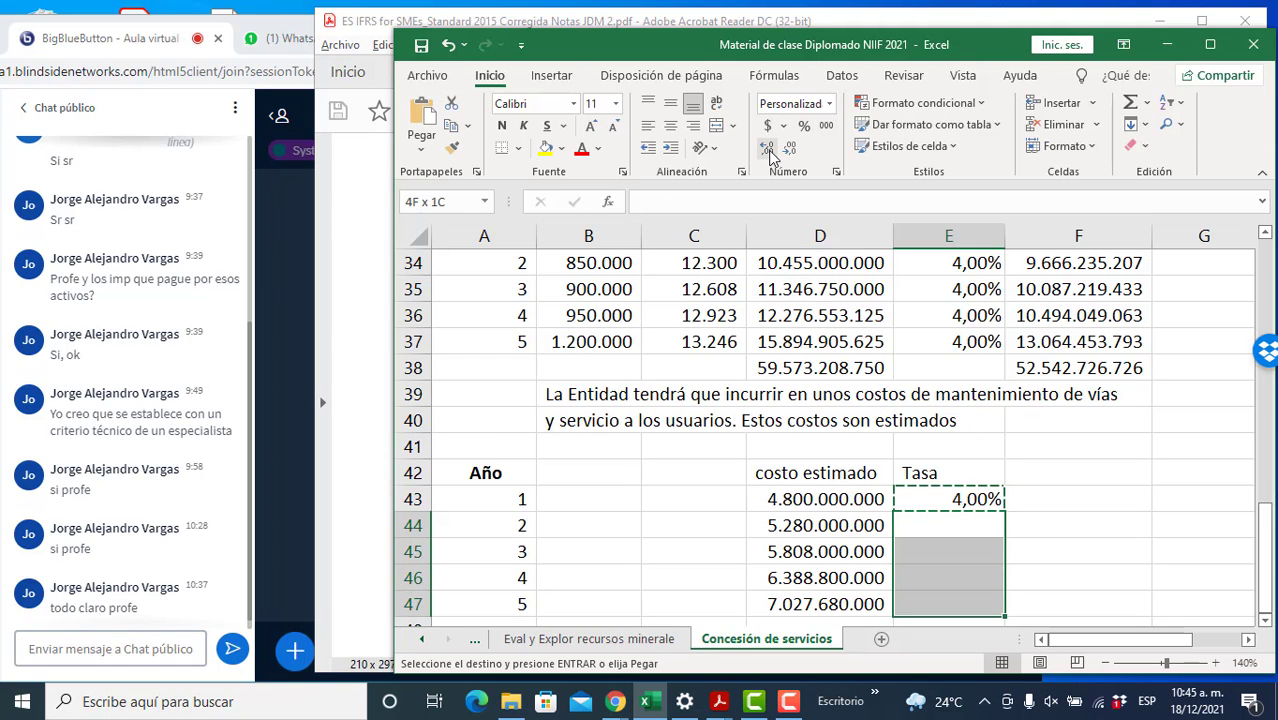
key(ctrl+v)
- Enter the header "Valor presente" in F42
key(Right)
key(Up)
key(Up)
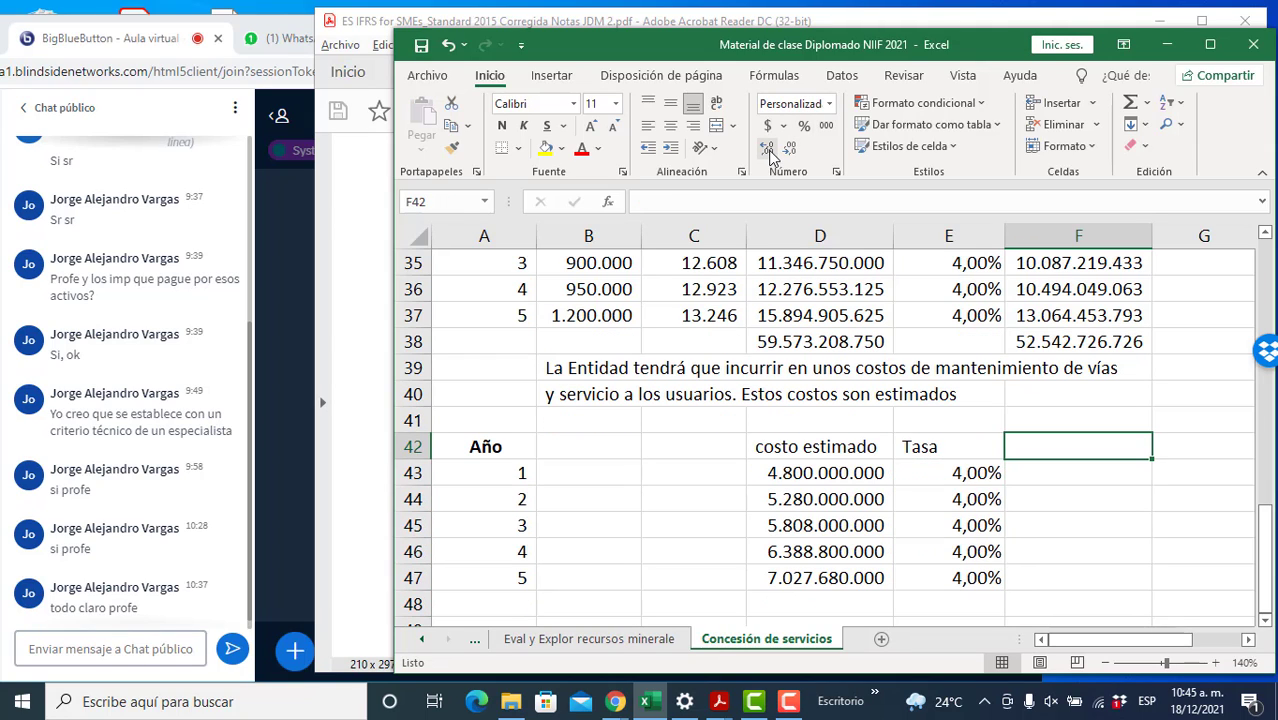
text(Valor presente)
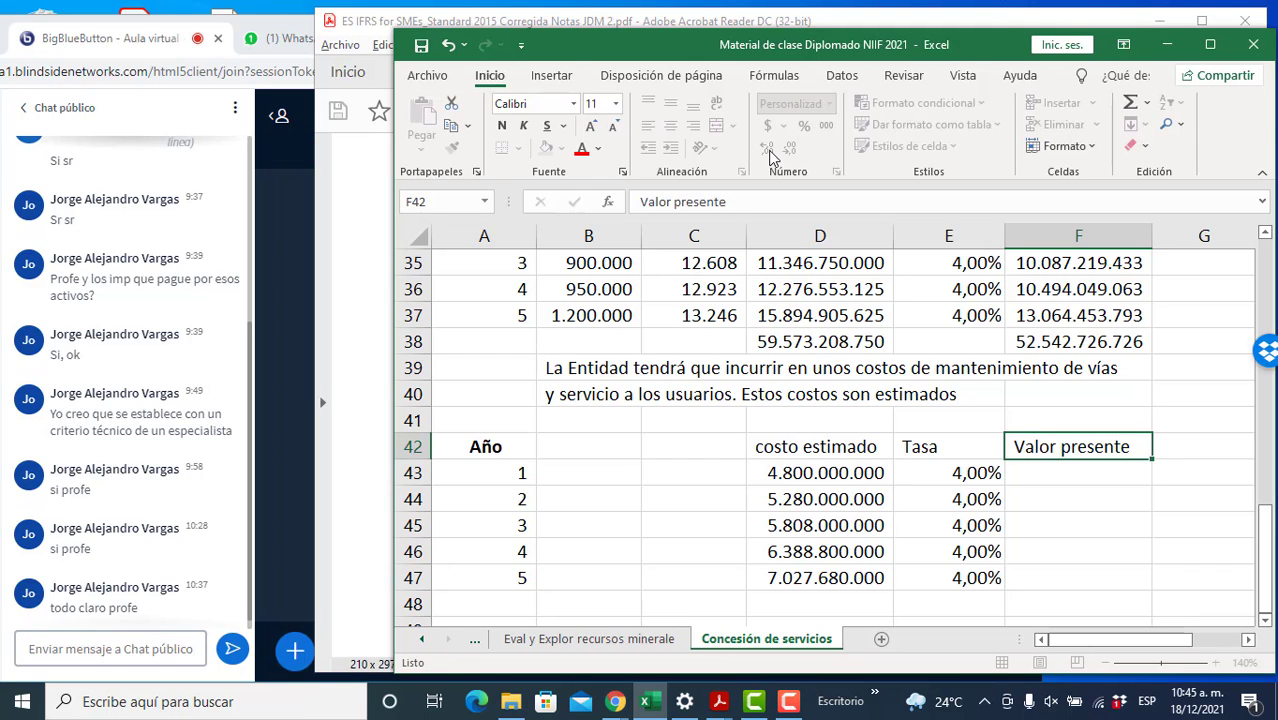
key(Return)
text(+)
key(Escape)
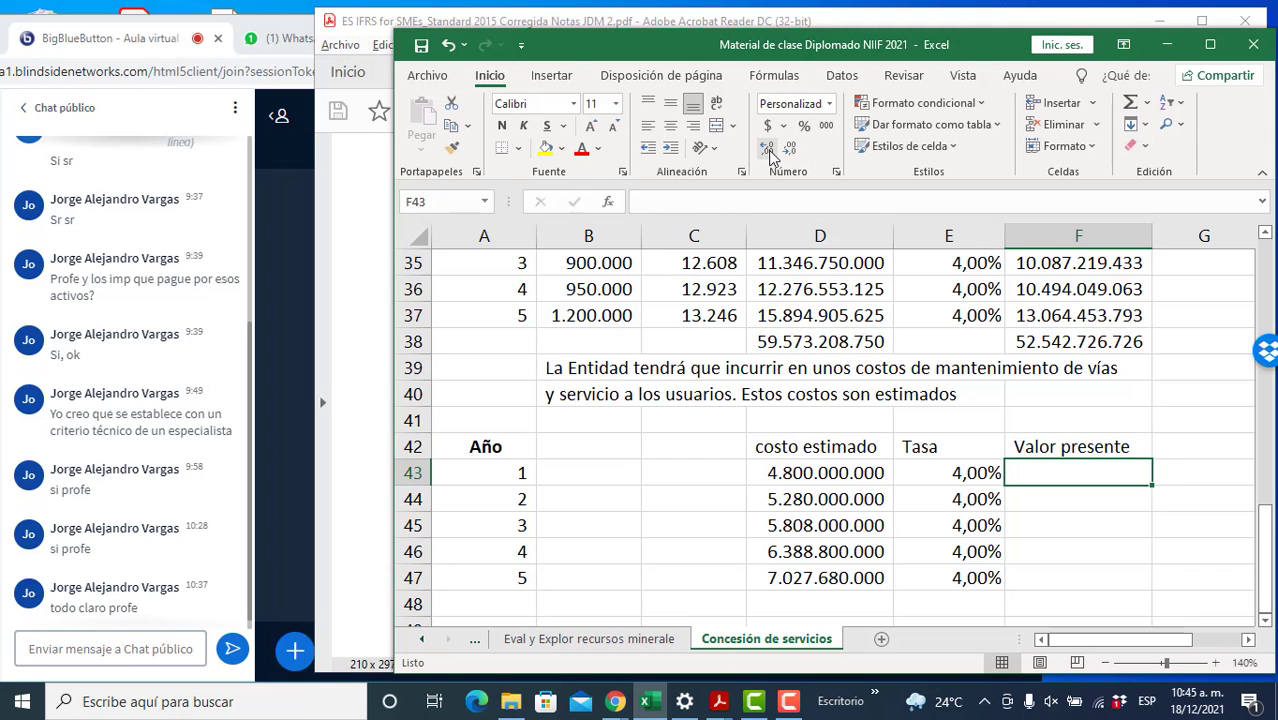
- Copy the present value formula from F37 to F43:F47 to discount the estimated costs
key(Up)
key(Up)
key(Up)
key(Up)
key(Up)
key(Up)
key(ctrl+c)
key(Down)
key(Down)
key(Down)
key(Down)
key(Down)
key(Down)
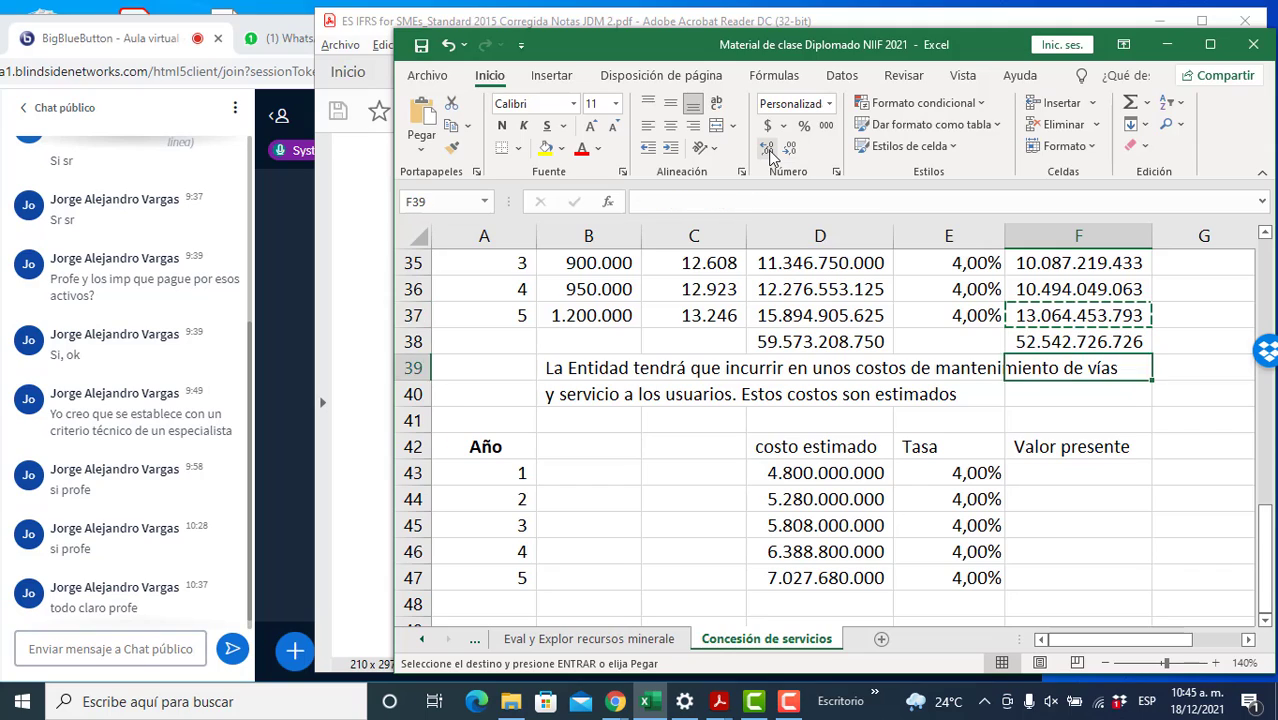
key(shift+Down)
key(shift+Down)
key(shift+Down)
key(shift+Down)
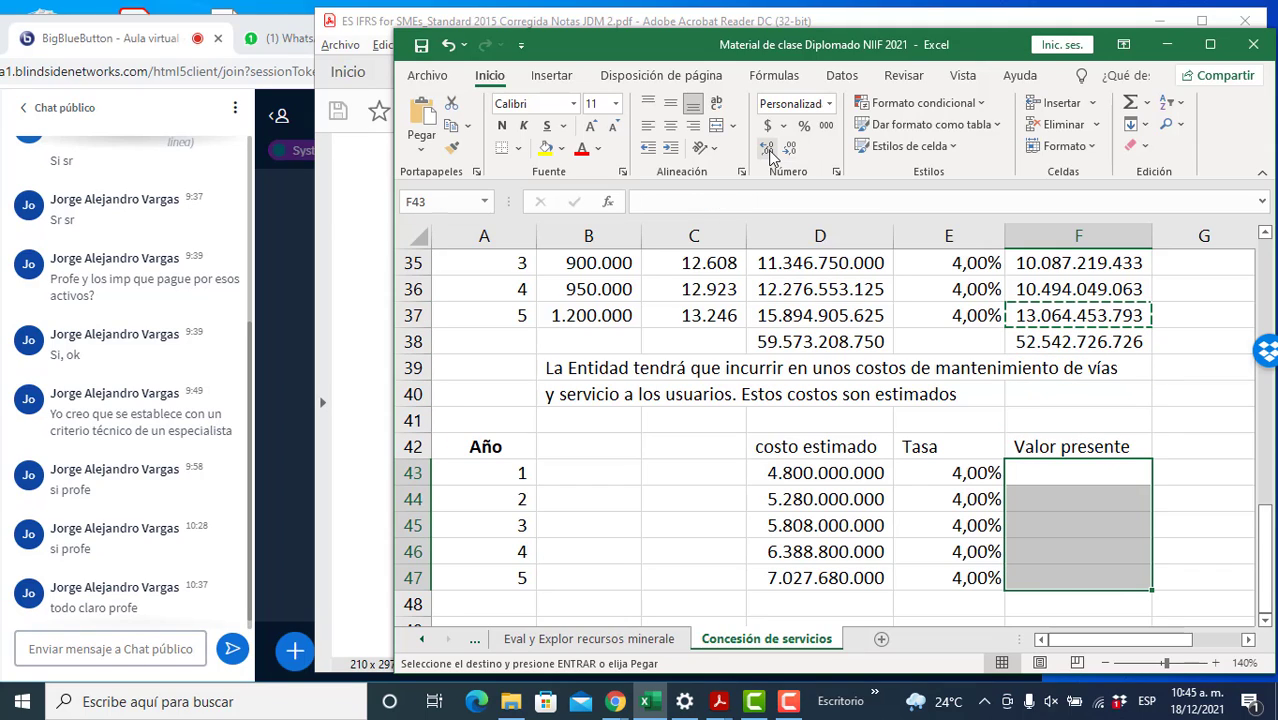
key(Return)
- Total the costs' present values in F48 with a SUMA of F43:F47
key(Down)
key(Down)
key(Down)
key(Down)
key(Down)
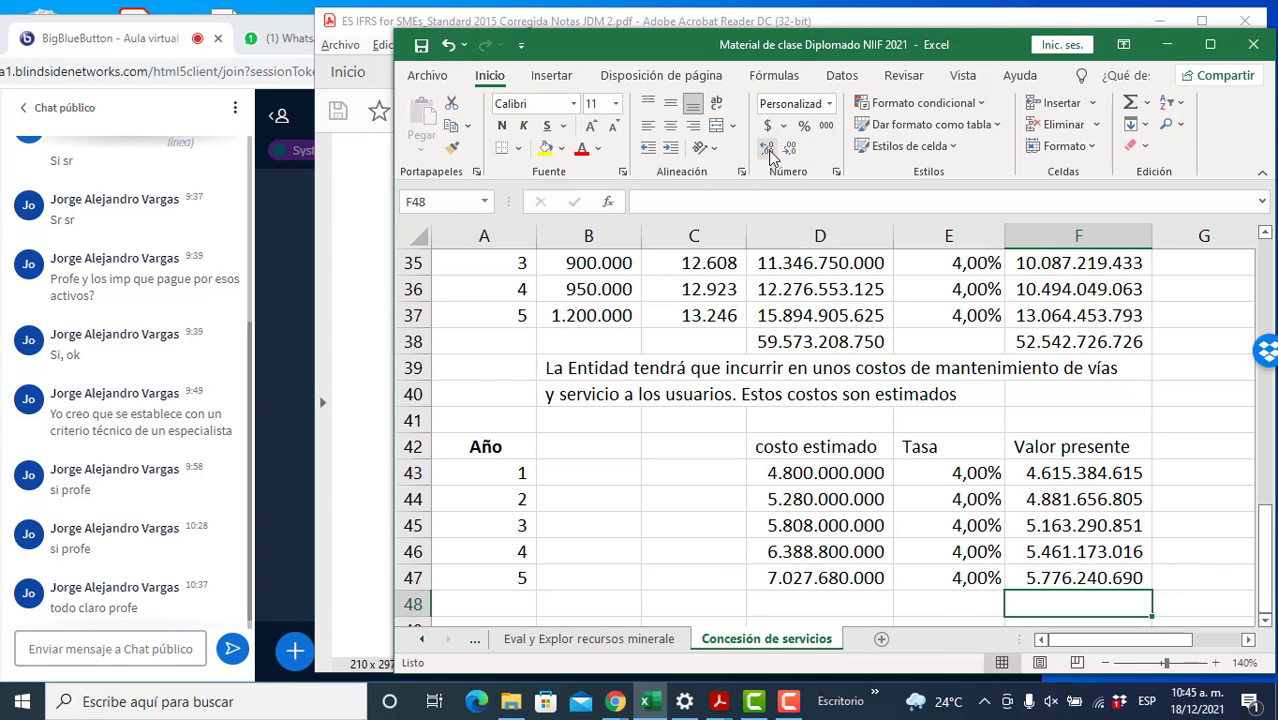
text(+sum)
key(Tab)
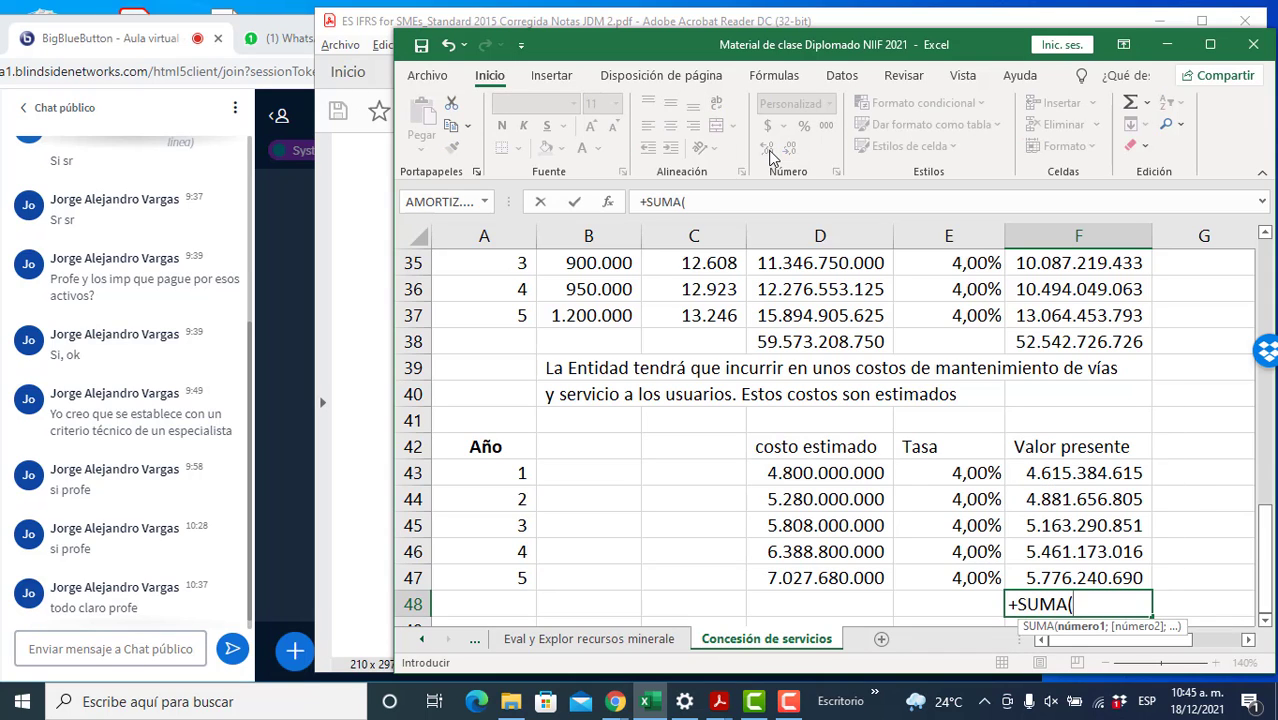
key(Up)
key(shift+Up)
key(shift+Up)
key(shift+Up)
key(shift+Up)
key(Return)
- Write the label "Valor presente de flujos de efectivo esperados" in B50
key(Down)
key(Down)
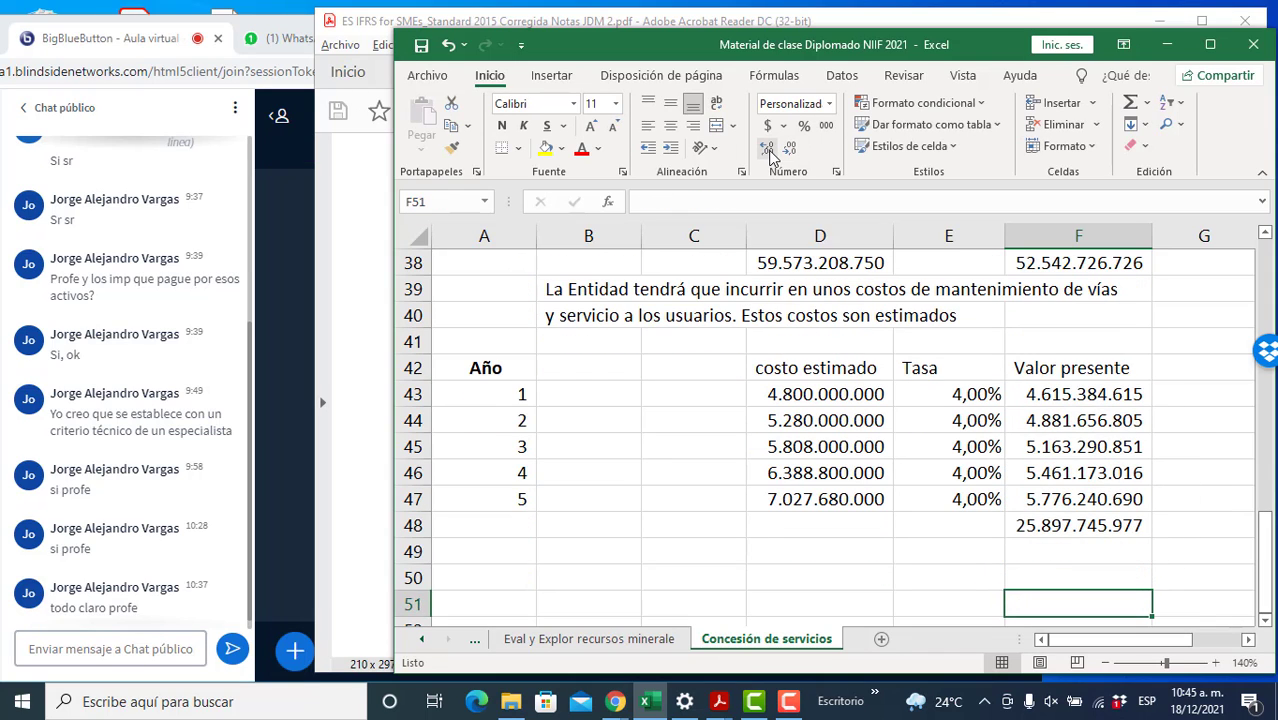
key(Up)
key(Up)
key(Left)
key(Down)
key(Down)
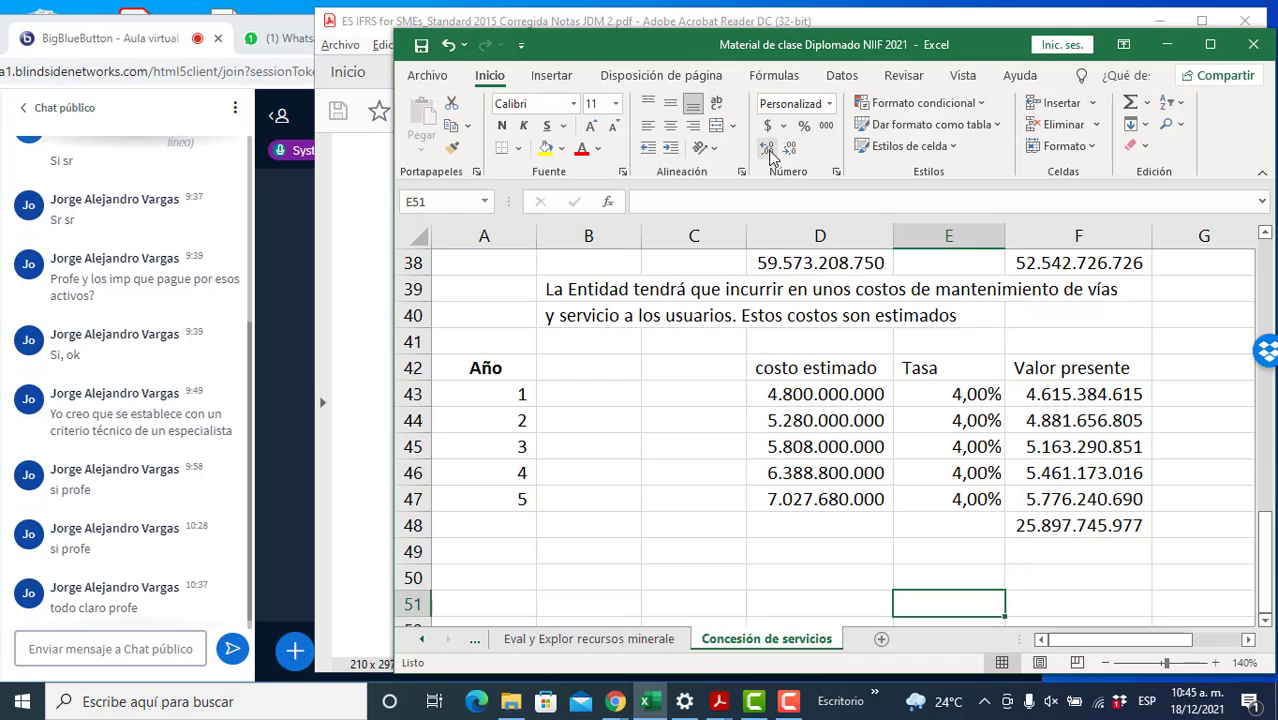
key(Left)
key(Left)
key(Left)
key(Up)
text(Valor pre)
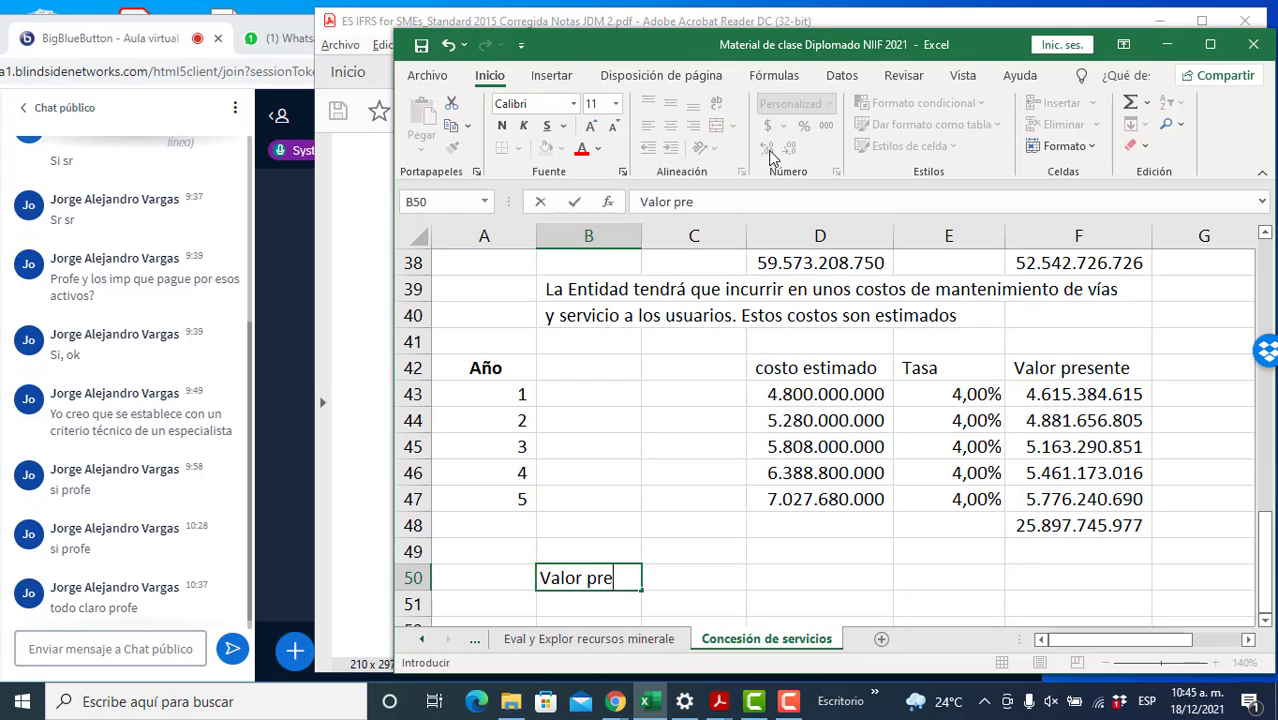
text(sente de flujos )
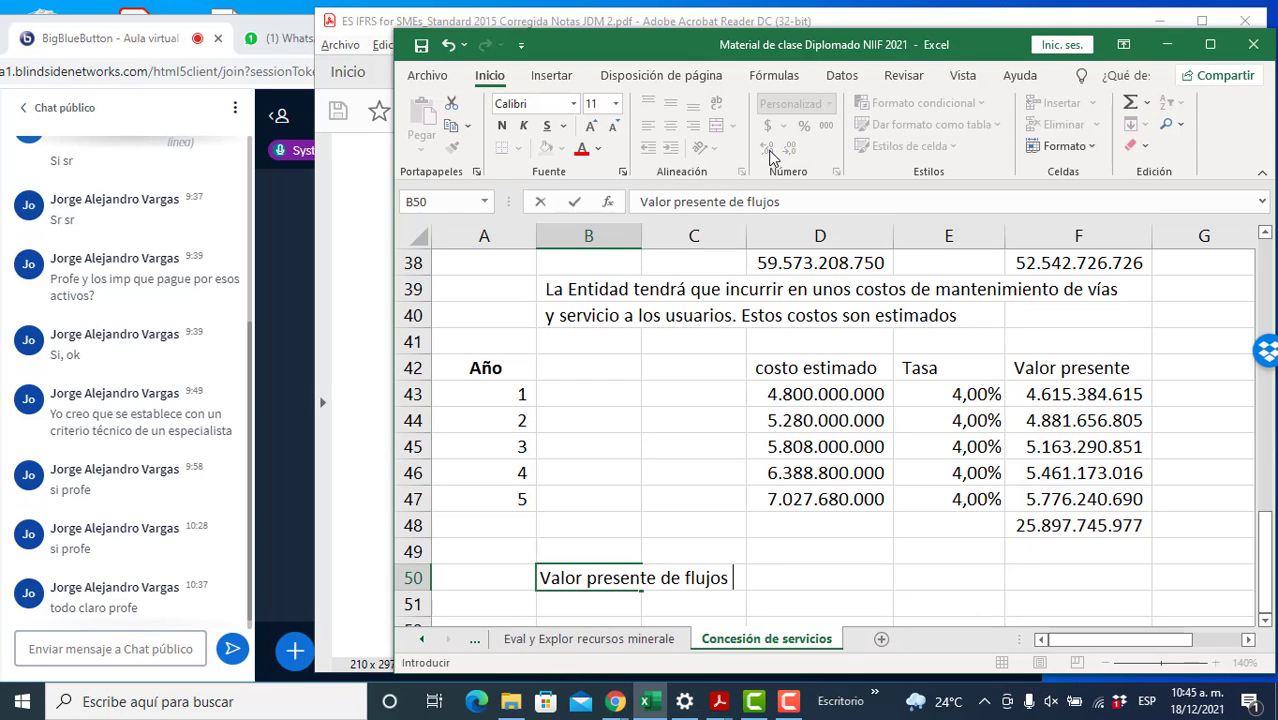
text(de efectivo esperados)
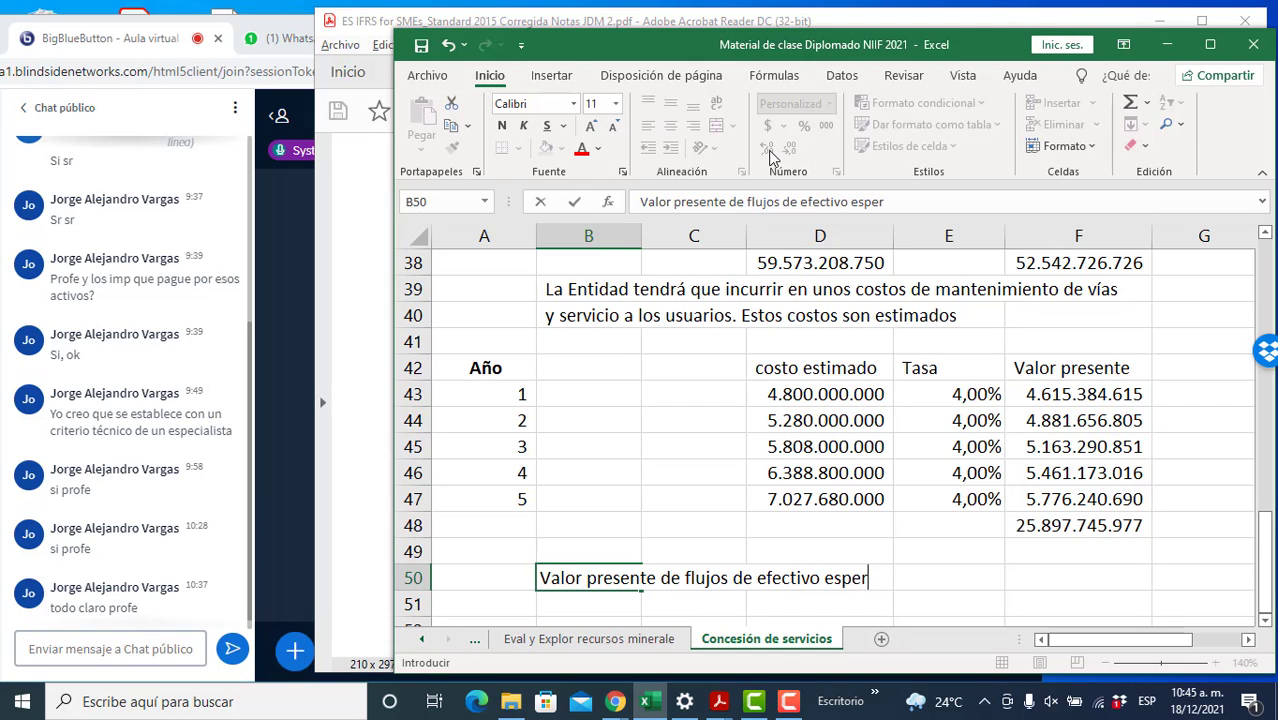
- Calculate the net present value in F50 with the formula +F38-F48
key(Right)
key(Right)
key(Right)
key(Right)
text(+)
key(Up)
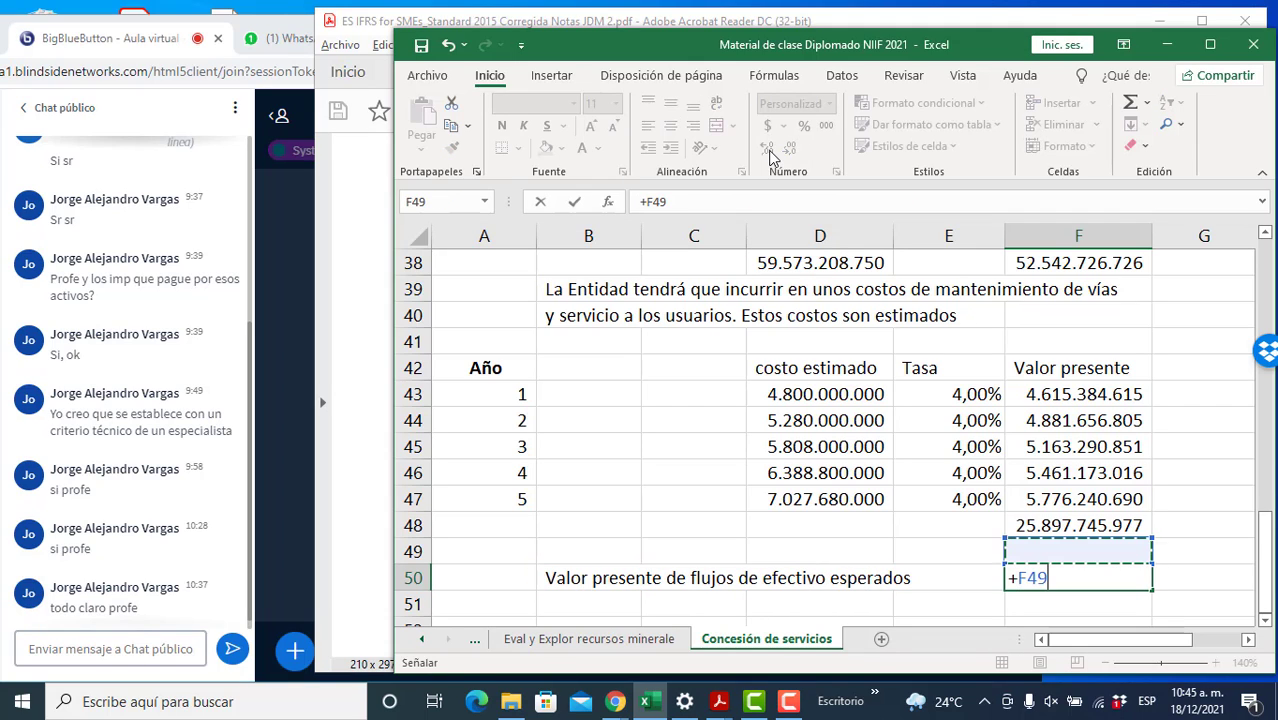
key(ctrl+Up)
key(ctrl+Up)
key(ctrl+Up)
text(-)
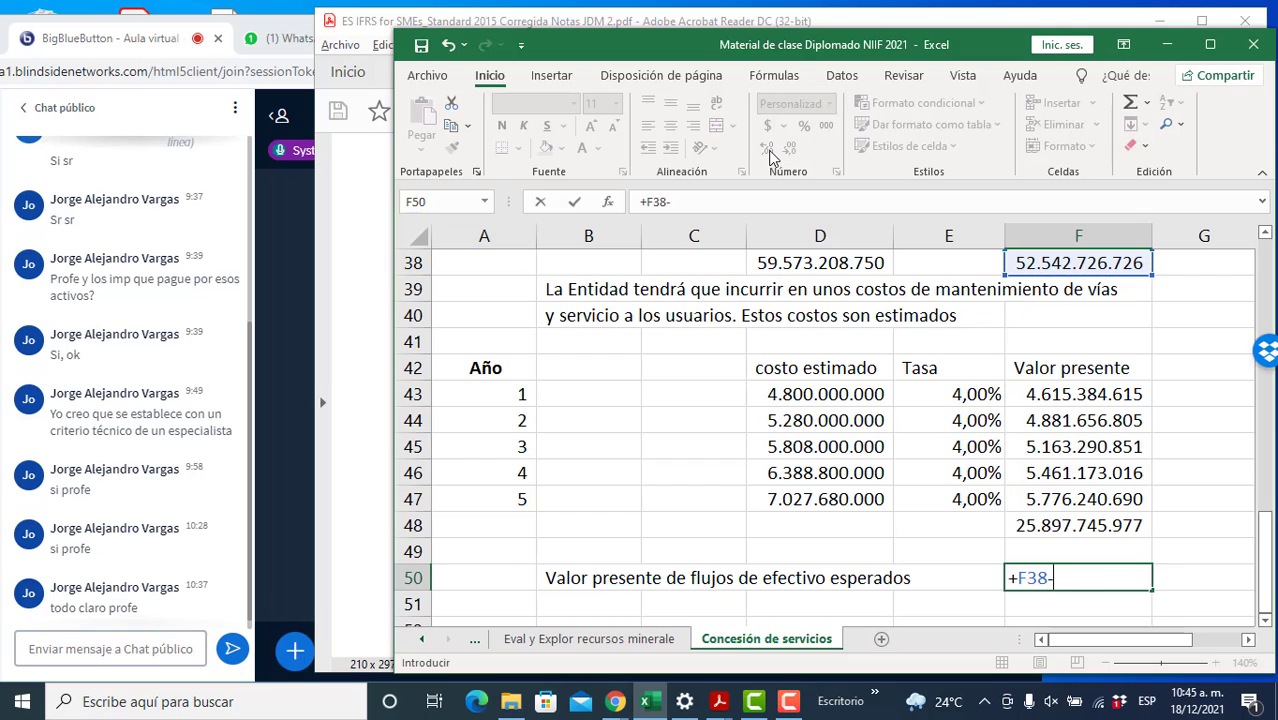
key(Up)
key(Up)
key(Return)
key(Up)
key(Right)
key(Right)
key(Right)
key(Right)
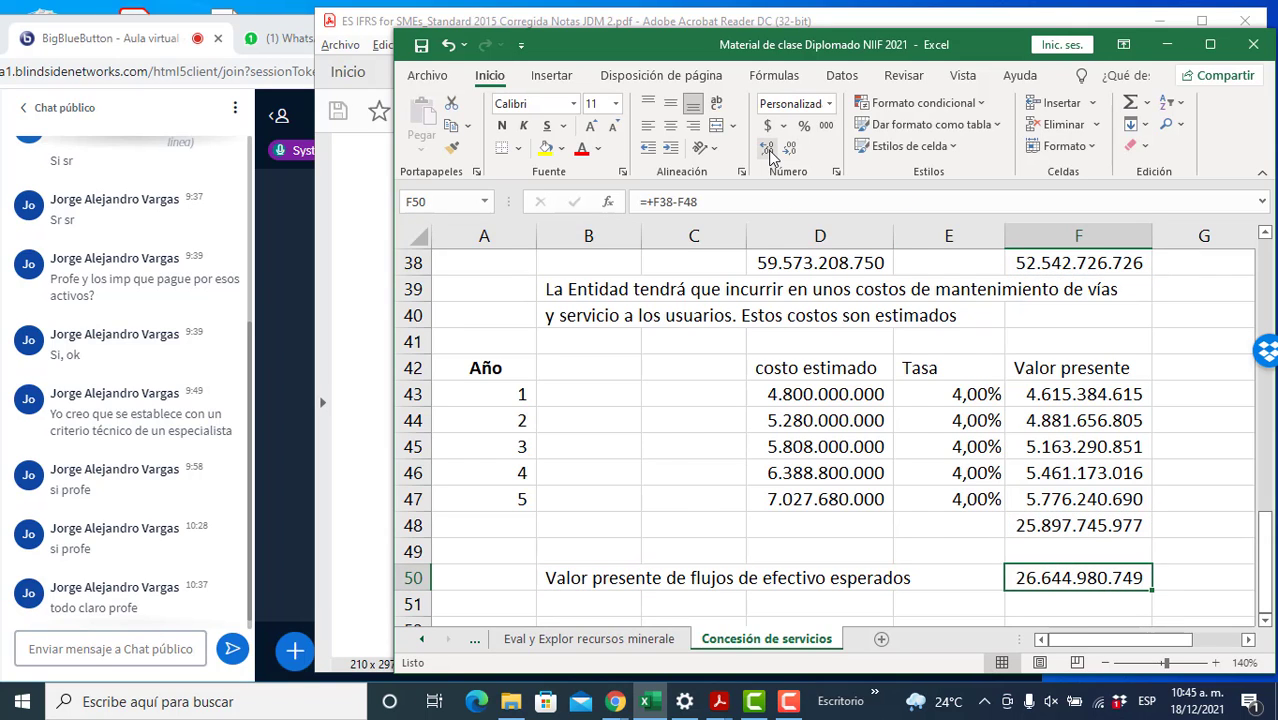
key(Right)
key(Left)
key(Left)
key(Left)
key(Left)
key(Left)
key(Left)
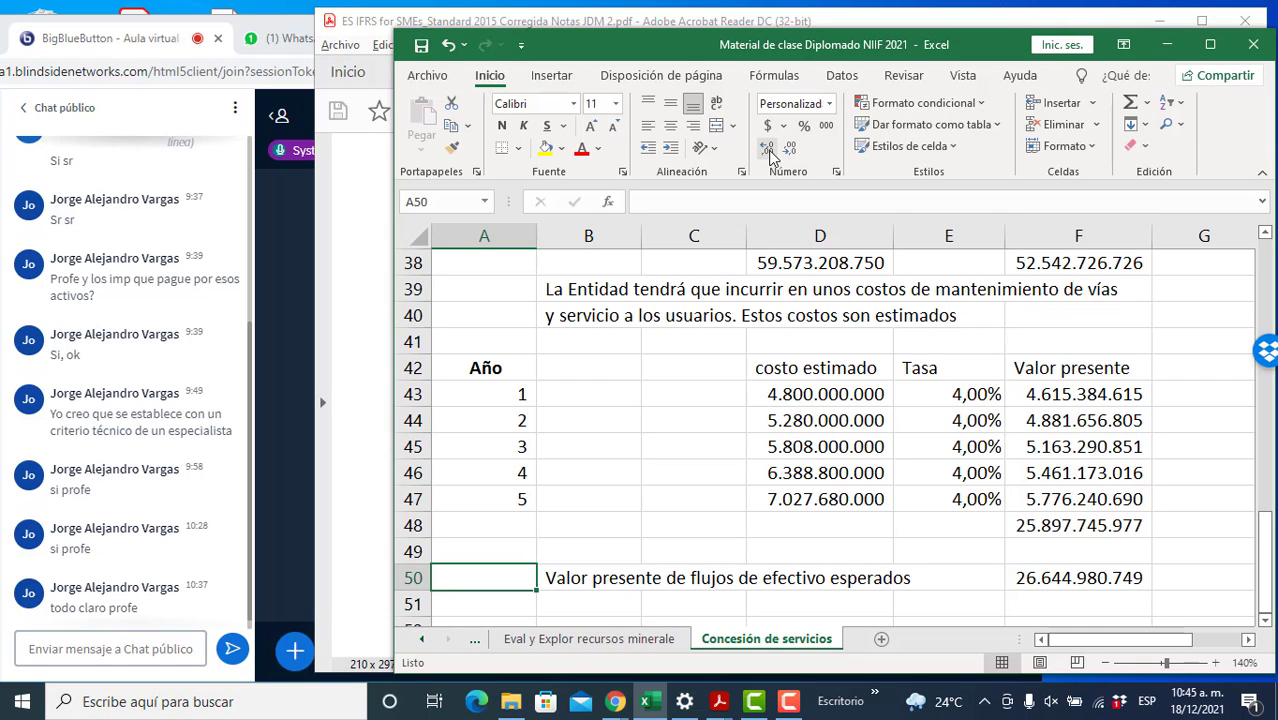
key(Down)
key(Down)
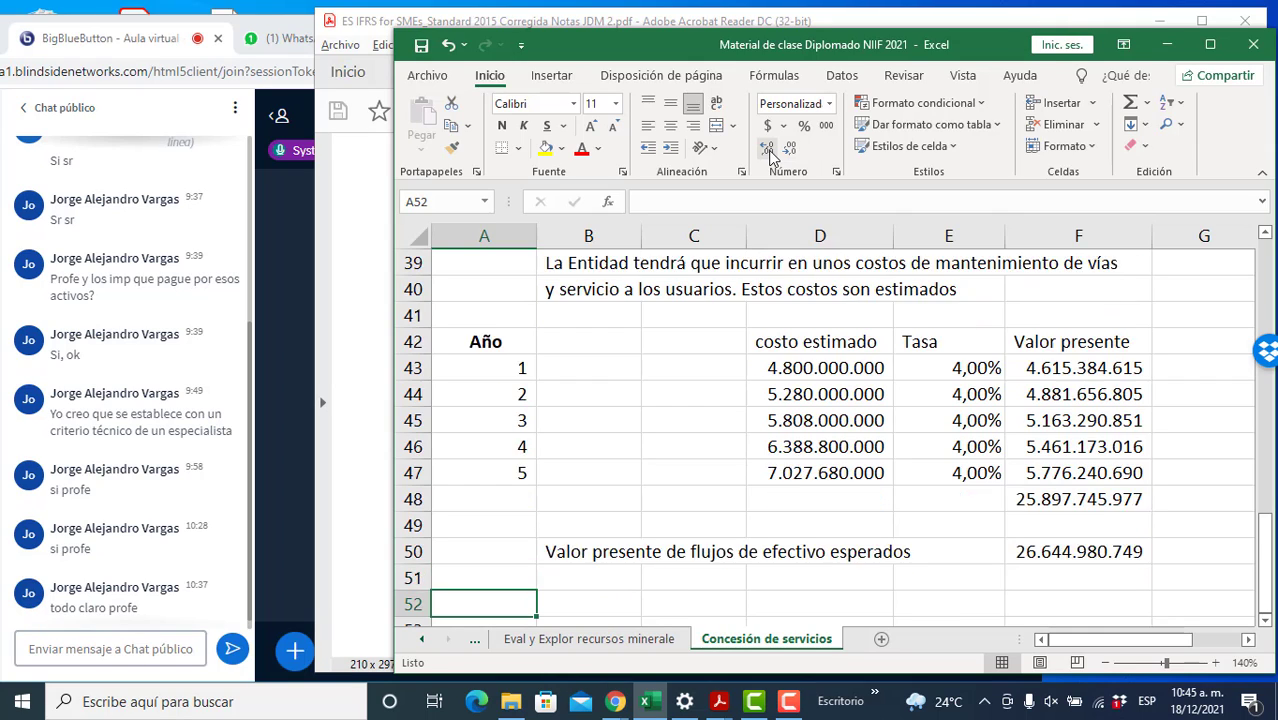
- Write the journal entry headings "Cuenta" in B52, "Db" in D52 and "Cr" in E52
key(Down)
key(Down)
key(Down)
key(Up)
key(Up)
key(Up)
key(Right)
text(Cuenta)
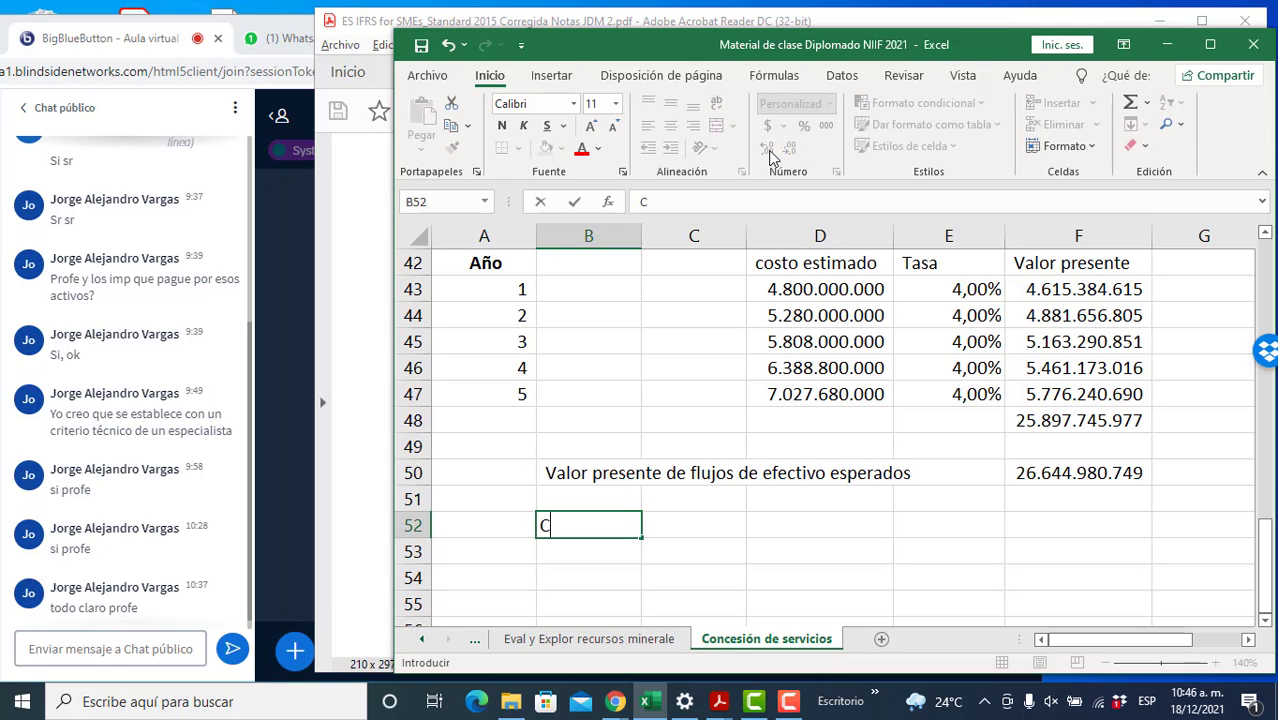
key(Right)
key(Right)
text(Debe)
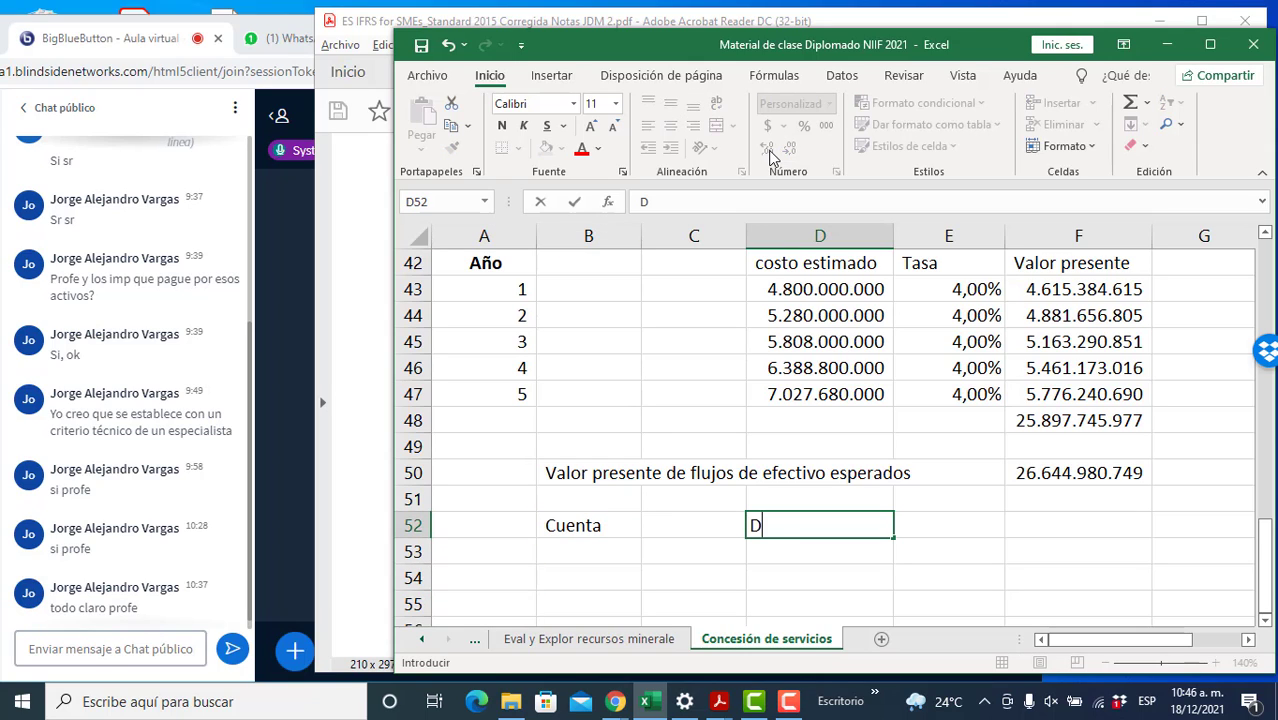
key(Escape)
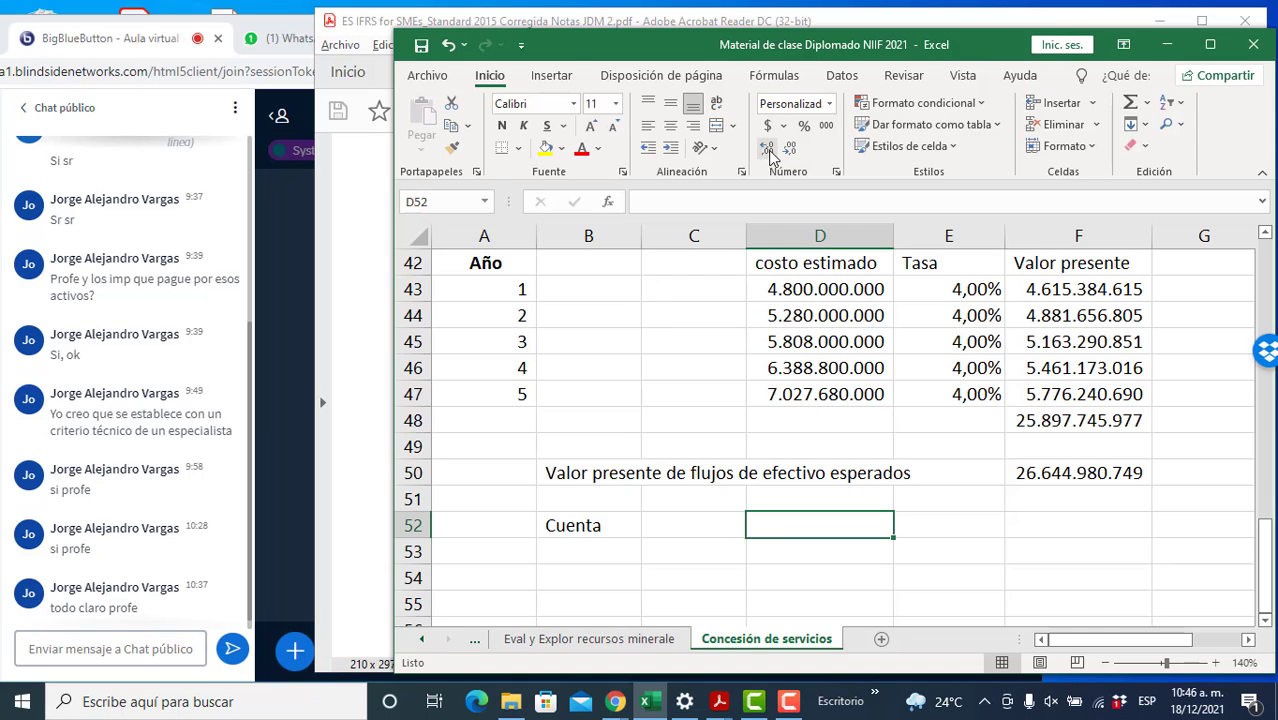
text(Db)
key(Right)
text(Cr)
- Make the journal entry headings in row 52 bold and centred
key(Left)
key(shift+space)
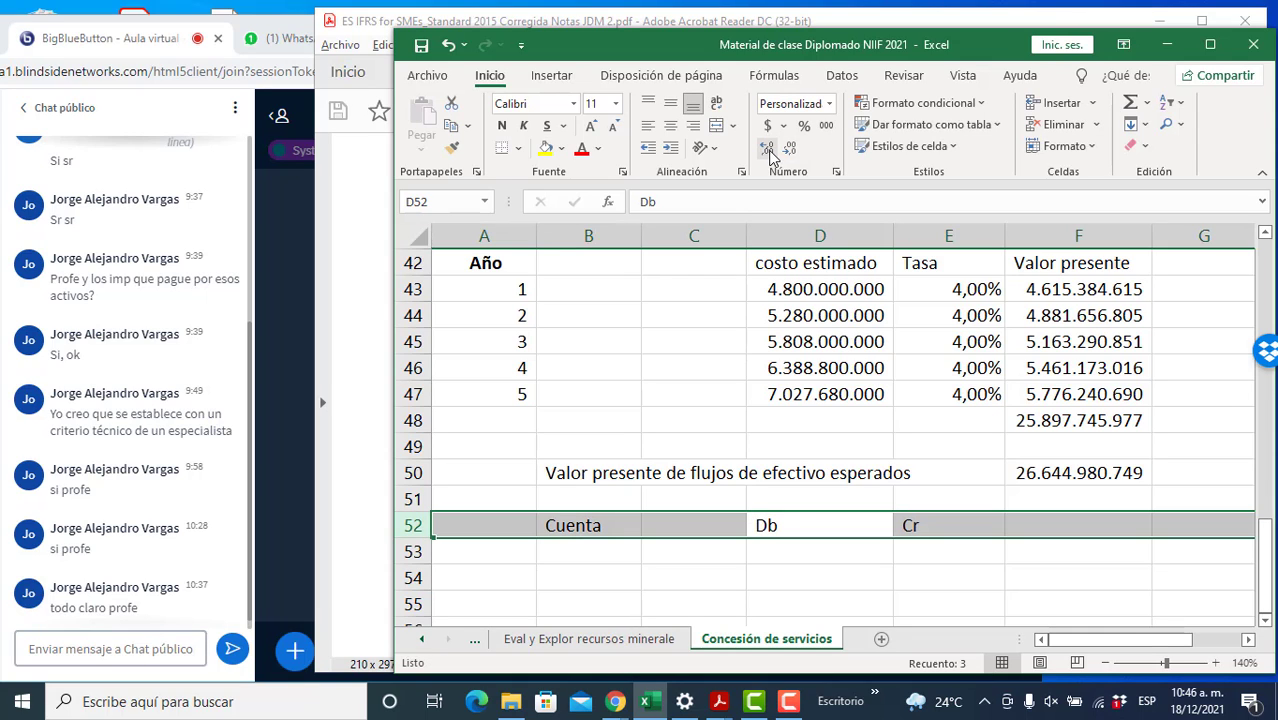
key(ctrl+b)
key(Escape)
key(ctrl+n)
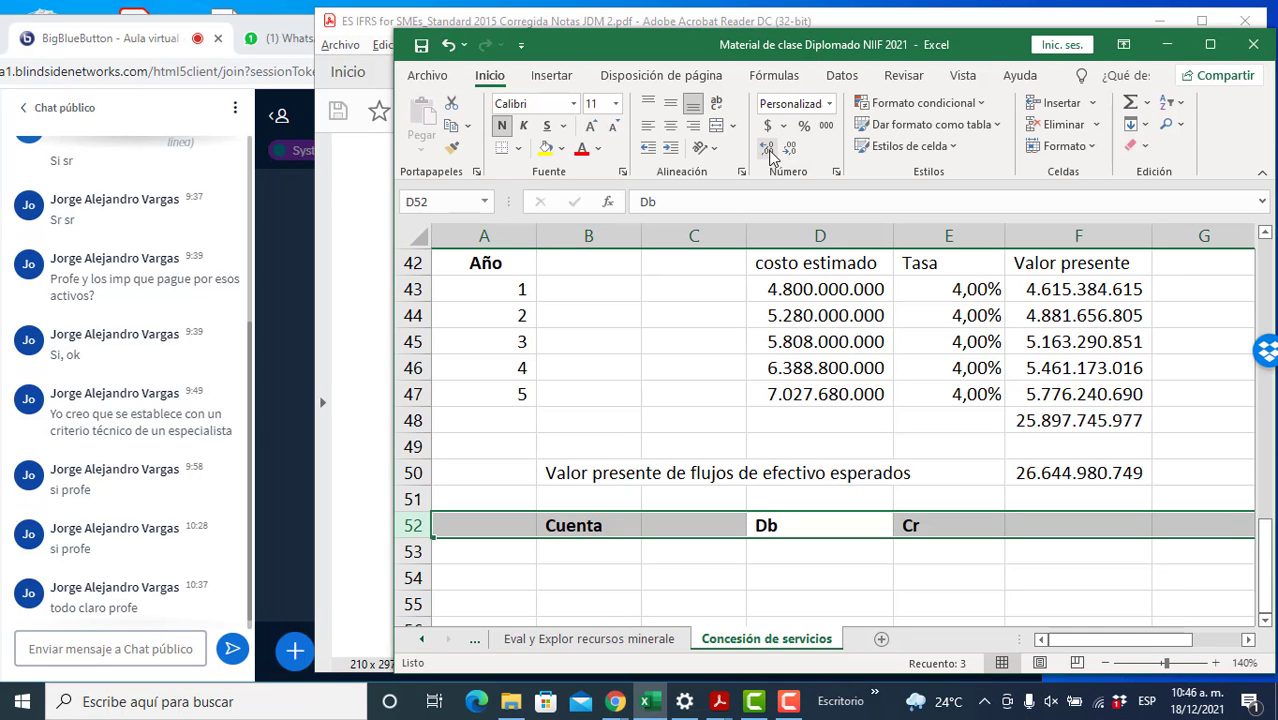
click(670, 125)
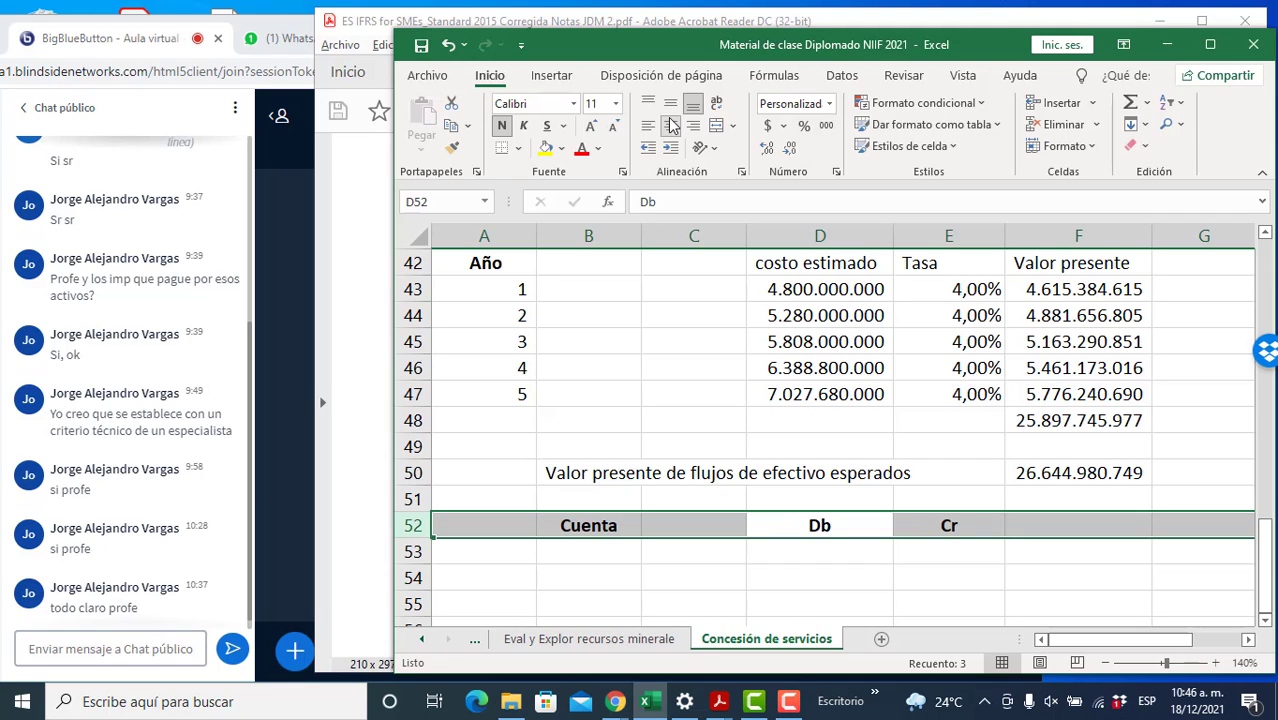
- Write the debit account name "Intangible - Concesión" in B53
key(Down)
key(Left)
key(Left)
key(F2)
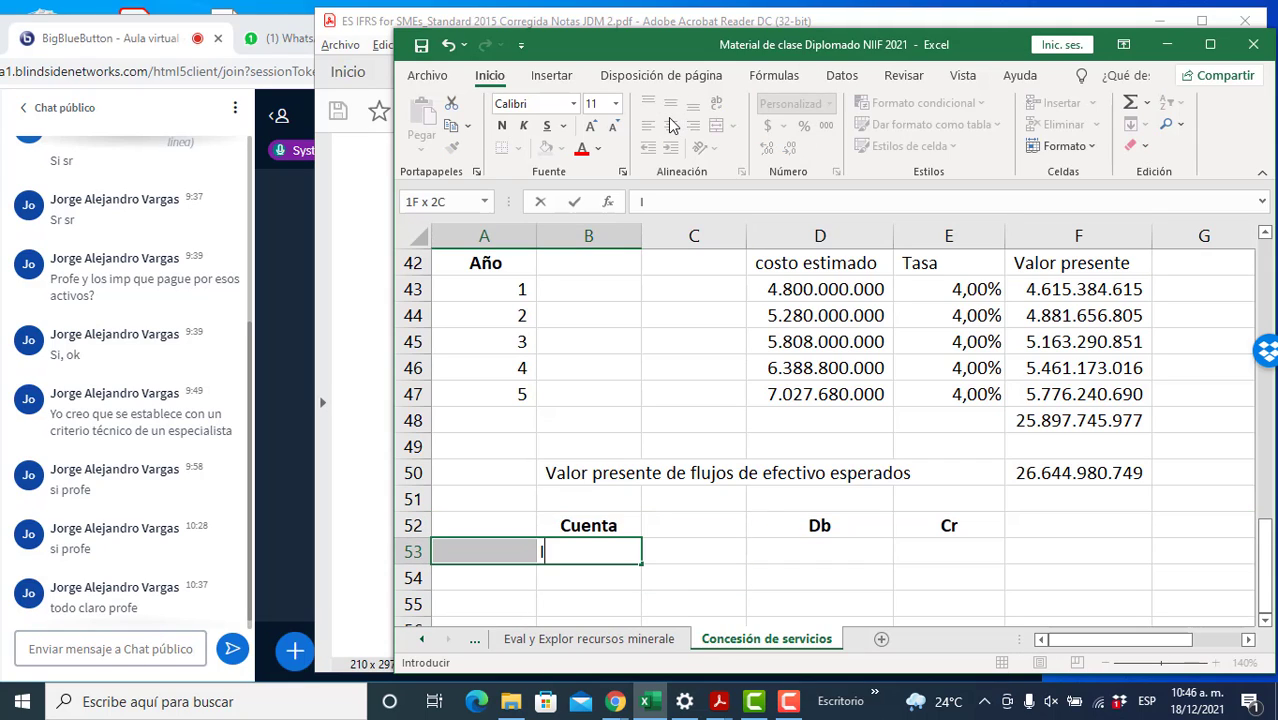
key(Escape)
text(In)
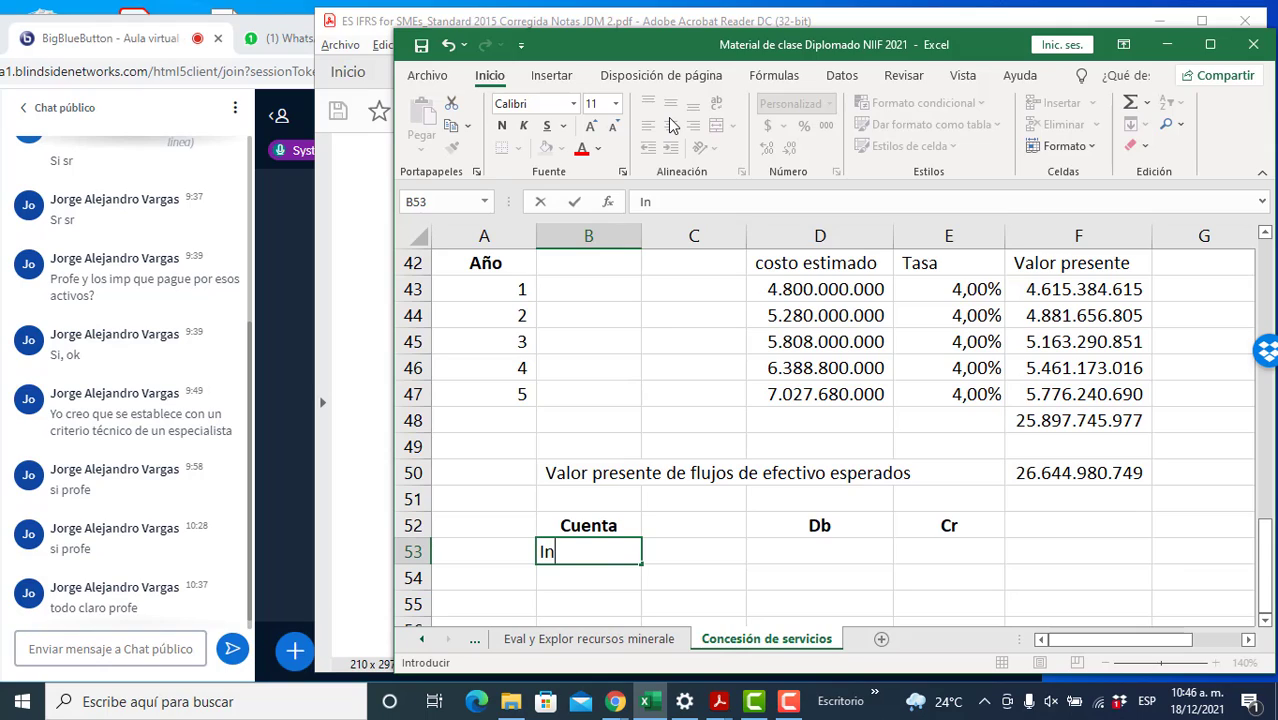
text(tangible - Conse)
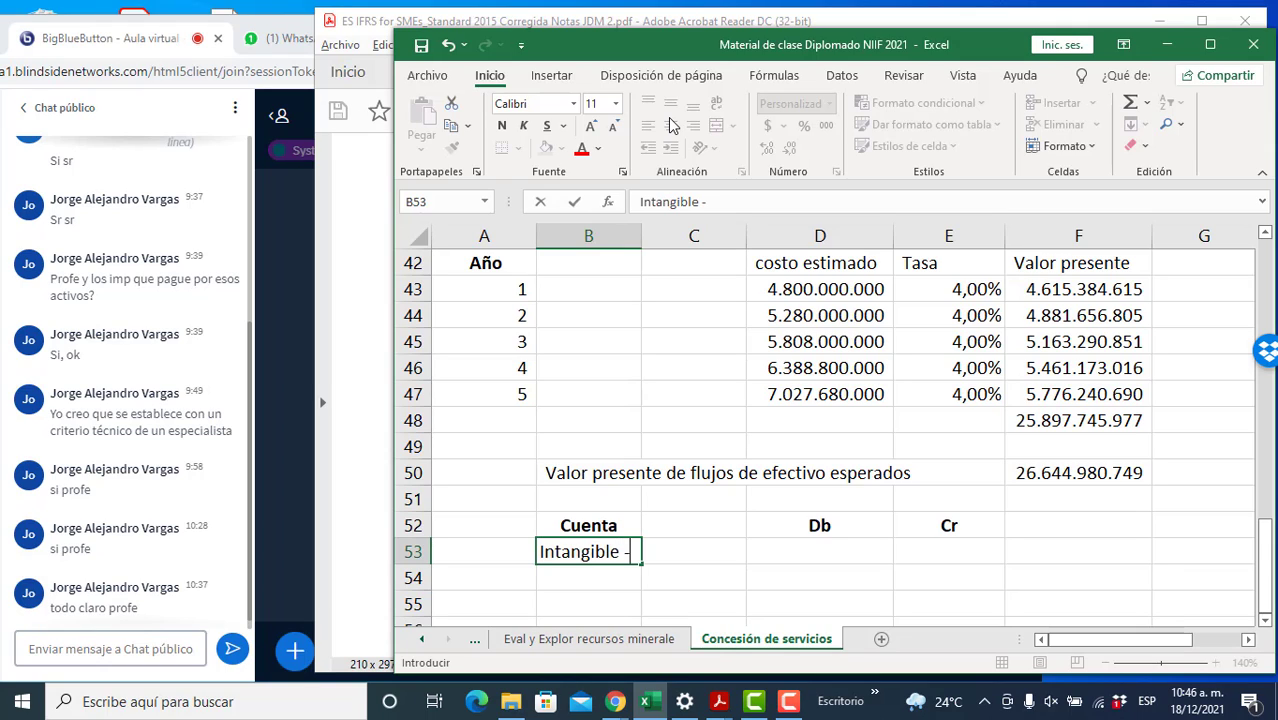
key(BackSpace)
key(BackSpace)
text(cesión)
- Link the debit amount in D53 to the net present value with the formula +F50
key(Tab)
key(Tab)
text(+)
key(Right)
key(Right)
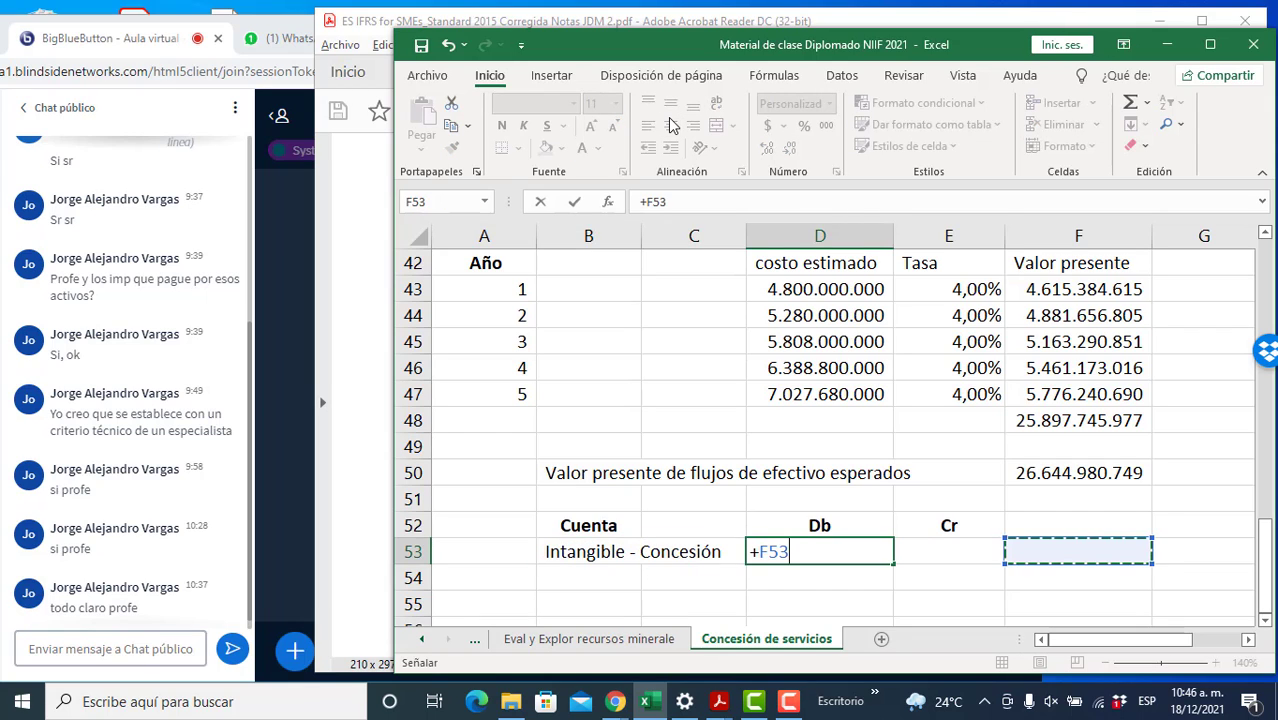
key(Up)
key(Up)
key(Up)
key(Return)
- Link the credit amount in E54 to the net present value with the formula +F50
key(Right)
key(Right)
key(Right)
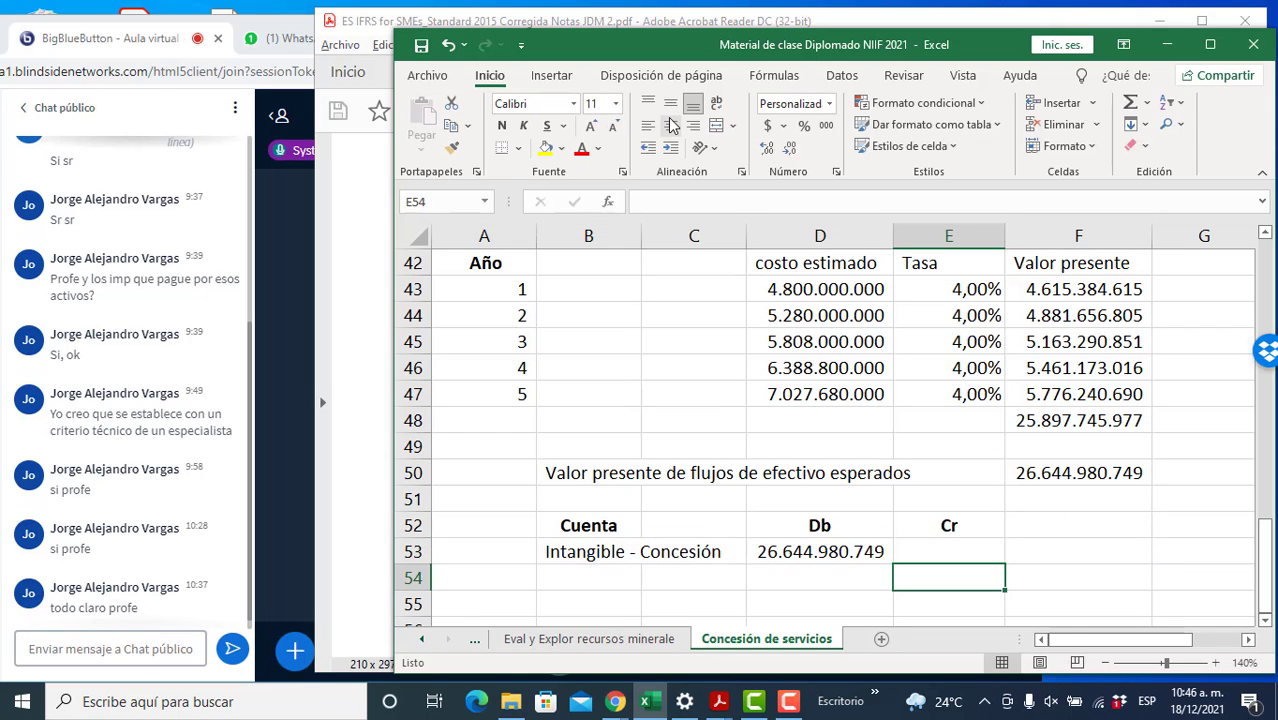
text(+)
key(Right)
key(Right)
key(Left)
key(Up)
key(Up)
key(Up)
key(Up)
key(Return)
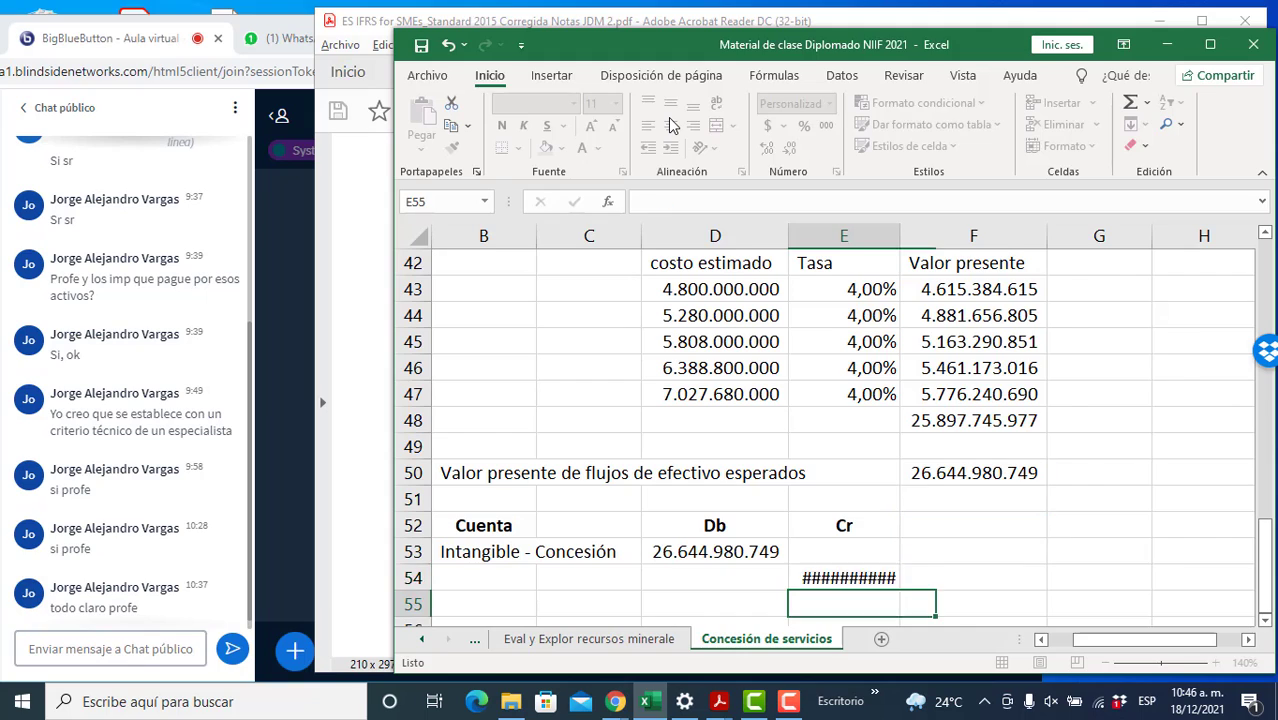
- Write the credit account name "Ingreso - Concesión" in B54
key(Up)
key(Left)
key(Left)
key(Left)
text(Ingr)
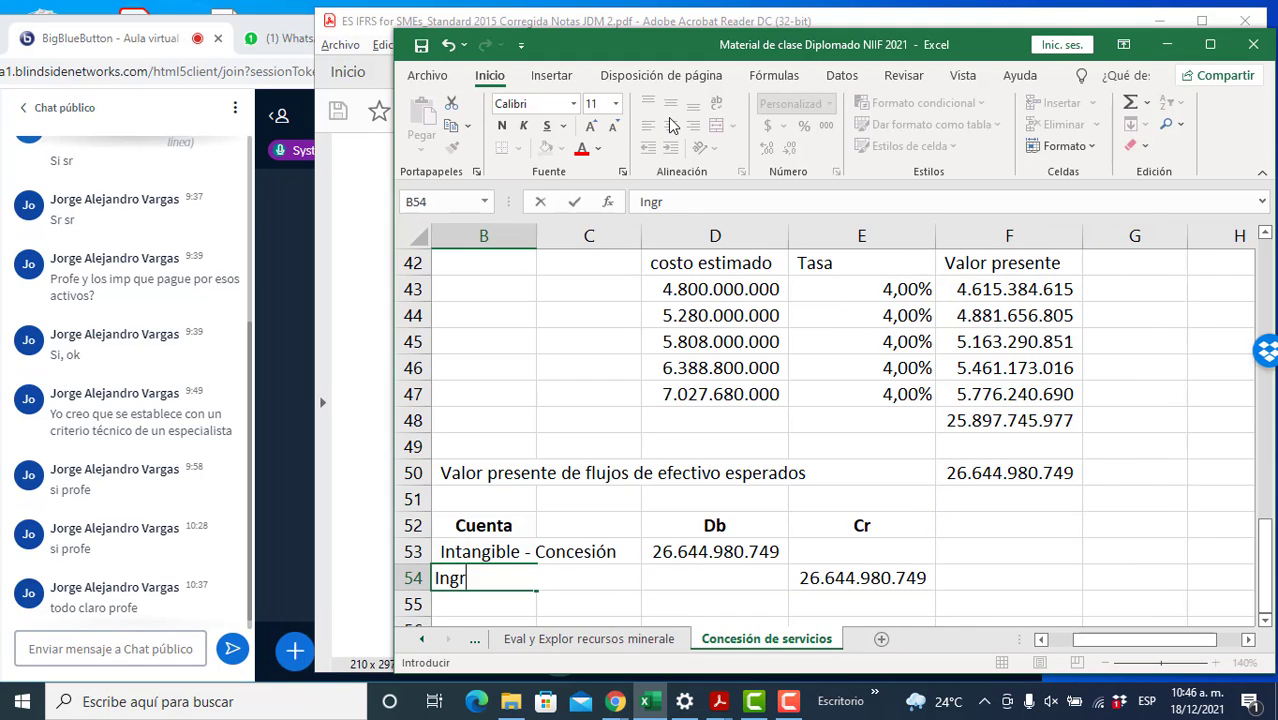
text(eso - C)
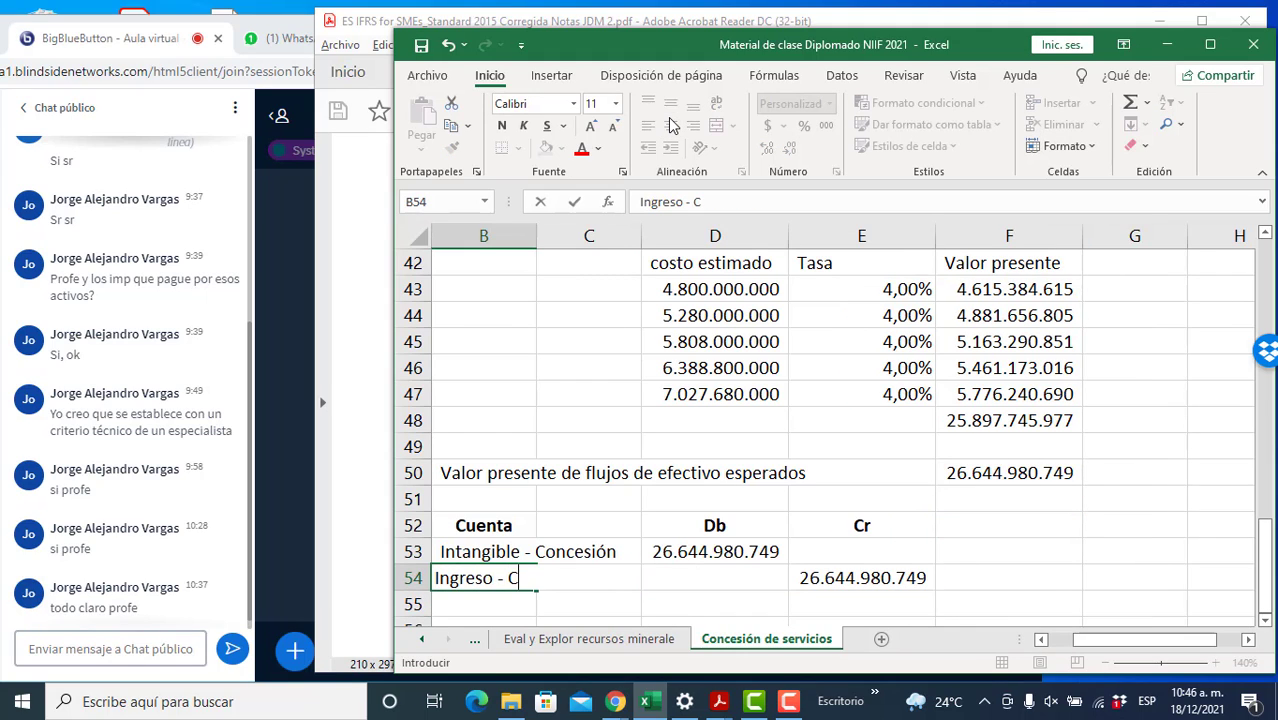
text(oncesión)
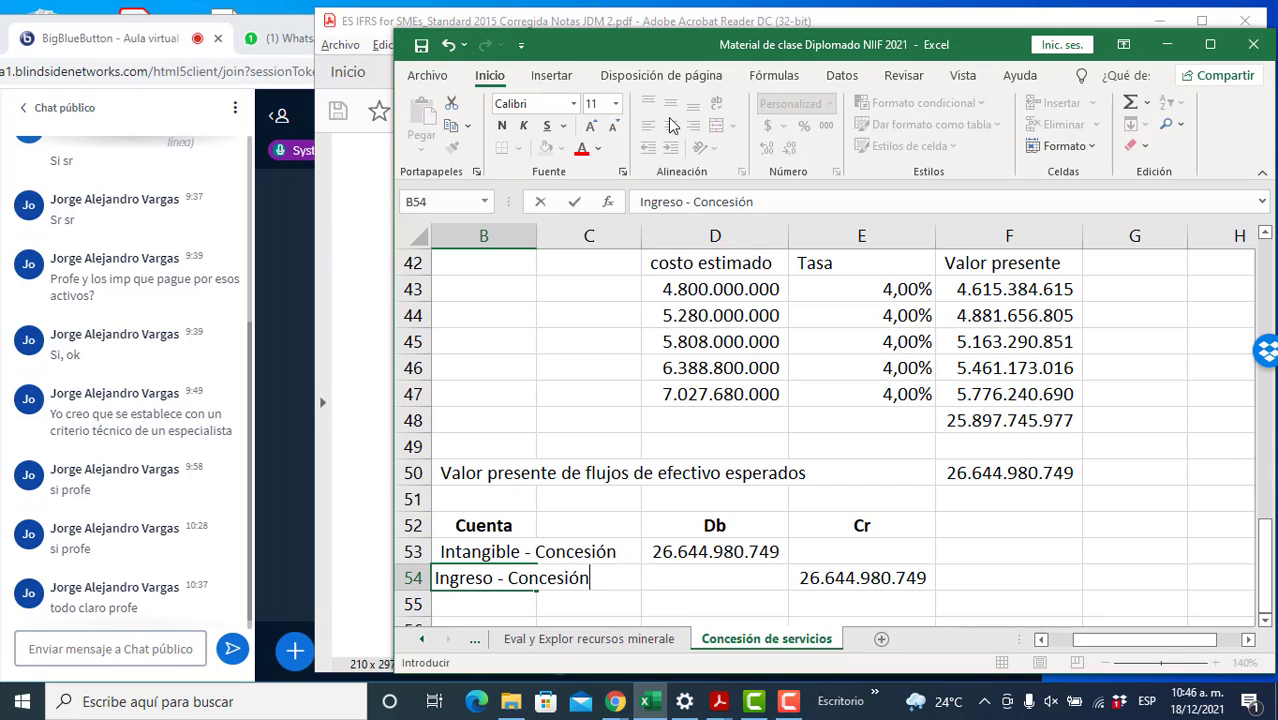
key(Return)
- Write the note "El intangible lo debo amortizar durante la durante la duración del acuerdo." in B56
key(Left)
key(Down)
key(Down)
key(Down)
key(Down)
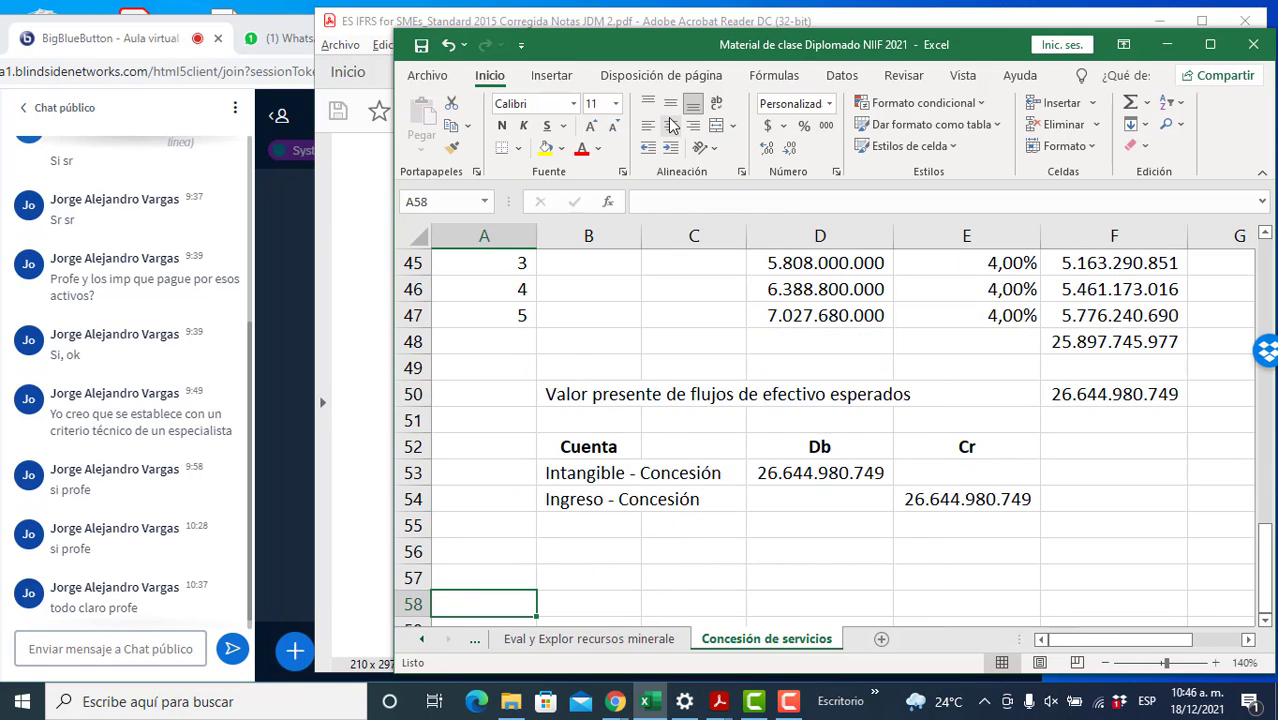
key(Up)
key(Up)
key(Up)
key(Right)
key(Down)
key(Up)
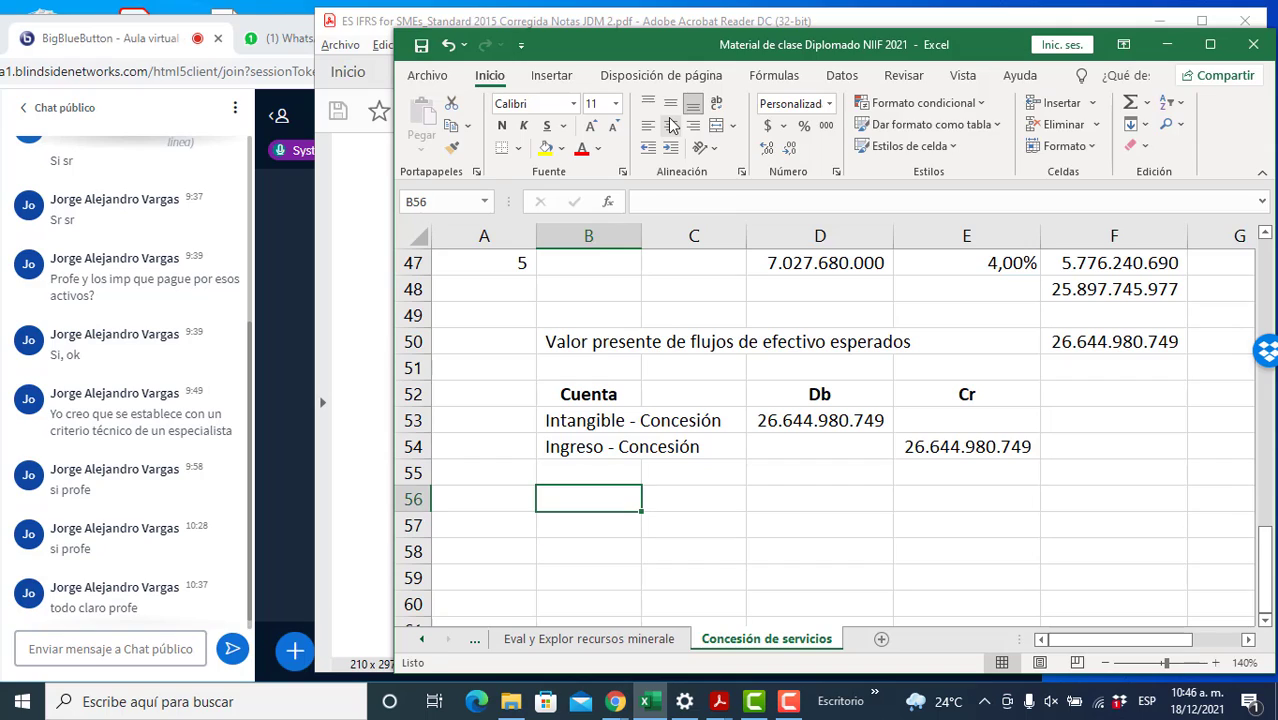
text(El intangible d)
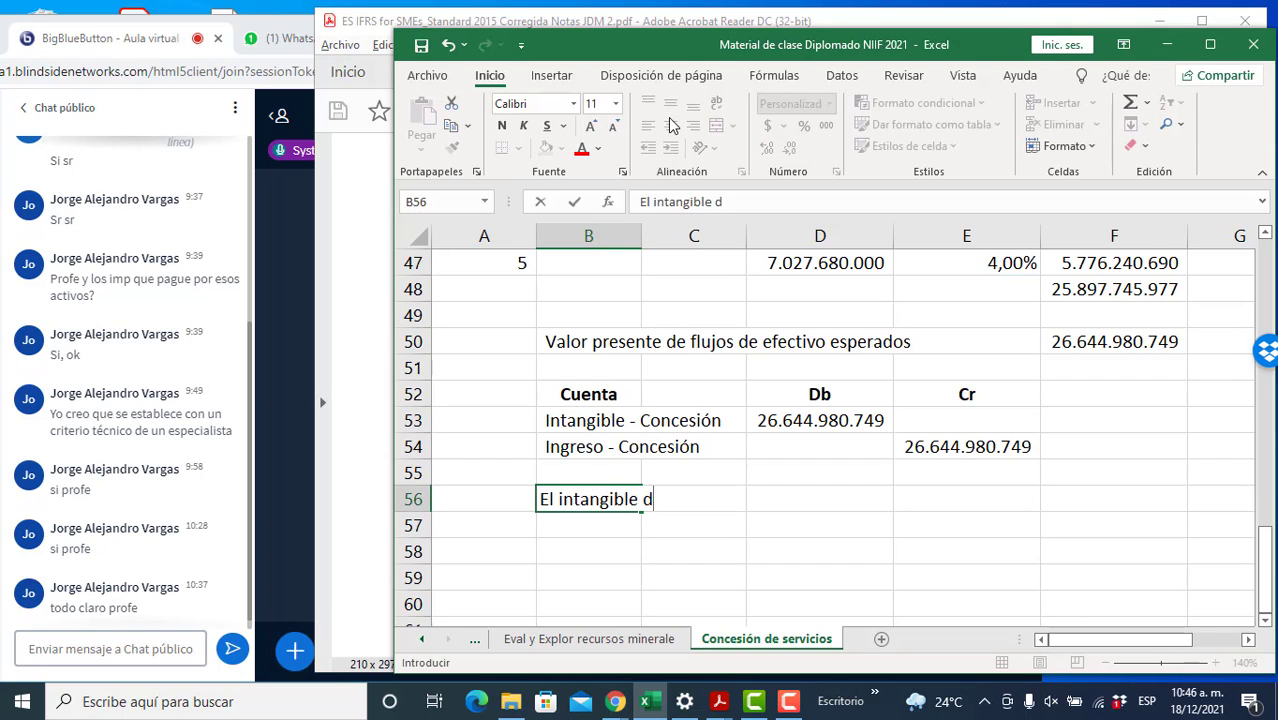
key(BackSpace)
text(lo dep)
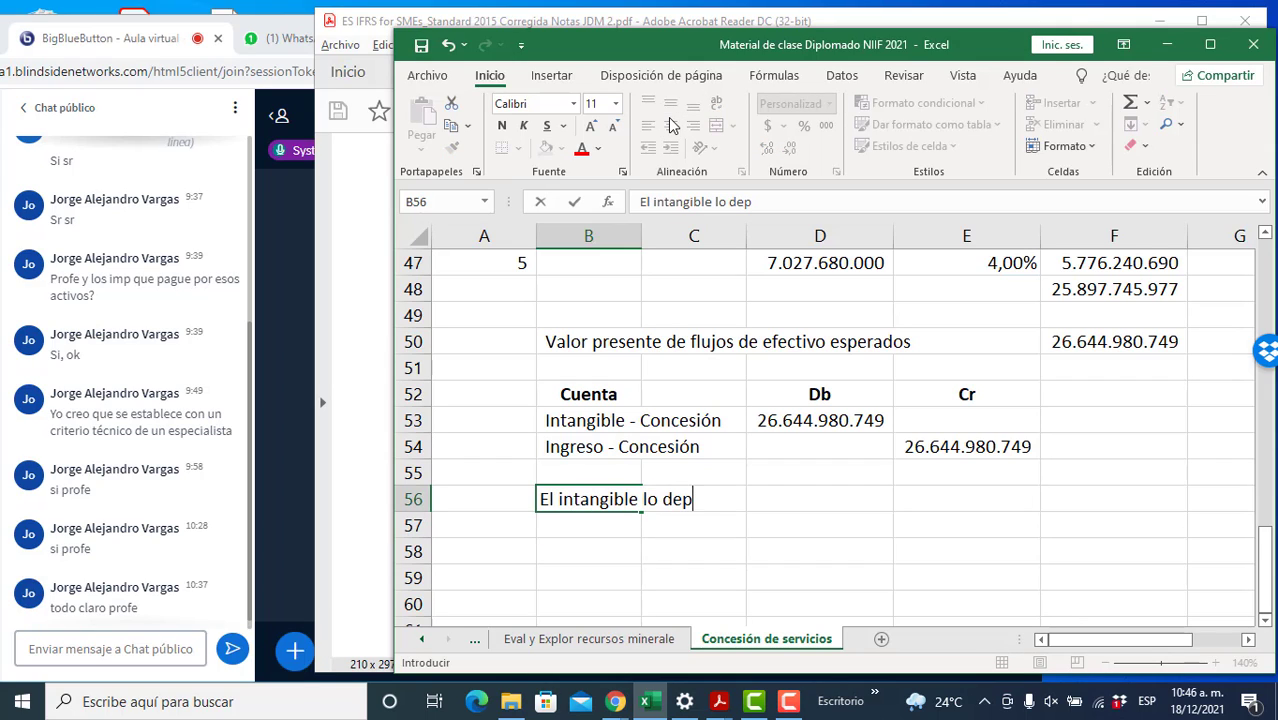
key(BackSpace)
text(bo amortizar)
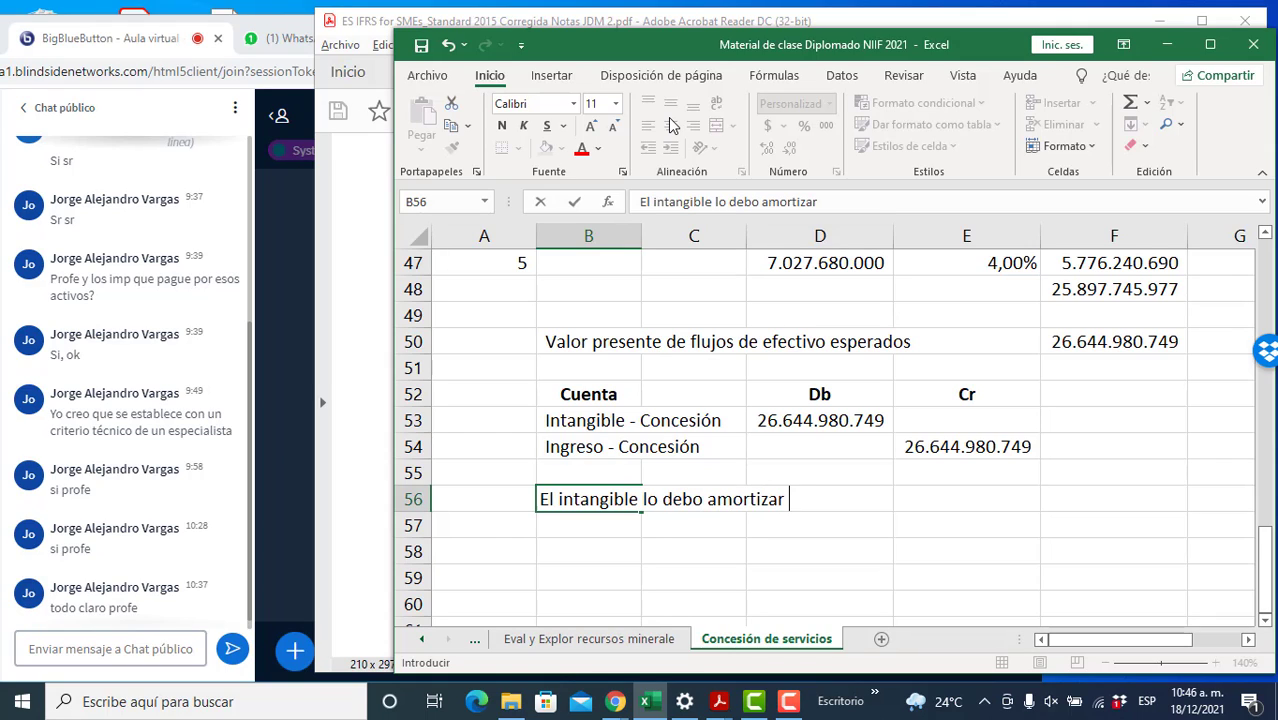
text( durante la d)
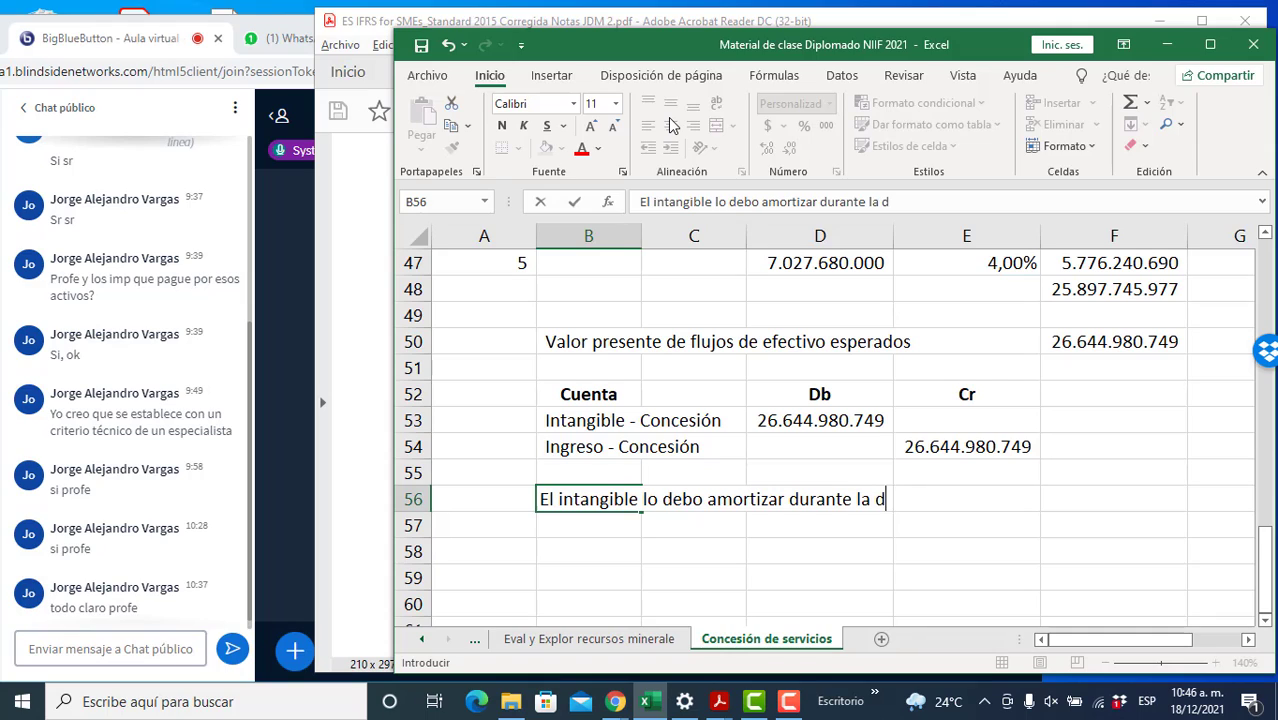
text(ur)
key(BackSpace)
key(BackSpace)
text(urante la duración)
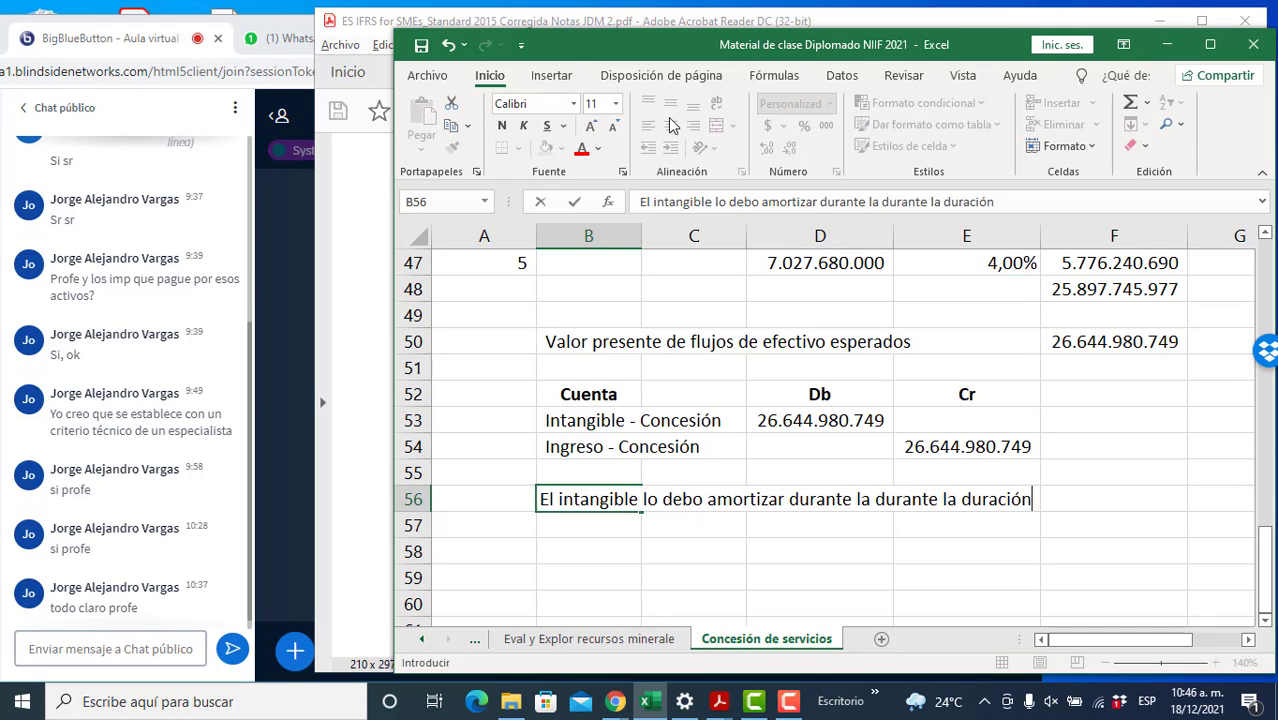
text( del acuerdo.)
key(Return)
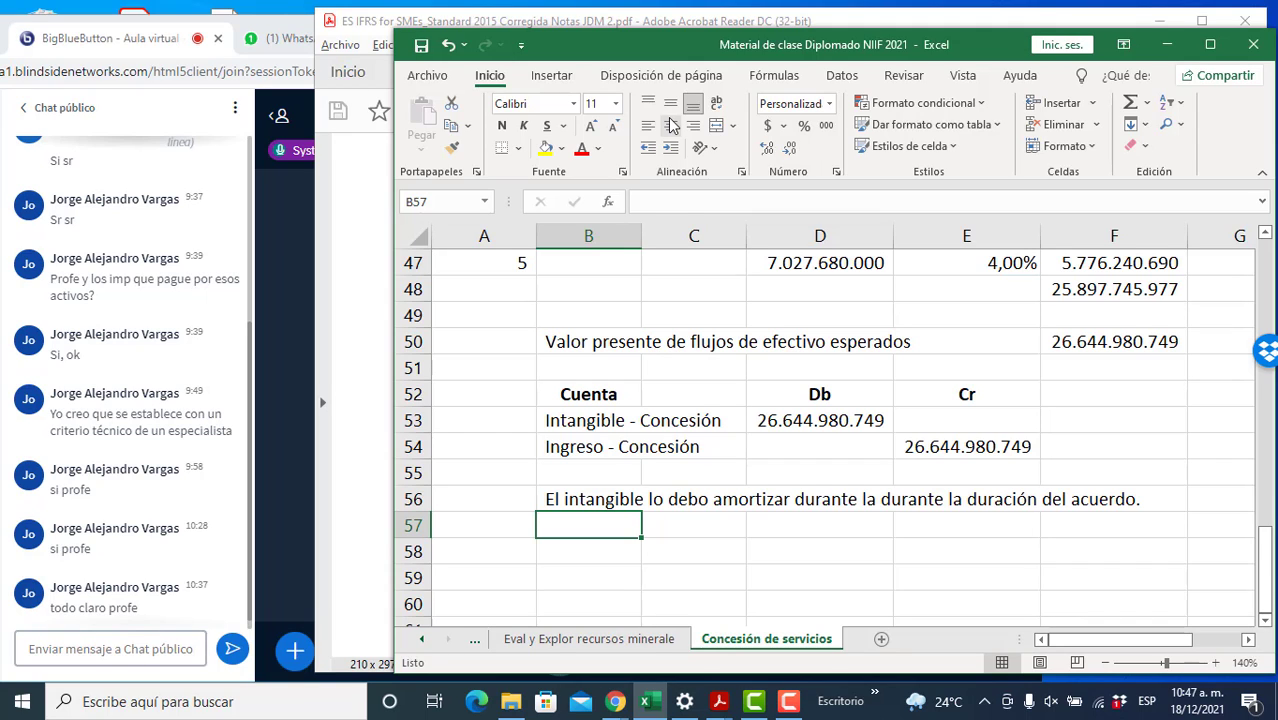
- Review the expected vehicle flows for years 1 to 5 in the toll table, rows 33 to 37
key(Up)
key(Up)
key(Up)
key(Up)
key(Up)
key(Up)
key(Up)
key(Up)
key(Up)
key(Up)
key(Up)
key(Up)
key(Up)
key(Up)
key(Up)
key(Up)
key(Up)
key(Up)
key(Up)
key(Up)
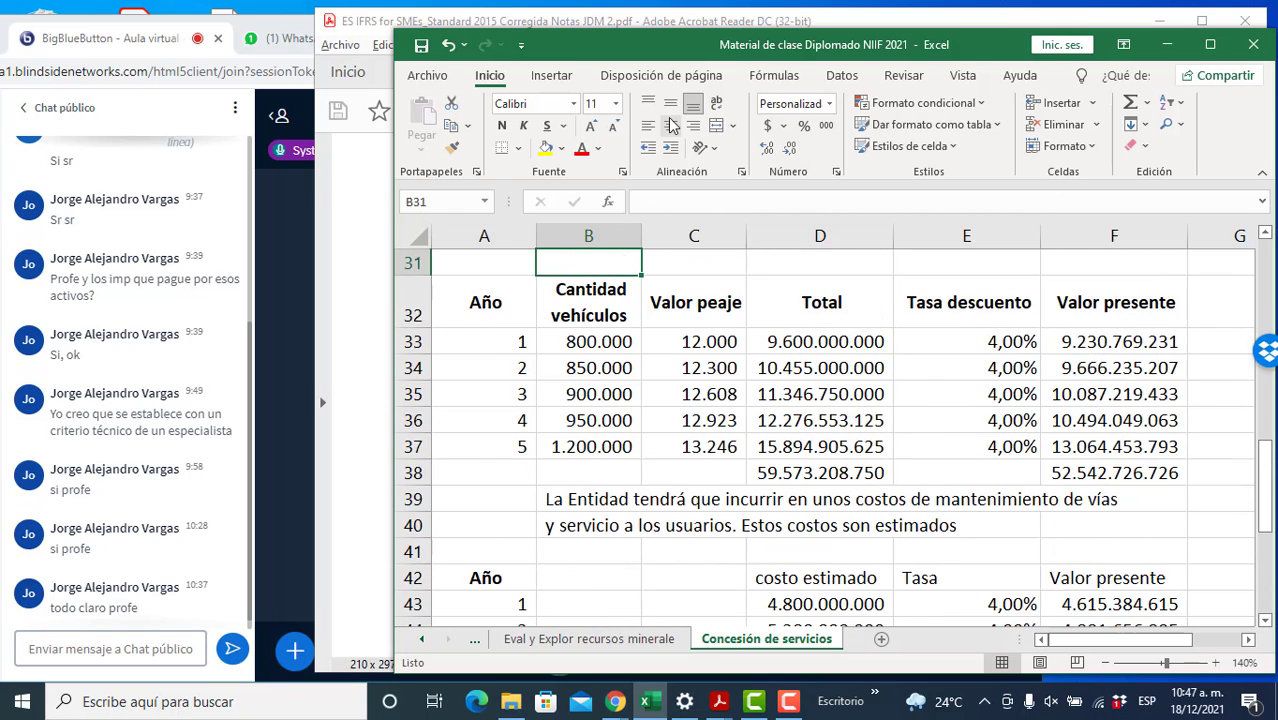
key(Up)
key(Down)
key(Down)
key(Down)
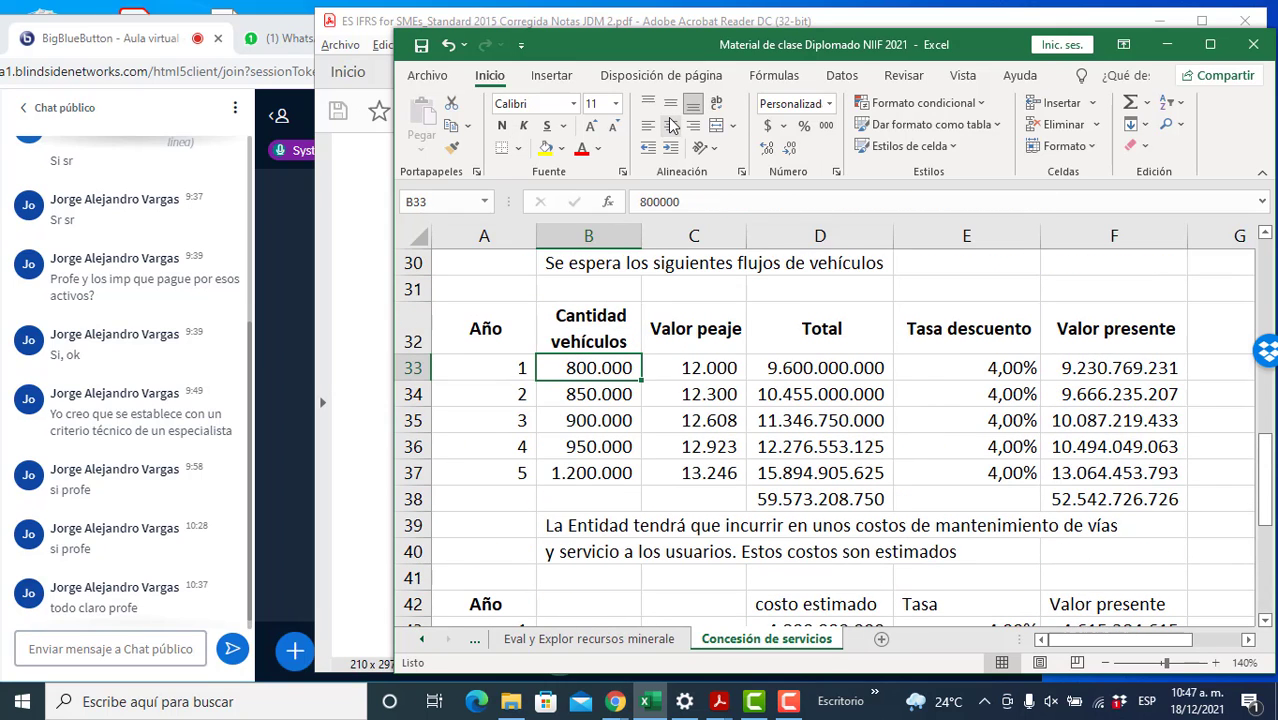
key(Down)
key(Down)
key(Down)
key(Down)
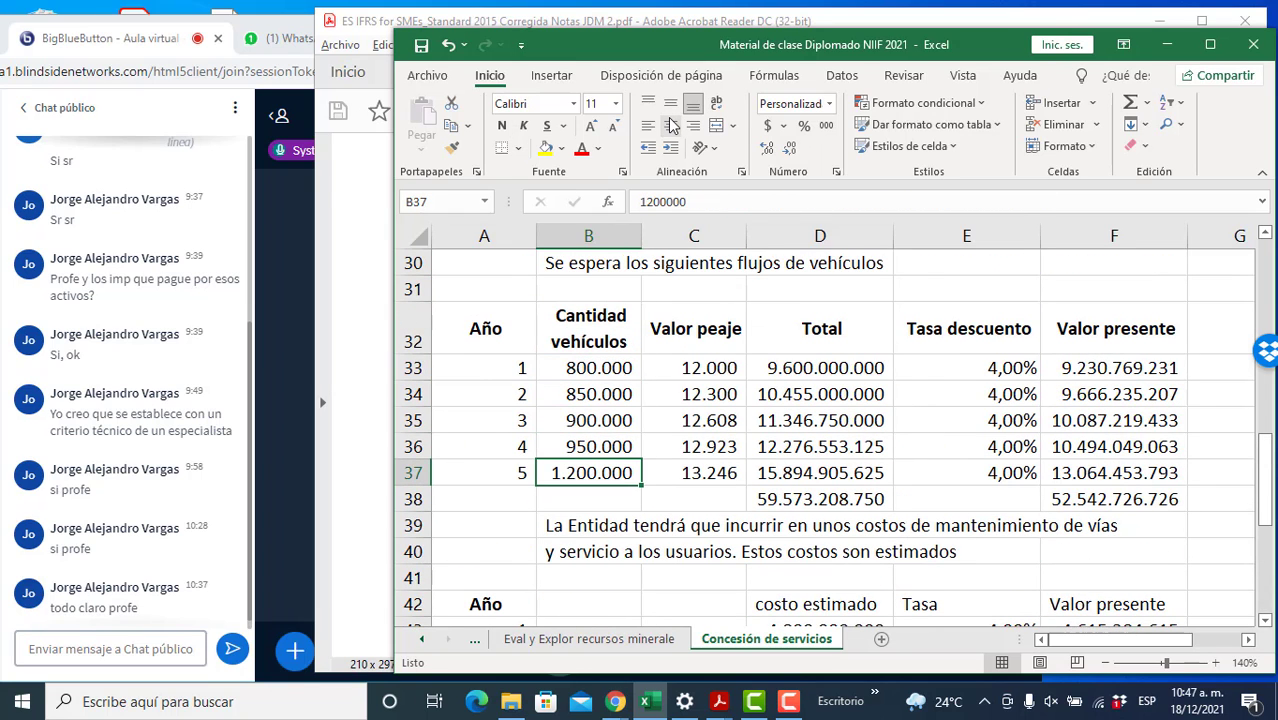
- Review the estimated maintenance costs for years 1 to 5 in D43:D47
key(Down)
key(Down)
key(Down)
key(Down)
key(Down)
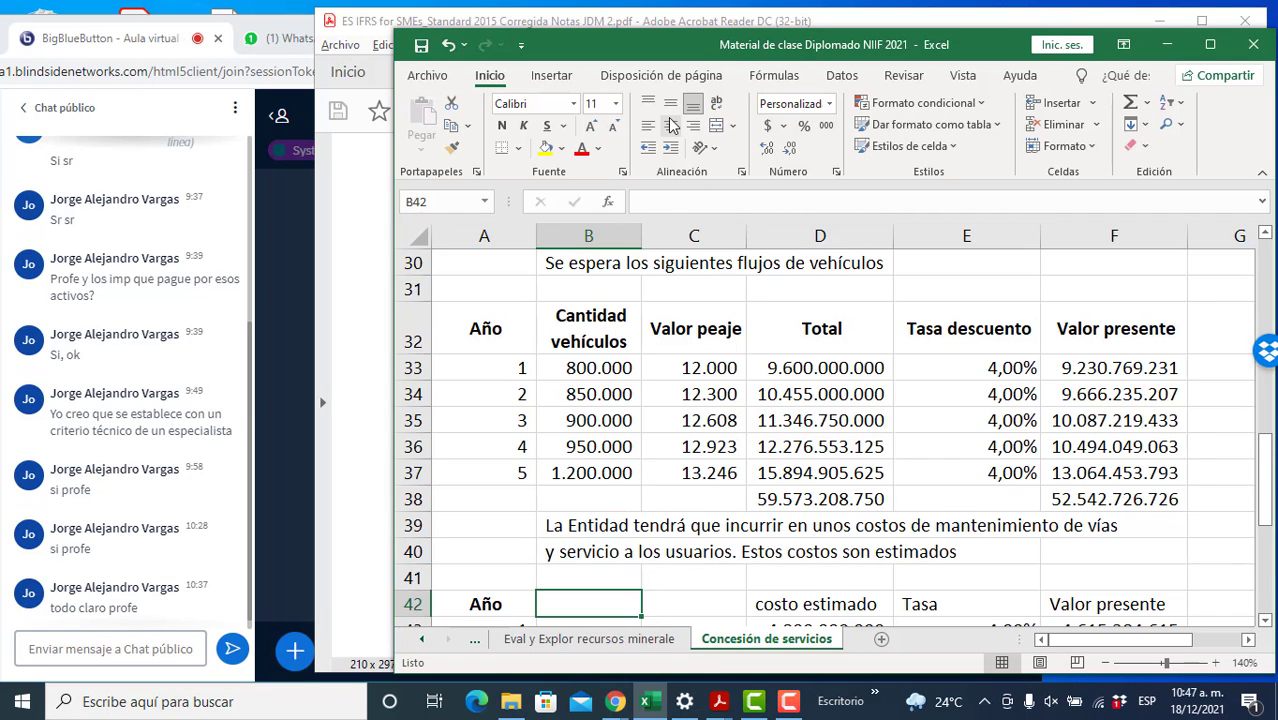
key(Down)
key(Down)
key(Down)
key(Down)
key(Down)
key(Down)
key(Right)
key(Right)
key(Up)
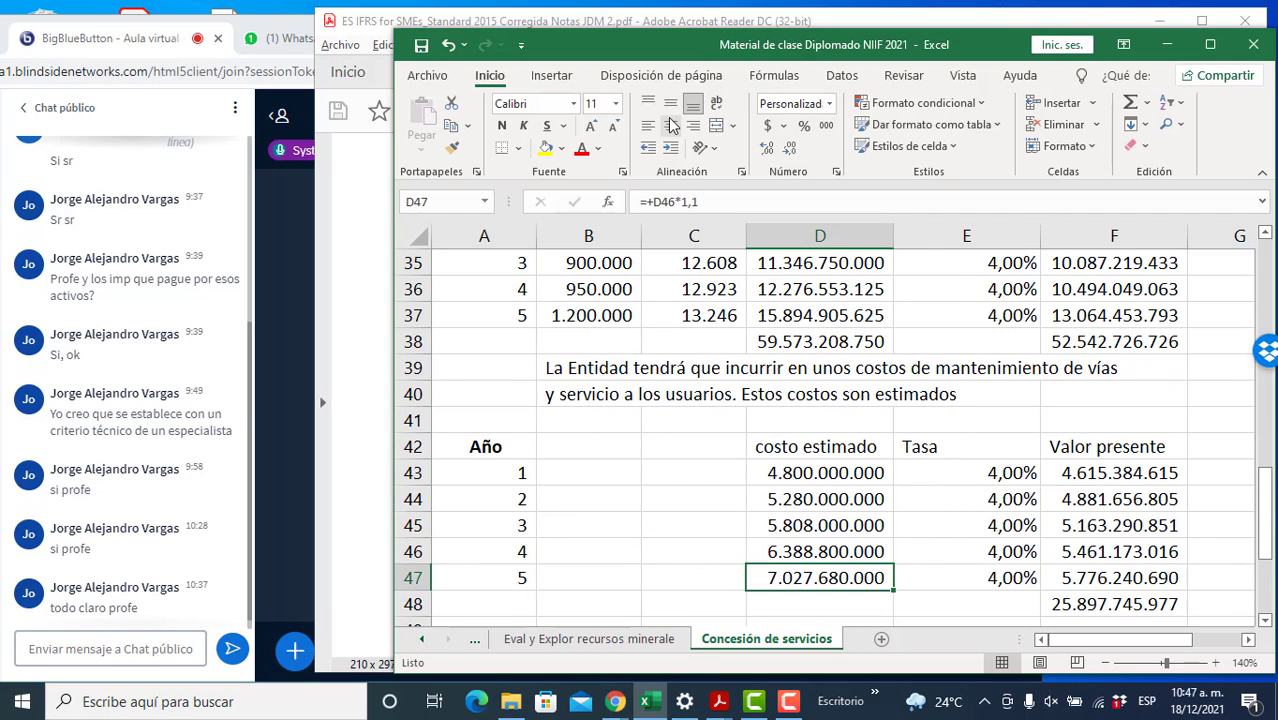
key(Up)
key(Up)
key(Up)
key(Up)
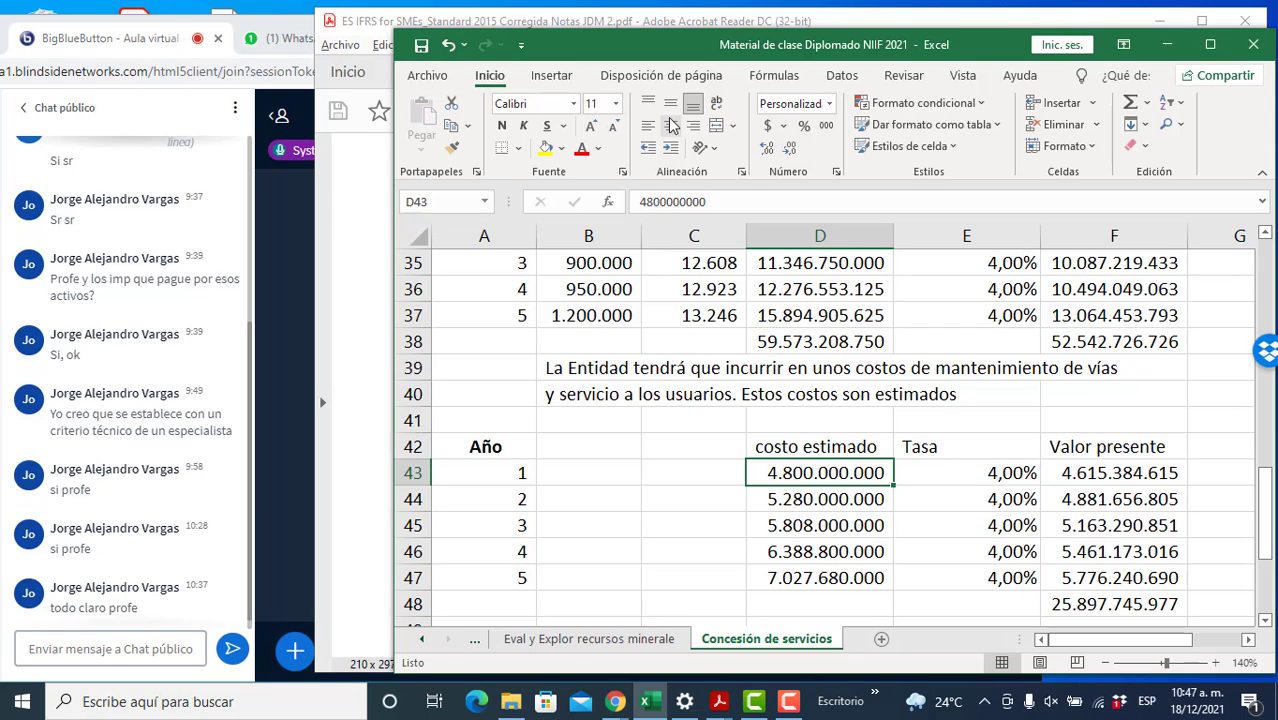
key(Down)
key(Down)
key(Down)
key(Down)
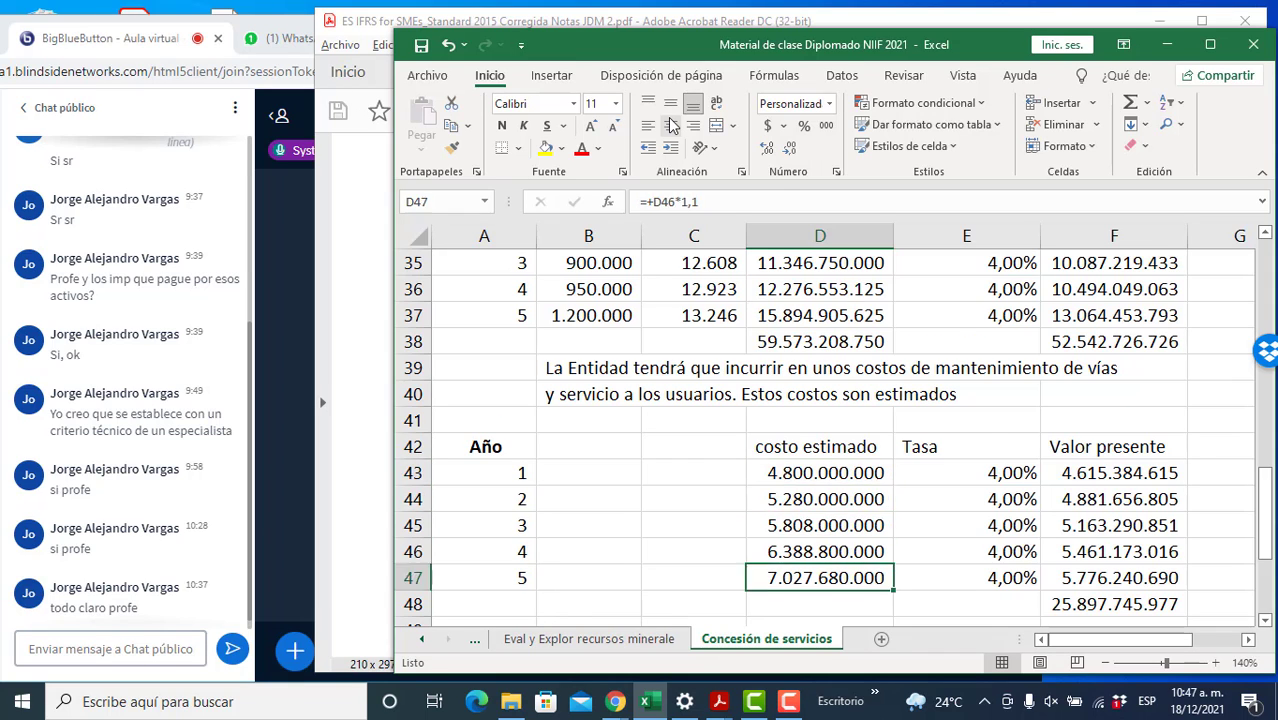
- Review the net present value, the concession journal entry and the amortization note in rows 50 to 56
key(Down)
key(Down)
key(Down)
key(Down)
key(Down)
key(Down)
key(Down)
key(Down)
key(Down)
key(Down)
key(Down)
key(Down)
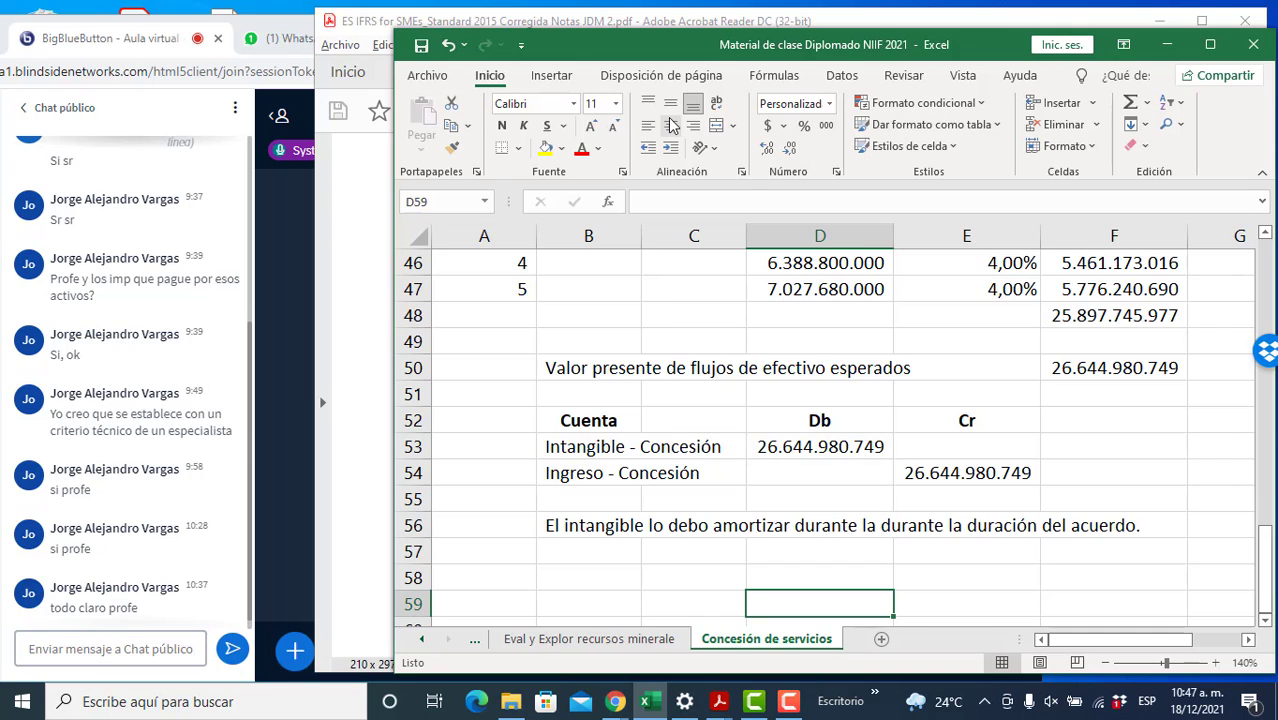
- Switch to Adobe Acrobat Reader, read paragraphs 34.14 to 34.16 on service concession accounting, and return to the Excel worksheet
key(alt+Tab)
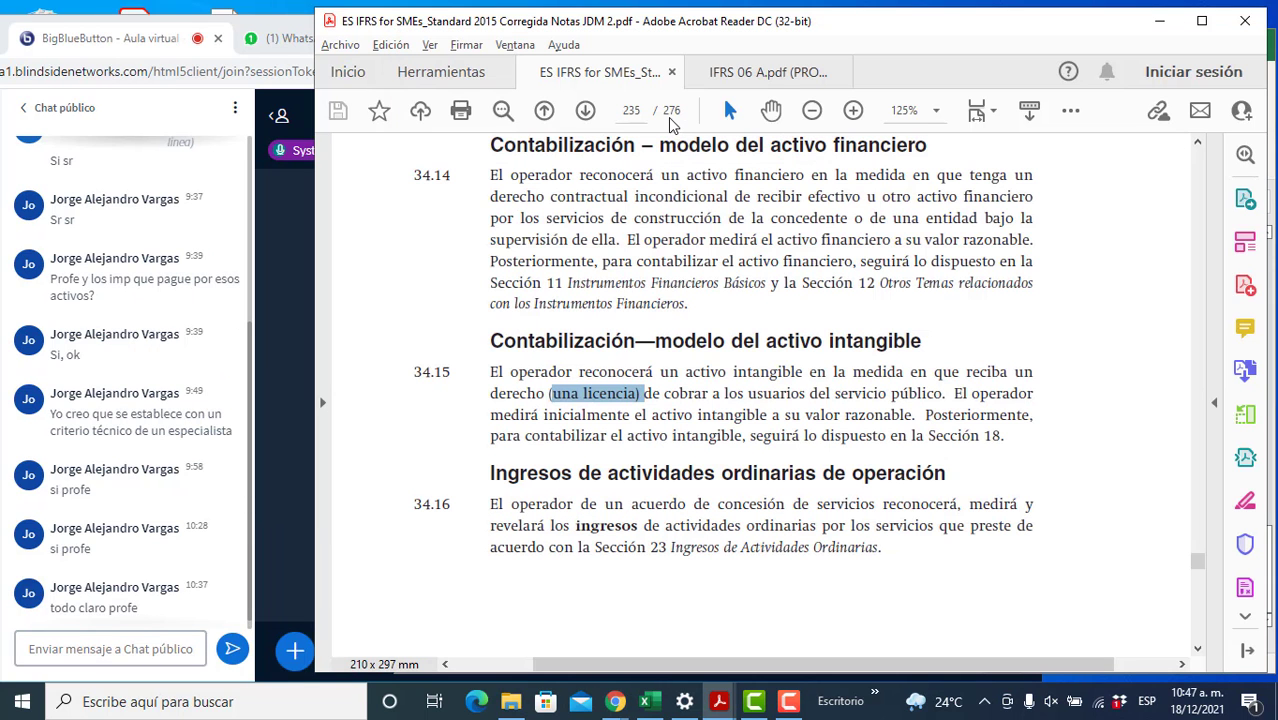
click(725, 391)
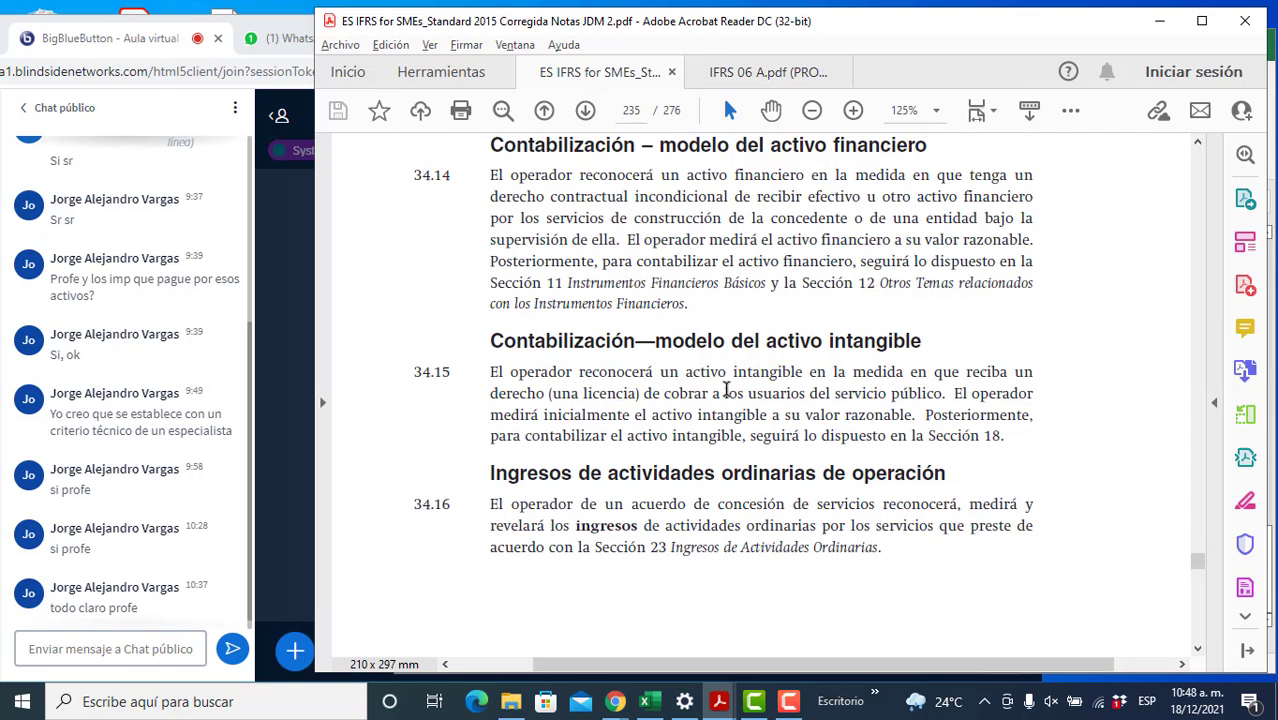
scroll(725, 388, down, 5)
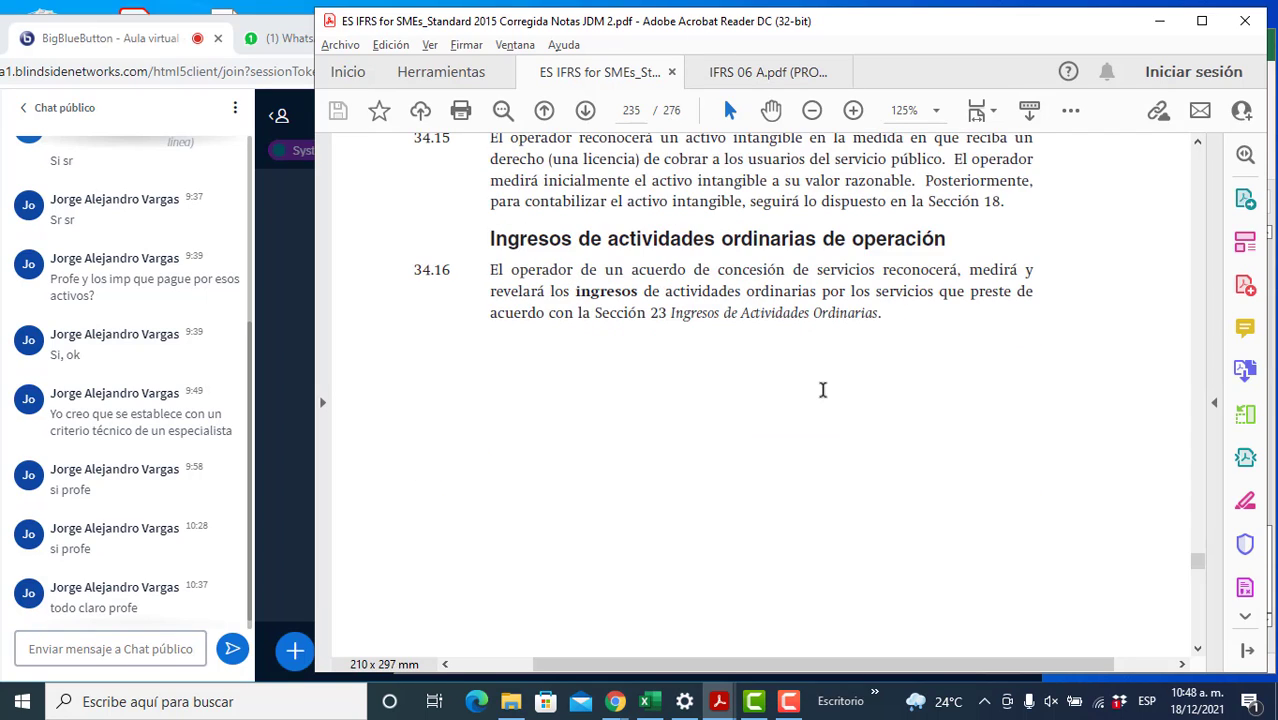
scroll(1053, 253, down, 5)
scroll(1053, 253, down, 15)
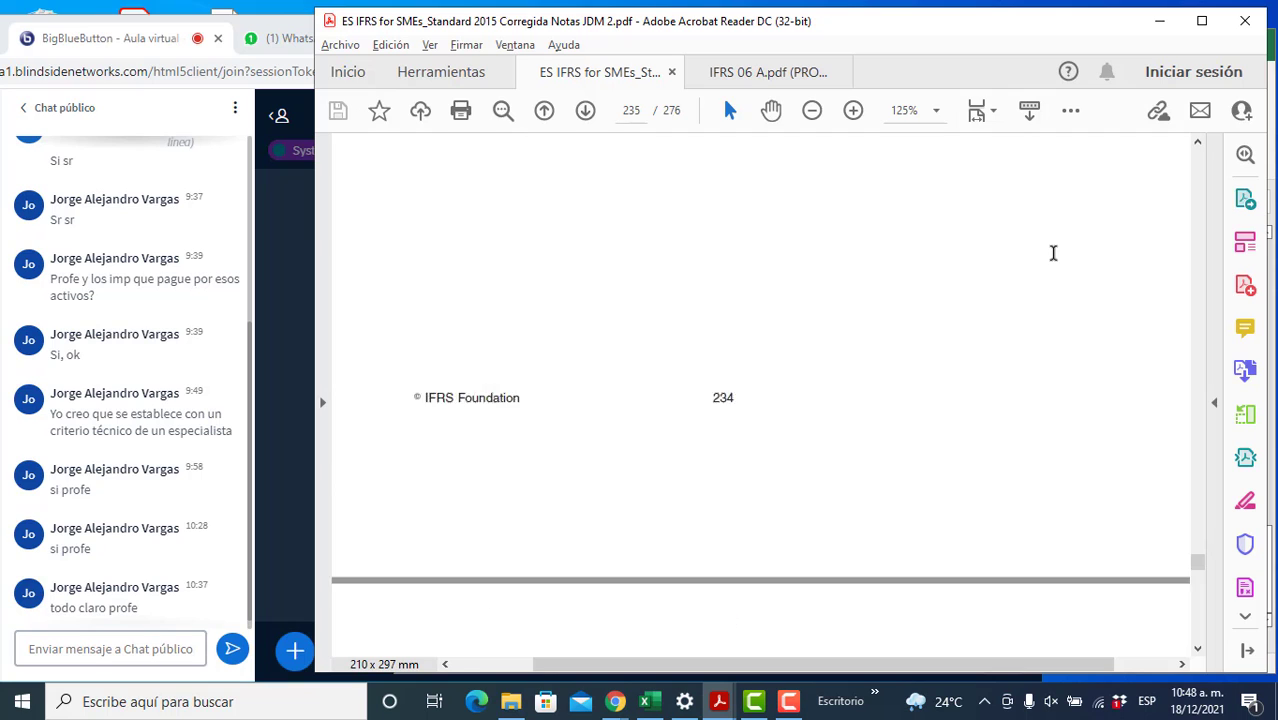
scroll(1053, 253, up, 10)
scroll(1053, 253, up, 15)
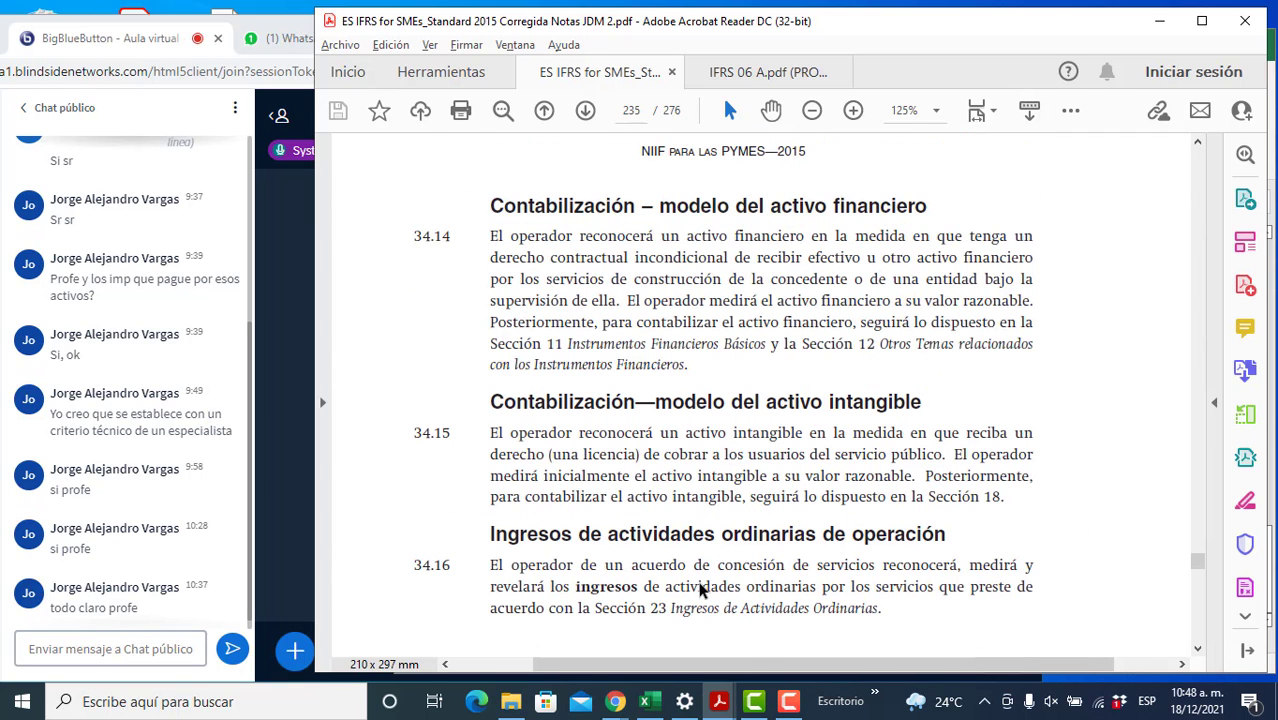
key(alt+Tab)
click(883, 612)
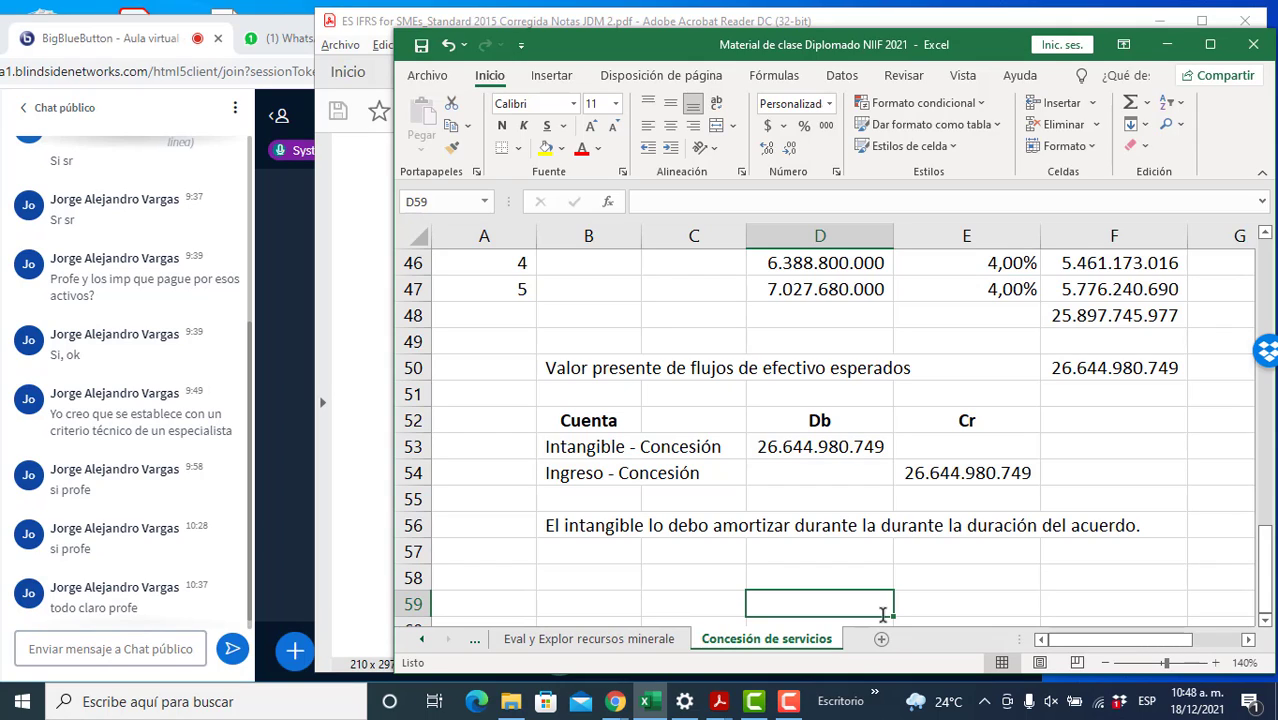
click(789, 701)
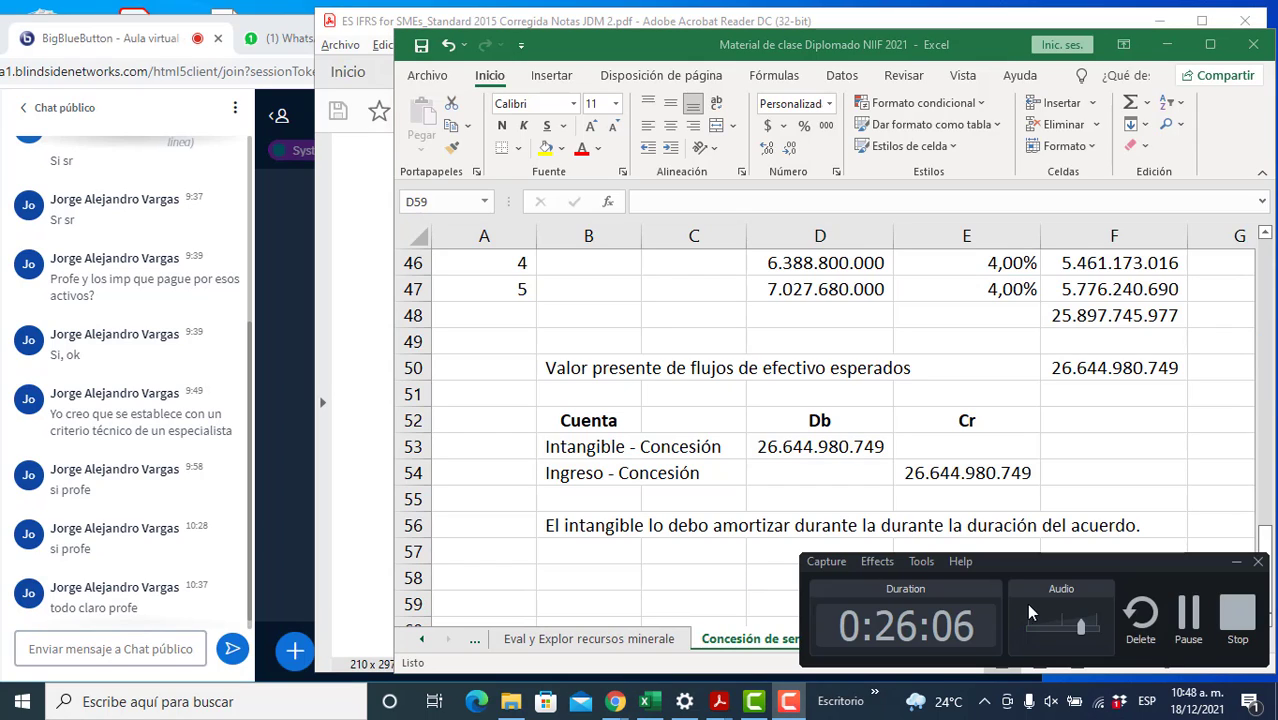